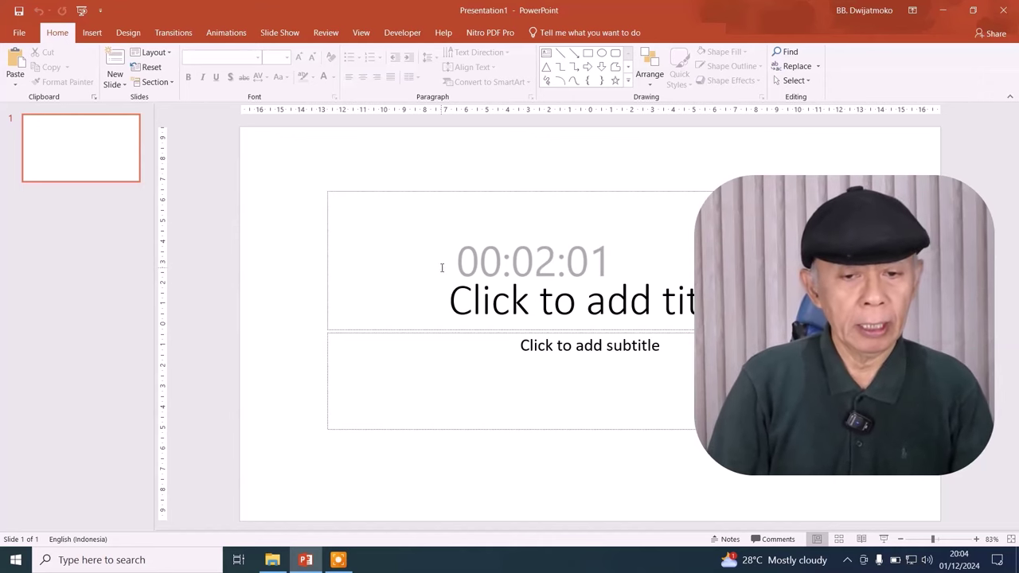
- Type the title 'Danny's Daily Activities' on the first slide
{"action": "left_click", "coordinate": [459, 296]}
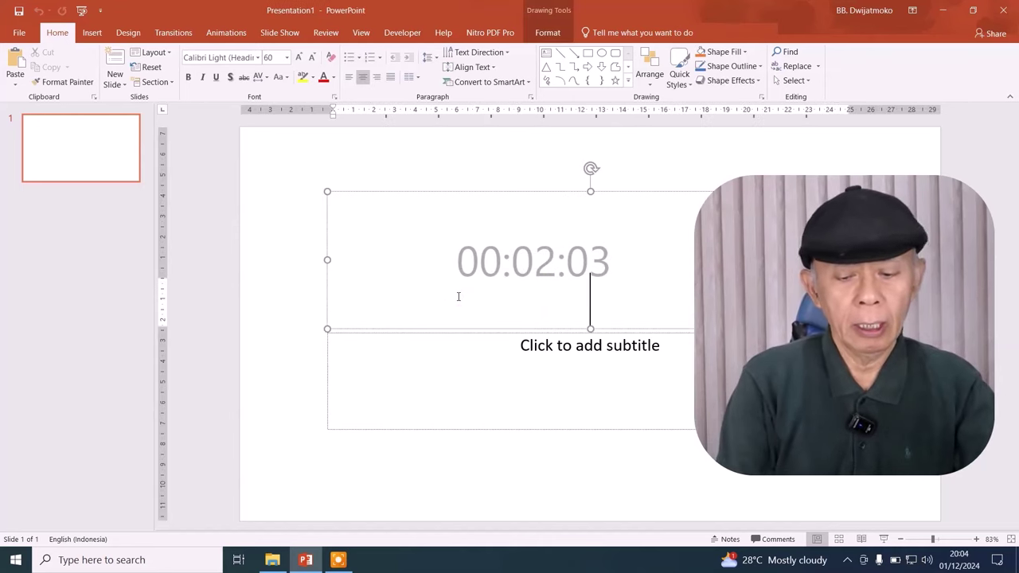
{"action": "type", "text": "Danny"}
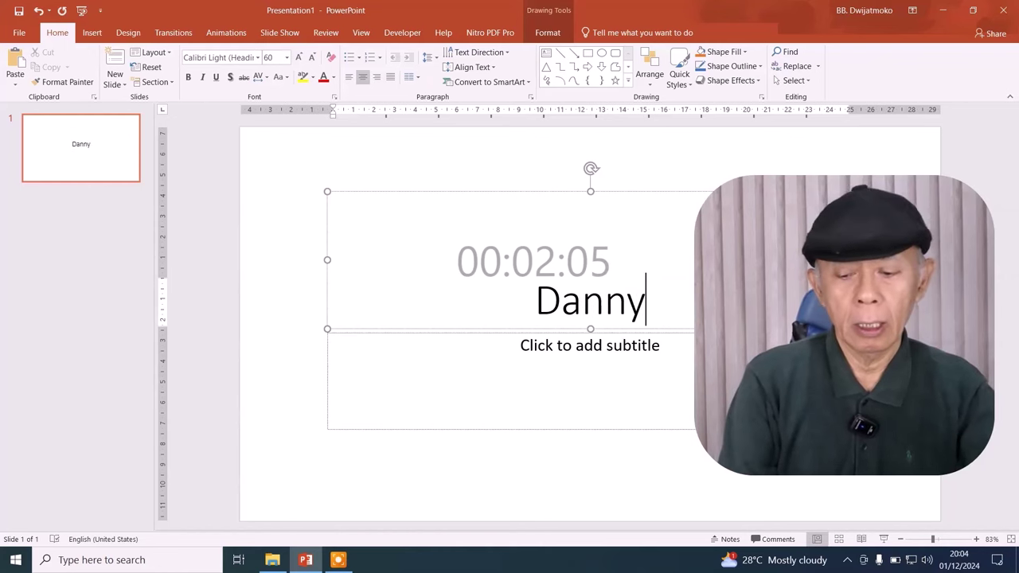
{"action": "type", "text": "'s Dea"}
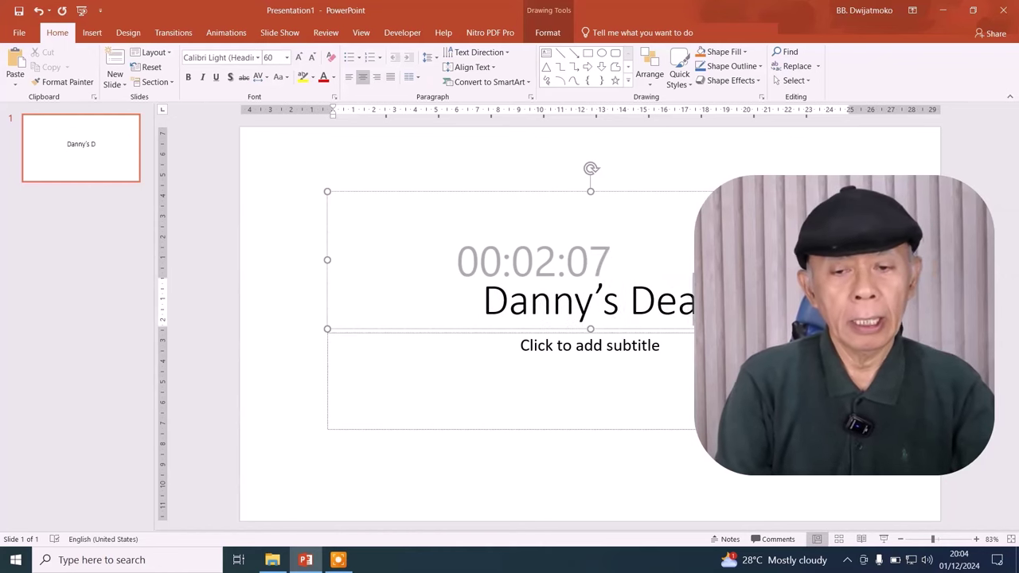
{"action": "key", "text": "BackSpace"}
{"action": "key", "text": "BackSpace"}
{"action": "type", "text": "ai"}
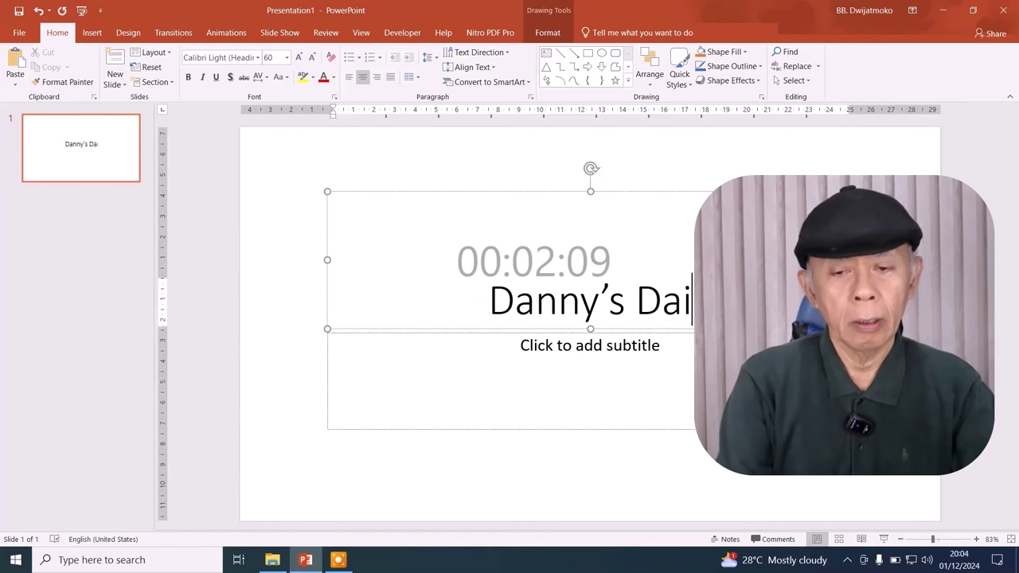
{"action": "type", "text": "ly A"}
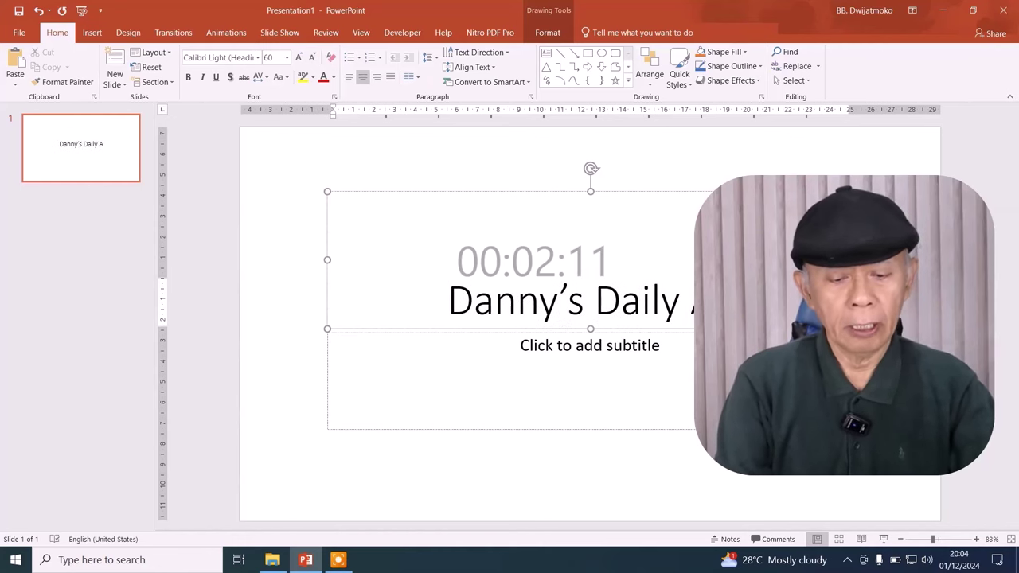
{"action": "type", "text": "ctivities"}
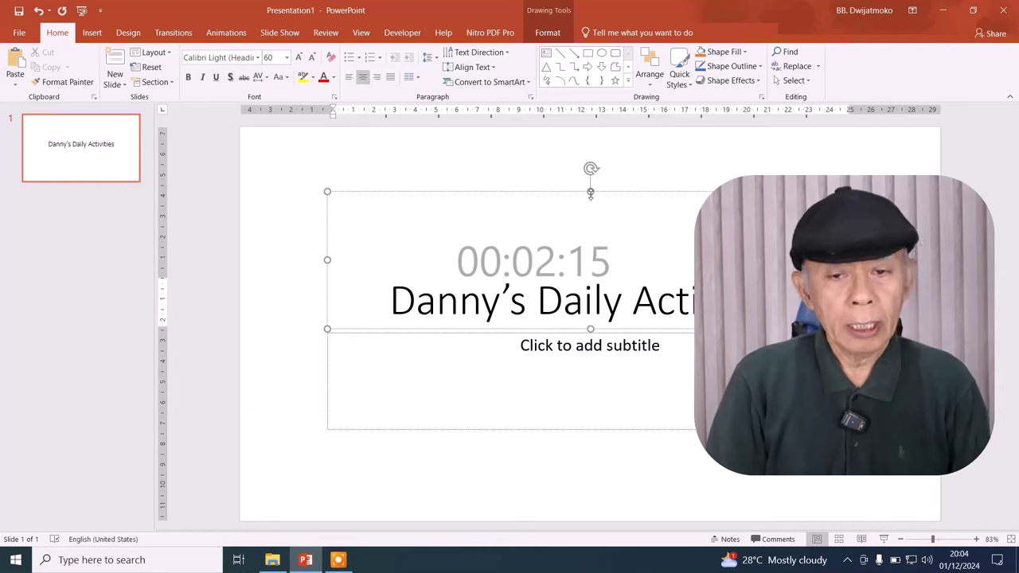
- Stretch the title box higher and wider, shrink the title to 54 pt, and right-click slide 1
{"action": "mouse_move", "coordinate": [590, 191]}
{"action": "left_mouse_down"}
{"action": "mouse_move", "coordinate": [576, 249]}
{"action": "mouse_move", "coordinate": [490, 204]}
{"action": "left_mouse_up"}
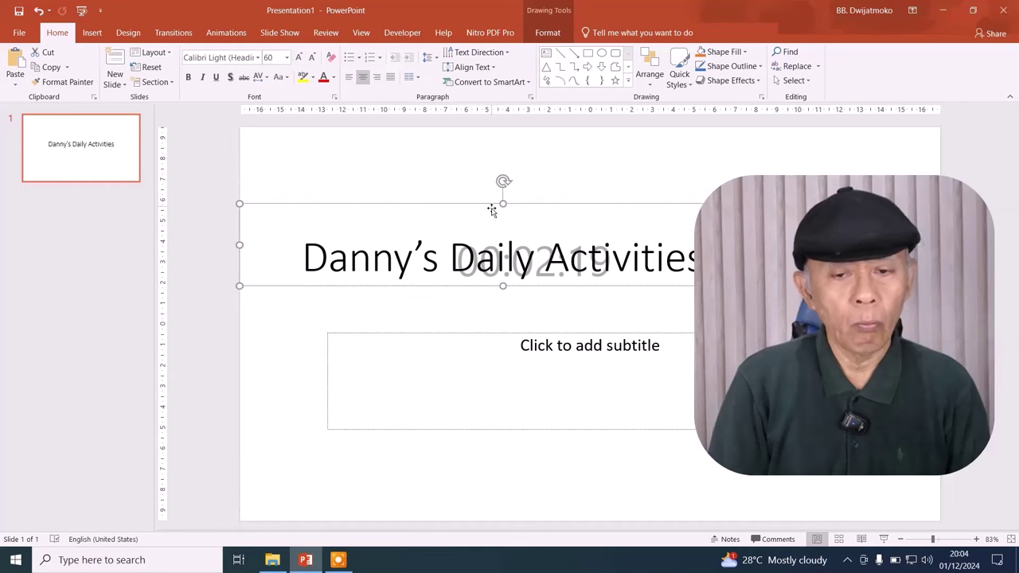
{"action": "left_click", "coordinate": [296, 263]}
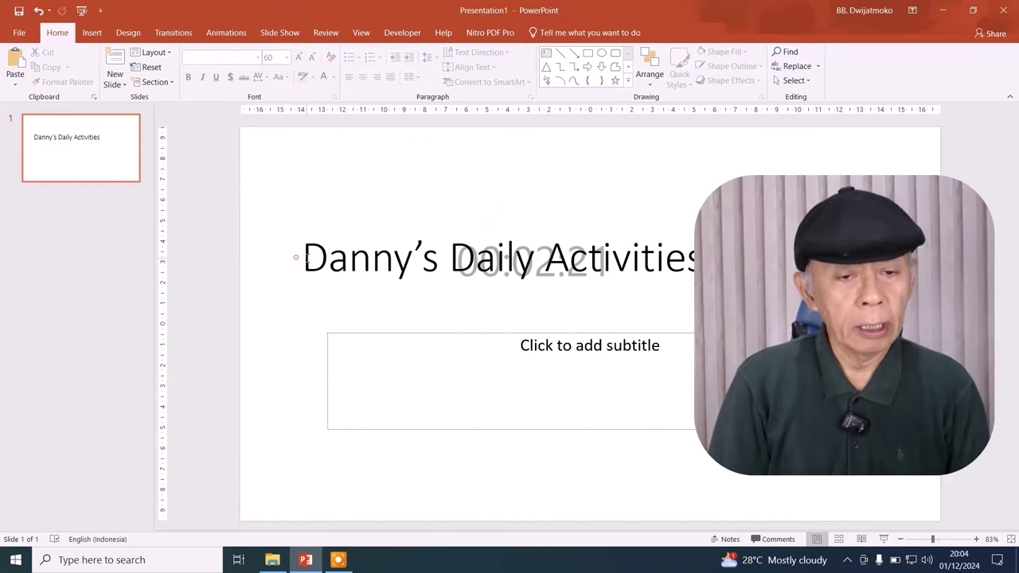
{"action": "triple_click", "coordinate": [296, 263]}
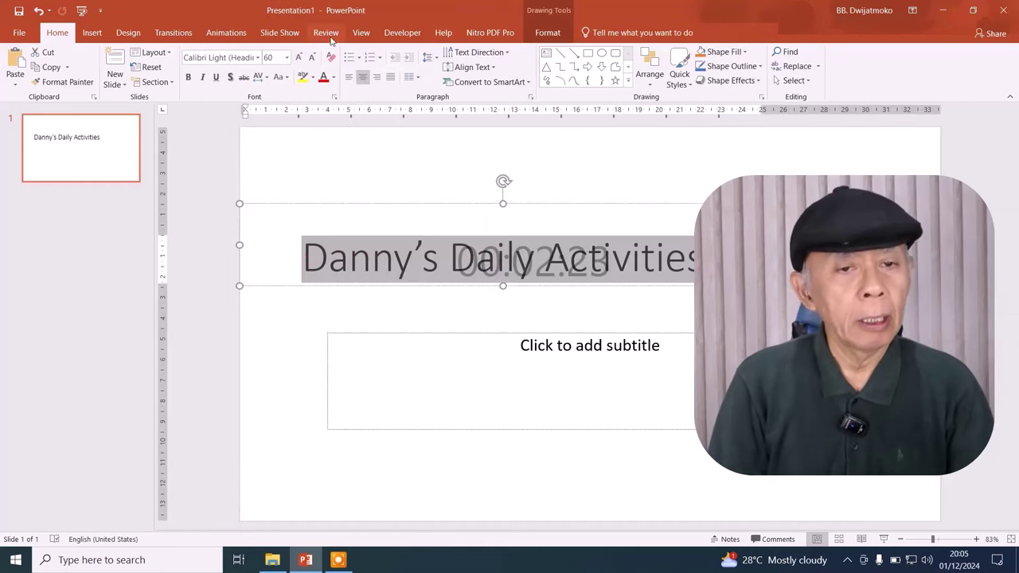
{"action": "left_click", "coordinate": [312, 59]}
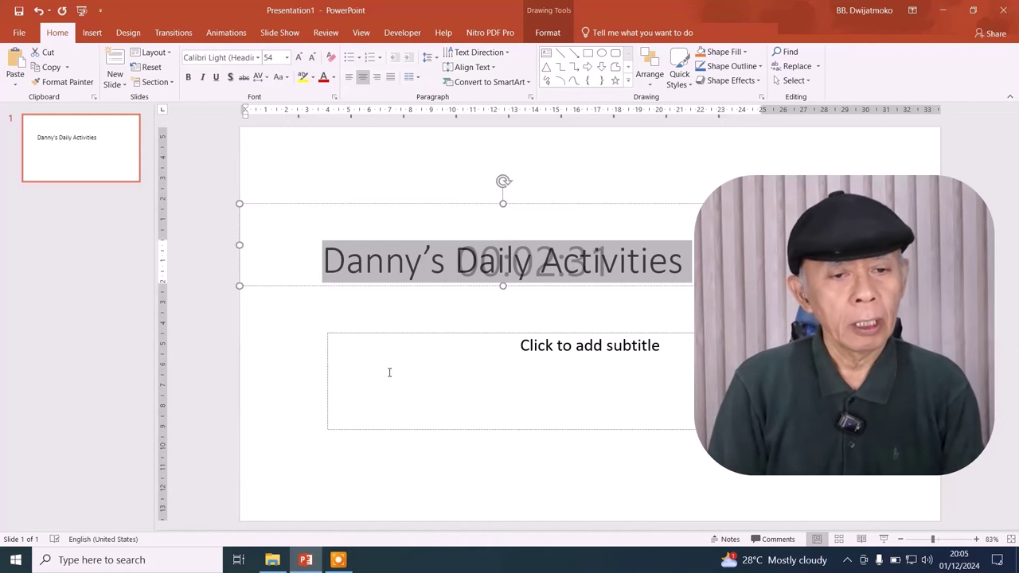
{"action": "left_click", "coordinate": [80, 170]}
{"action": "right_click", "coordinate": [80, 168]}
- Insert a new Title and Content slide after slide 1 and show the Developer tab
{"action": "left_click", "coordinate": [99, 247]}
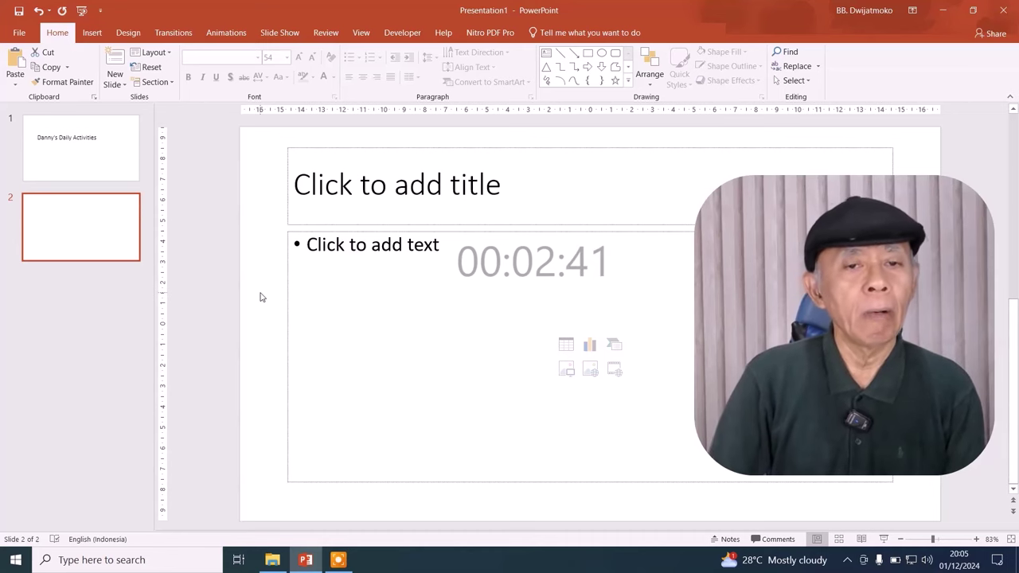
{"action": "left_click", "coordinate": [403, 33]}
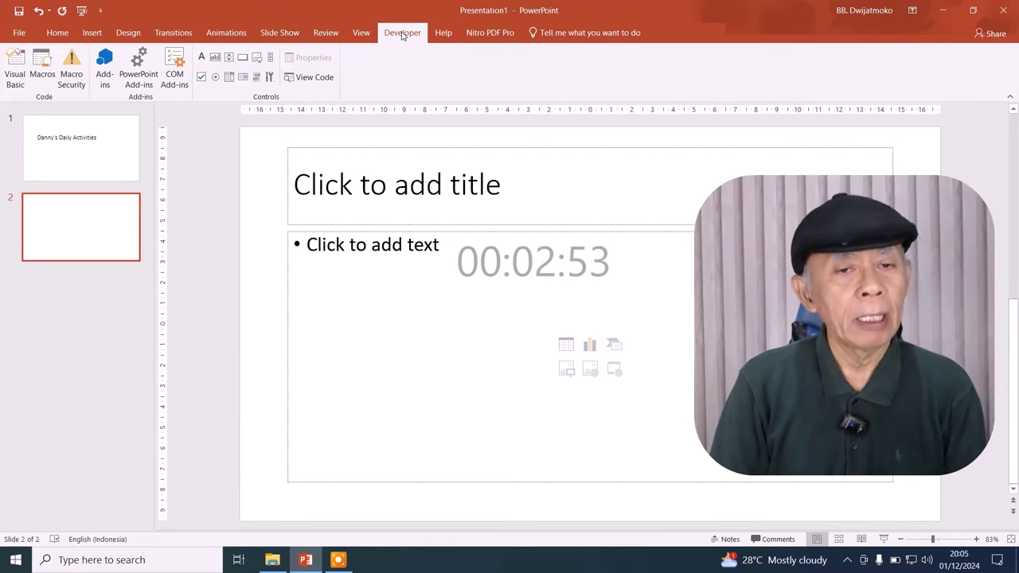
{"action": "left_click", "coordinate": [16, 34]}
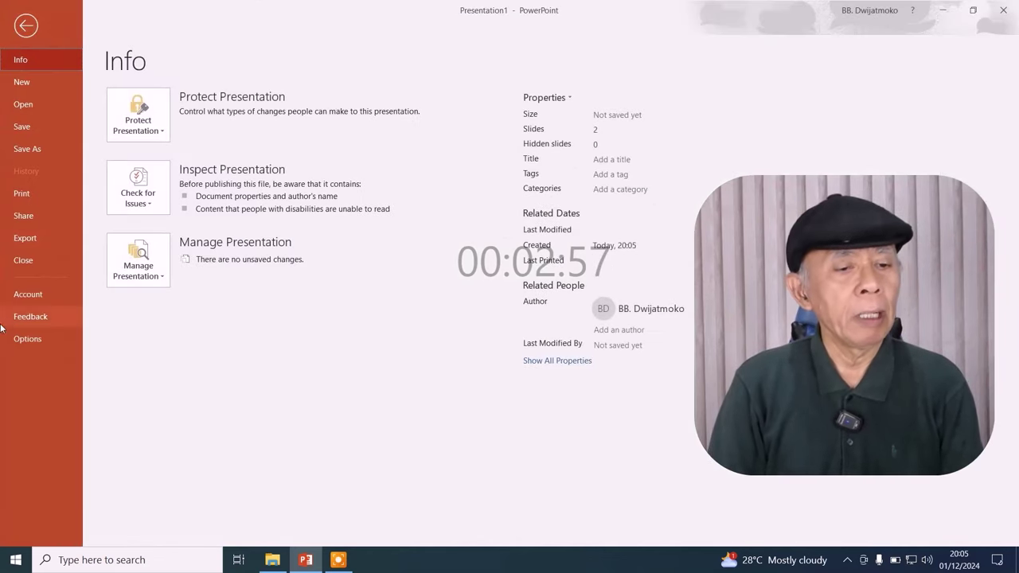
{"action": "left_click", "coordinate": [27, 340]}
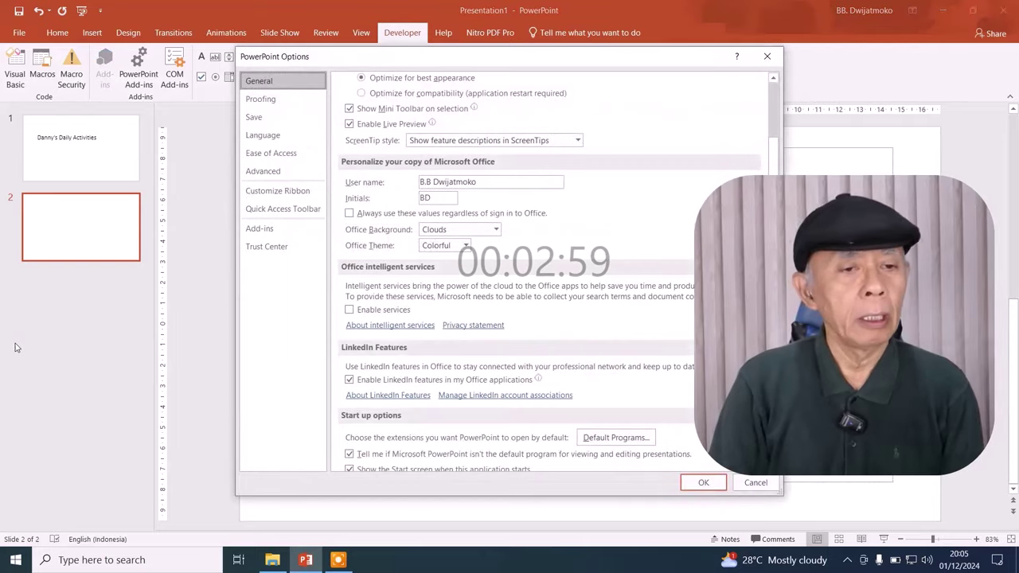
{"action": "left_click", "coordinate": [262, 192]}
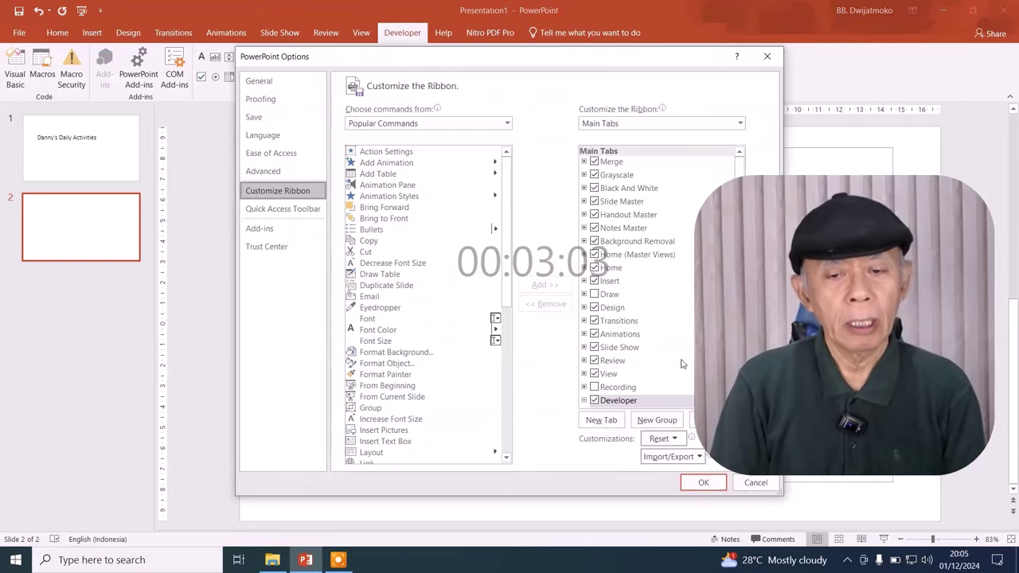
{"action": "double_click", "coordinate": [623, 400]}
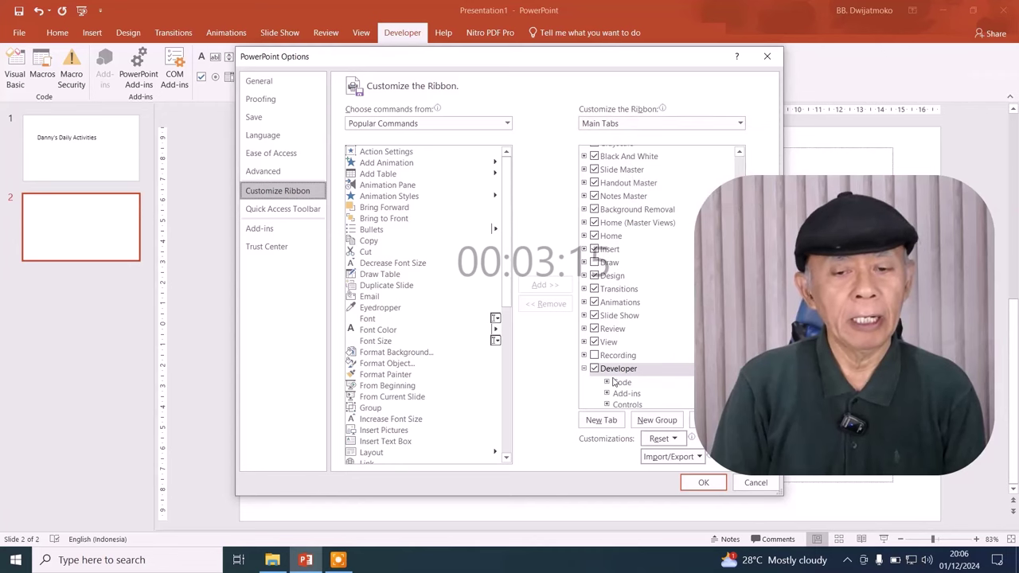
{"action": "left_click", "coordinate": [704, 483]}
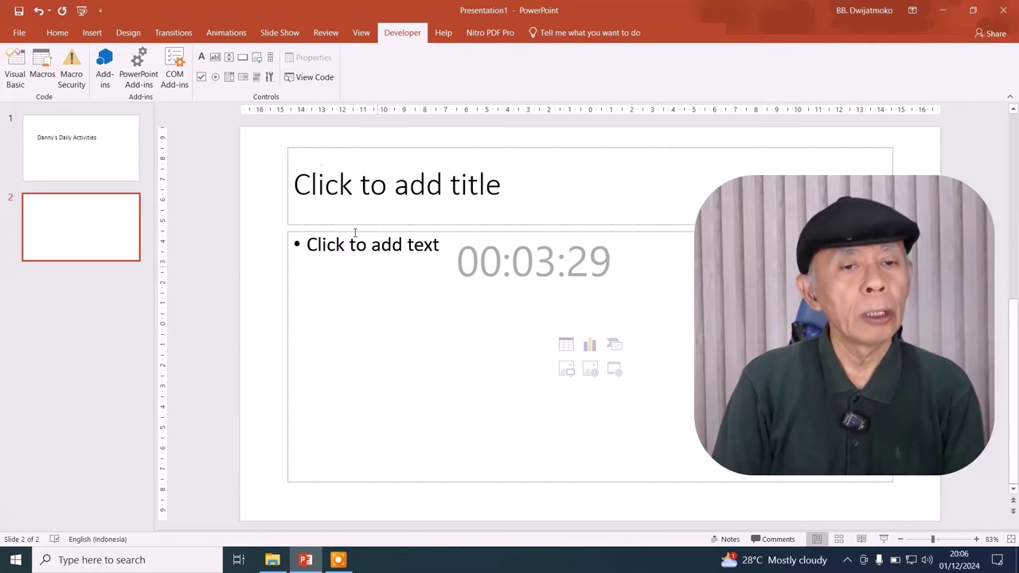
- Set the slide show type to Browsed at a kiosk (full screen)
{"action": "left_click", "coordinate": [288, 37]}
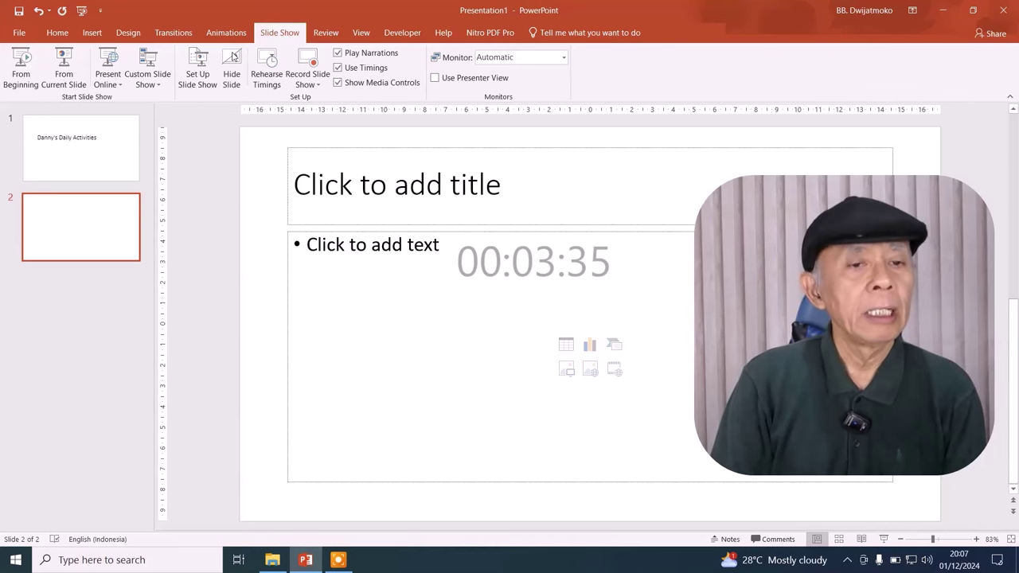
{"action": "left_click", "coordinate": [198, 64]}
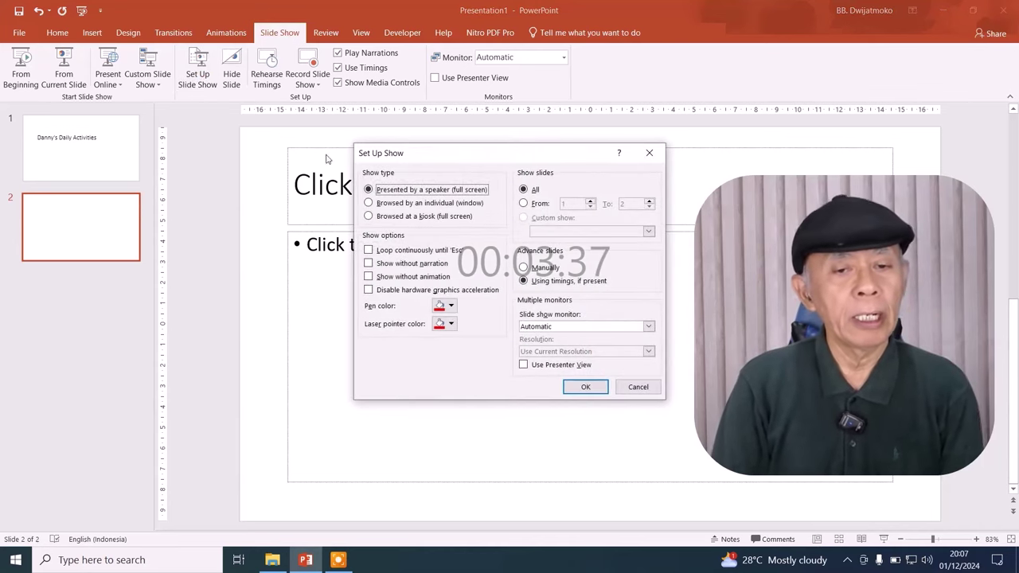
{"action": "left_click", "coordinate": [390, 222]}
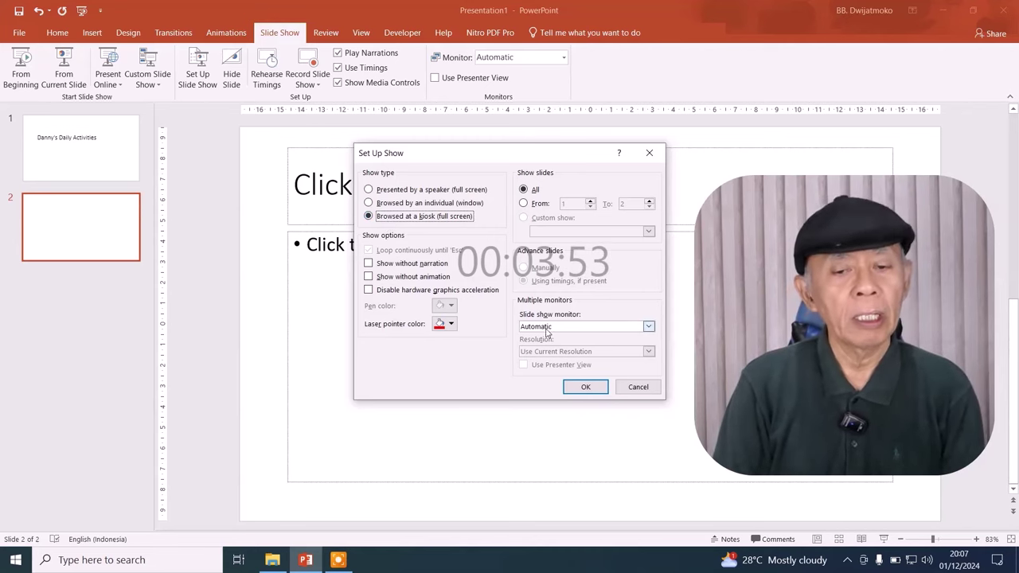
{"action": "left_click", "coordinate": [581, 387]}
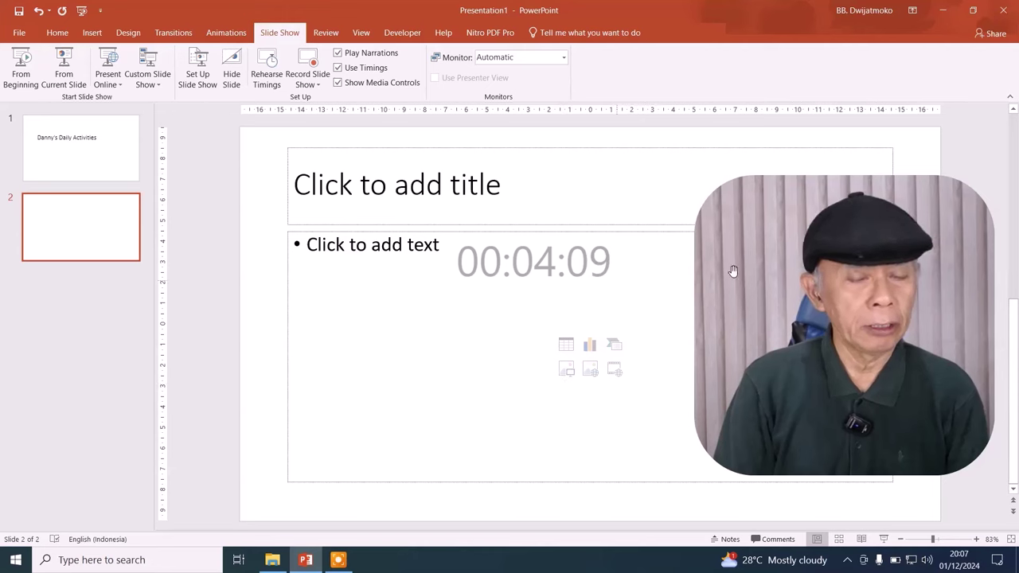
- Save as a PowerPoint Macro-Enabled Presentation named Danny's Daily Activities in Mari Belajar Koding\Video
{"action": "left_click", "coordinate": [18, 33]}
{"action": "left_click", "coordinate": [36, 151]}
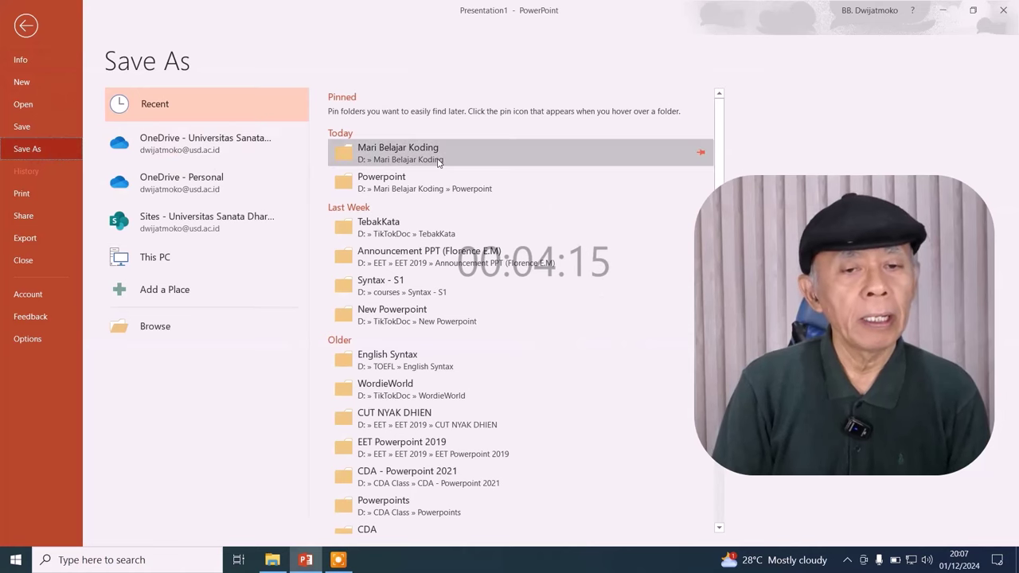
{"action": "left_click", "coordinate": [438, 159]}
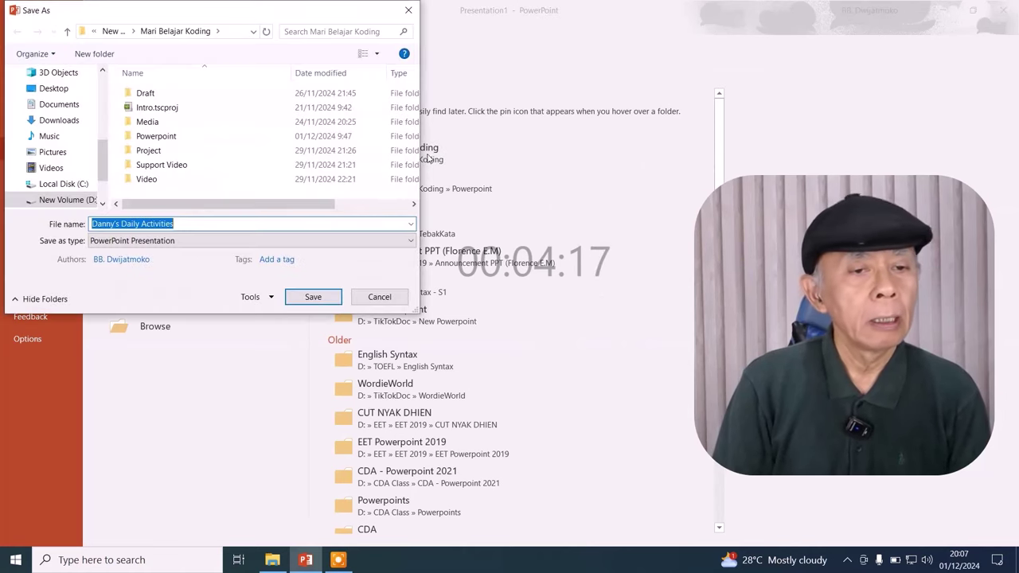
{"action": "double_click", "coordinate": [180, 182]}
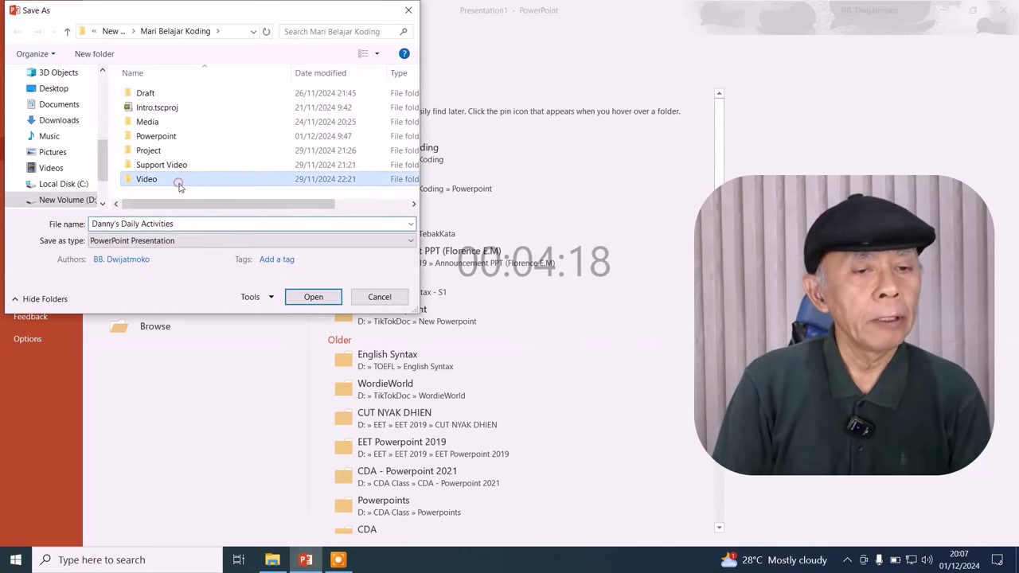
{"action": "left_click", "coordinate": [192, 225]}
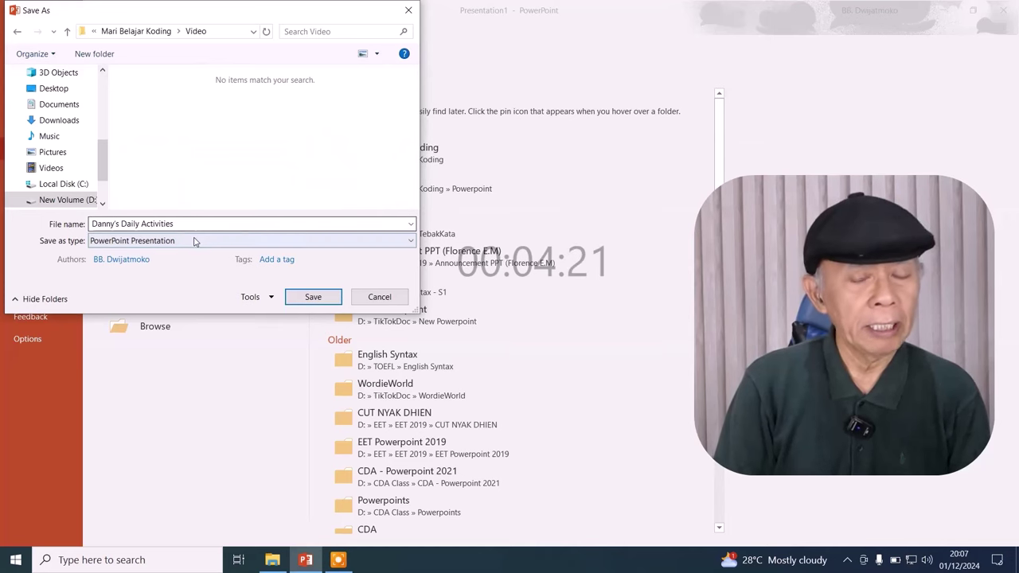
{"action": "left_click", "coordinate": [201, 240]}
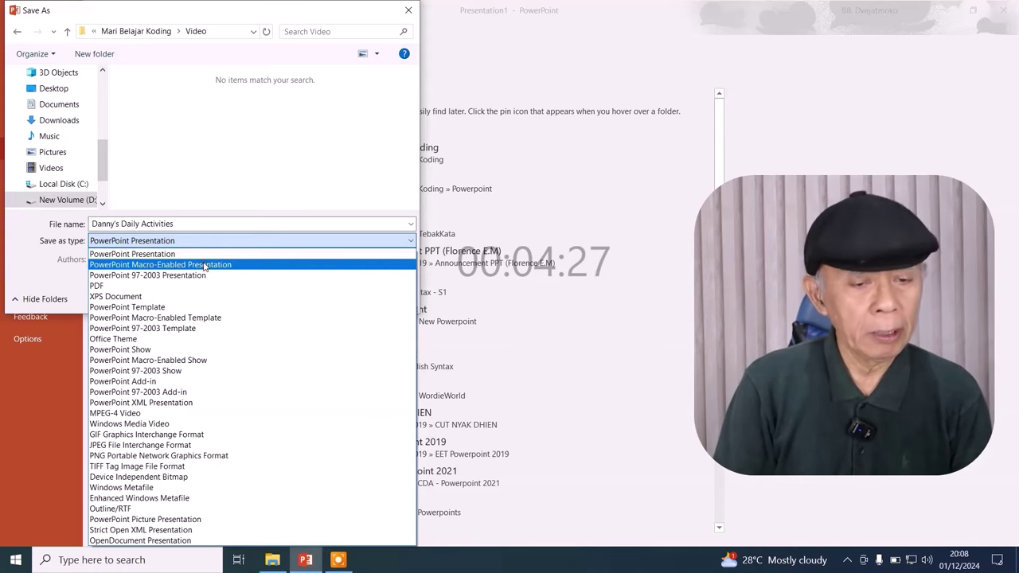
{"action": "left_click", "coordinate": [205, 265]}
{"action": "left_click", "coordinate": [313, 297]}
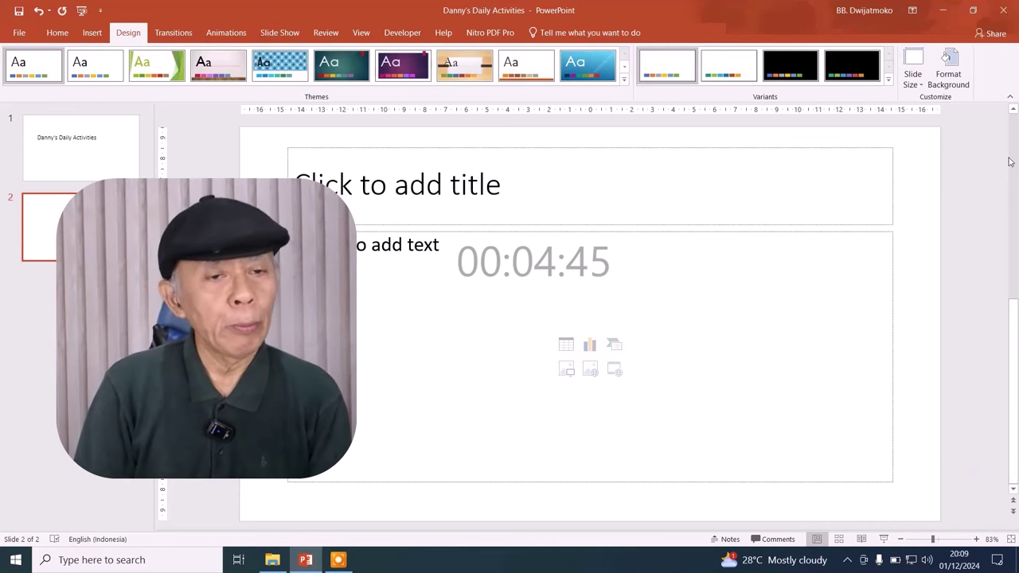
- Open Format Background from the Design tab to give slide 2 a woven texture
{"action": "left_click", "coordinate": [127, 33]}
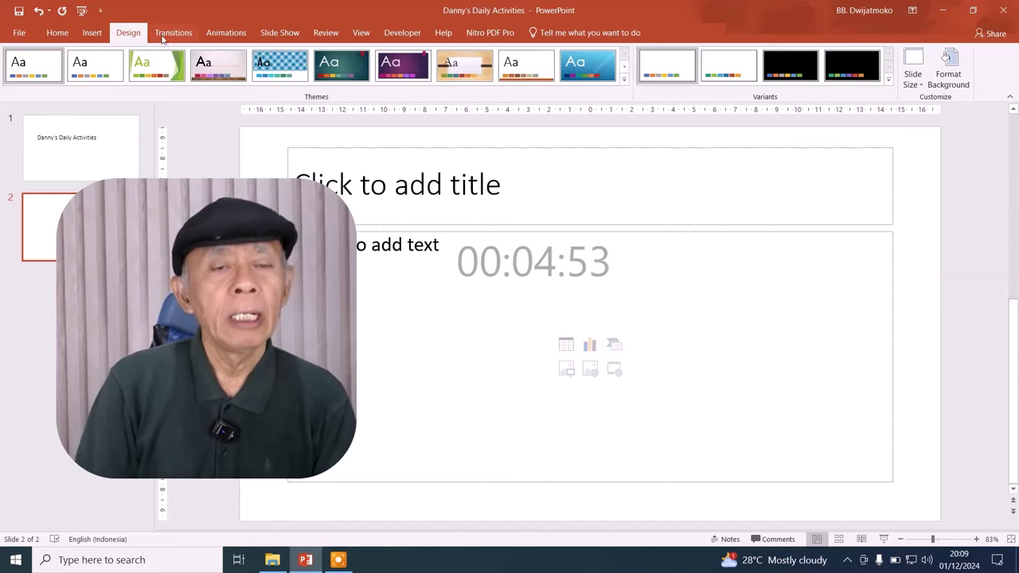
{"action": "left_click", "coordinate": [951, 78]}
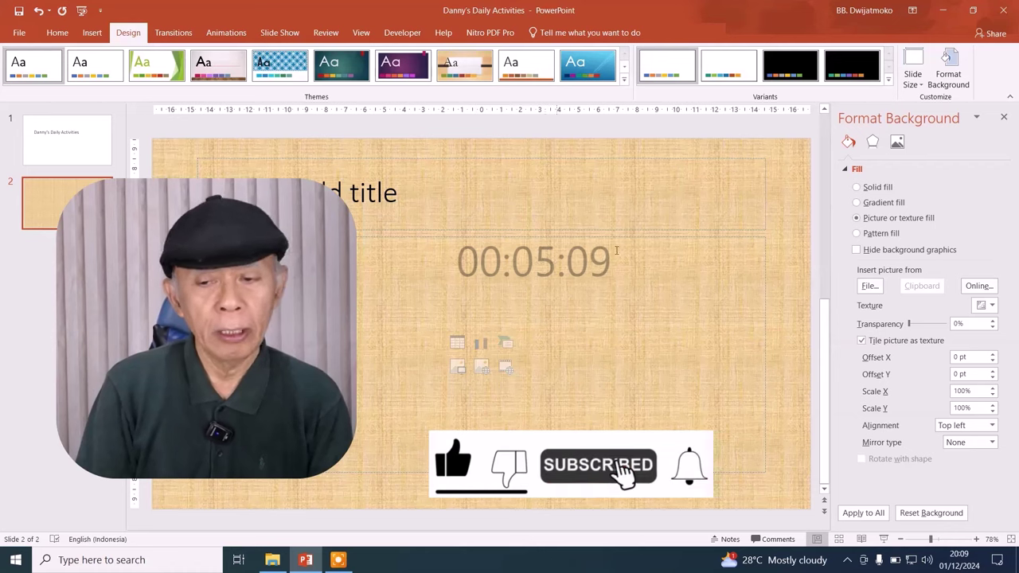
- Browse for a background picture in D:\Mari Belajar Koding\Media\MBK_Background
{"action": "left_click", "coordinate": [870, 286]}
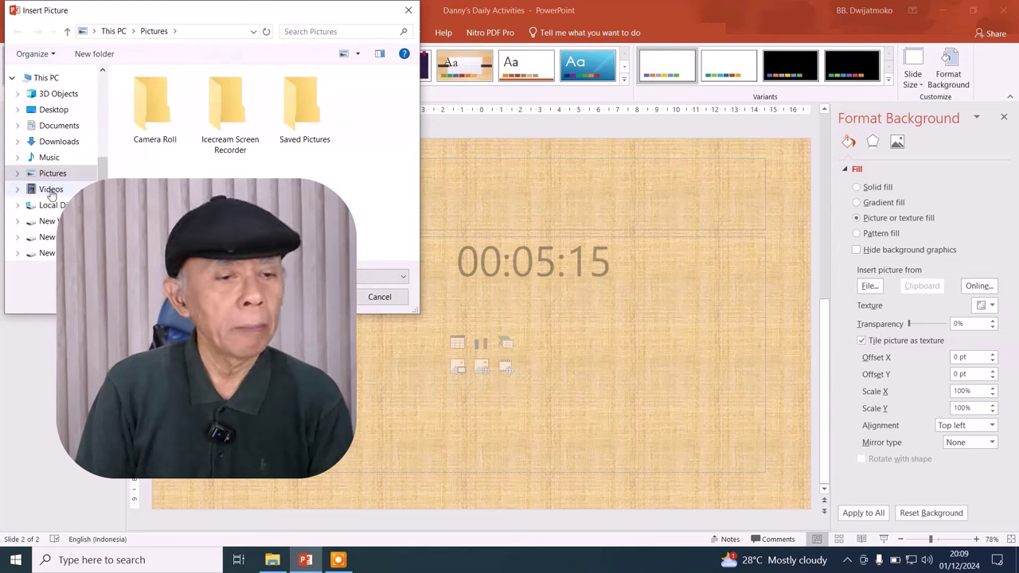
{"action": "scroll", "coordinate": [49, 191], "scroll_direction": "down", "scroll_amount": 1}
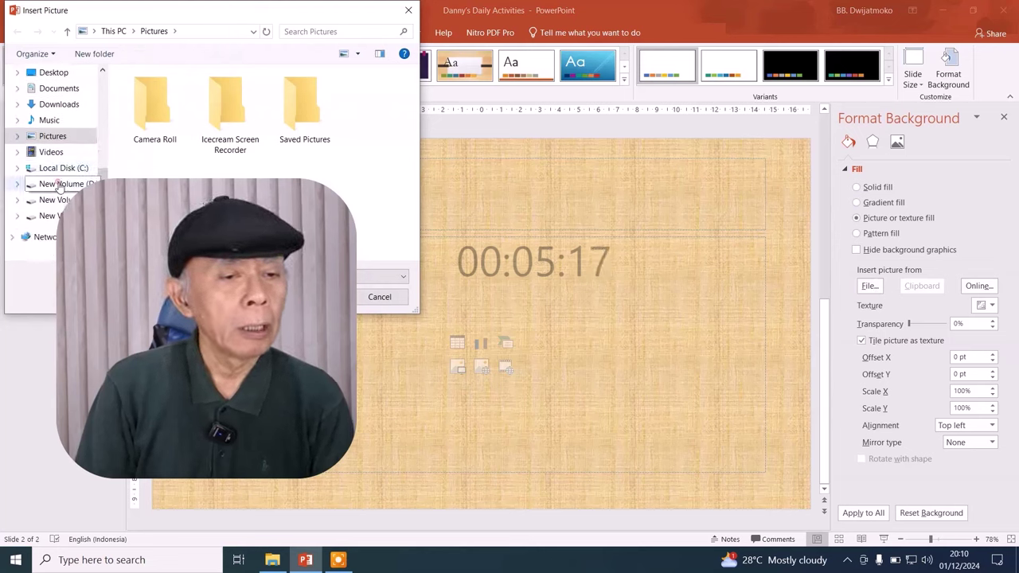
{"action": "left_click", "coordinate": [57, 185]}
{"action": "scroll", "coordinate": [147, 119], "scroll_direction": "down", "scroll_amount": 1}
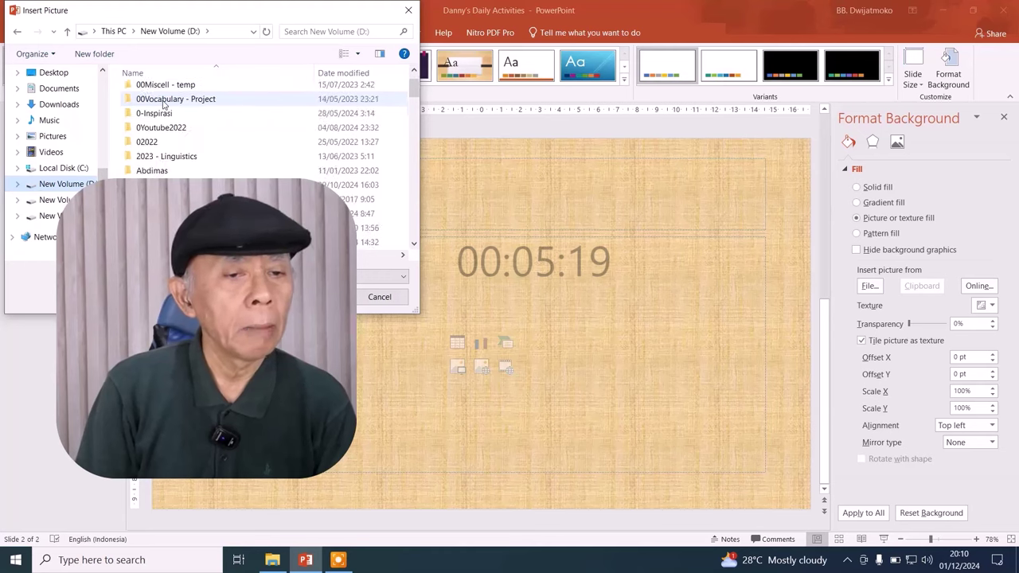
{"action": "scroll", "coordinate": [156, 112], "scroll_direction": "down", "scroll_amount": 3}
{"action": "scroll", "coordinate": [163, 104], "scroll_direction": "down", "scroll_amount": 2}
{"action": "scroll", "coordinate": [164, 105], "scroll_direction": "down", "scroll_amount": 2}
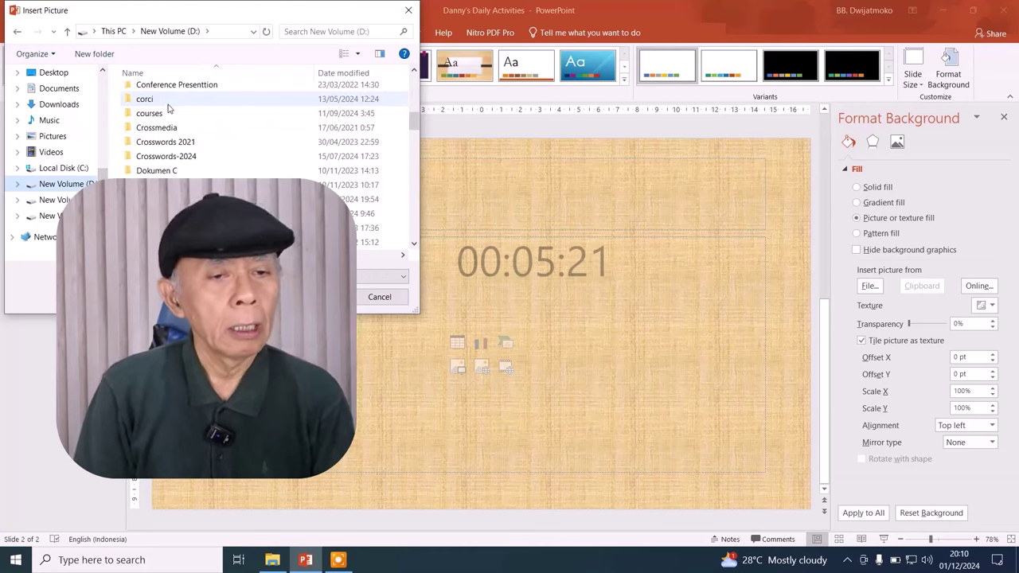
{"action": "scroll", "coordinate": [168, 108], "scroll_direction": "down", "scroll_amount": 2}
{"action": "scroll", "coordinate": [182, 113], "scroll_direction": "down", "scroll_amount": 1}
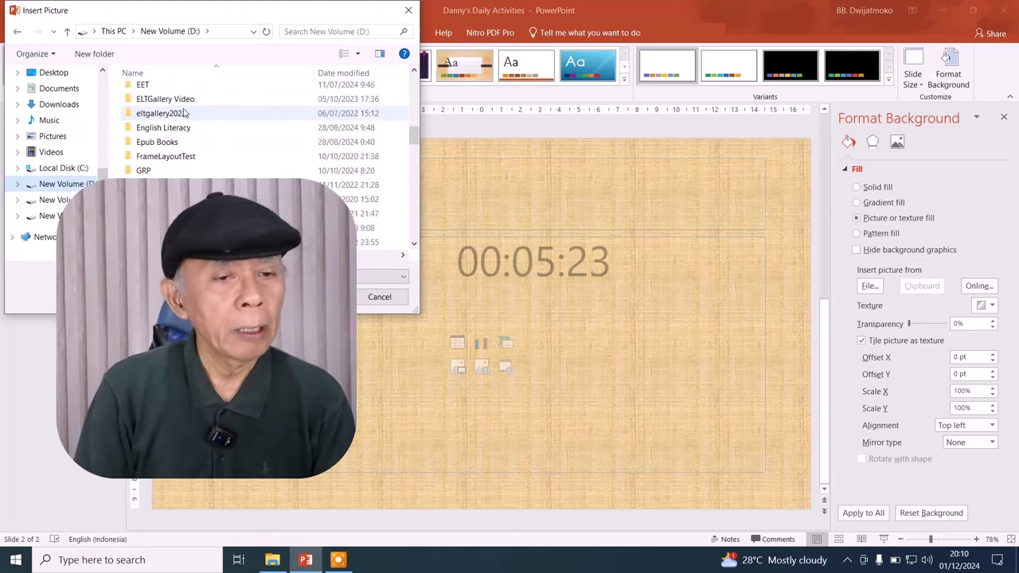
{"action": "scroll", "coordinate": [183, 112], "scroll_direction": "down", "scroll_amount": 2}
{"action": "scroll", "coordinate": [185, 115], "scroll_direction": "down", "scroll_amount": 1}
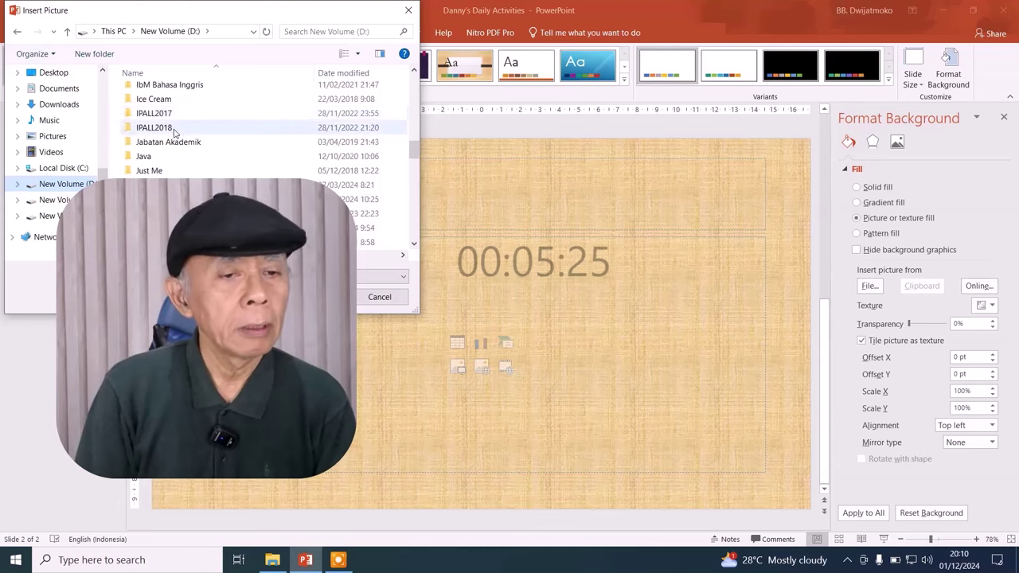
{"action": "scroll", "coordinate": [176, 132], "scroll_direction": "down", "scroll_amount": 3}
{"action": "double_click", "coordinate": [173, 140]}
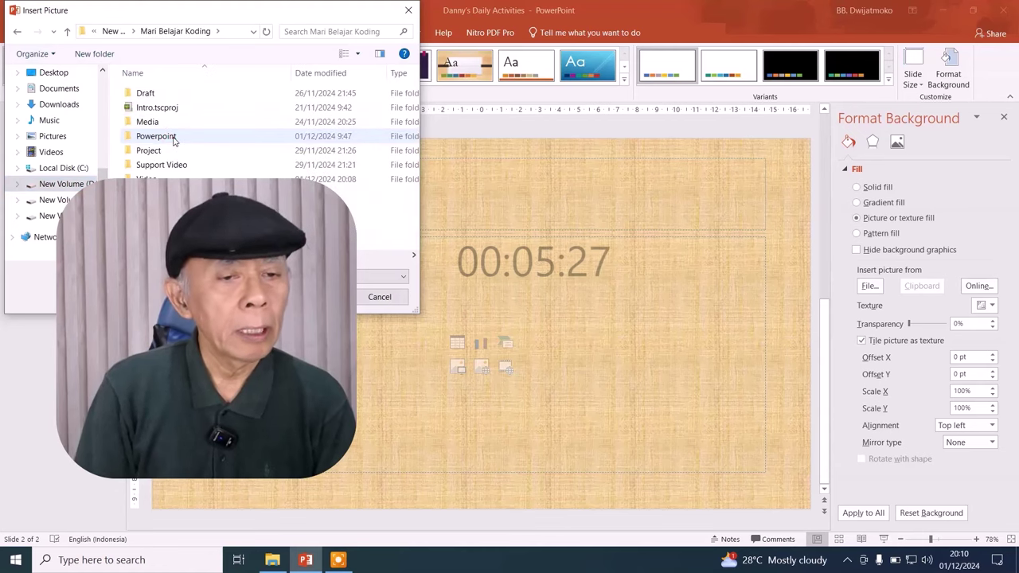
{"action": "double_click", "coordinate": [156, 122]}
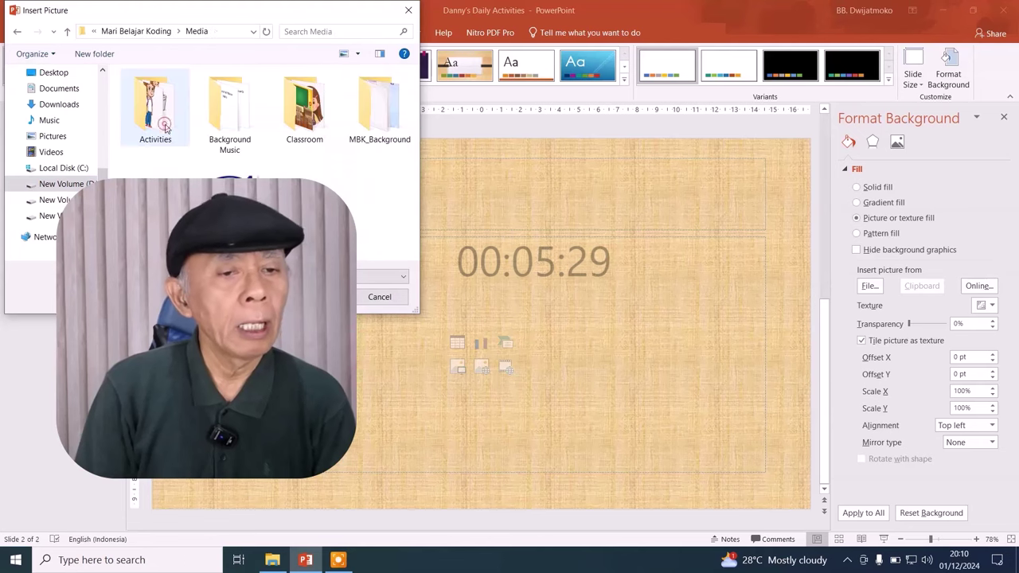
{"action": "double_click", "coordinate": [376, 125]}
- Insert the Dark Blue picture as background, apply it to all slides, and close the pane
{"action": "scroll", "coordinate": [377, 125], "scroll_direction": "down", "scroll_amount": 2}
{"action": "scroll", "coordinate": [377, 125], "scroll_direction": "down", "scroll_amount": 2}
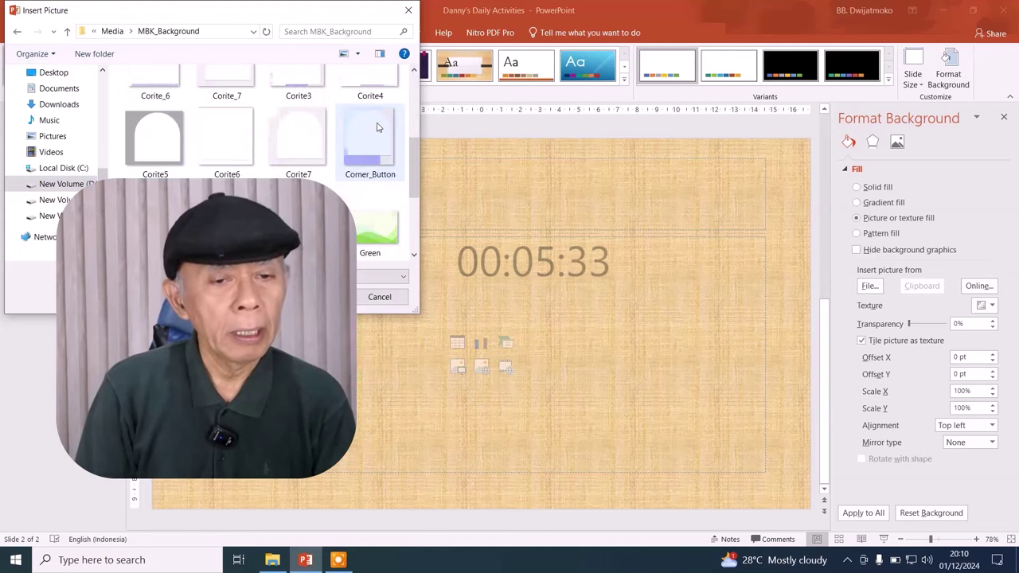
{"action": "scroll", "coordinate": [377, 125], "scroll_direction": "down", "scroll_amount": 2}
{"action": "left_click", "coordinate": [157, 77]}
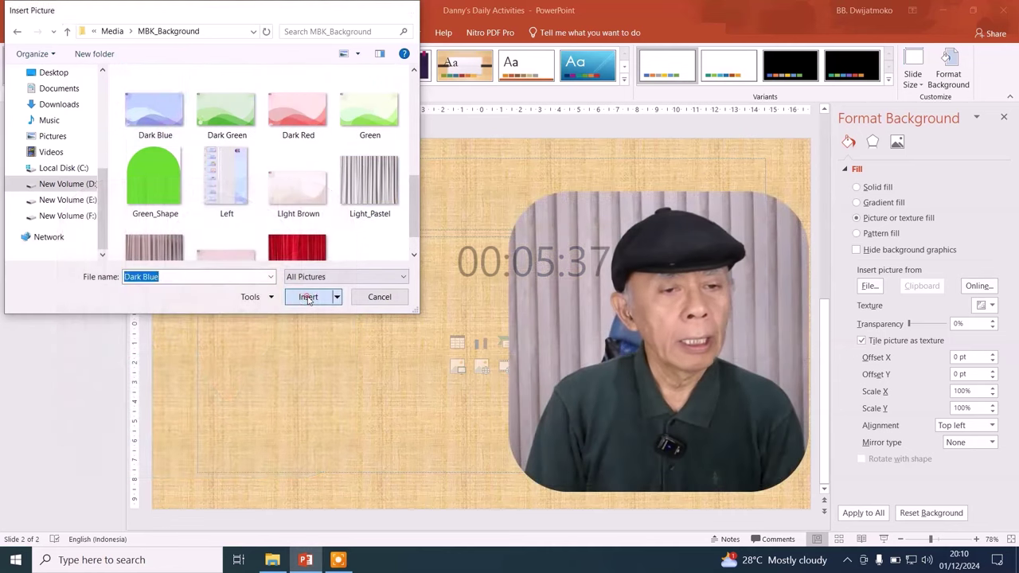
{"action": "left_click", "coordinate": [308, 297]}
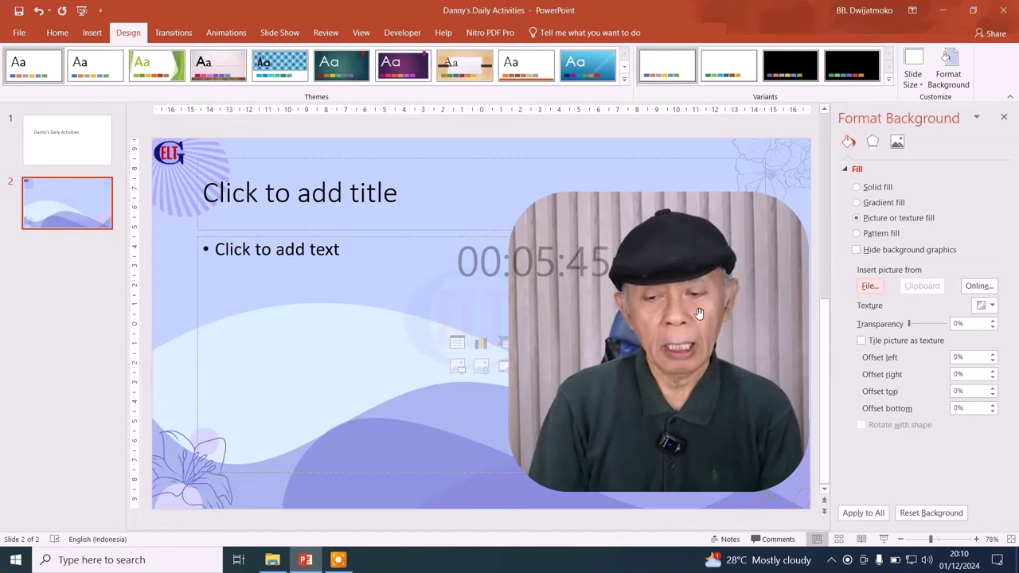
{"action": "left_click", "coordinate": [873, 516]}
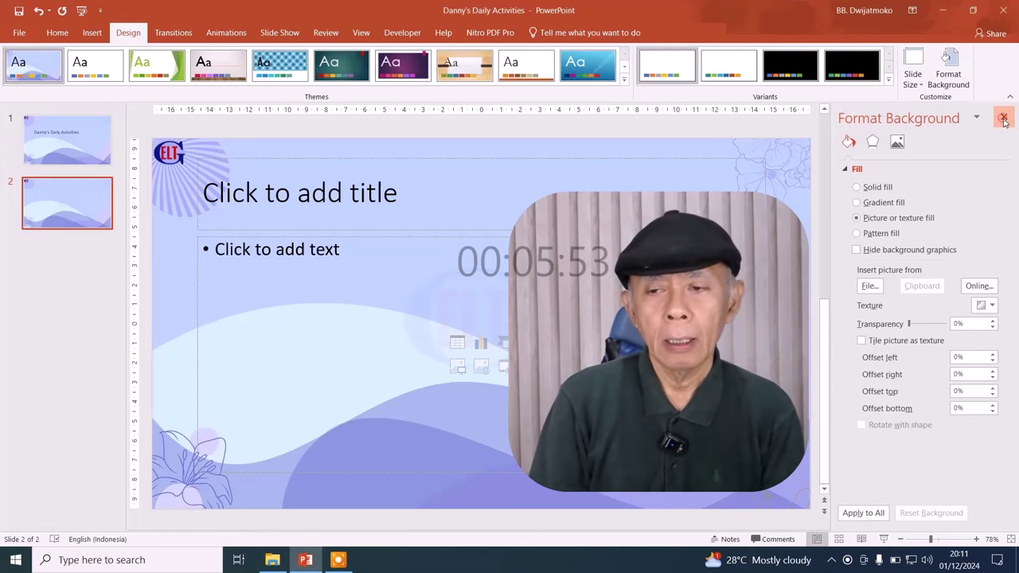
{"action": "left_click", "coordinate": [1004, 118]}
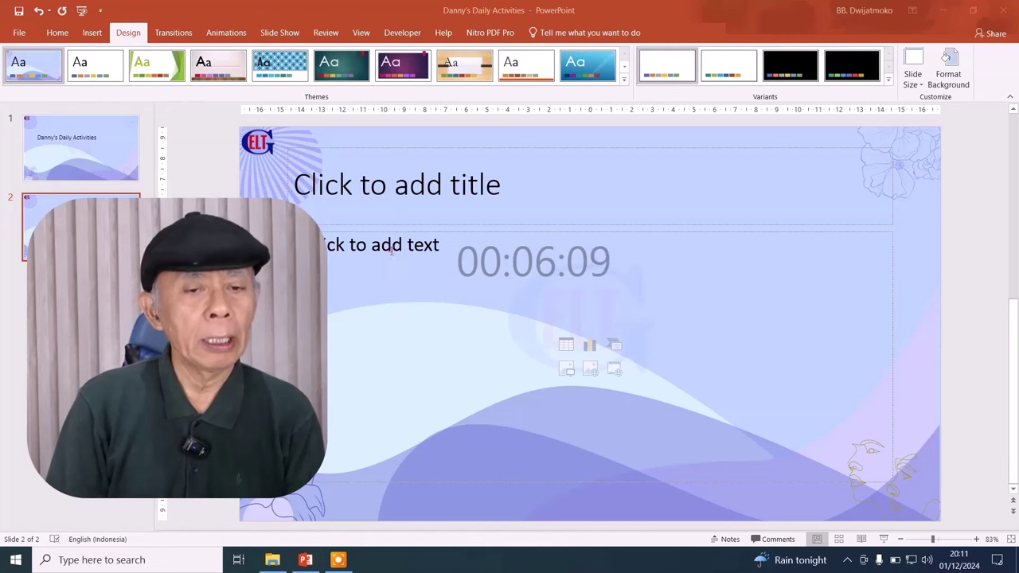
- Move slide 2's title and body placeholders right, shrinking the body to a strip under the title
{"action": "left_click_drag", "start_coordinate": [415, 231], "coordinate": [471, 219]}
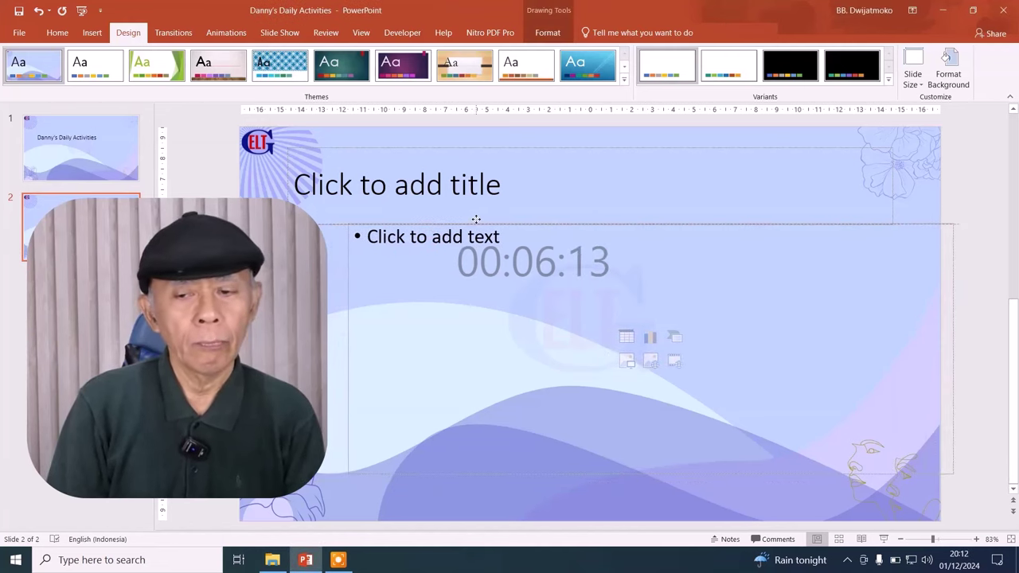
{"action": "left_click_drag", "start_coordinate": [471, 219], "coordinate": [476, 220]}
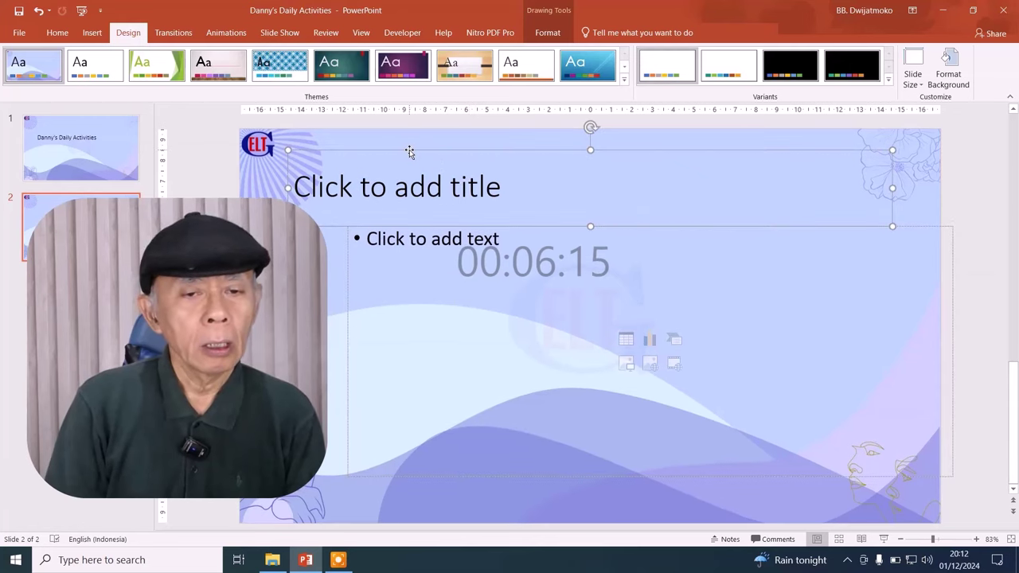
{"action": "left_click_drag", "start_coordinate": [420, 141], "coordinate": [468, 138]}
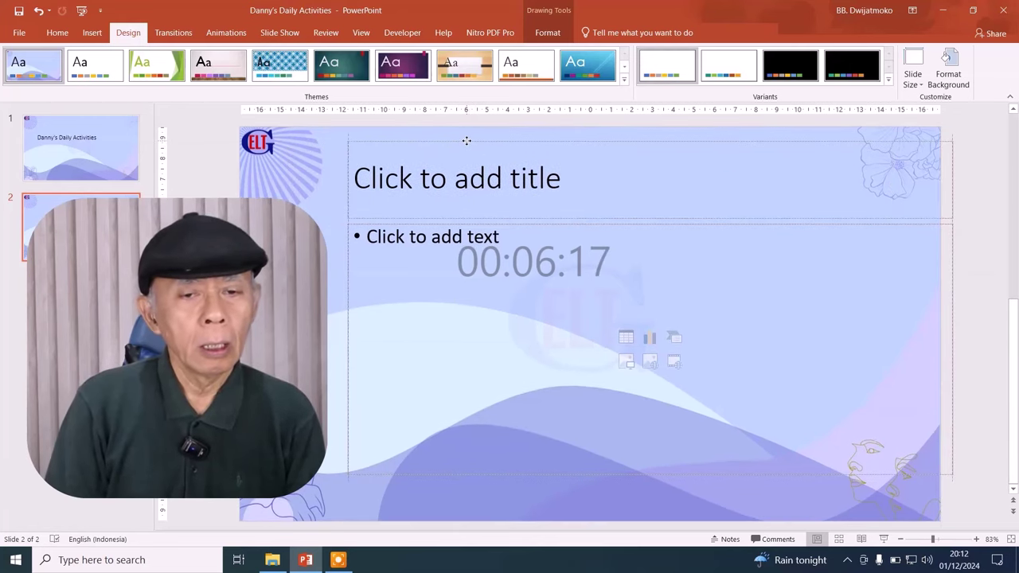
{"action": "left_click", "coordinate": [455, 357]}
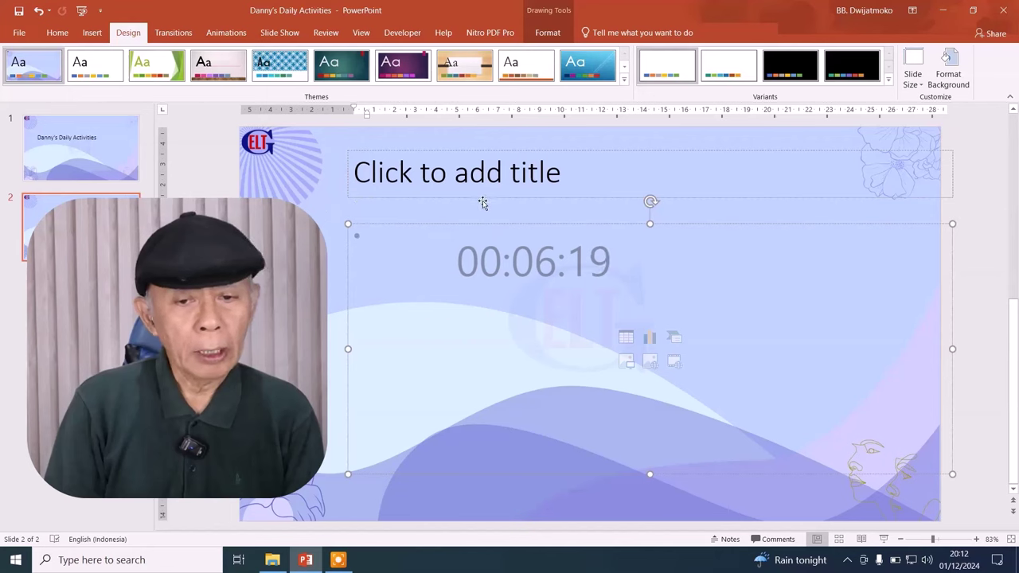
{"action": "left_click_drag", "start_coordinate": [476, 223], "coordinate": [476, 205]}
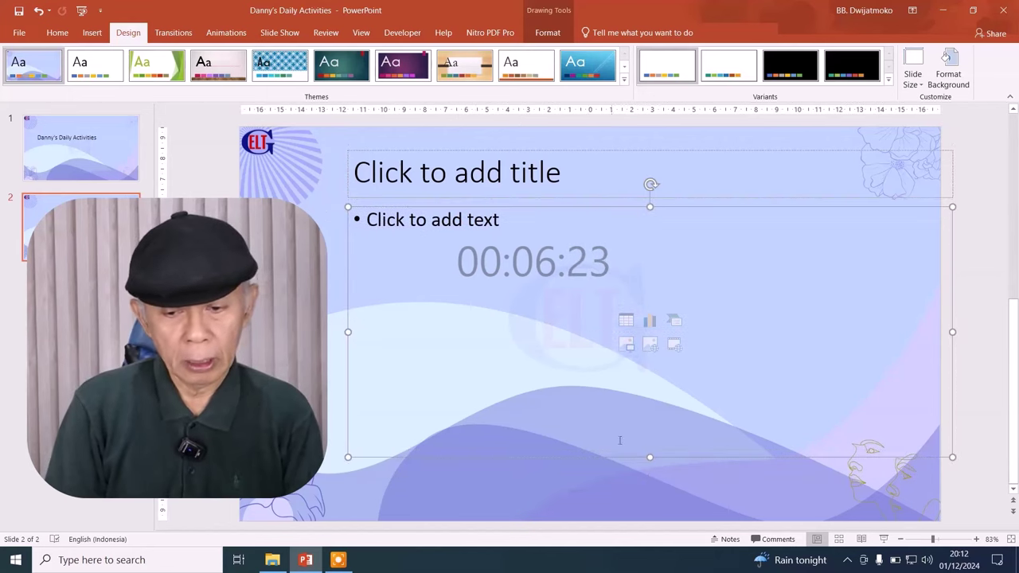
{"action": "left_click_drag", "start_coordinate": [652, 456], "coordinate": [634, 259]}
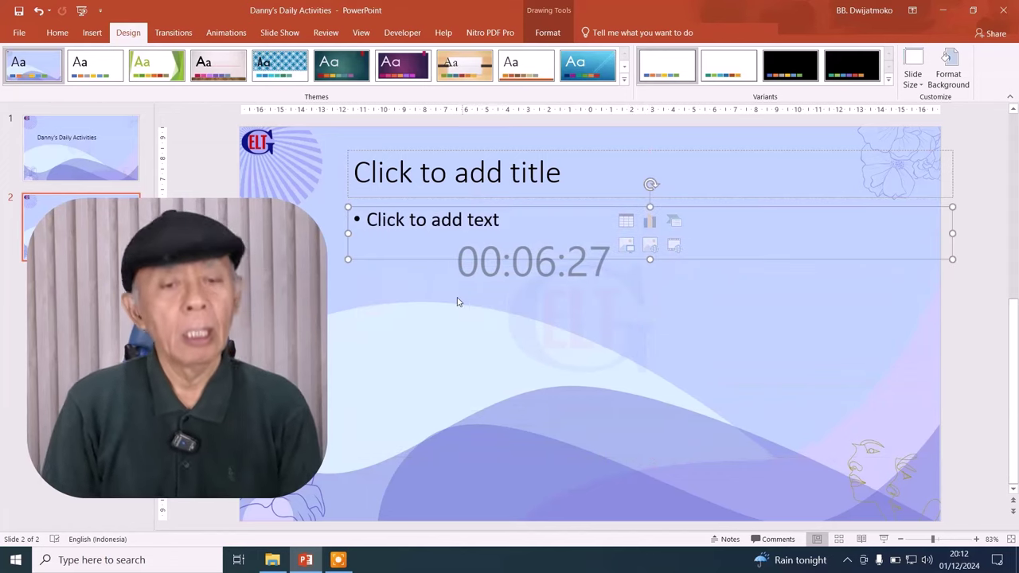
- Draw a large blue rounded rectangle, 11.03 × 8.42 cm, on slide 2's left side
{"action": "left_click", "coordinate": [91, 32]}
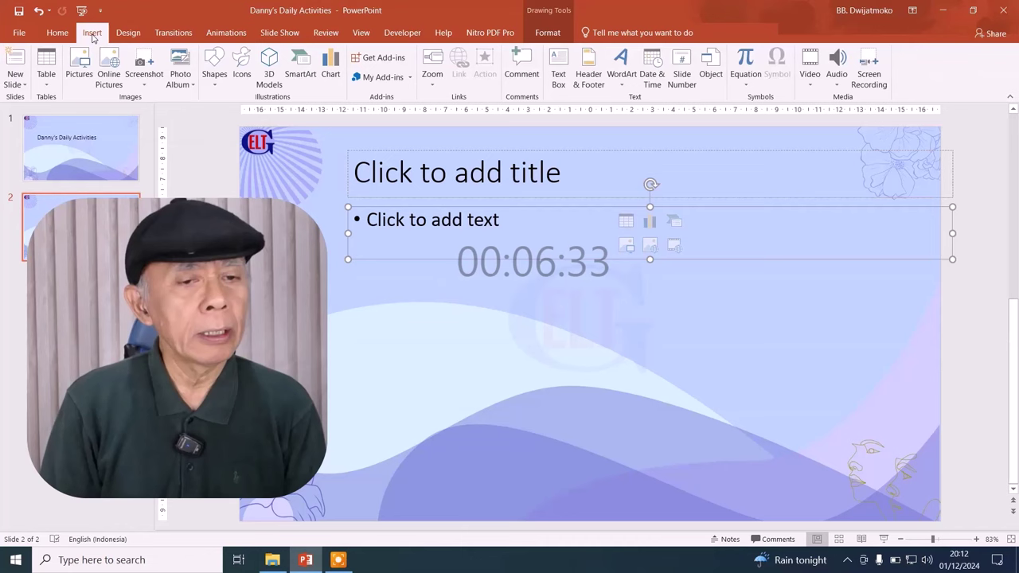
{"action": "left_click", "coordinate": [216, 67]}
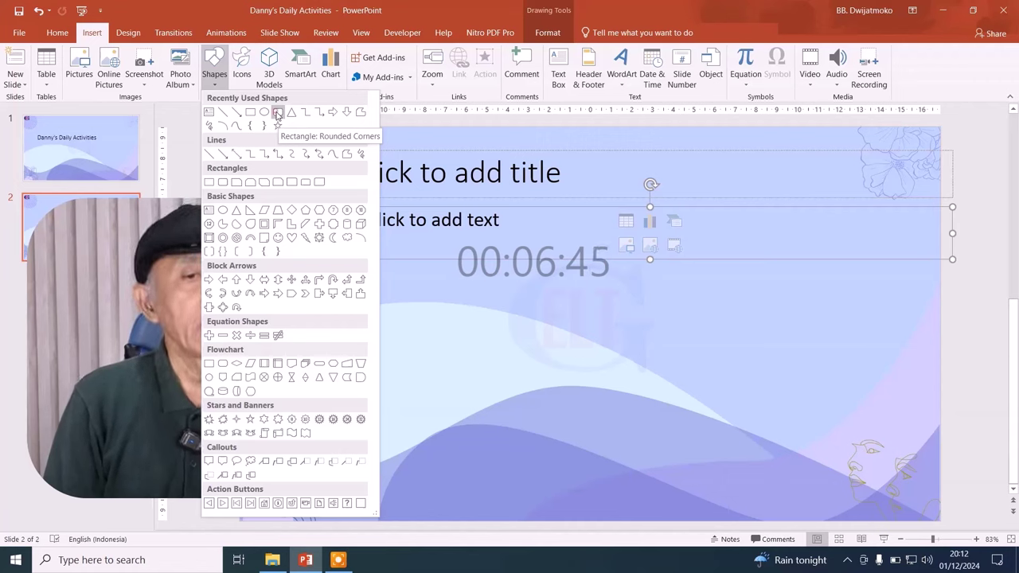
{"action": "left_click", "coordinate": [277, 113]}
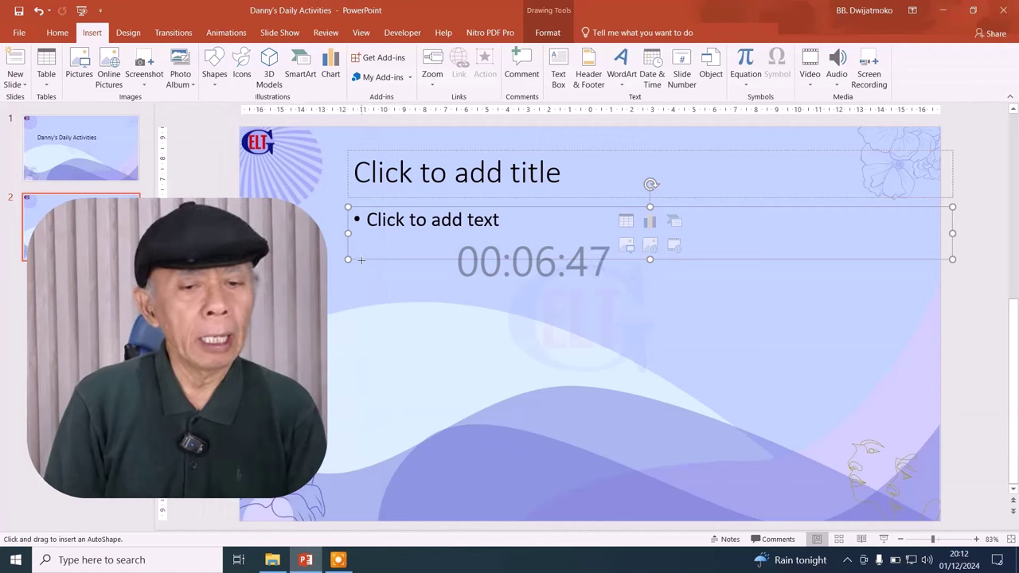
{"action": "left_click_drag", "start_coordinate": [360, 259], "coordinate": [538, 469]}
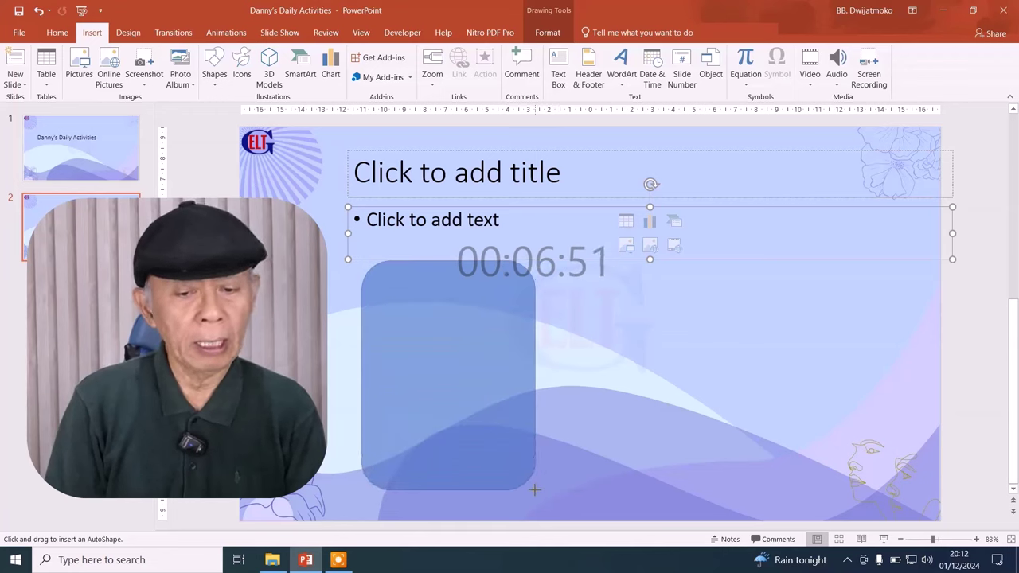
{"action": "left_click_drag", "start_coordinate": [539, 468], "coordinate": [536, 489]}
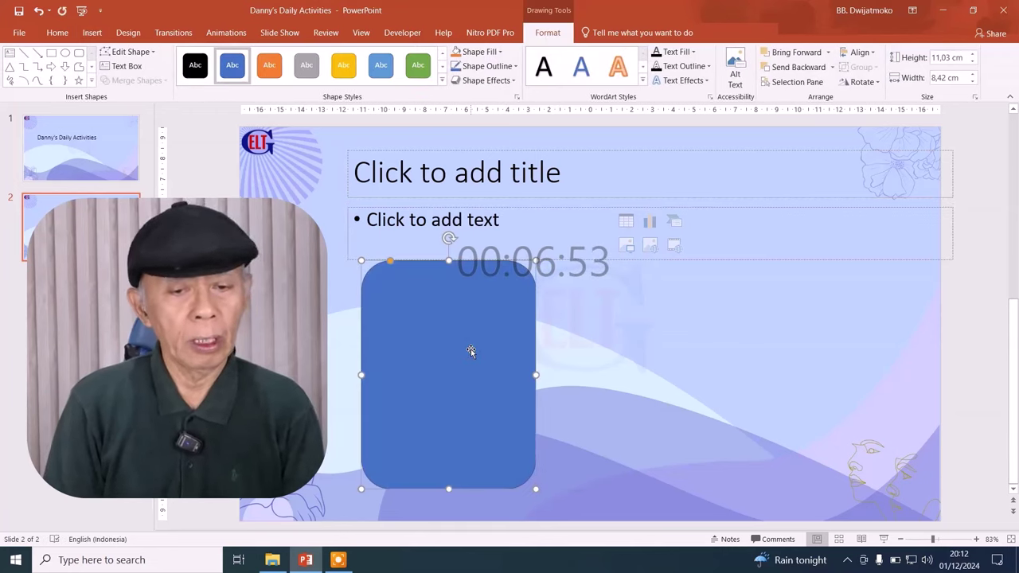
{"action": "key", "text": "Escape"}
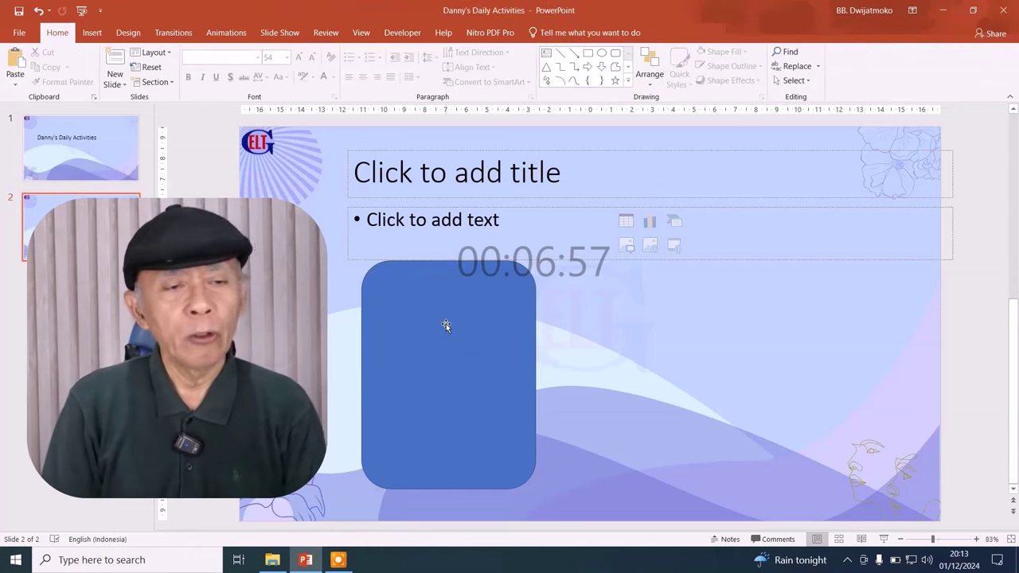
{"action": "left_click", "coordinate": [92, 33]}
- Draw a small 1.32 × 4.98 cm rounded rectangle just below the large blue card
{"action": "left_click", "coordinate": [215, 63]}
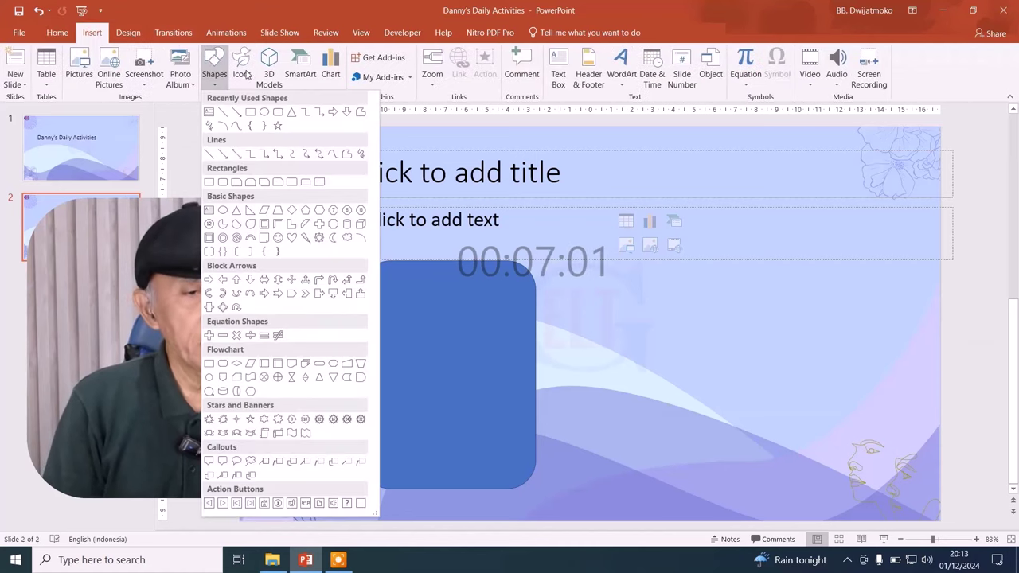
{"action": "left_click", "coordinate": [277, 113]}
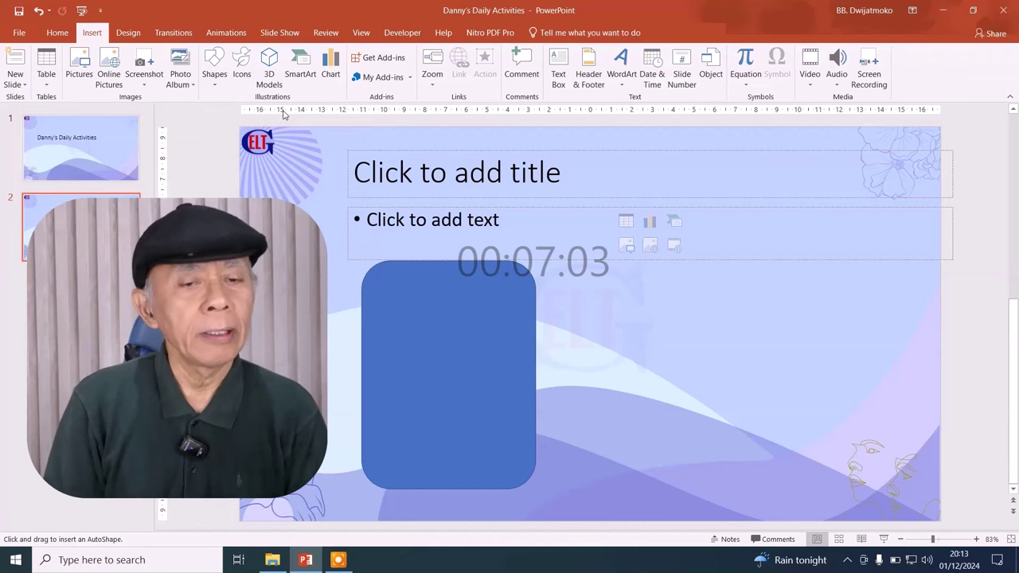
{"action": "left_click", "coordinate": [213, 65]}
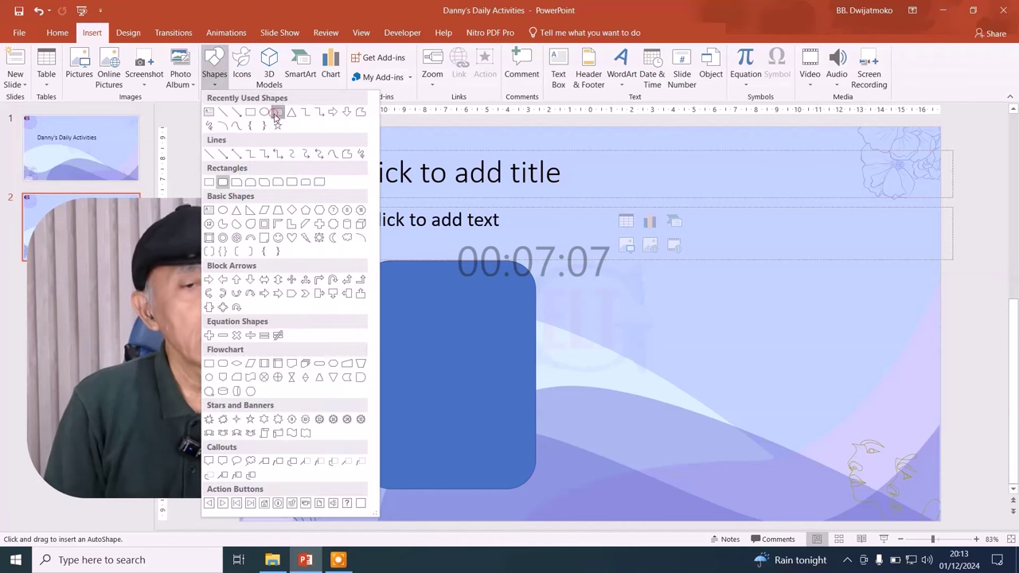
{"action": "left_click", "coordinate": [317, 390]}
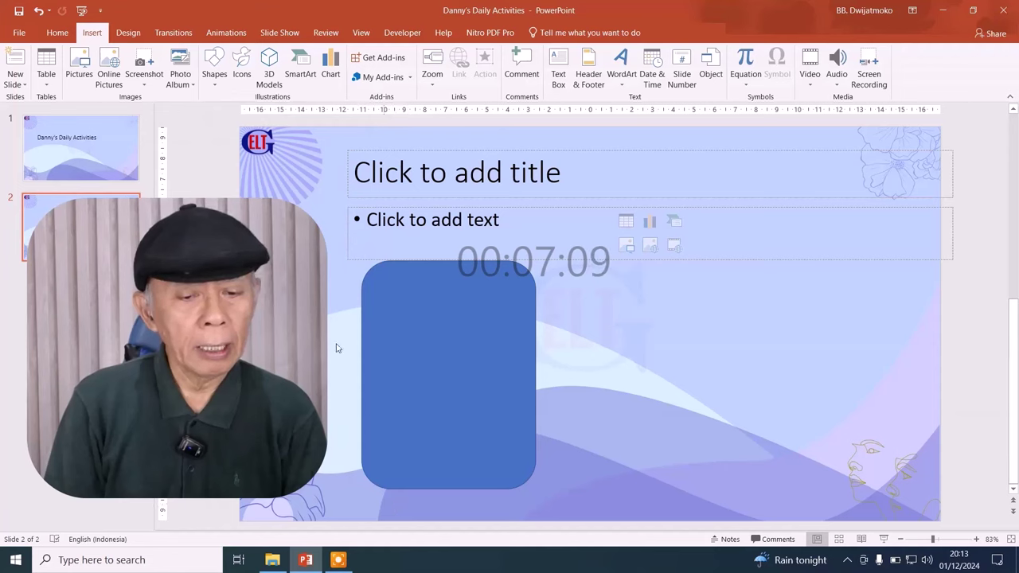
{"action": "left_click", "coordinate": [222, 80]}
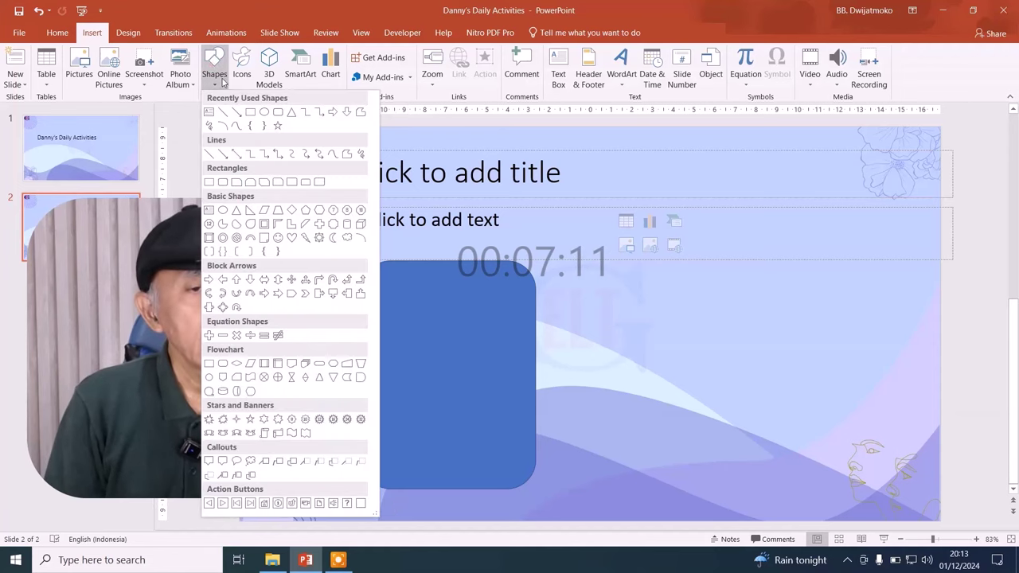
{"action": "left_click", "coordinate": [263, 113]}
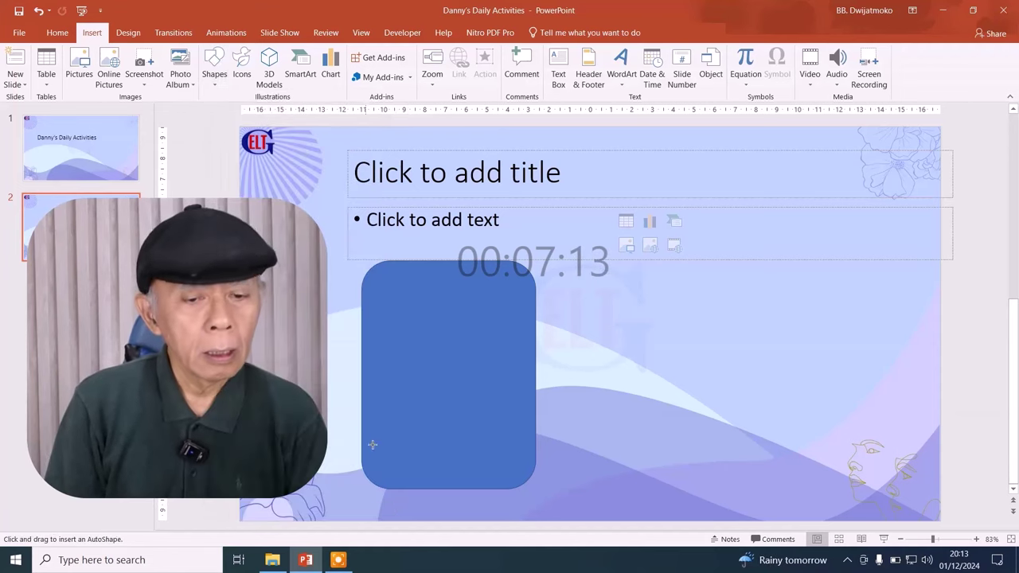
{"action": "left_click_drag", "start_coordinate": [381, 491], "coordinate": [483, 518]}
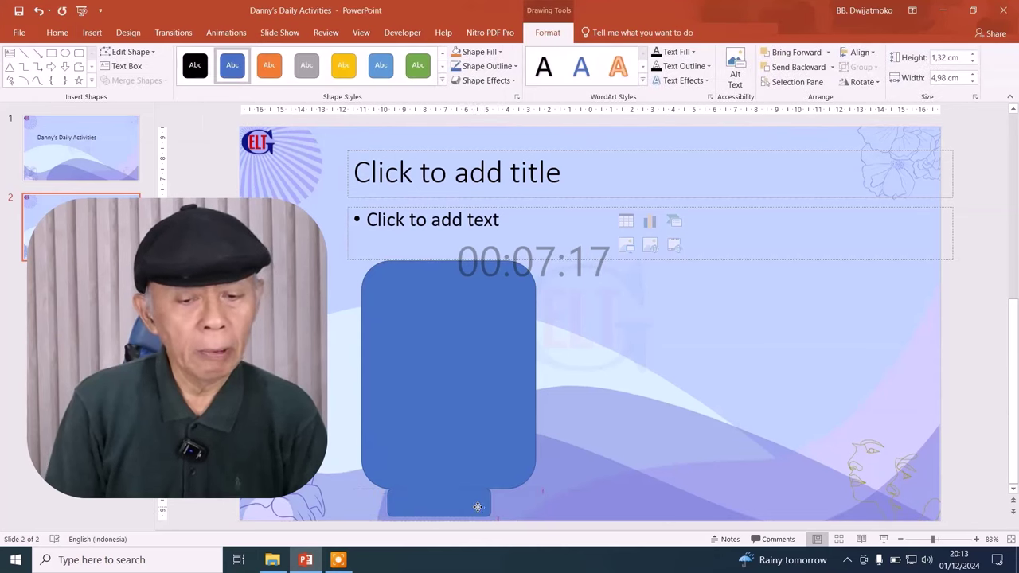
{"action": "left_click_drag", "start_coordinate": [470, 507], "coordinate": [485, 507]}
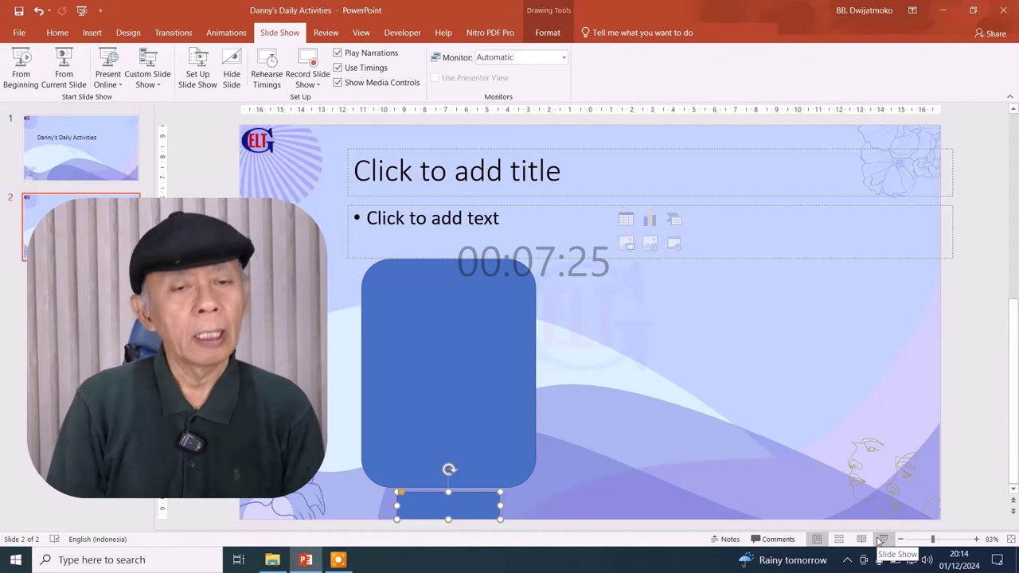
- Preview slide 2 as a slide show, then shorten the body text placeholder from the bottom
{"action": "left_click", "coordinate": [881, 541]}
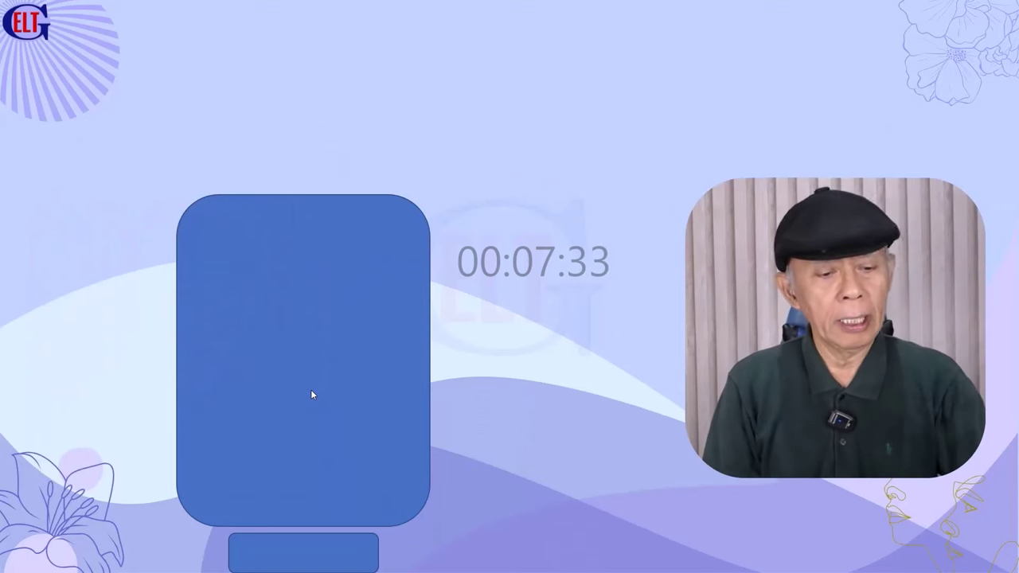
{"action": "key", "text": "Escape"}
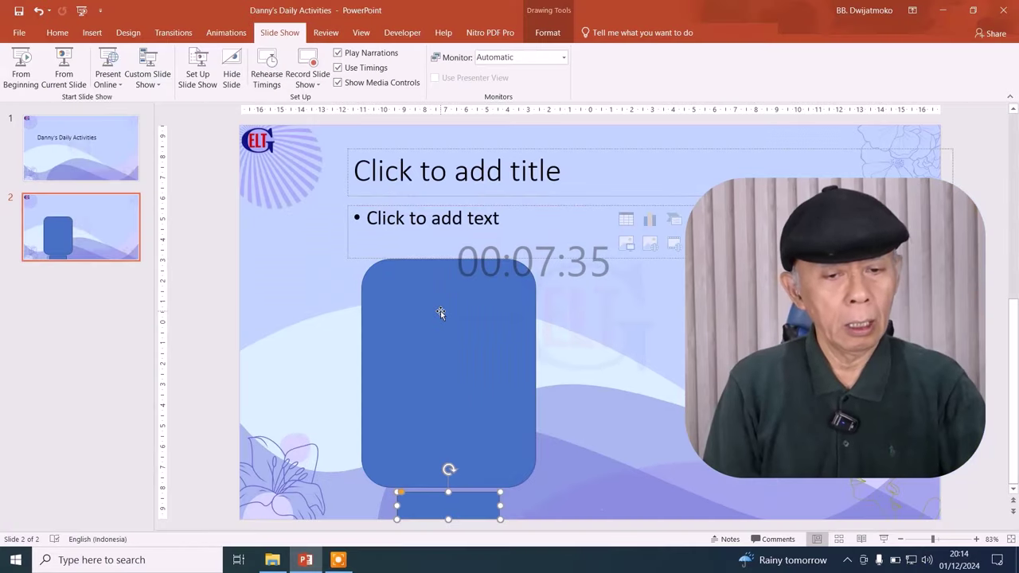
{"action": "left_click", "coordinate": [574, 239]}
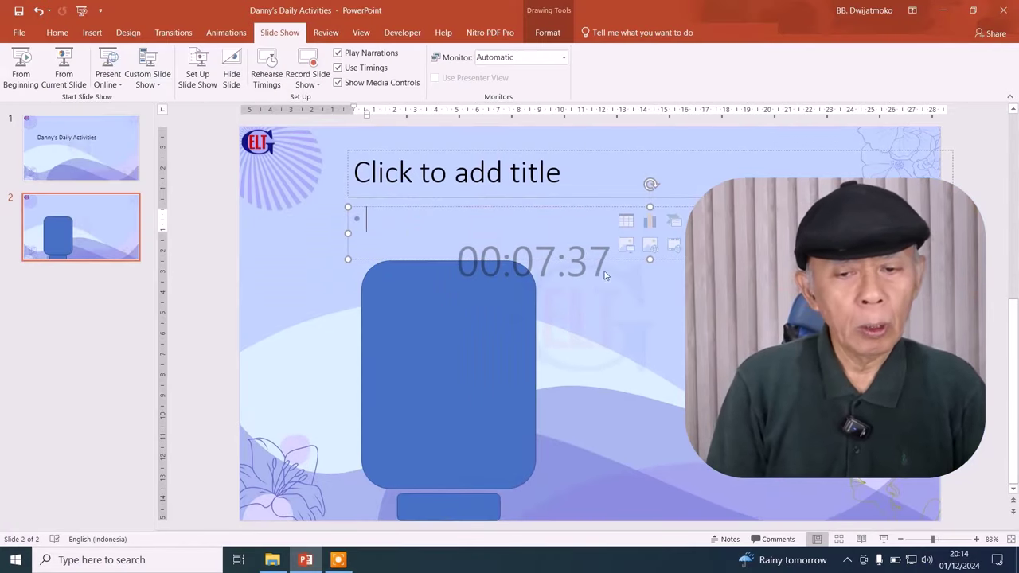
{"action": "left_click_drag", "start_coordinate": [651, 259], "coordinate": [650, 247]}
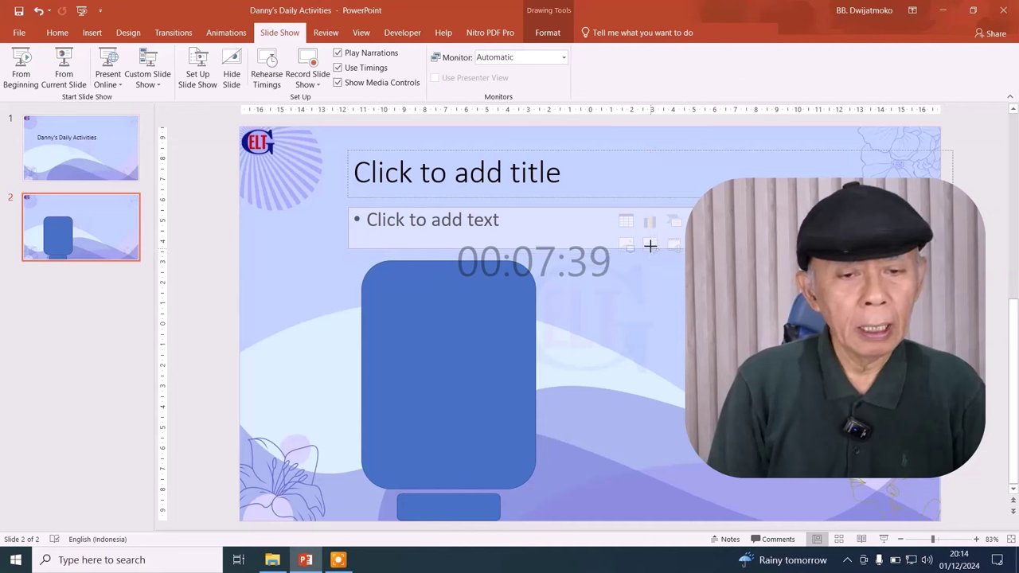
{"action": "left_click", "coordinate": [364, 220]}
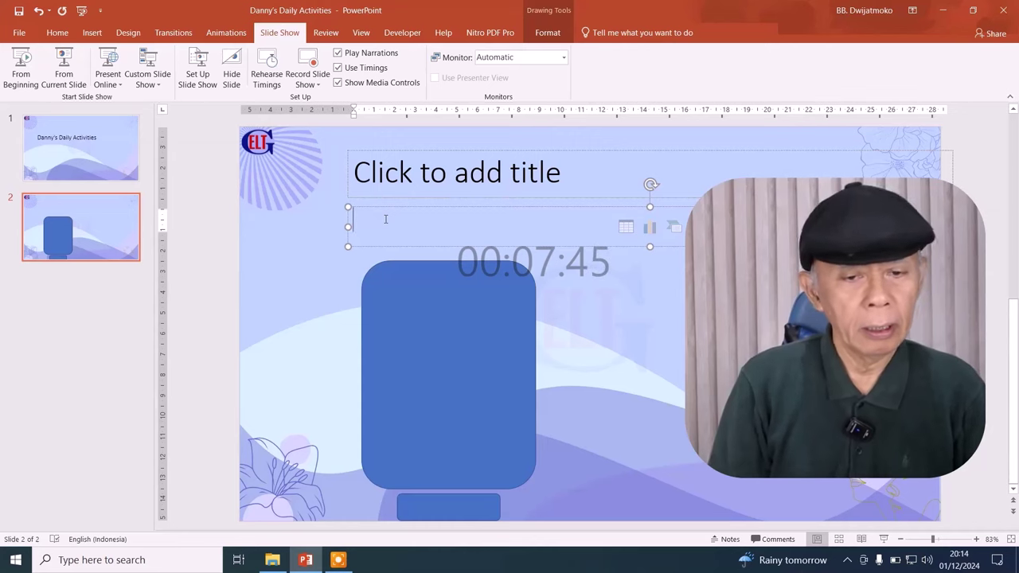
- Shift both blue rounded rectangles up and left, then preview the slide show again
{"action": "left_click_drag", "start_coordinate": [421, 295], "coordinate": [416, 276]}
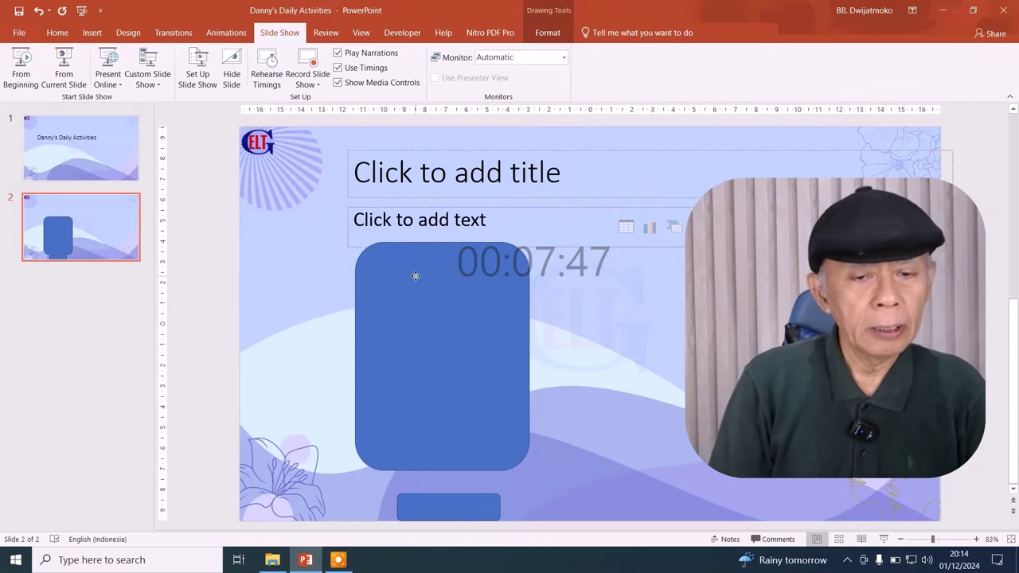
{"action": "left_click_drag", "start_coordinate": [454, 503], "coordinate": [443, 484]}
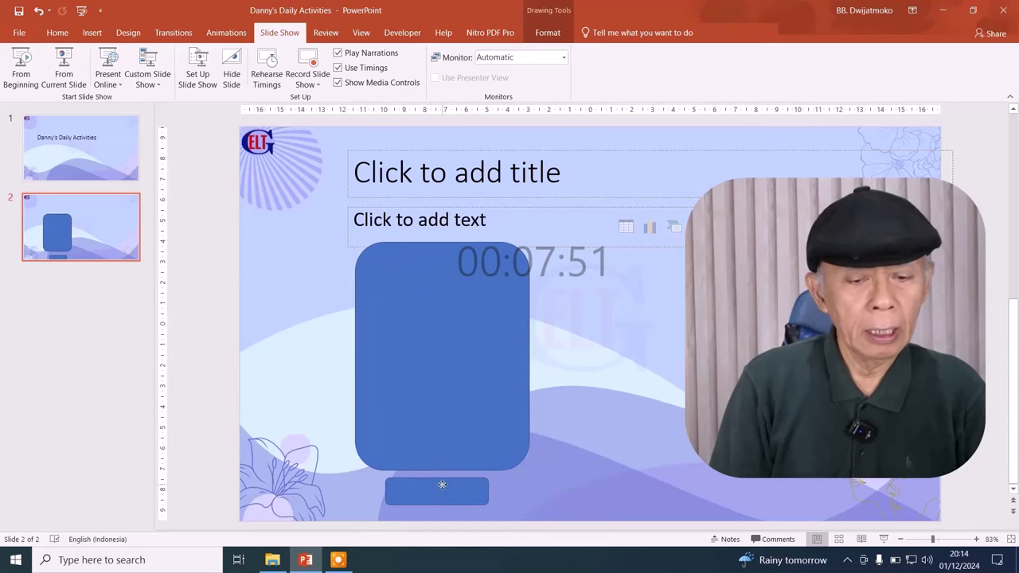
{"action": "left_click_drag", "start_coordinate": [438, 486], "coordinate": [442, 487]}
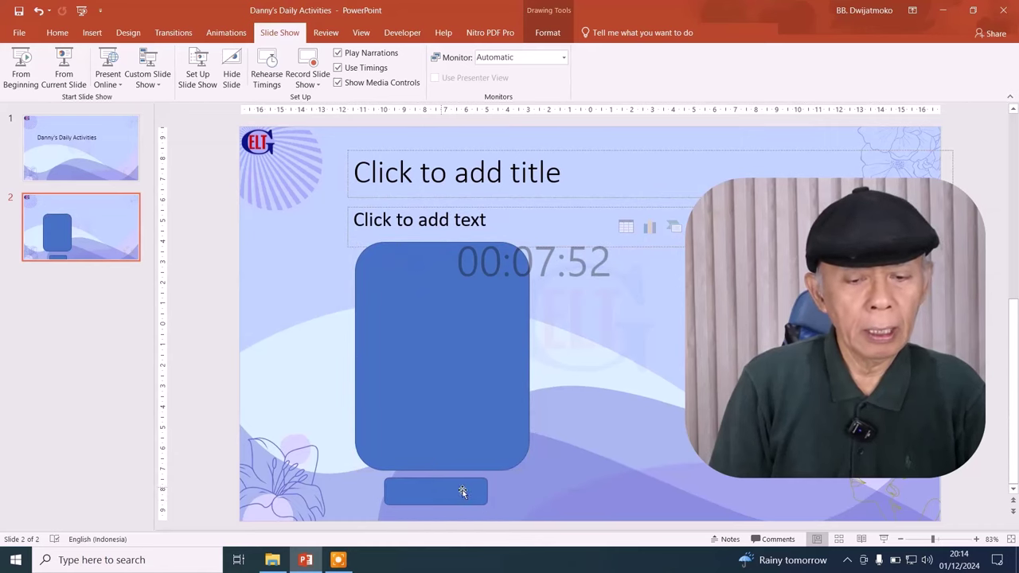
{"action": "left_click", "coordinate": [884, 540]}
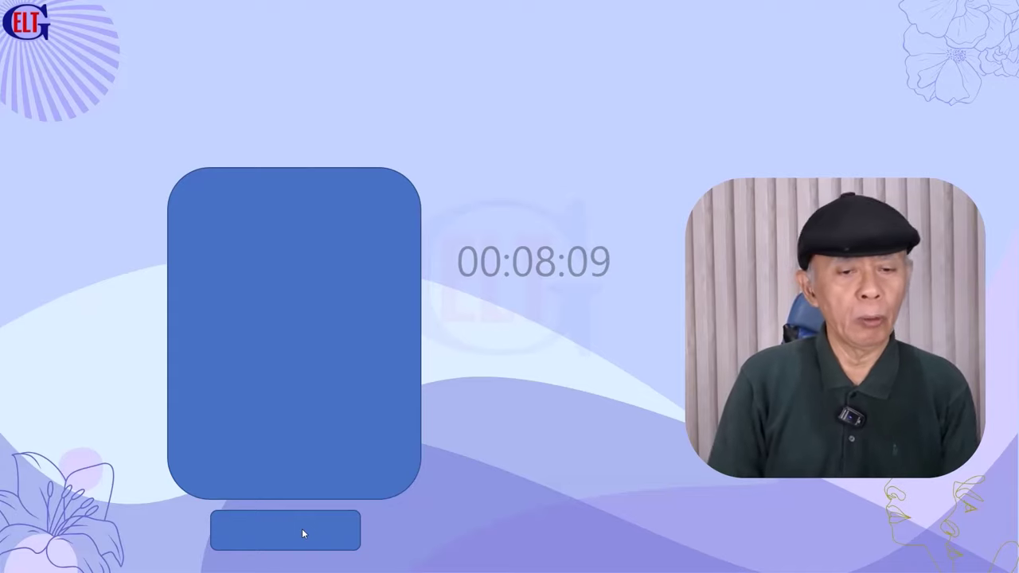
{"action": "key", "text": "Escape"}
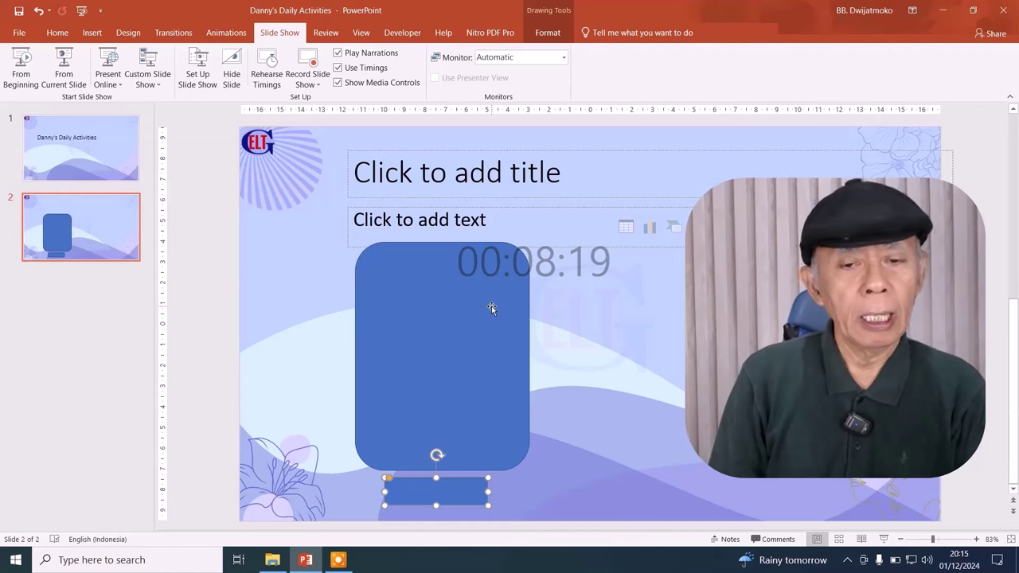
- Open the Selection Pane listing slide 2's objects
{"action": "left_click", "coordinate": [57, 35]}
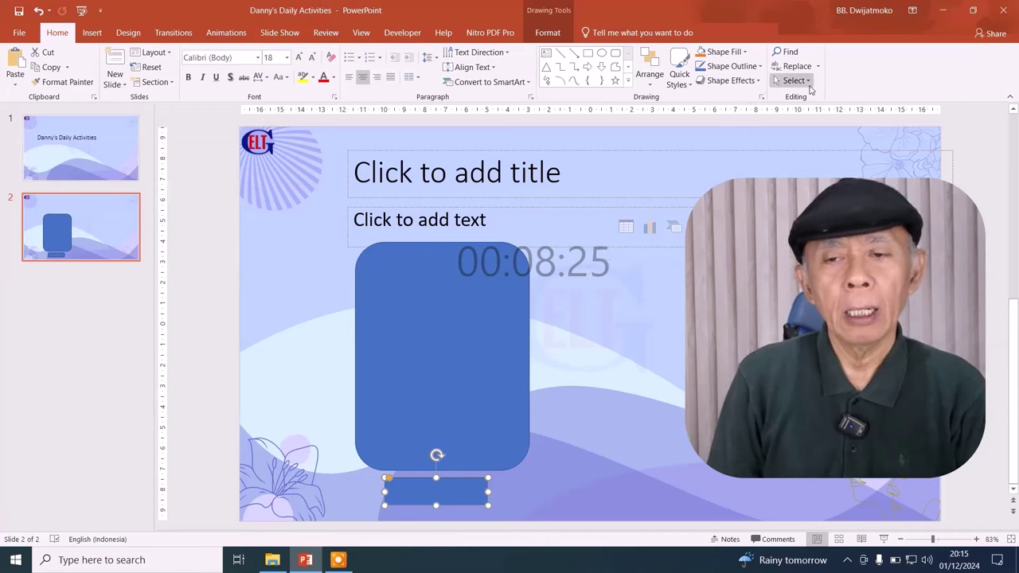
{"action": "left_click", "coordinate": [796, 80]}
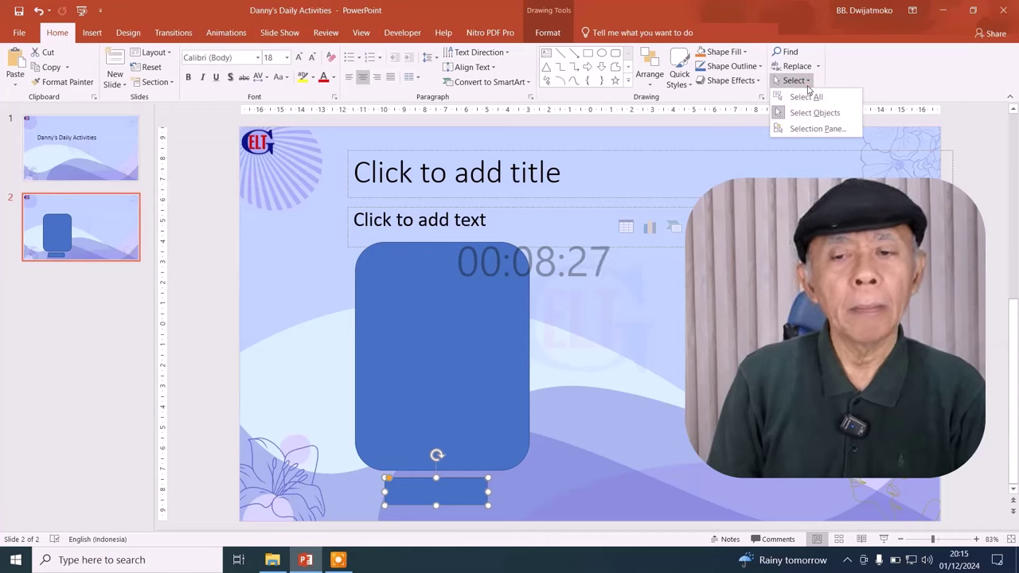
{"action": "left_click", "coordinate": [797, 128]}
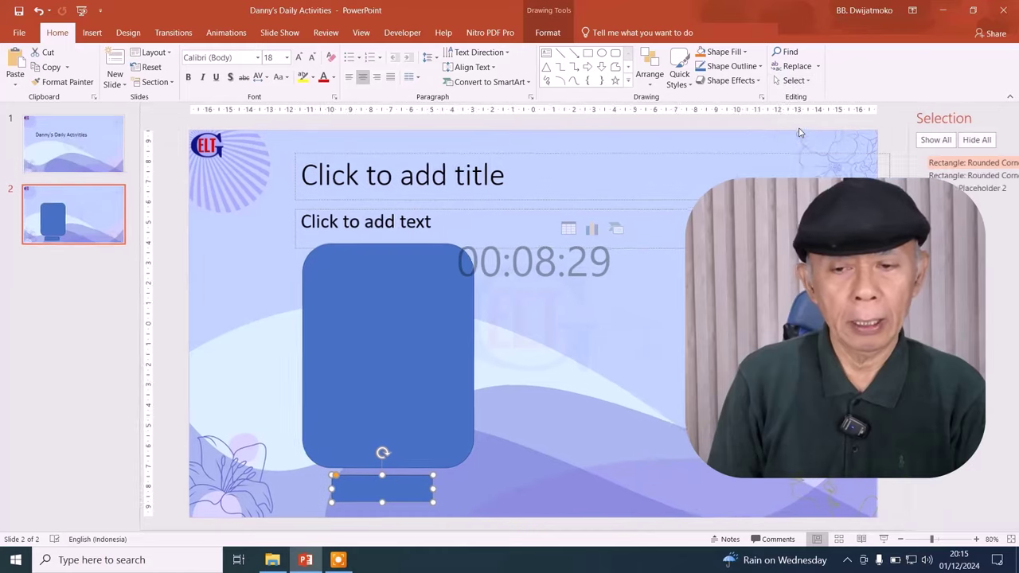
{"action": "left_click", "coordinate": [975, 162]}
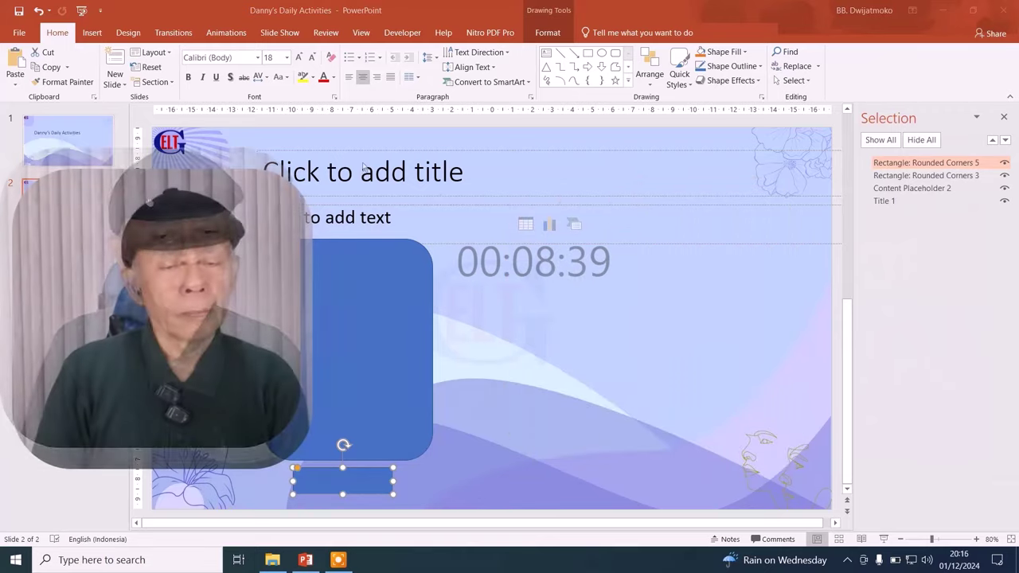
- Rename the Title 1 object to Question
{"action": "left_click", "coordinate": [364, 150]}
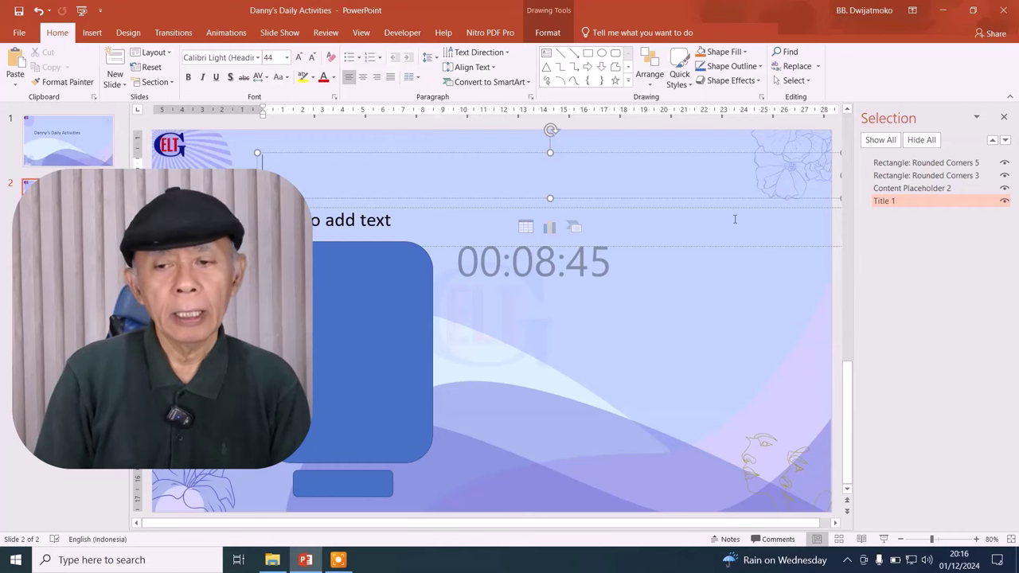
{"action": "left_click", "coordinate": [889, 203]}
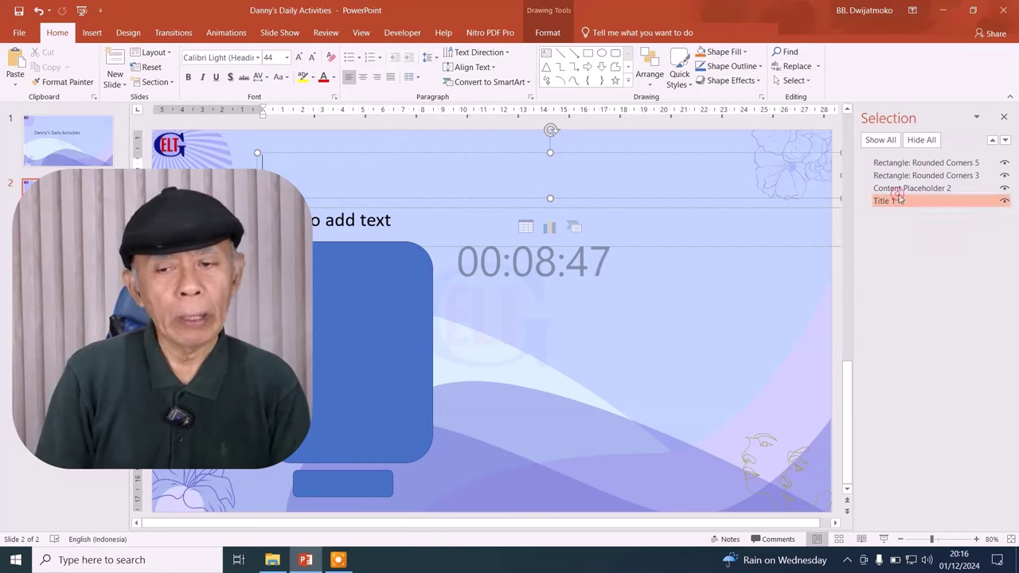
{"action": "left_click", "coordinate": [888, 202]}
{"action": "key", "text": "BackSpace"}
{"action": "key", "text": "BackSpace"}
{"action": "key", "text": "BackSpace"}
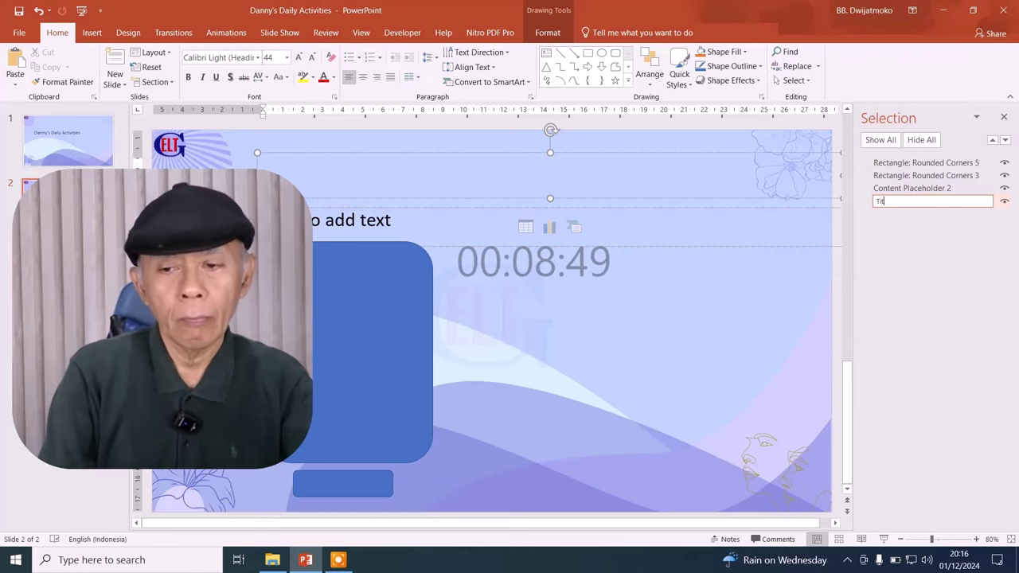
{"action": "key", "text": "BackSpace"}
{"action": "type", "text": "Q"}
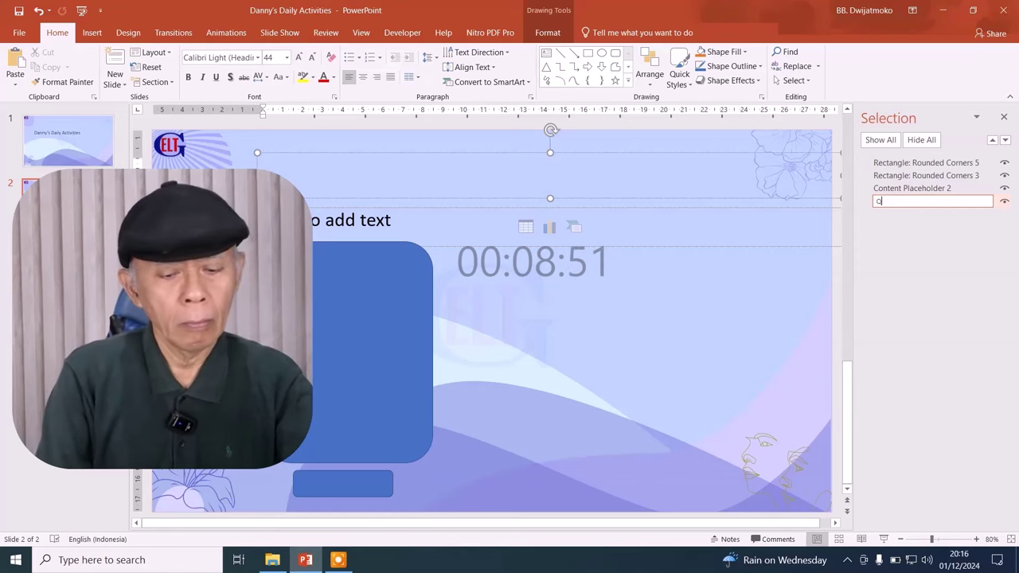
{"action": "type", "text": "uestion"}
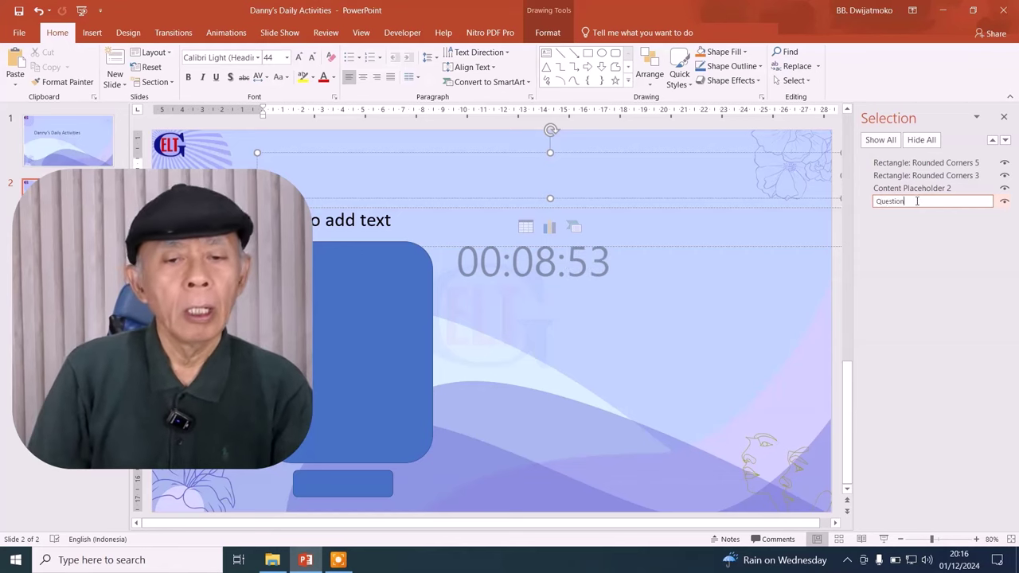
{"action": "left_click", "coordinate": [669, 243]}
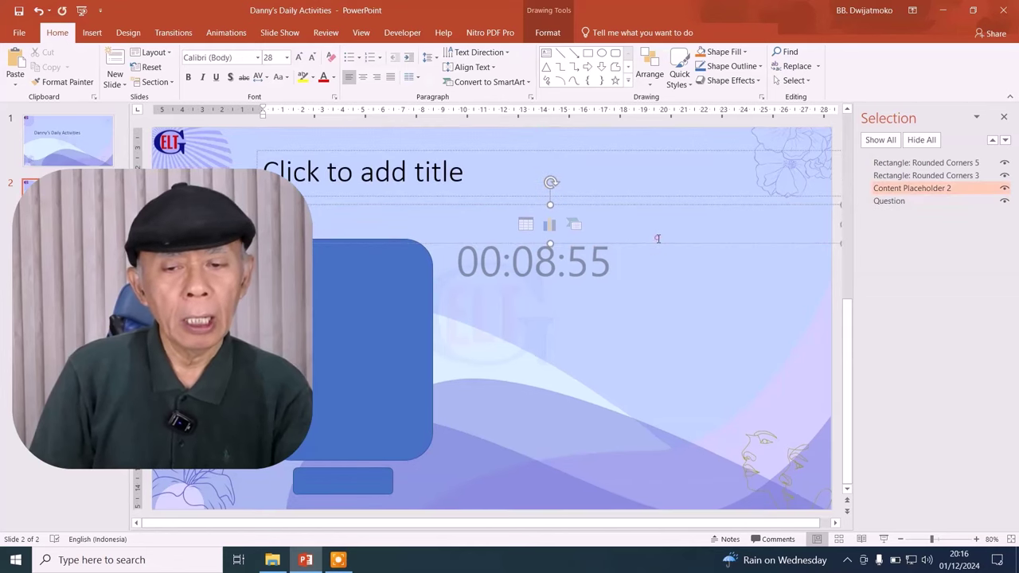
- Rename Content Placeholder 2 to Answer
{"action": "left_click", "coordinate": [654, 250]}
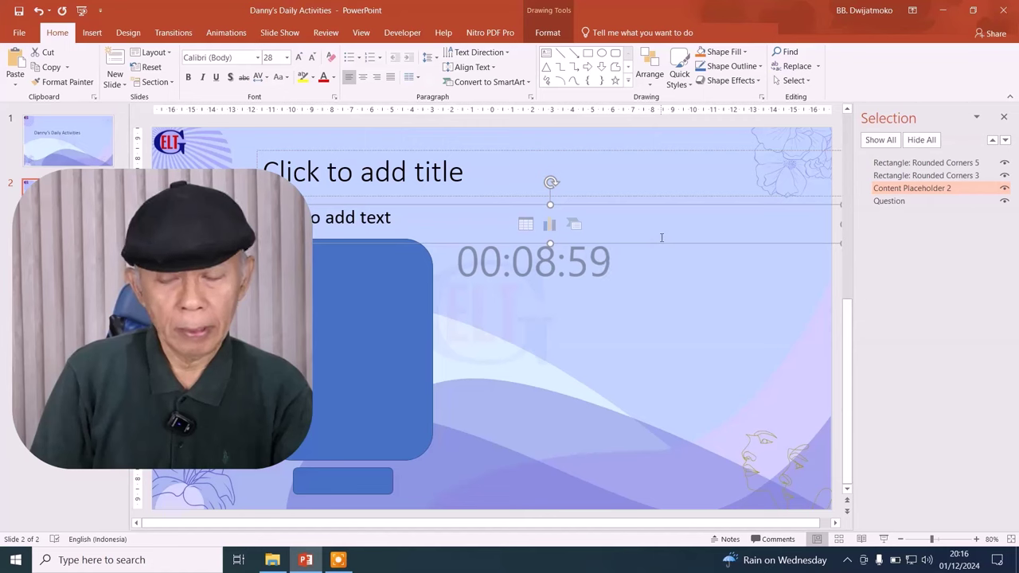
{"action": "double_click", "coordinate": [932, 188]}
{"action": "type", "text": "Answ"}
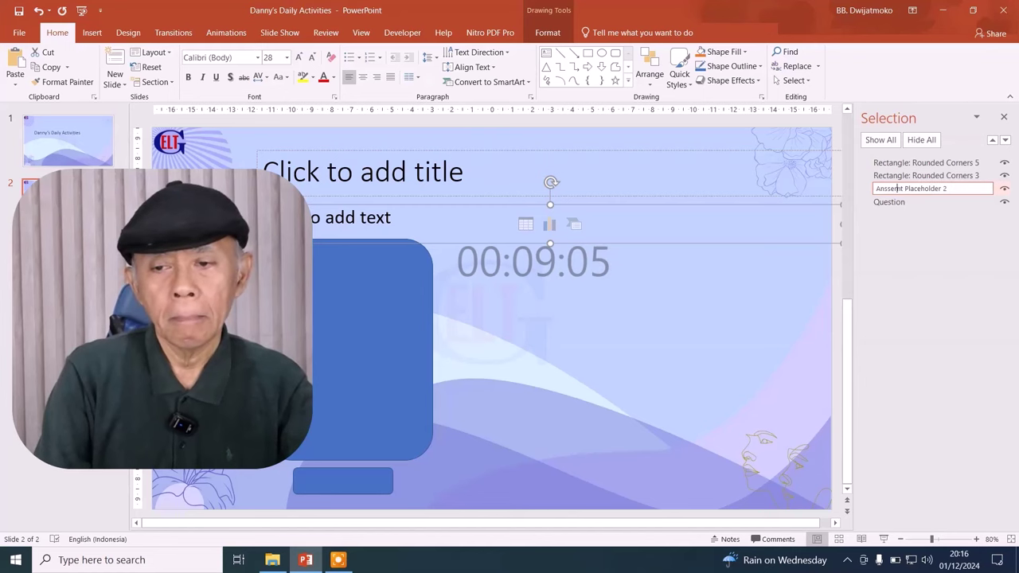
{"action": "key", "text": "Delete"}
{"action": "key", "text": "Delete"}
{"action": "key", "text": "Delete"}
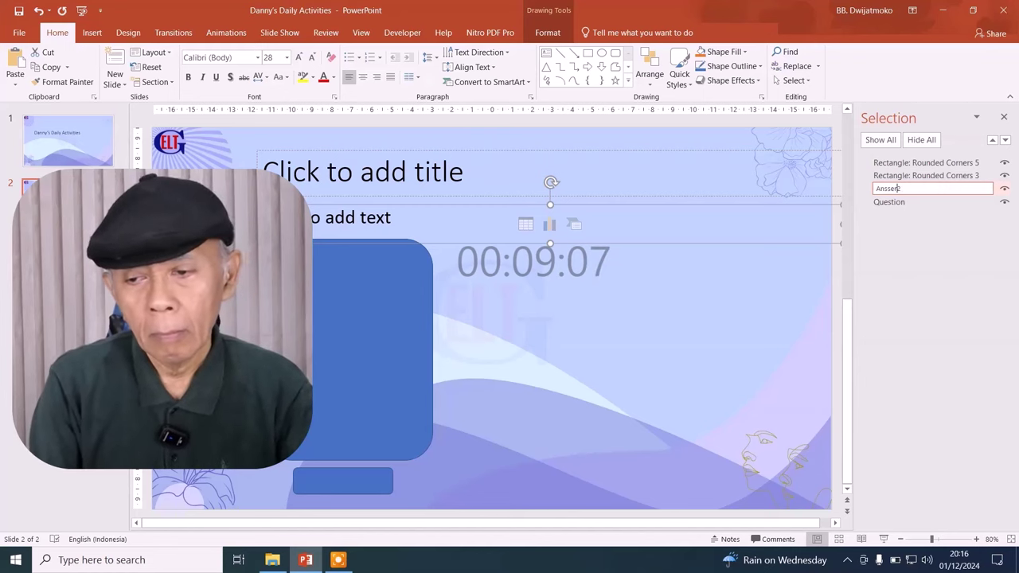
{"action": "type", "text": "r"}
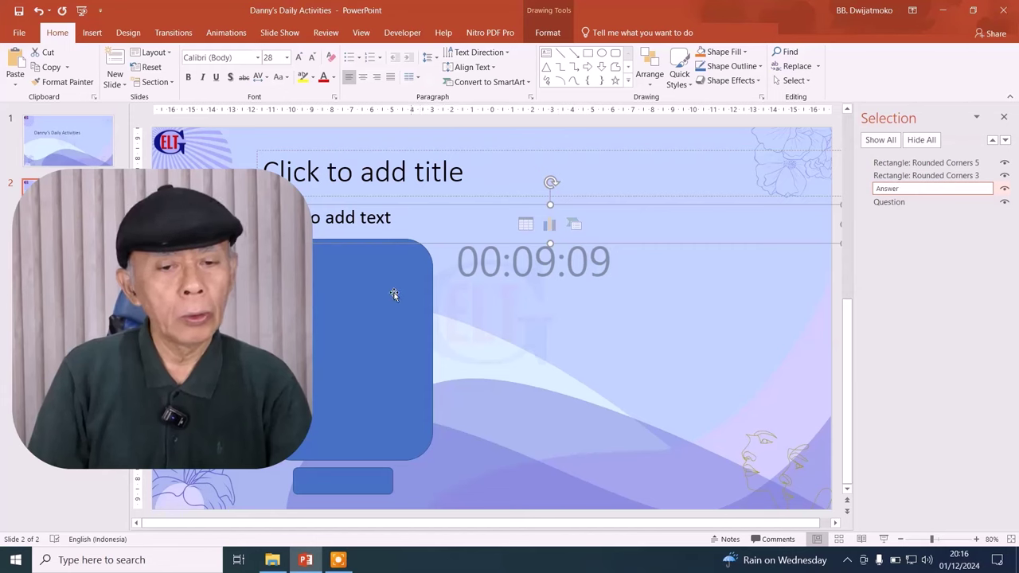
{"action": "left_click", "coordinate": [392, 297]}
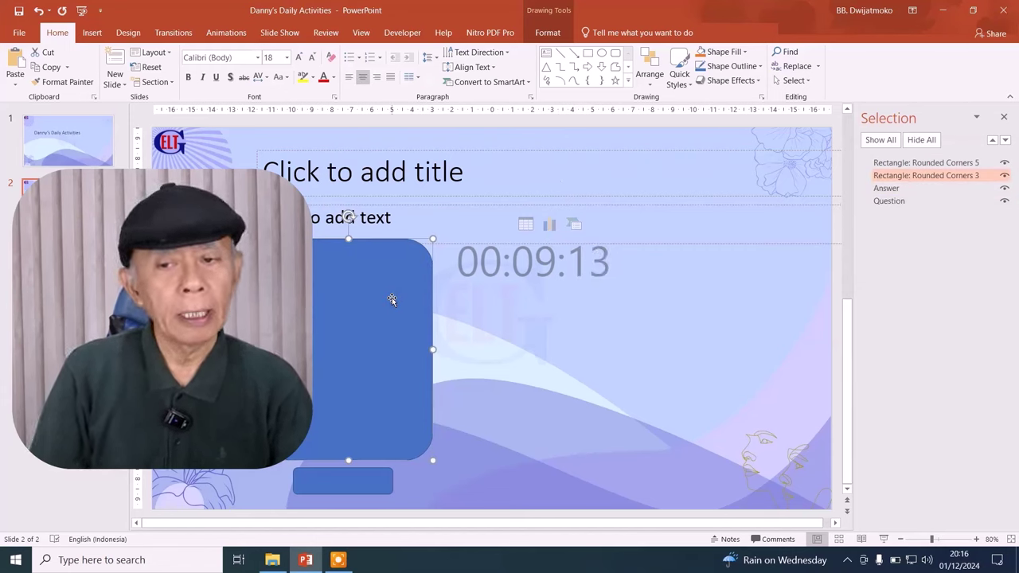
- Rename 'Rectangle: Rounded Corners 3' (the large card) to Picture
{"action": "double_click", "coordinate": [936, 175]}
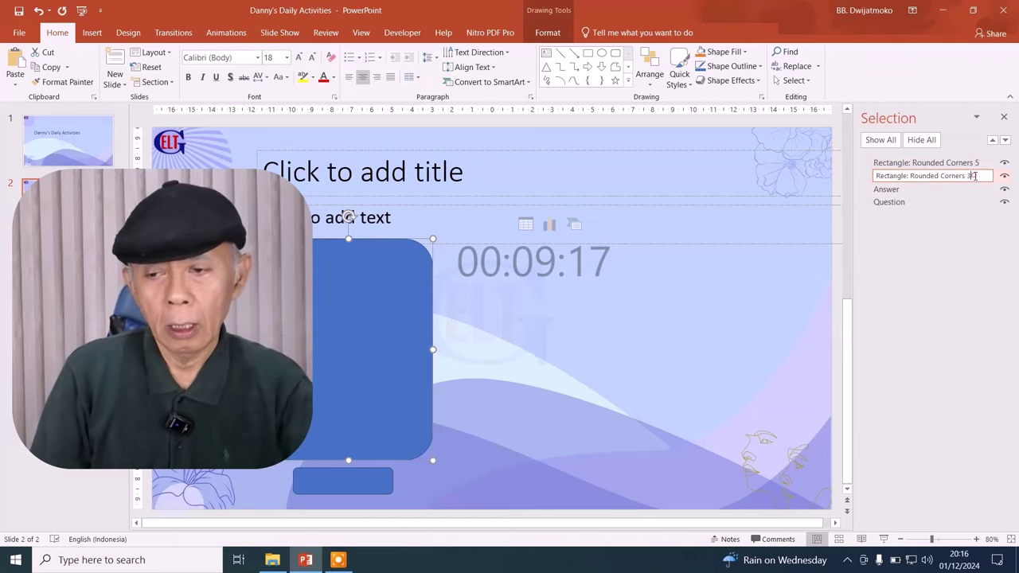
{"action": "left_click_drag", "start_coordinate": [975, 176], "coordinate": [843, 179]}
{"action": "type", "text": "Pic"}
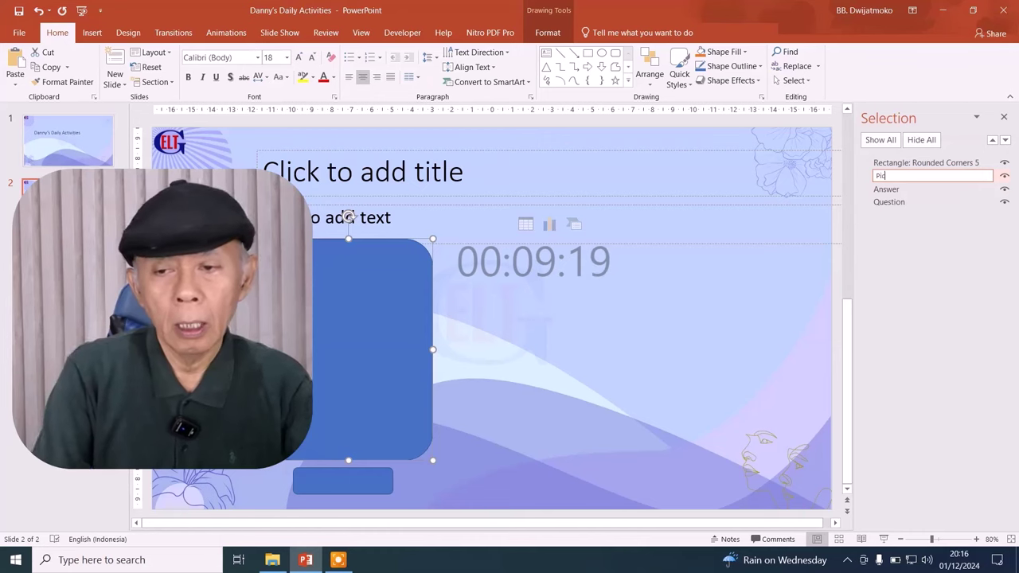
{"action": "type", "text": "ture"}
{"action": "left_click", "coordinate": [354, 484]}
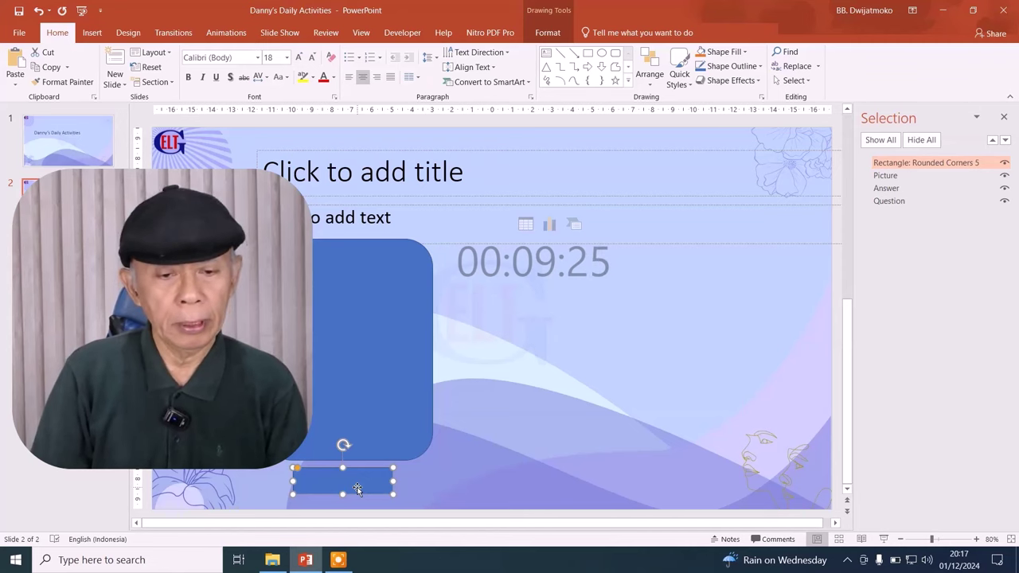
- Rename 'Rectangle: Rounded Corners 5' to Next, then check the Answer, Picture and Next shapes
{"action": "double_click", "coordinate": [982, 163]}
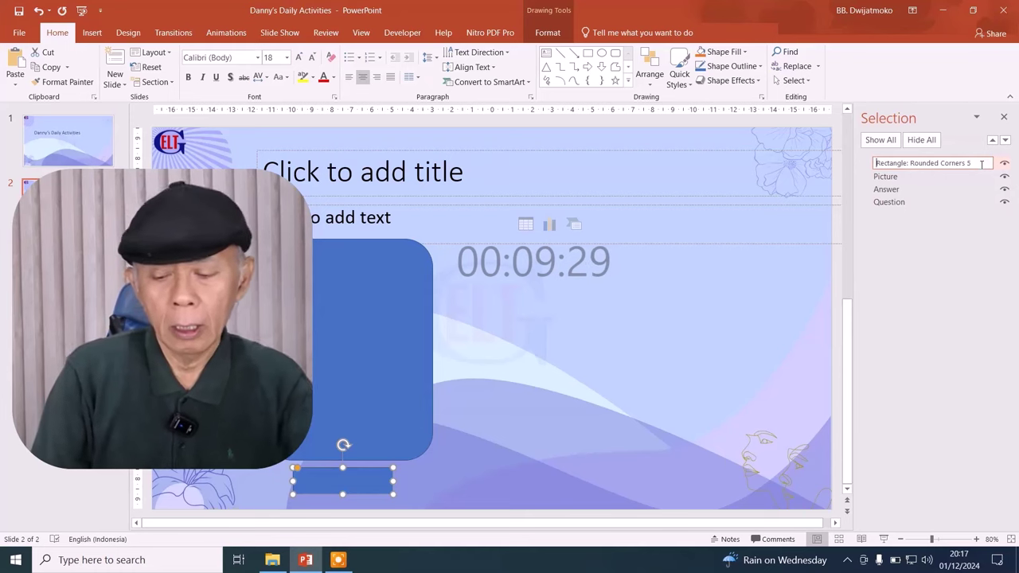
{"action": "type", "text": "Next"}
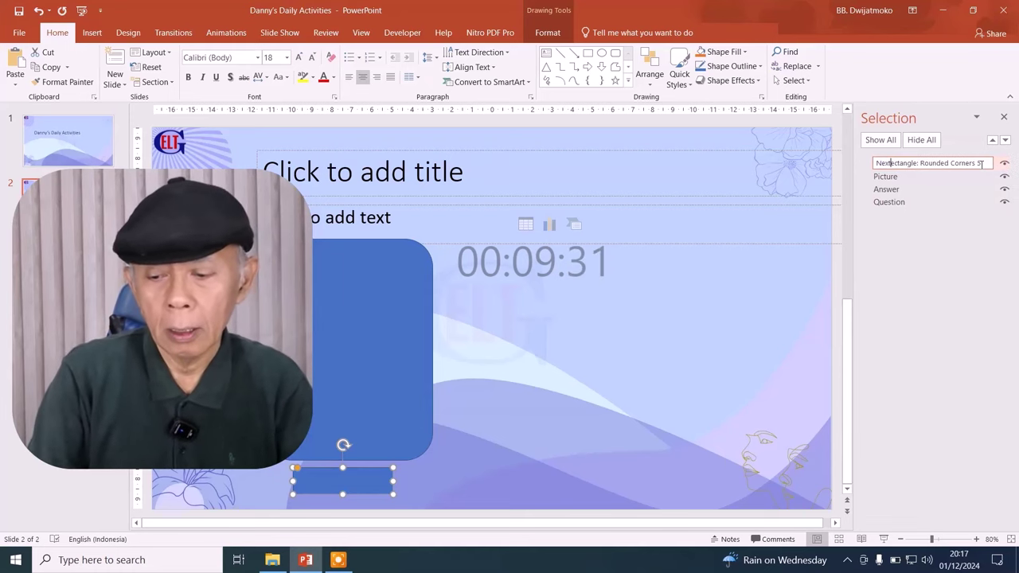
{"action": "key", "text": "Delete"}
{"action": "key", "text": "Delete"}
{"action": "key", "text": "Delete"}
{"action": "key", "text": "Delete"}
{"action": "key", "text": "Delete"}
{"action": "key", "text": "Delete"}
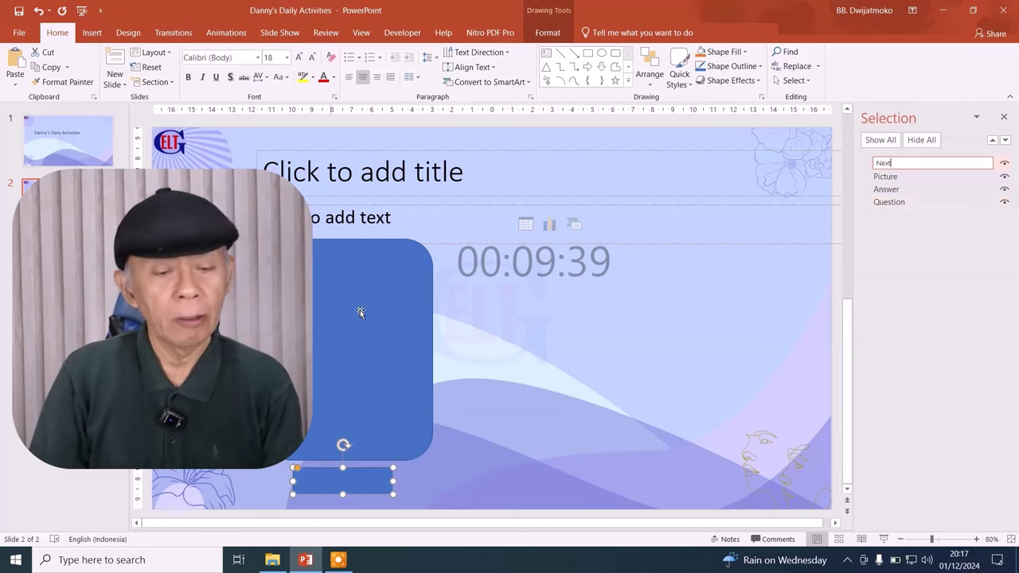
{"action": "left_click", "coordinate": [407, 168]}
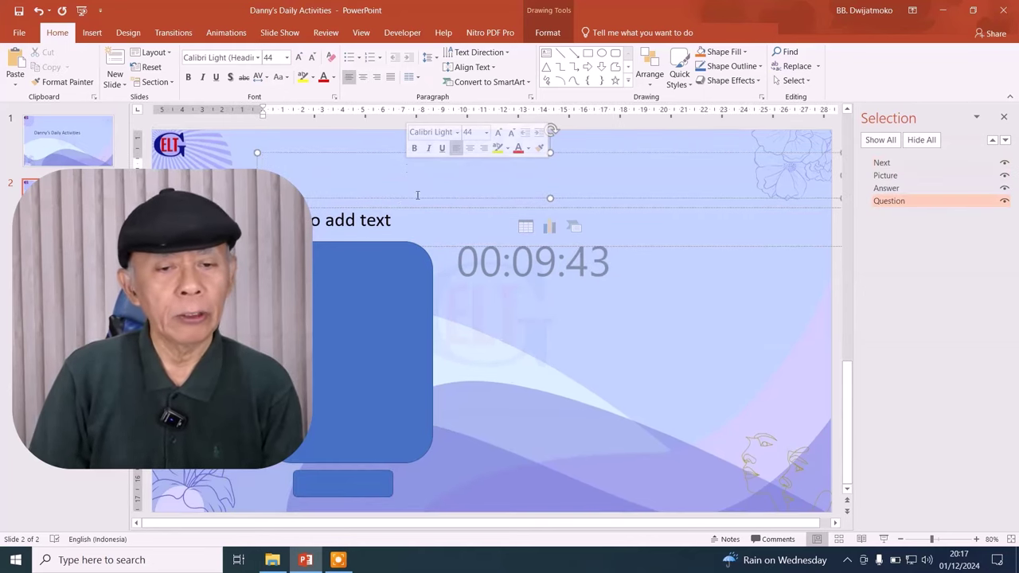
{"action": "left_click", "coordinate": [467, 230]}
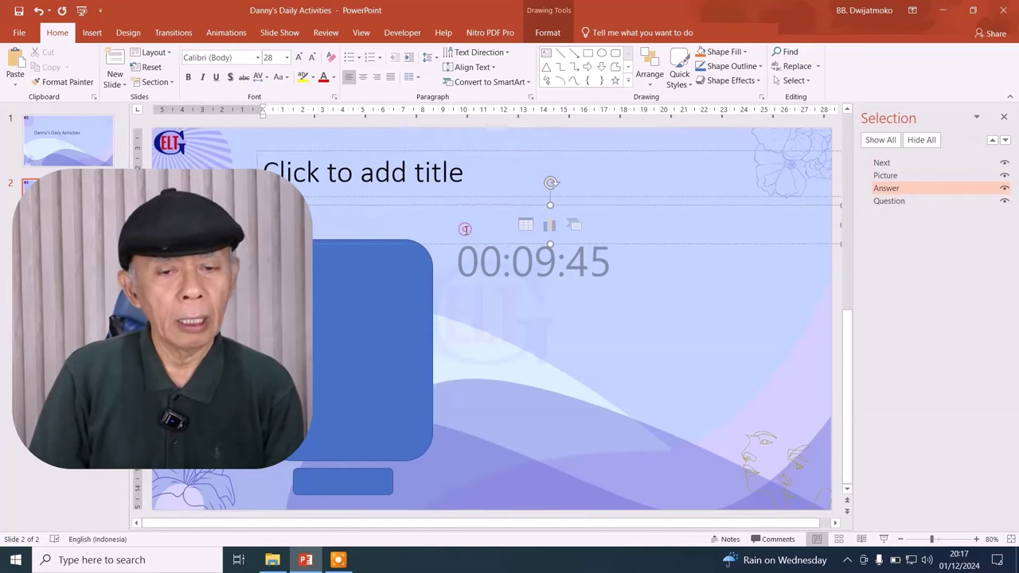
{"action": "left_click", "coordinate": [405, 302]}
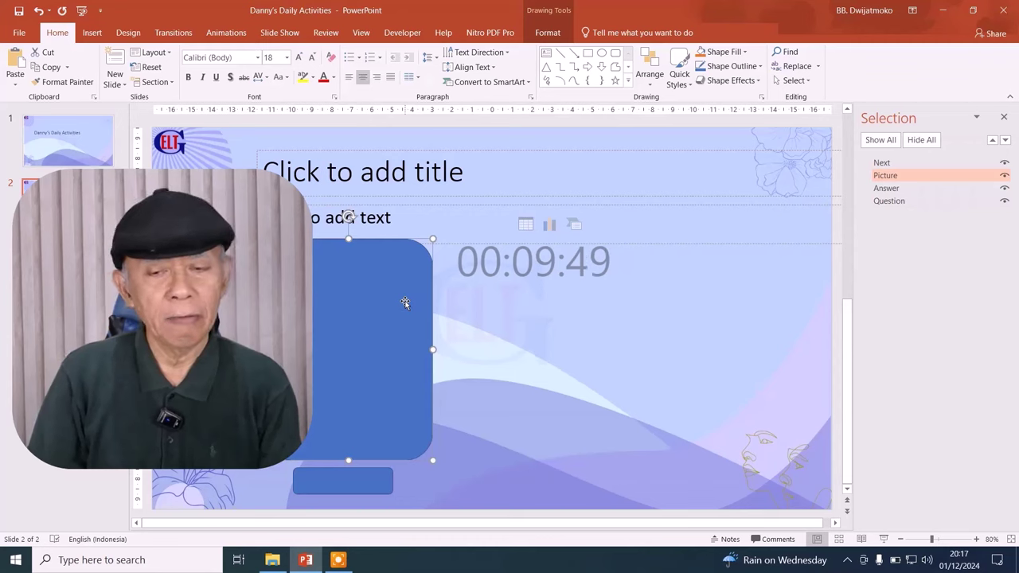
{"action": "left_click", "coordinate": [372, 481]}
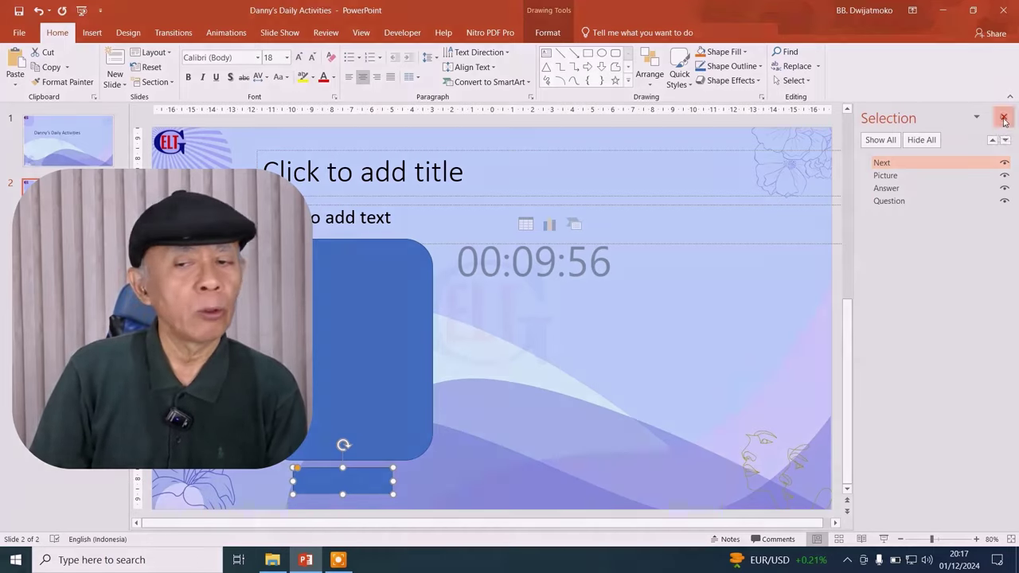
- Close the Selection Pane and label the small rounded rectangle NEXT
{"action": "left_click", "coordinate": [1005, 118]}
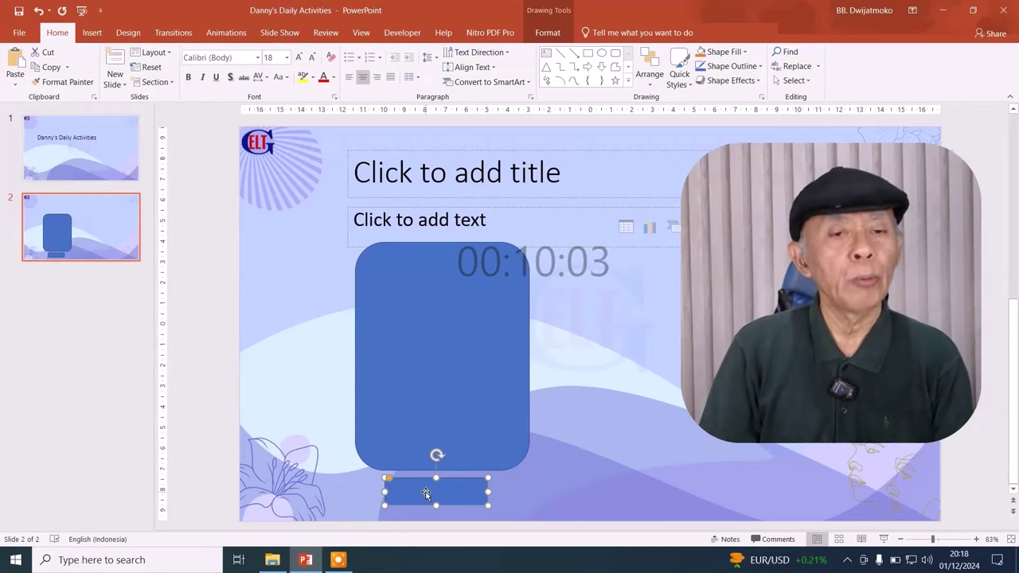
{"action": "type", "text": "N"}
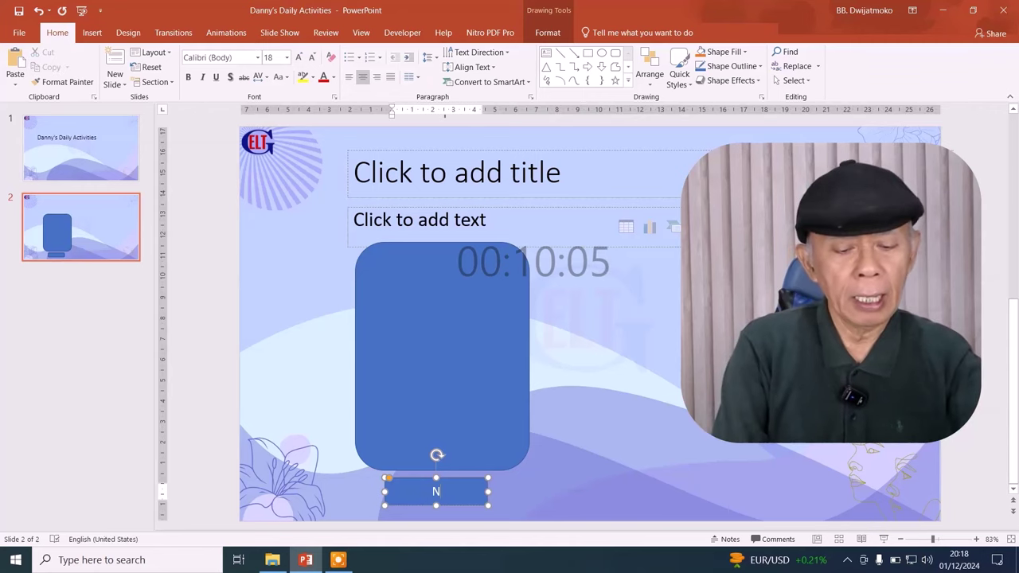
{"action": "type", "text": "EXT"}
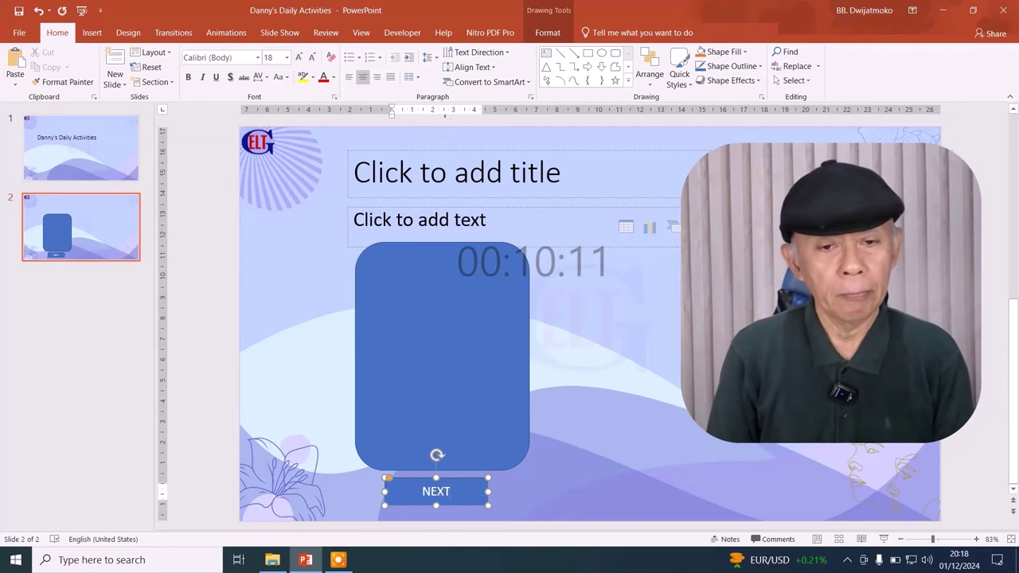
{"action": "left_click", "coordinate": [497, 348]}
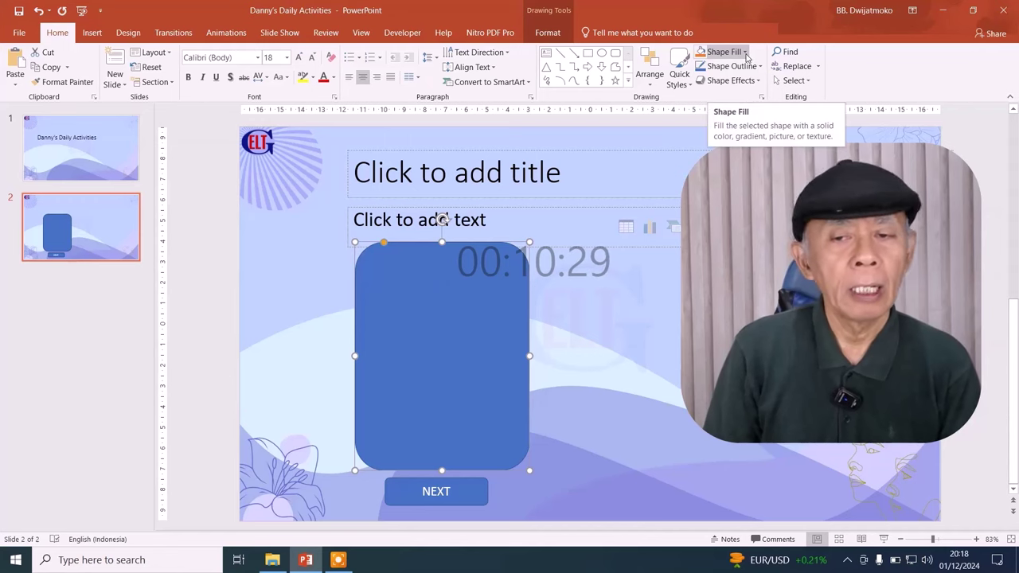
- Fill the large rounded box with picture 1 from Media\Activities, the boy brushing teeth
{"action": "left_click", "coordinate": [746, 52]}
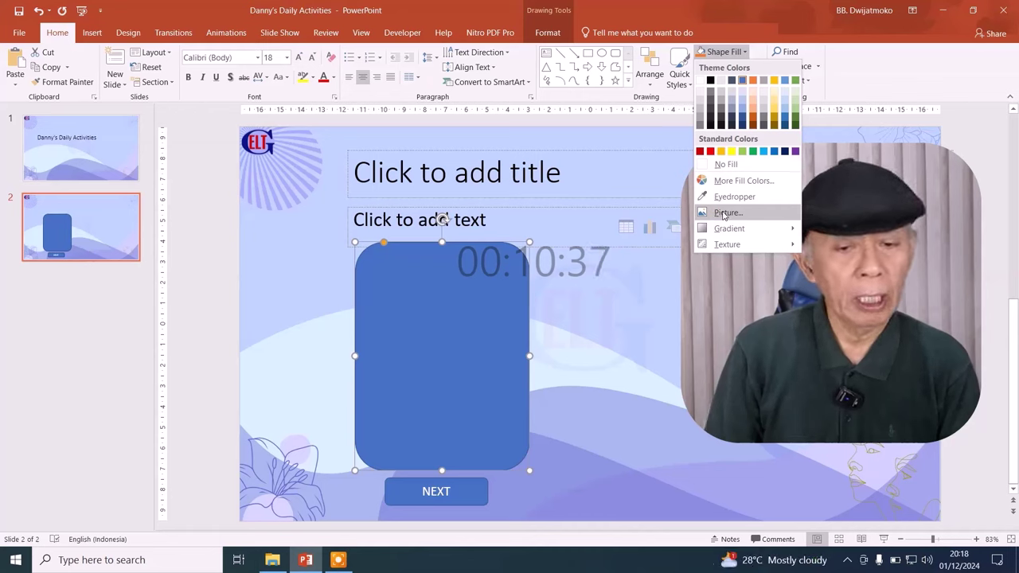
{"action": "left_click", "coordinate": [725, 213]}
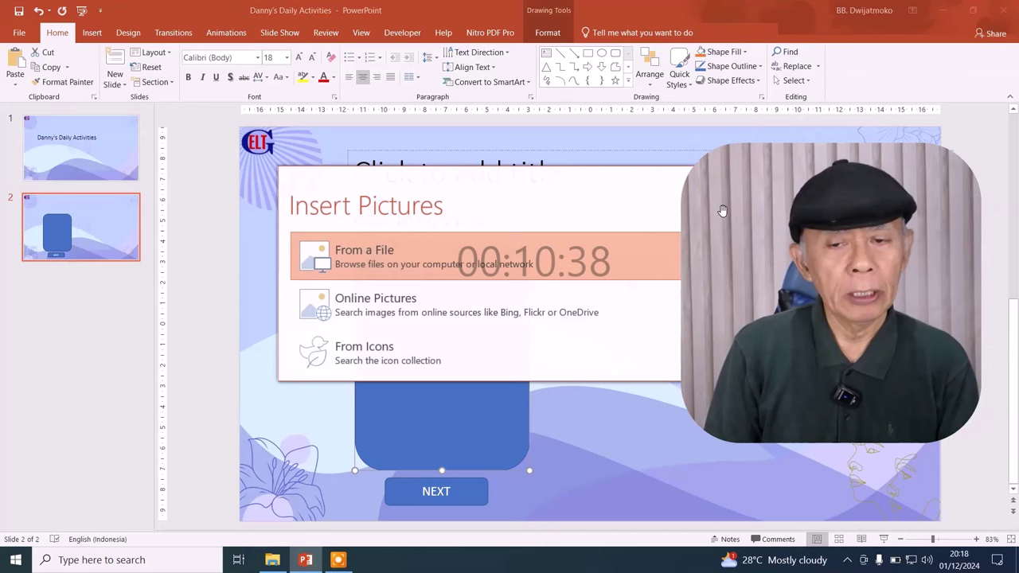
{"action": "left_click", "coordinate": [363, 256]}
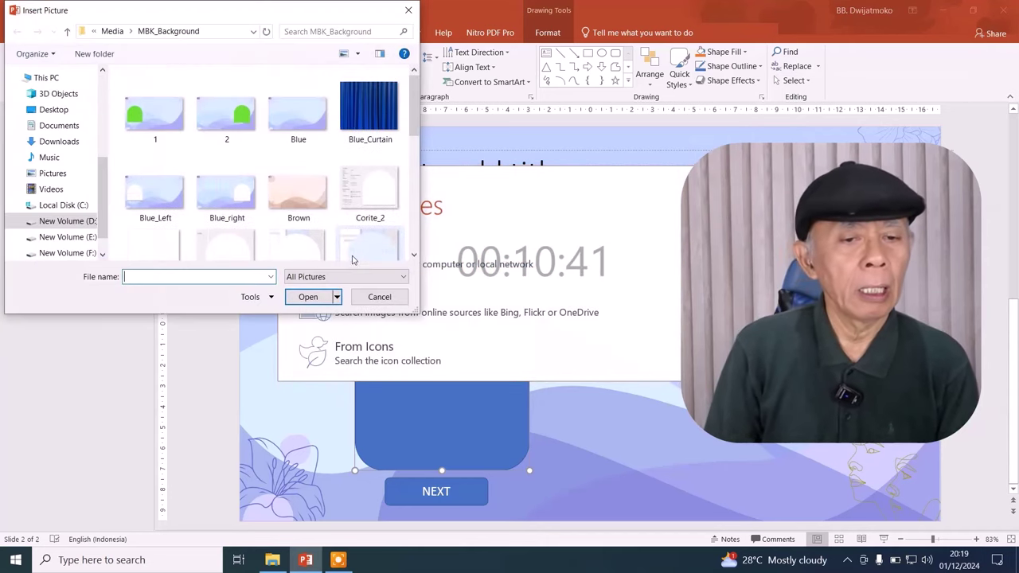
{"action": "left_click", "coordinate": [67, 31]}
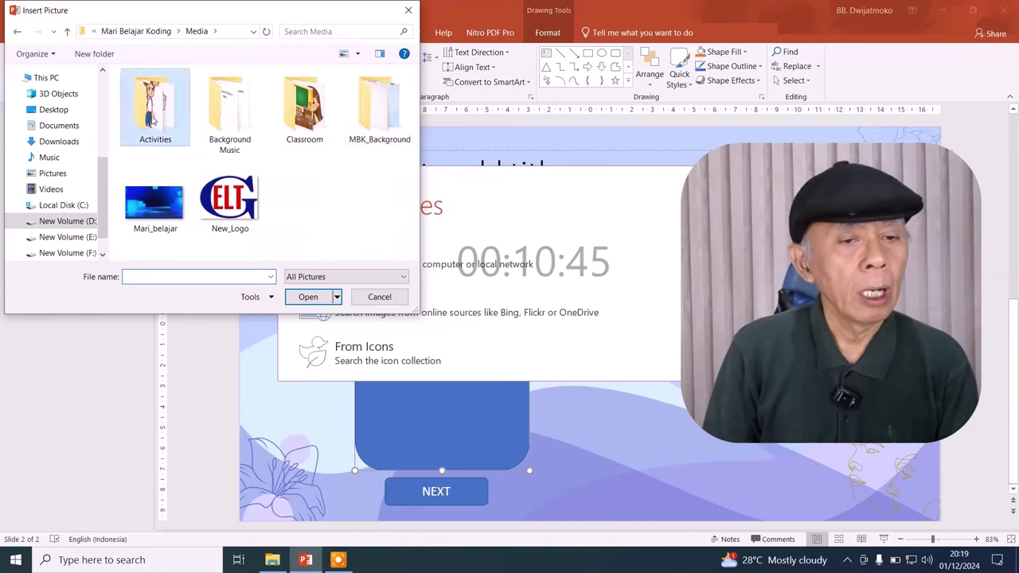
{"action": "double_click", "coordinate": [153, 110]}
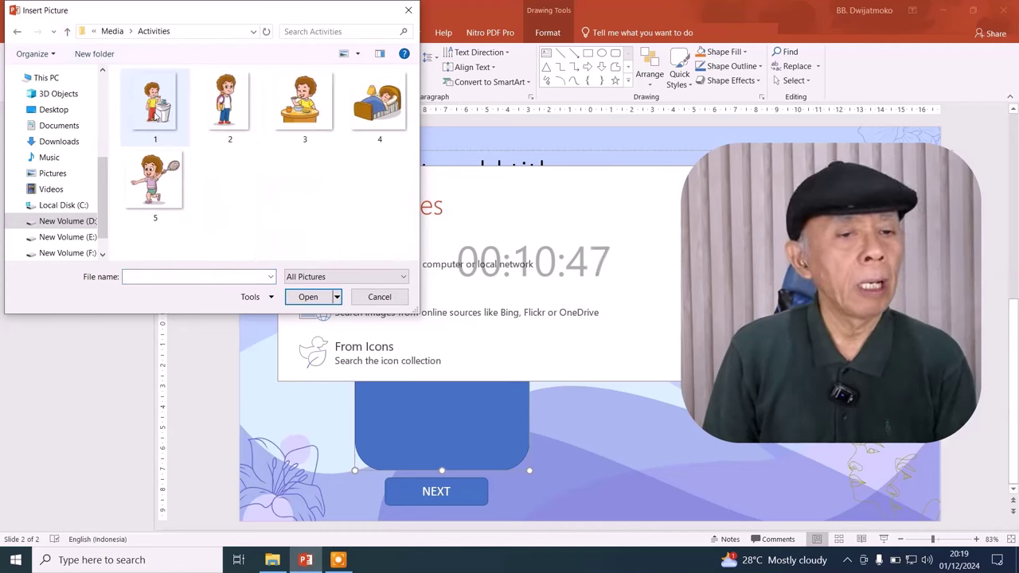
{"action": "left_click", "coordinate": [153, 112]}
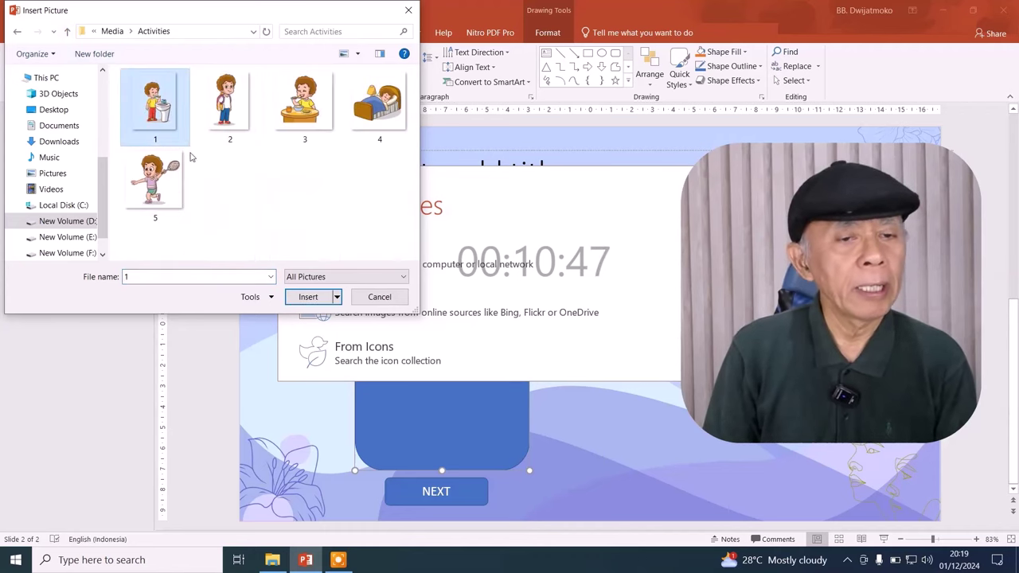
{"action": "left_click", "coordinate": [303, 299]}
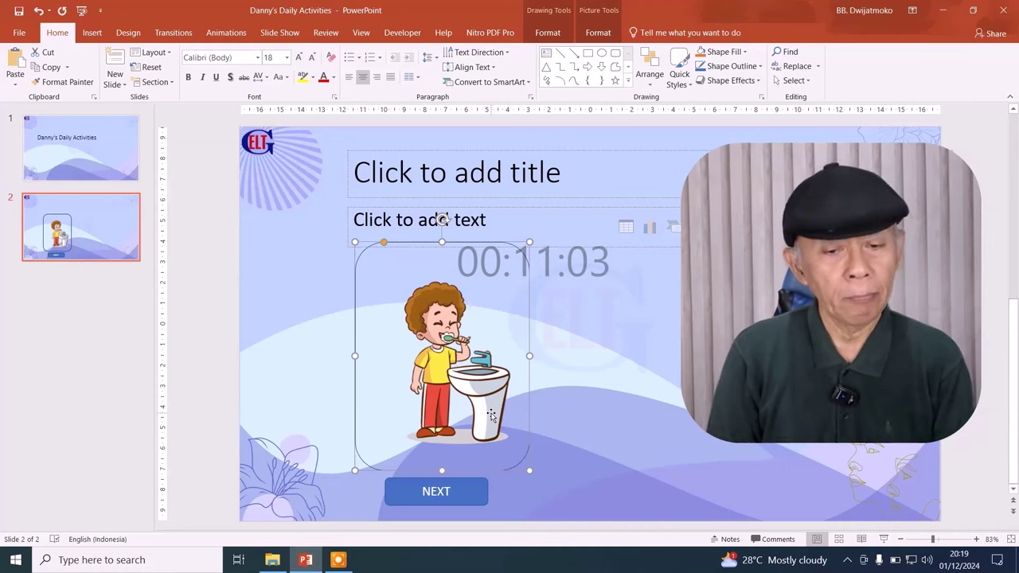
- Title slide 2 'What is Danny doing?' and switch to the Developer tab
{"action": "key", "text": "ctrl+Return"}
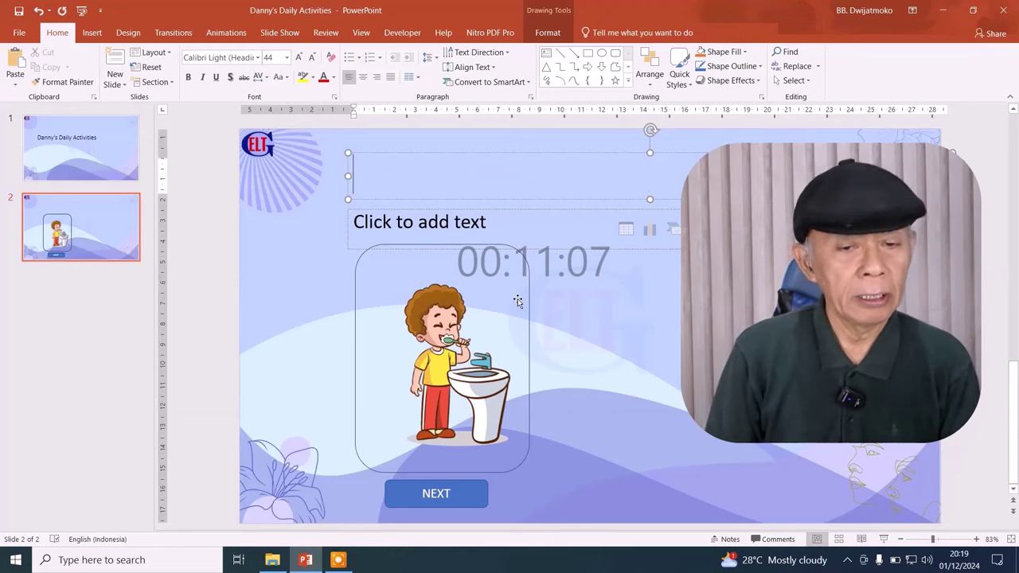
{"action": "type", "text": "What"}
{"action": "key", "text": "BackSpace"}
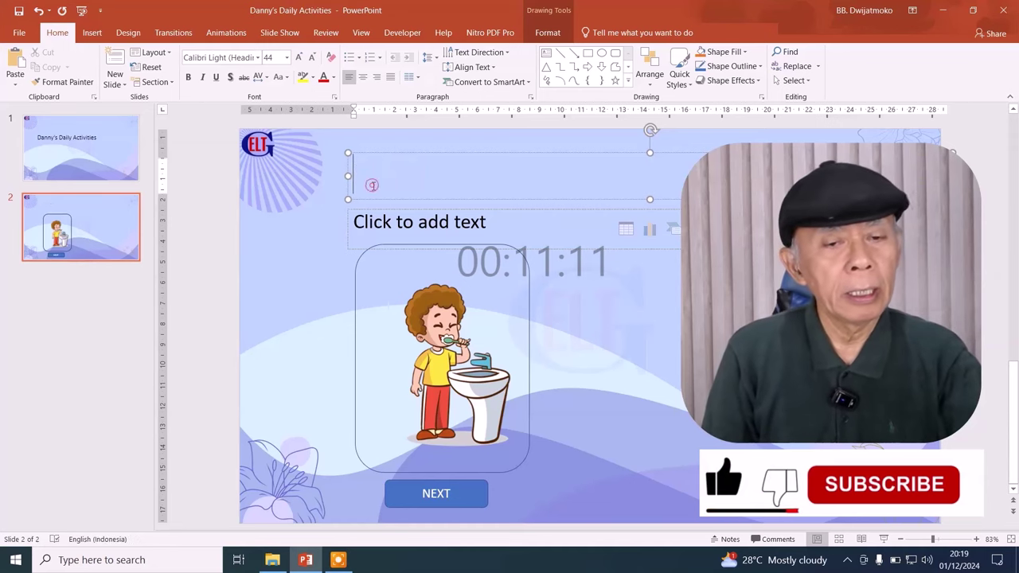
{"action": "type", "text": "What i"}
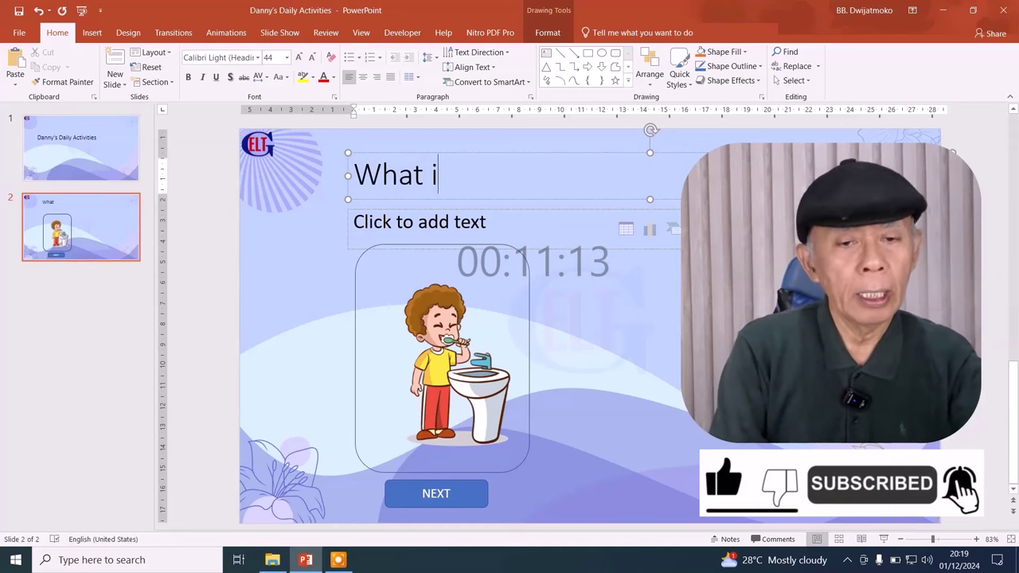
{"action": "type", "text": "s Danny"}
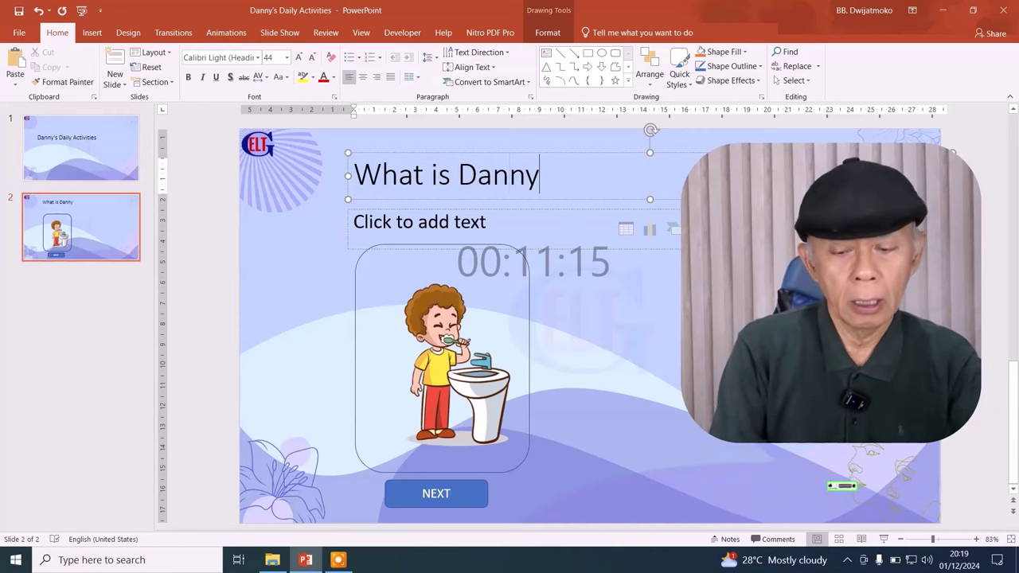
{"action": "type", "text": " doing?"}
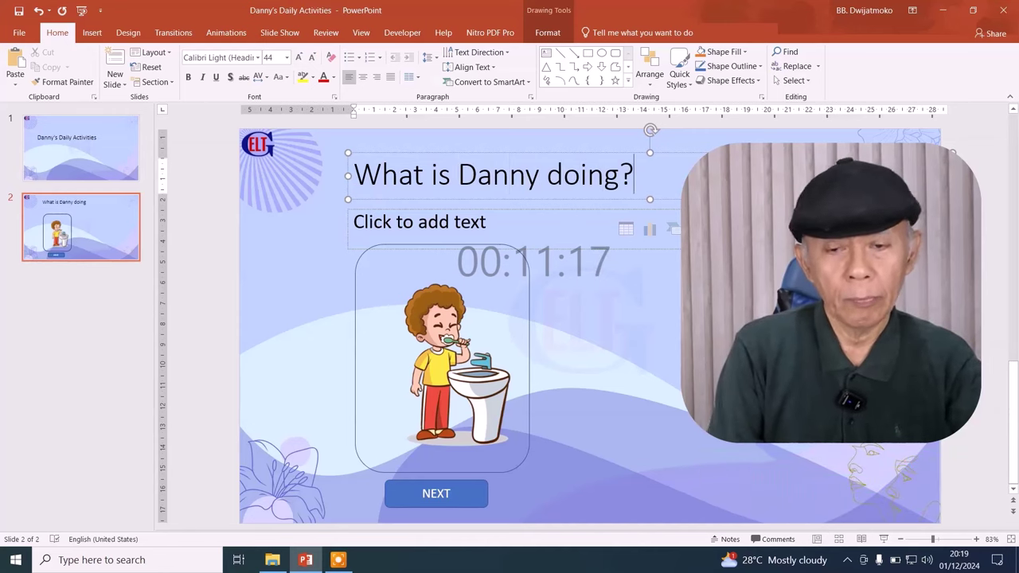
{"action": "left_click", "coordinate": [380, 223]}
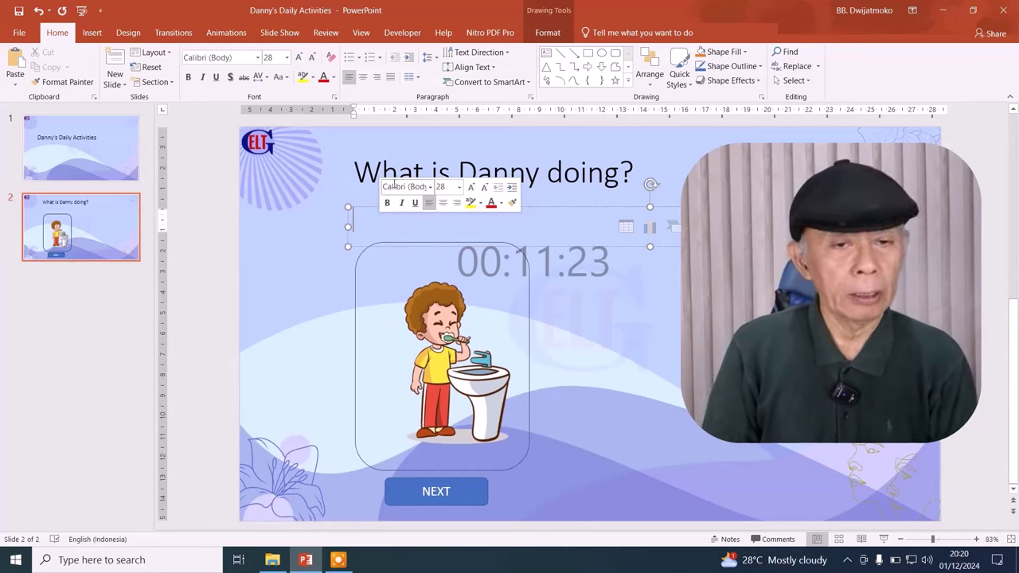
{"action": "left_click", "coordinate": [401, 34]}
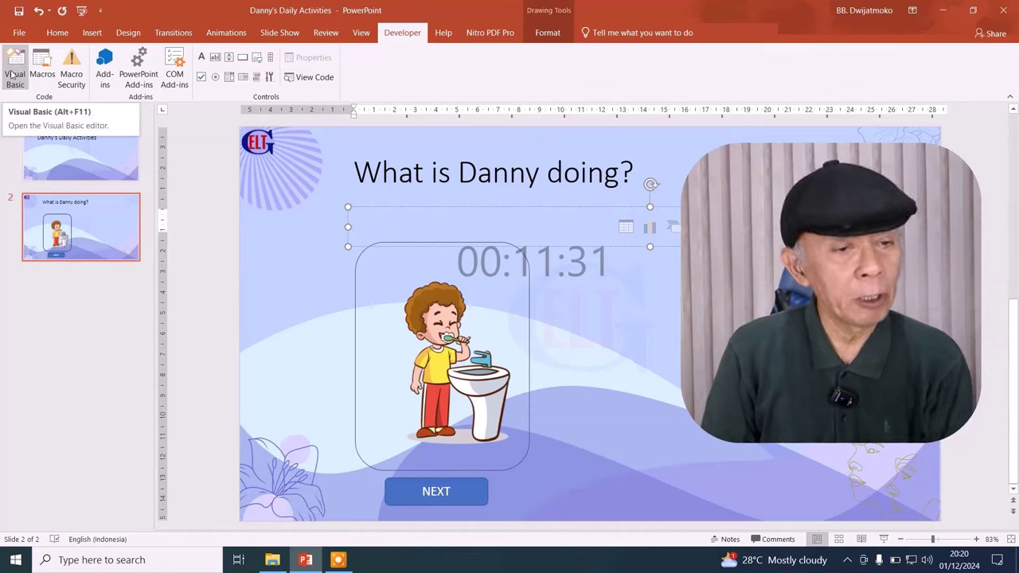
- Open the Visual Basic editor, insert a new Module1 and hide the Watch window
{"action": "left_click", "coordinate": [14, 70]}
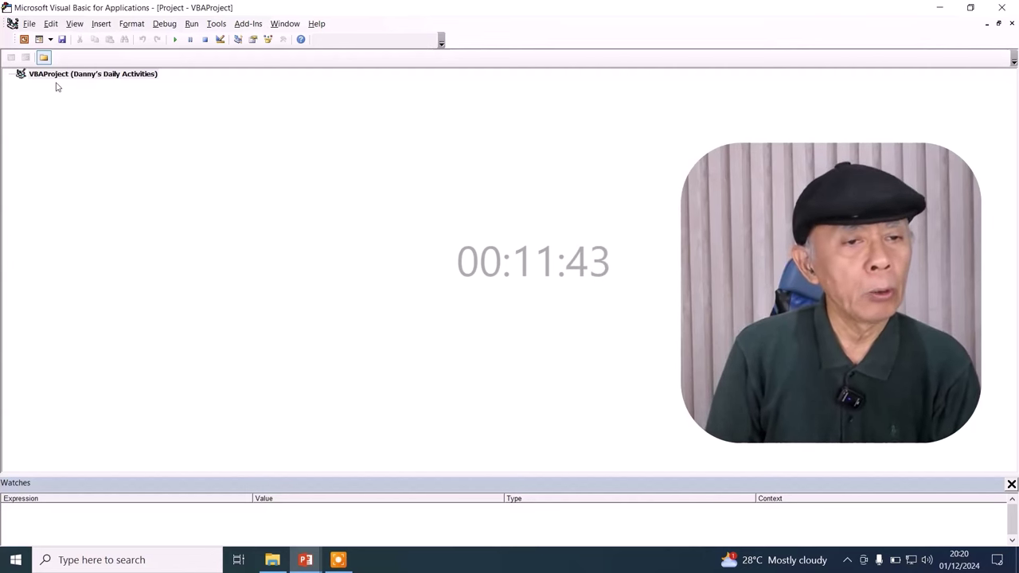
{"action": "left_click", "coordinate": [104, 26]}
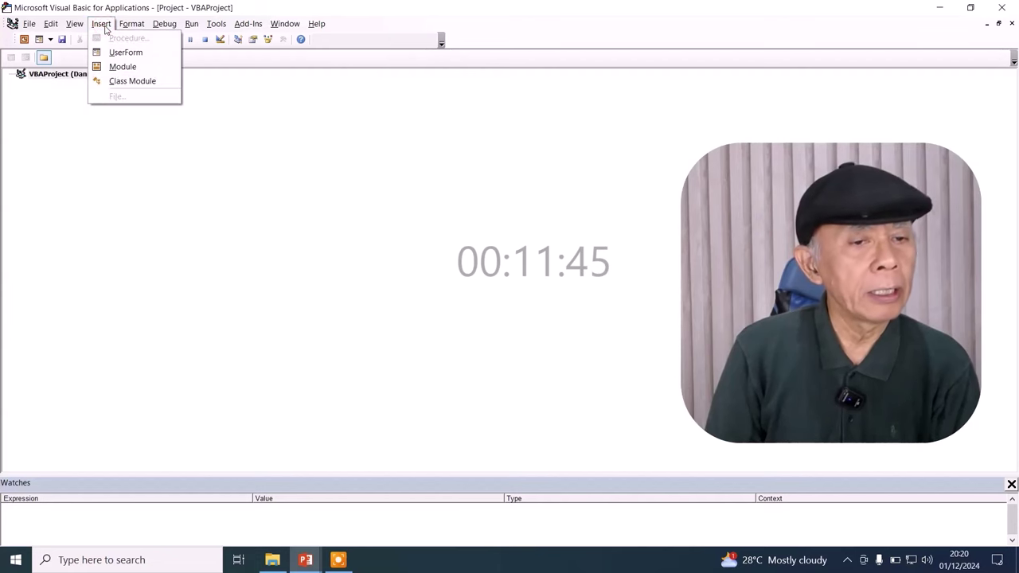
{"action": "left_click", "coordinate": [121, 68]}
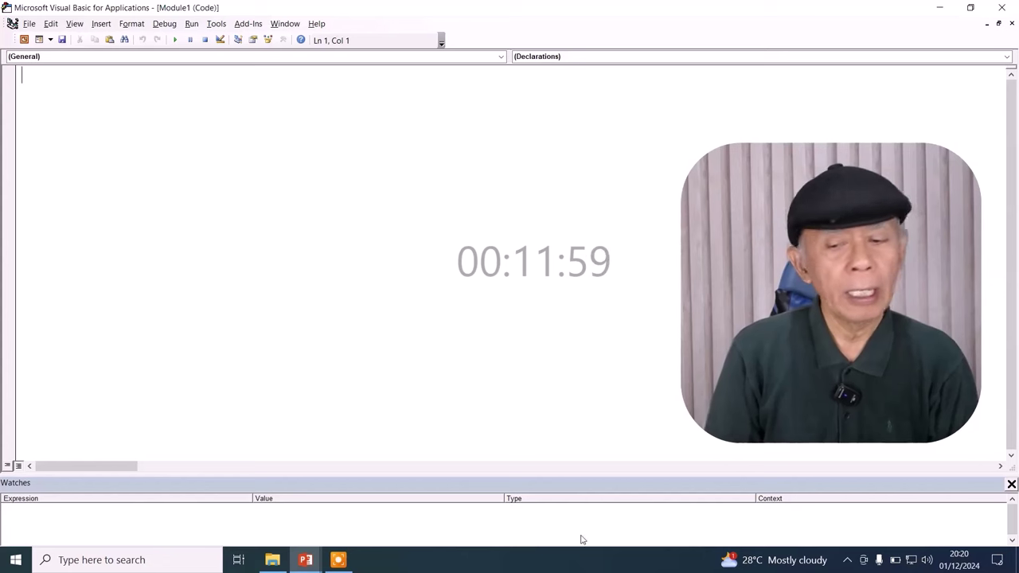
{"action": "left_click", "coordinate": [1012, 484]}
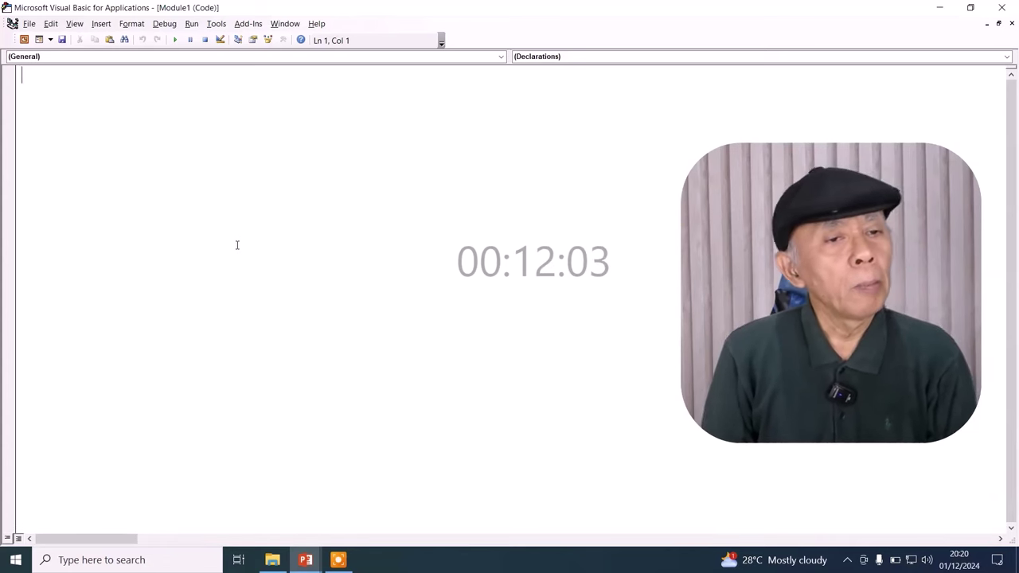
{"action": "left_click", "coordinate": [160, 124]}
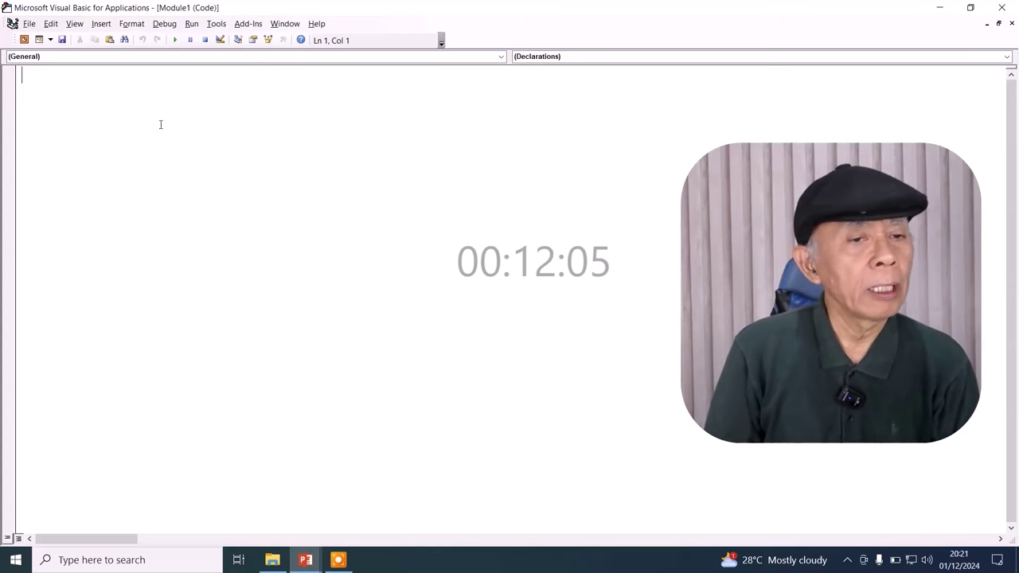
{"action": "left_click", "coordinate": [99, 24]}
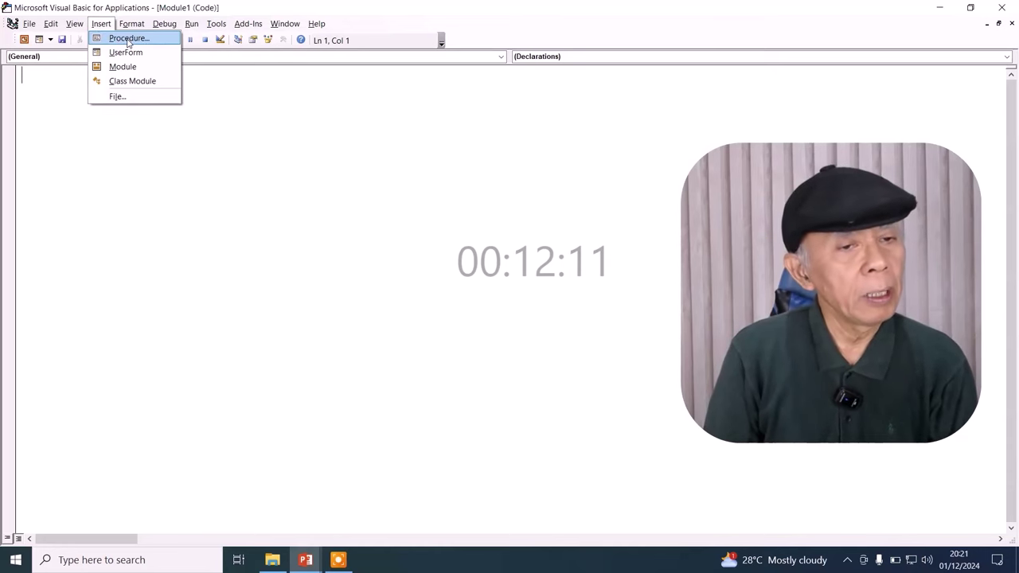
- Add a public Sub procedure named Picture1 through Insert > Procedure
{"action": "left_click", "coordinate": [128, 40]}
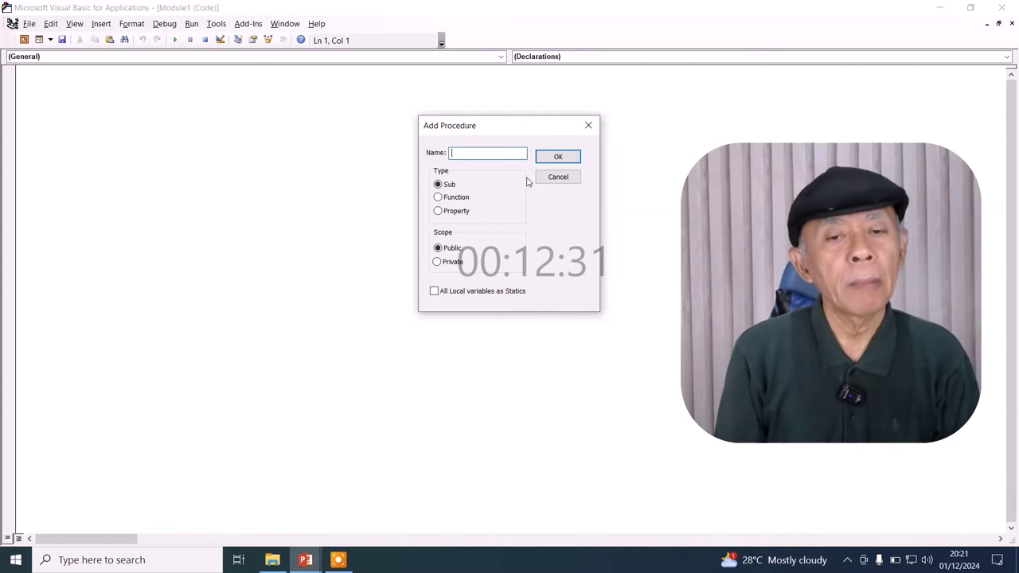
{"action": "type", "text": "Ouc"}
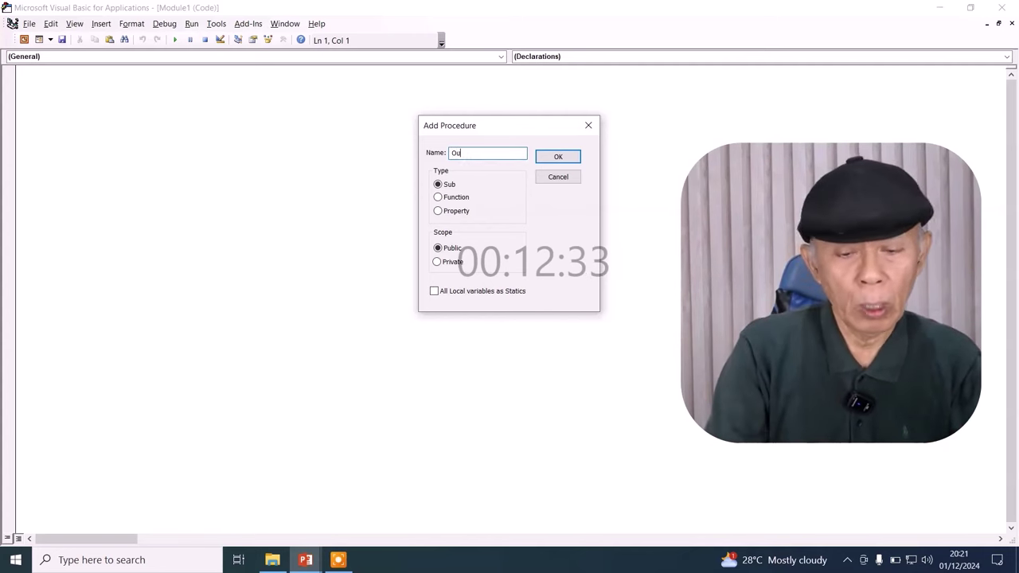
{"action": "key", "text": "BackSpace"}
{"action": "key", "text": "BackSpace"}
{"action": "key", "text": "BackSpace"}
{"action": "type", "text": "Pit"}
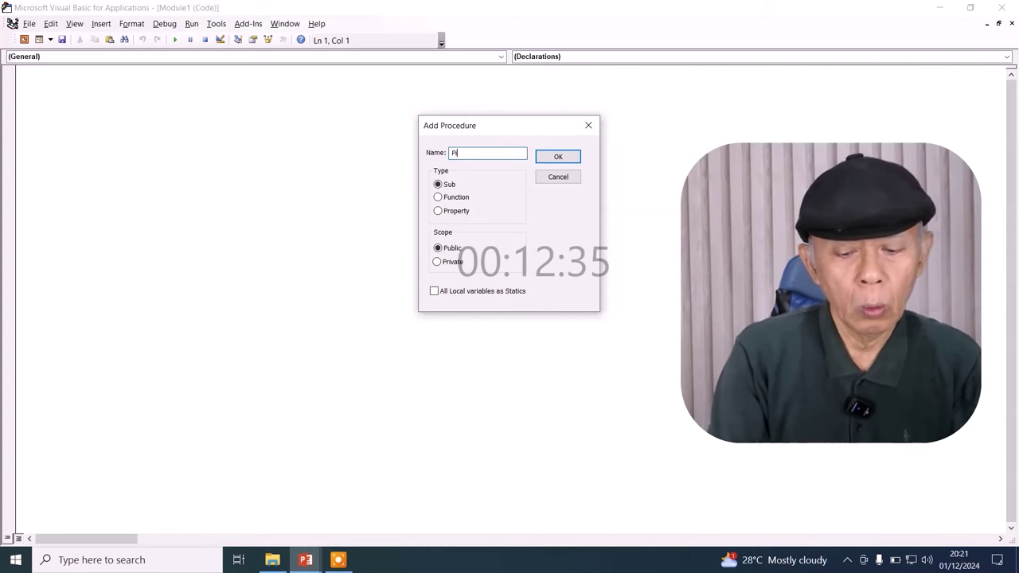
{"action": "key", "text": "BackSpace"}
{"action": "type", "text": "ture1"}
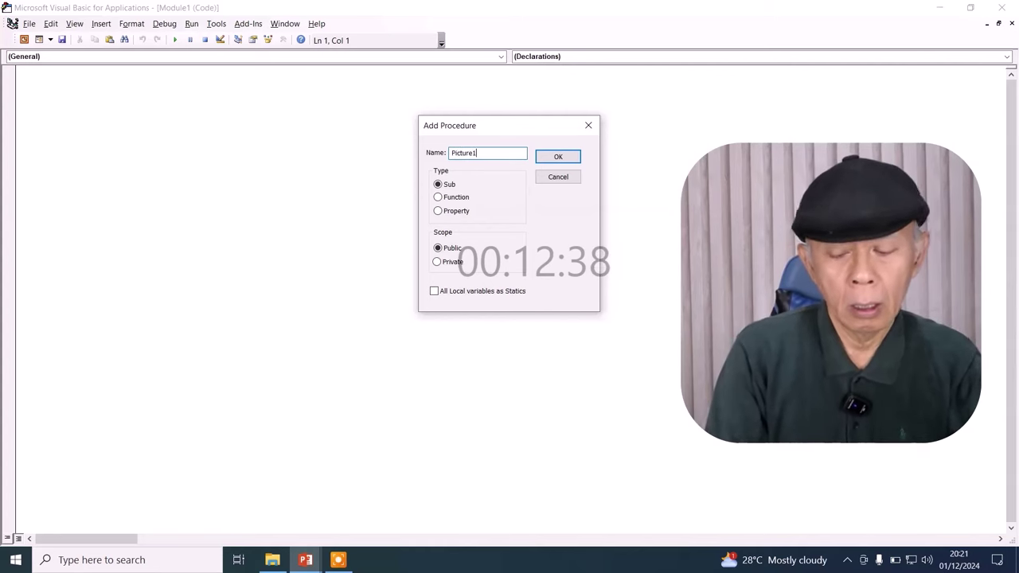
{"action": "key", "text": "Return"}
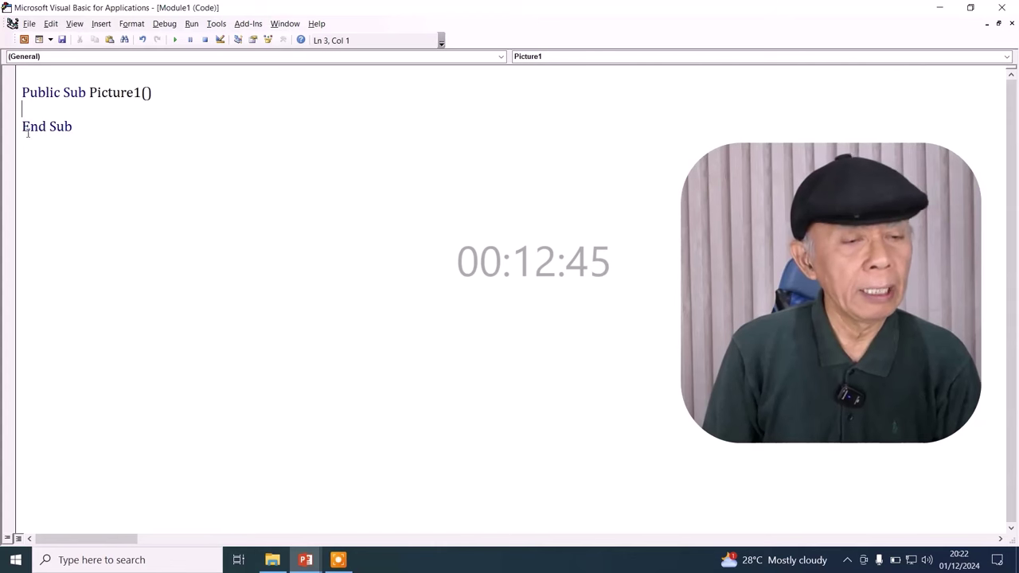
- Add the indented comment 'display Danny's activity (text) inside Picture1, followed by a new line
{"action": "key", "text": "Tab"}
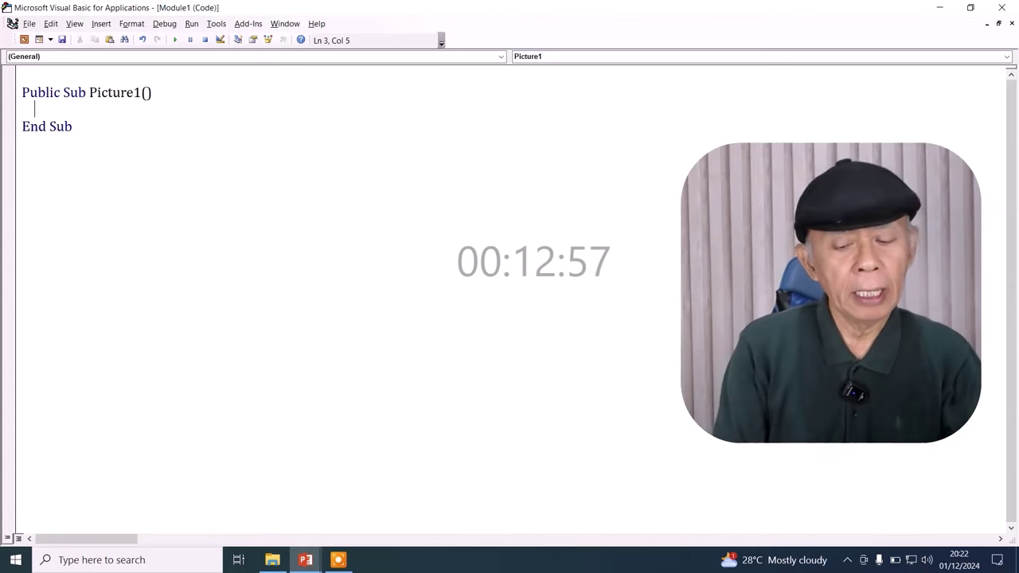
{"action": "type", "text": "'"}
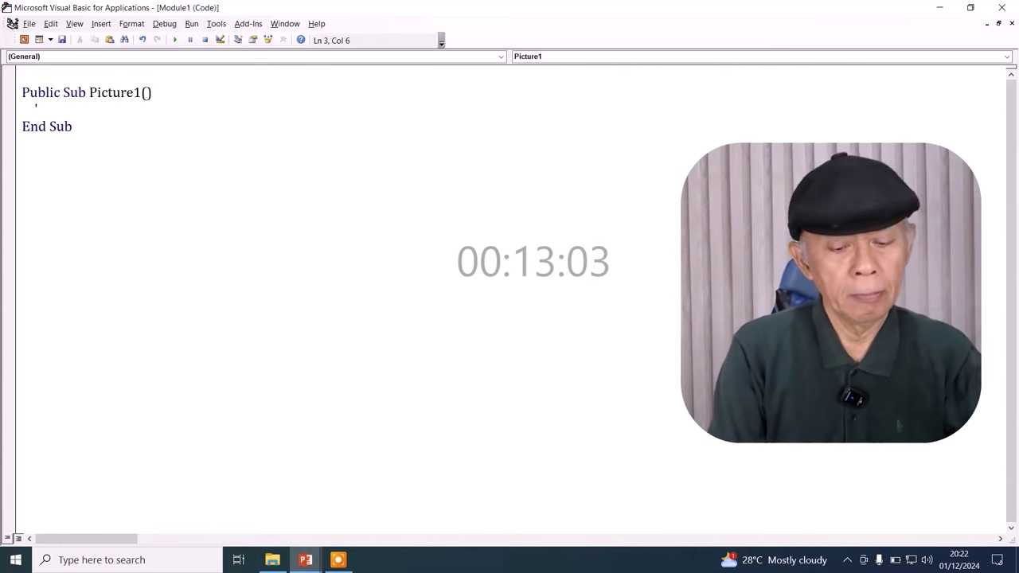
{"action": "type", "text": "disp"}
{"action": "type", "text": "ay"}
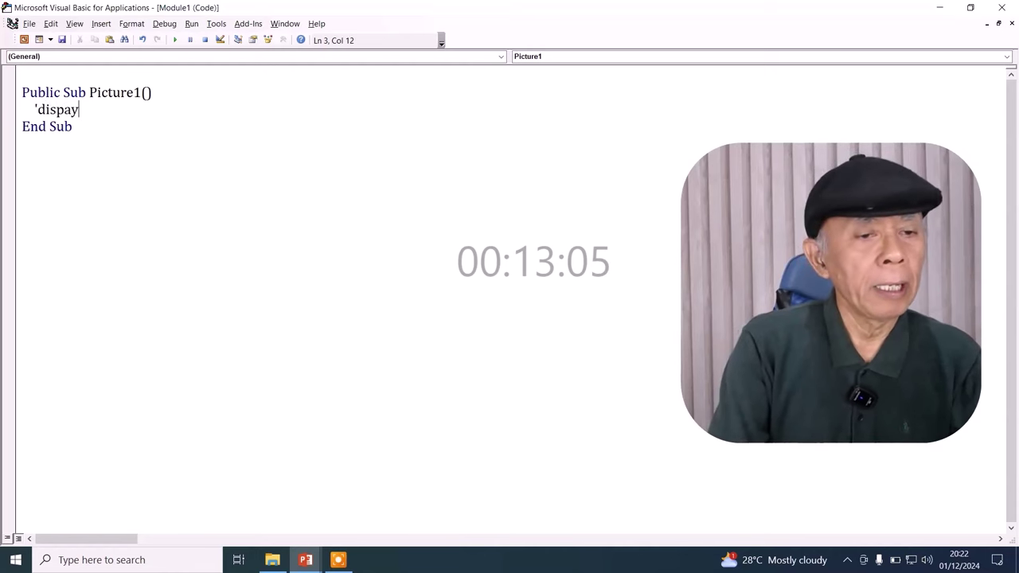
{"action": "key", "text": "BackSpace"}
{"action": "key", "text": "BackSpace"}
{"action": "key", "text": "BackSpace"}
{"action": "key", "text": "BackSpace"}
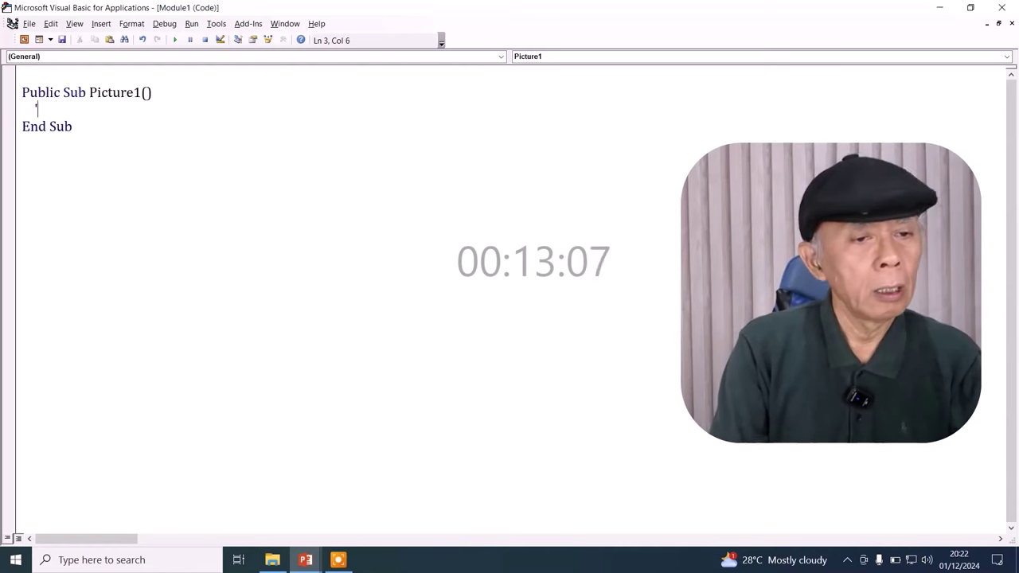
{"action": "type", "text": "display "}
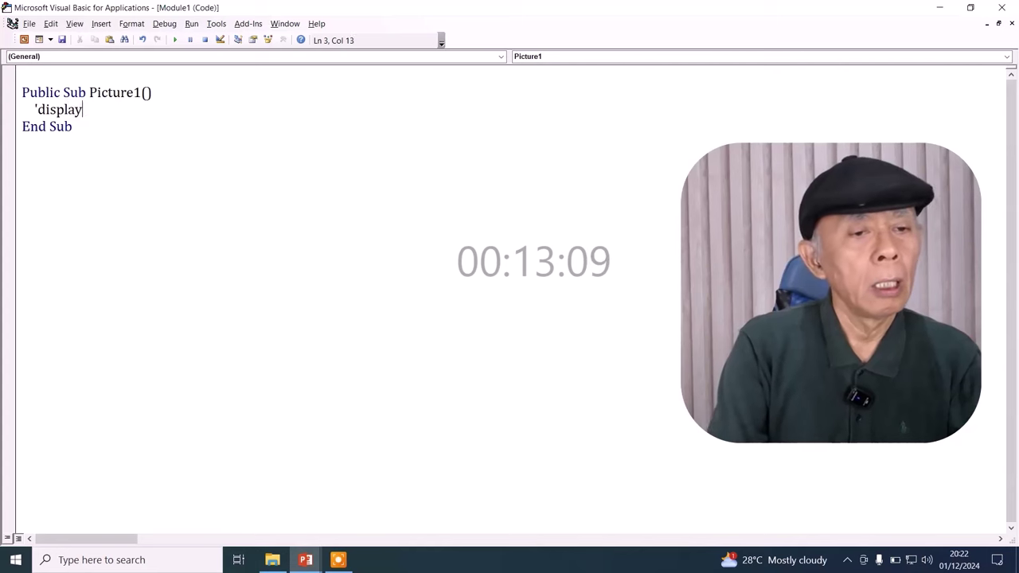
{"action": "type", "text": "Da"}
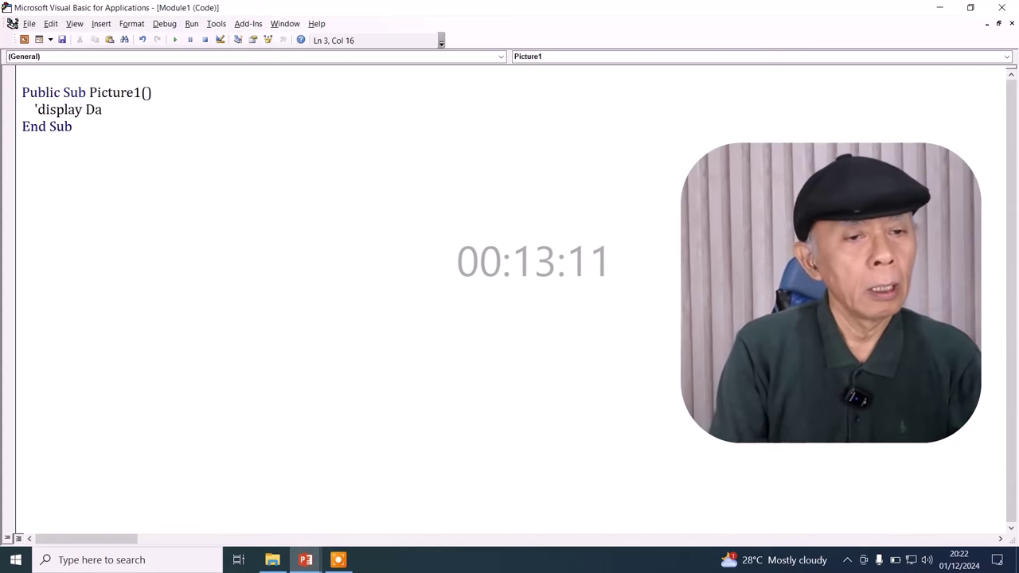
{"action": "type", "text": "nny's ac"}
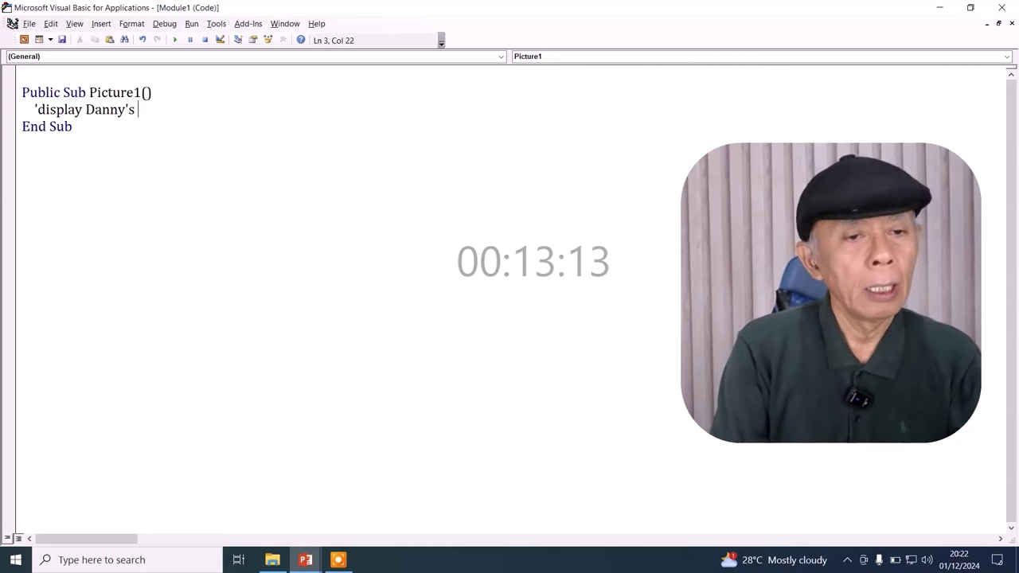
{"action": "type", "text": "ti"}
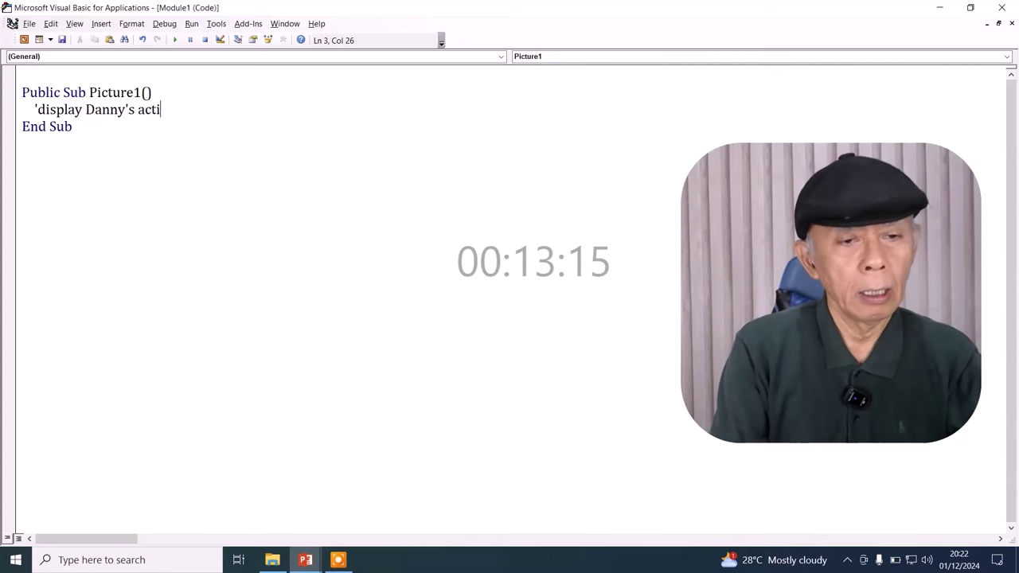
{"action": "type", "text": "vity ("}
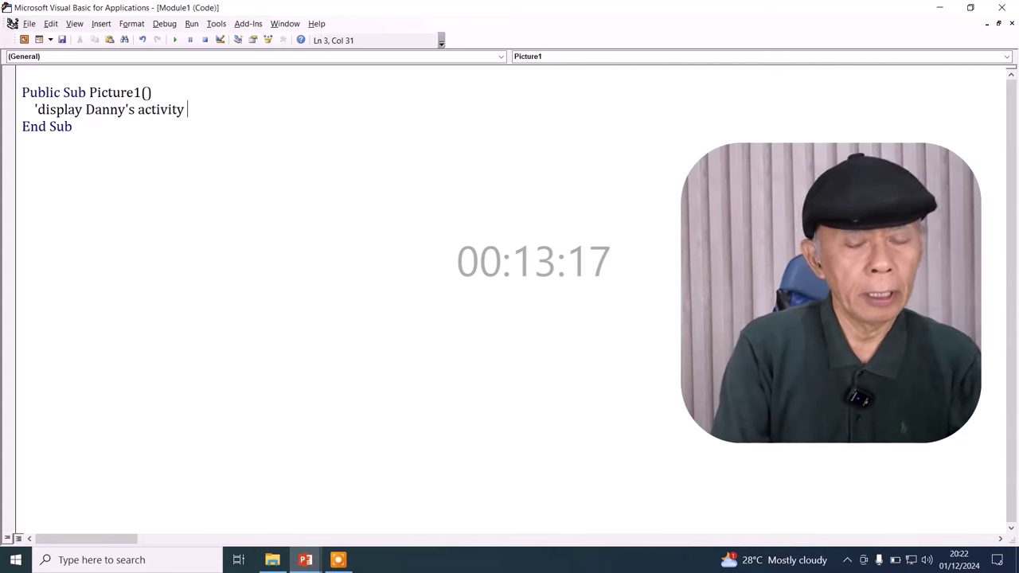
{"action": "type", "text": "text"}
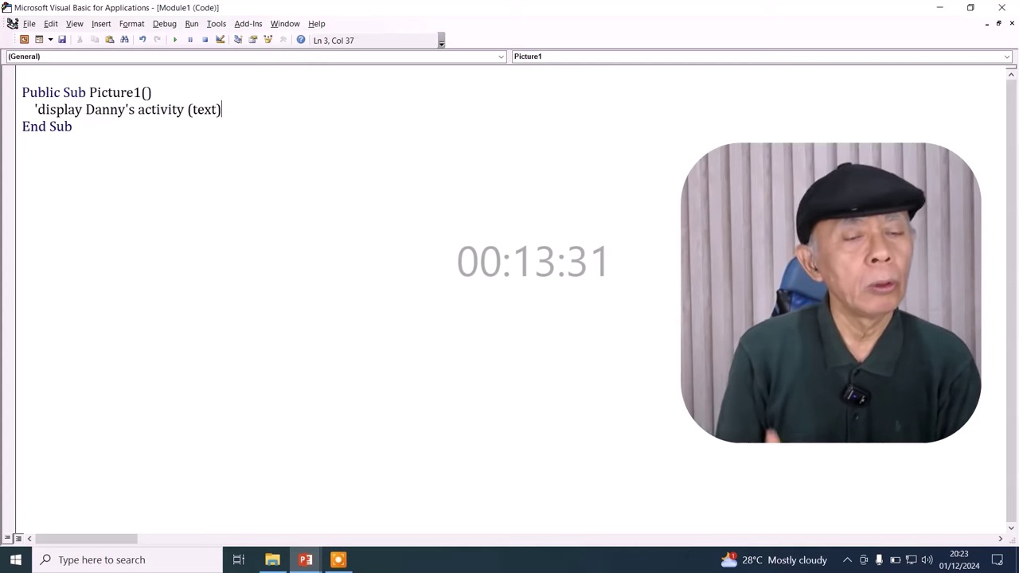
{"action": "key", "text": "Return"}
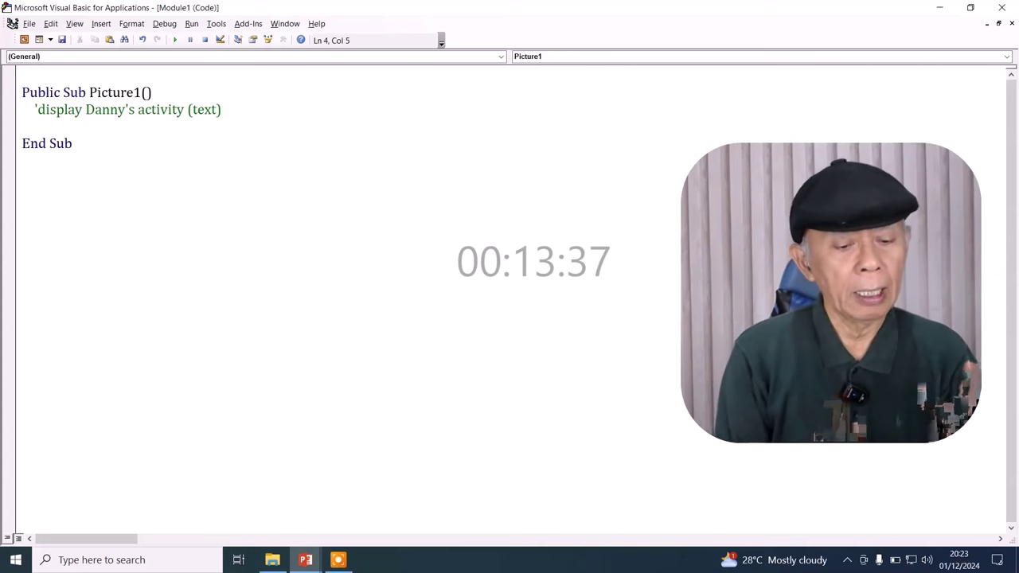
- Type the reference ActivePresentation.Slides(2).Shapes("Answer") in Picture1
{"action": "type", "text": "activep"}
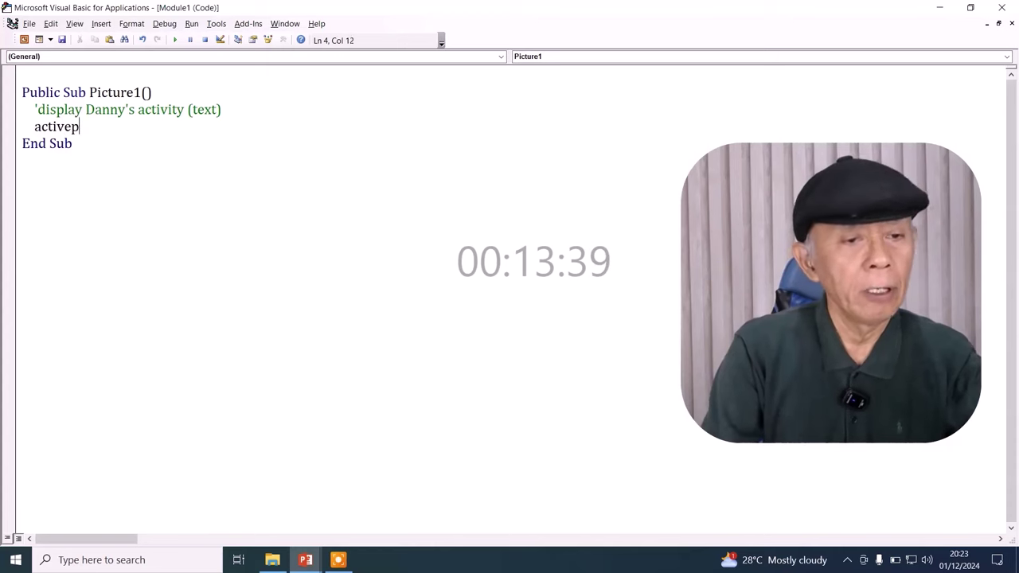
{"action": "type", "text": "resentation"}
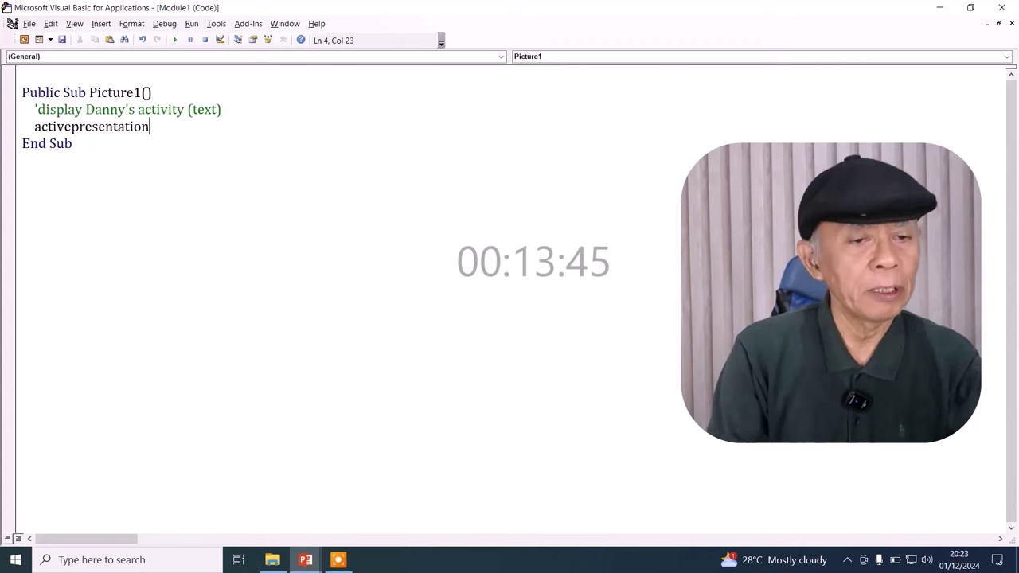
{"action": "type", "text": "."}
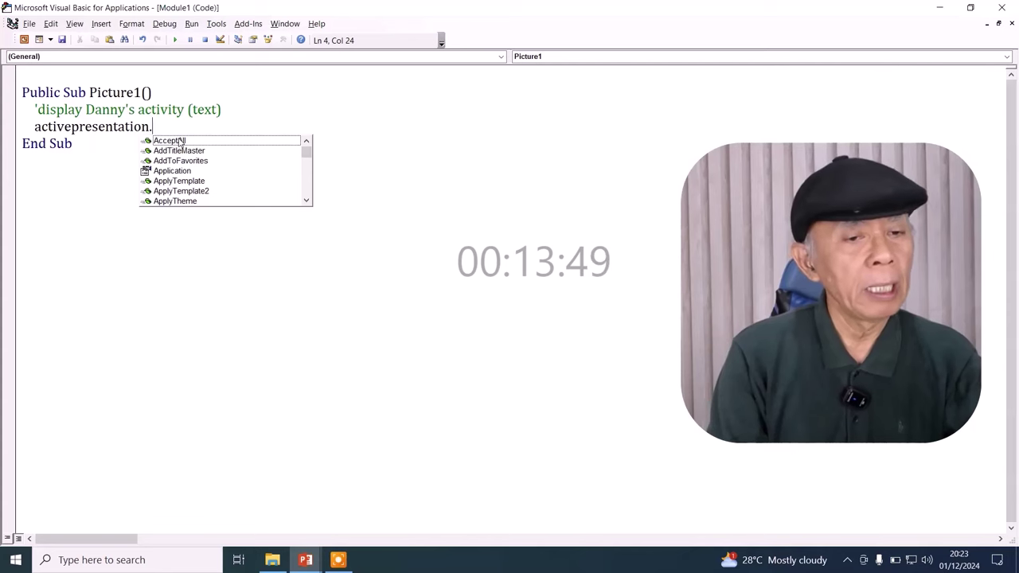
{"action": "type", "text": "s;"}
{"action": "key", "text": "BackSpace"}
{"action": "key", "text": "BackSpace"}
{"action": "key", "text": "BackSpace"}
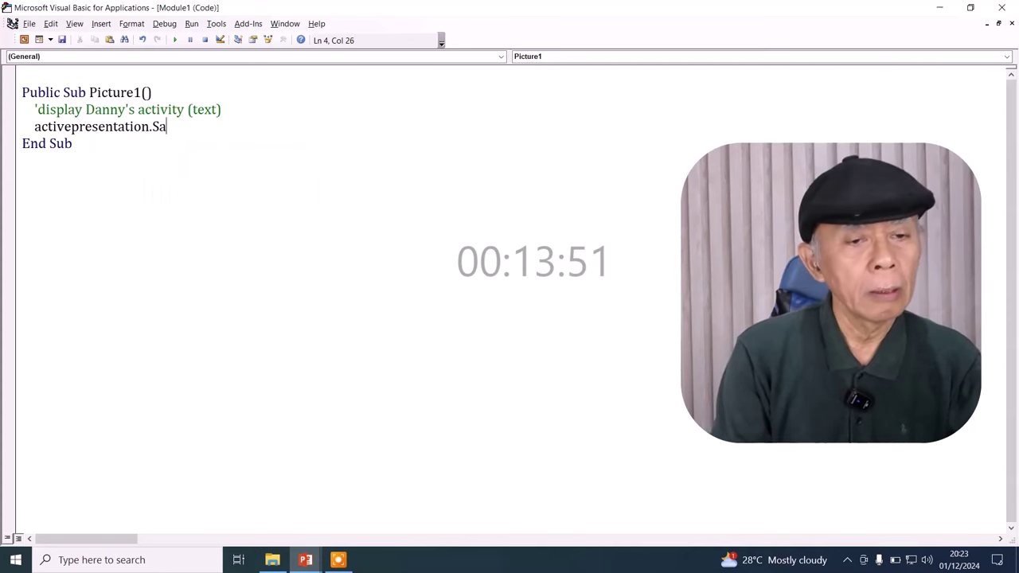
{"action": "type", "text": "lide"}
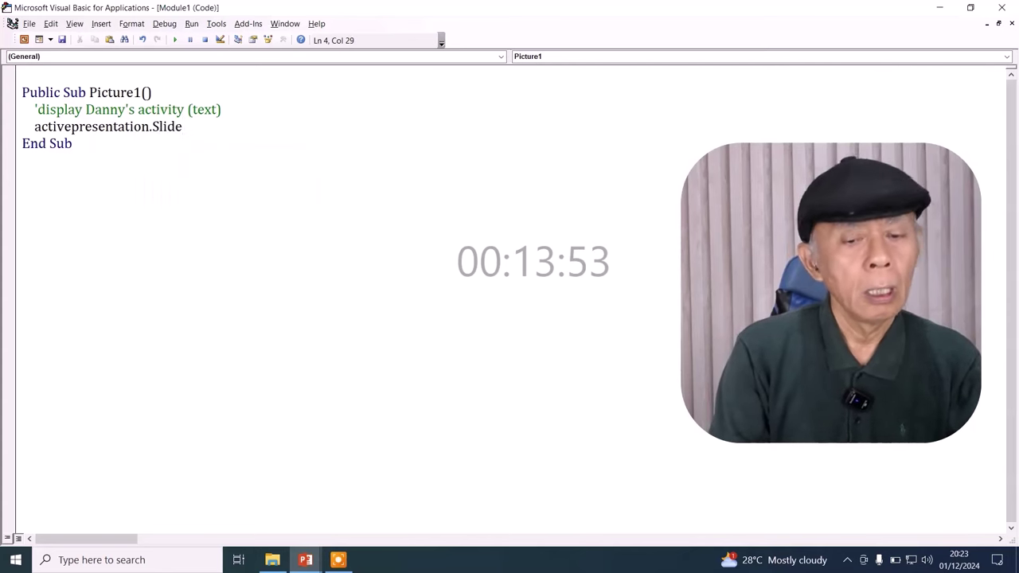
{"action": "type", "text": "(2"}
{"action": "key", "text": "BackSpace"}
{"action": "key", "text": "BackSpace"}
{"action": "type", "text": "s"}
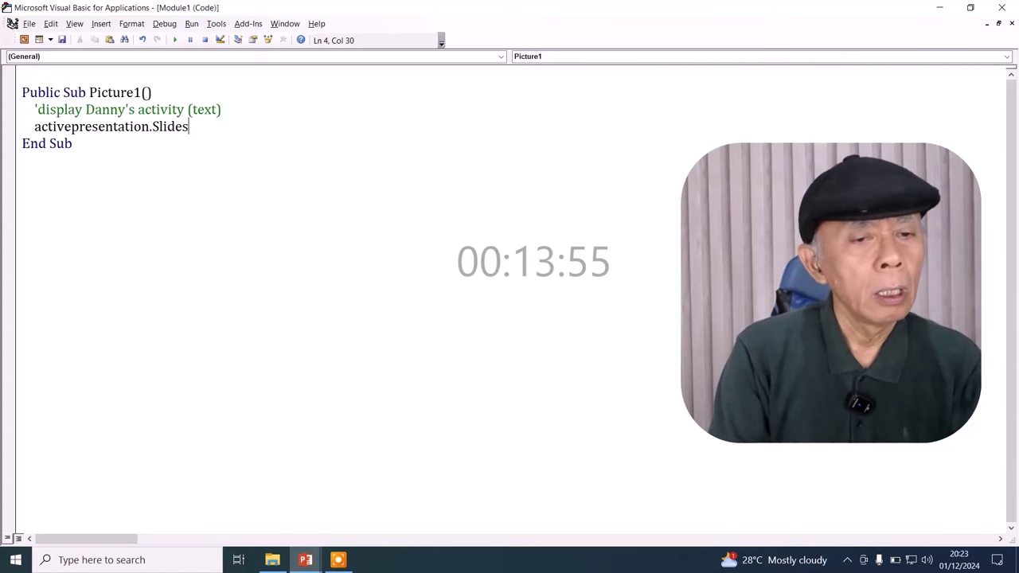
{"action": "type", "text": "("}
{"action": "type", "text": ")"}
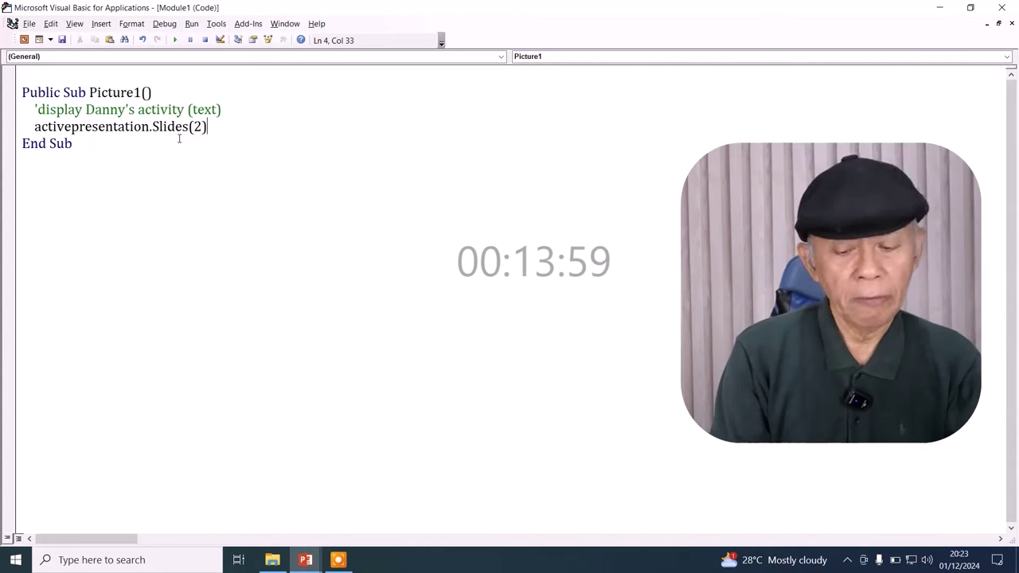
{"action": "type", "text": "."}
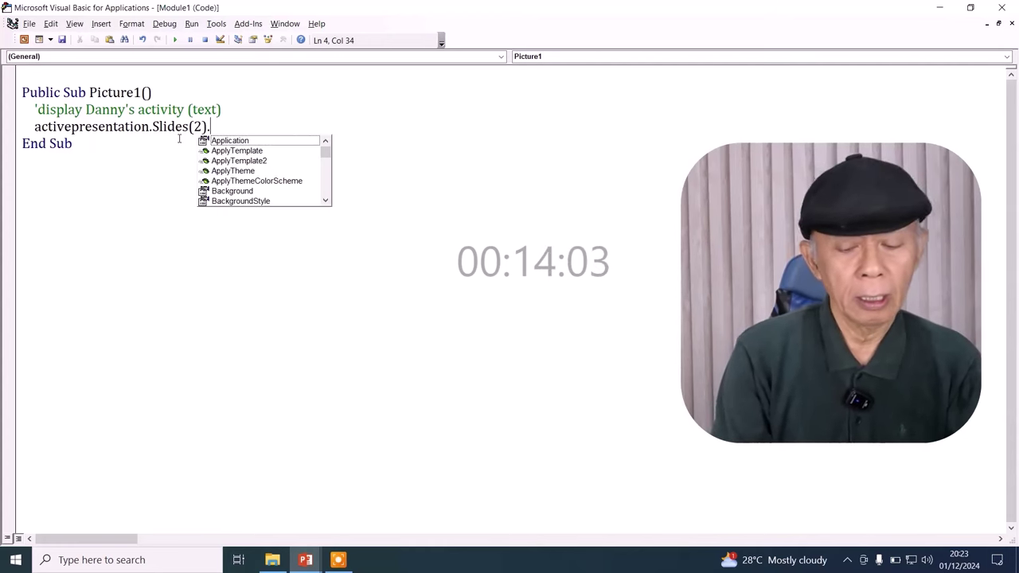
{"action": "type", "text": "shapes"}
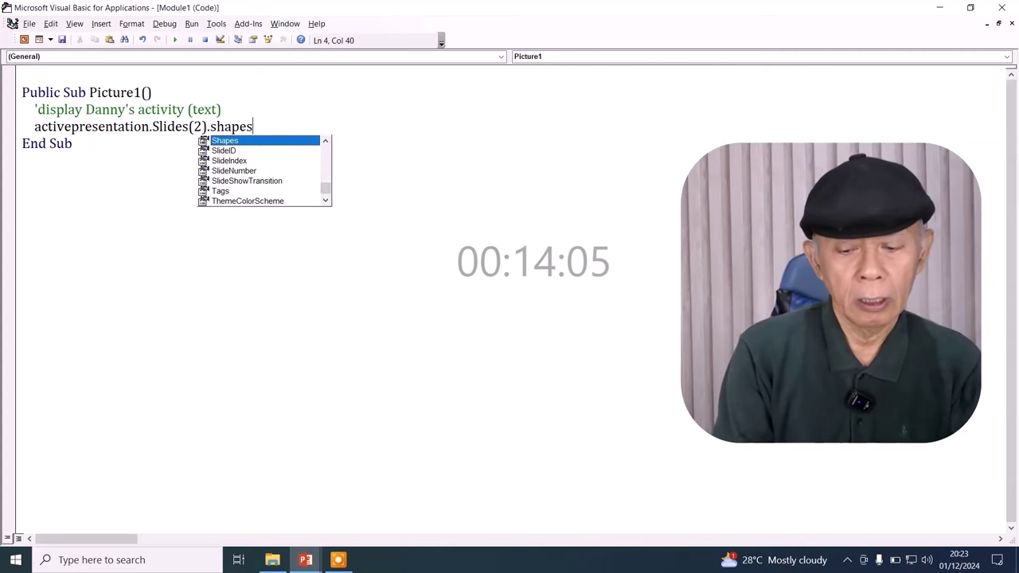
{"action": "type", "text": "(\""}
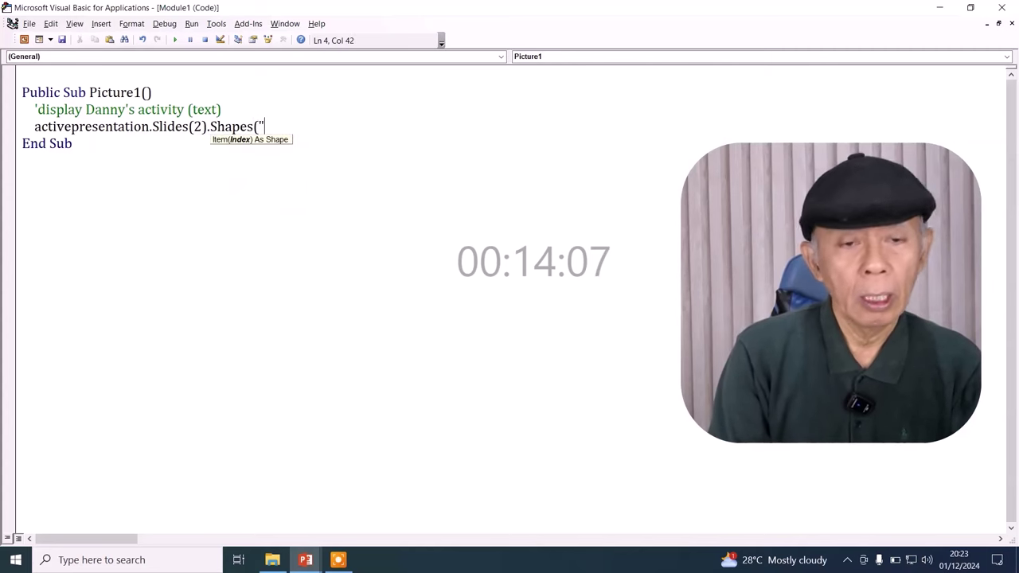
{"action": "type", "text": "Answer"}
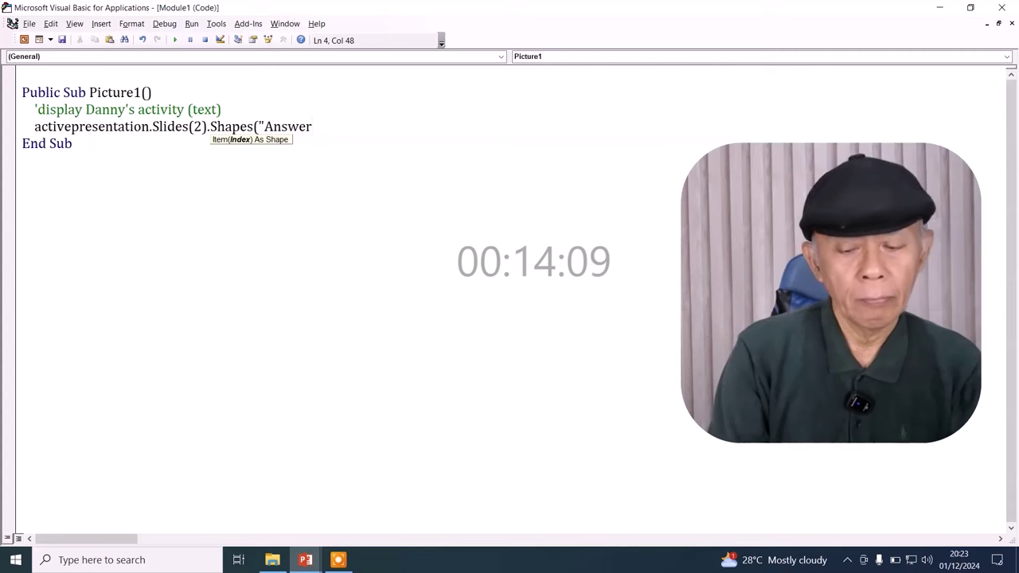
{"action": "type", "text": ")."}
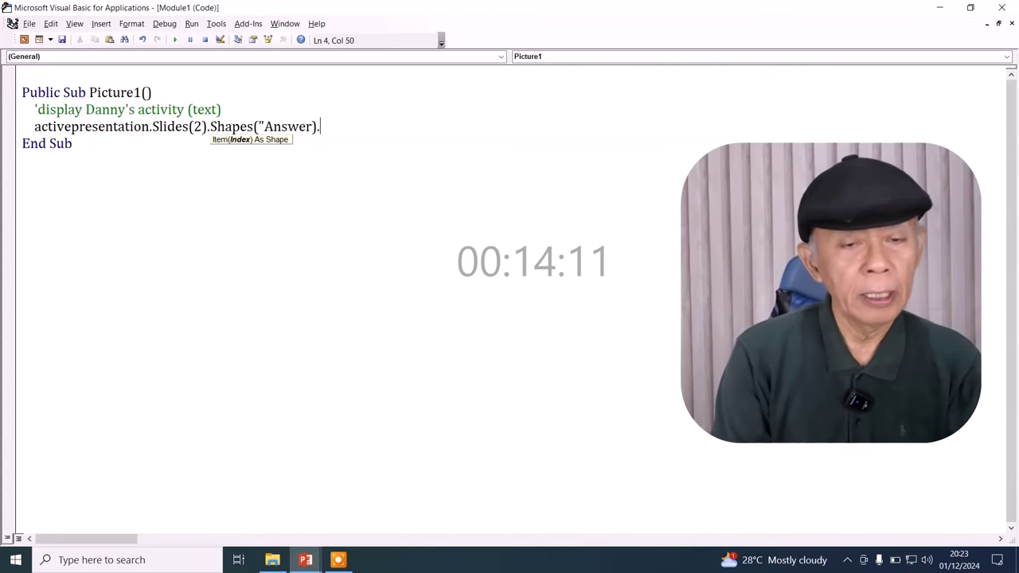
{"action": "type", "text": "tex"}
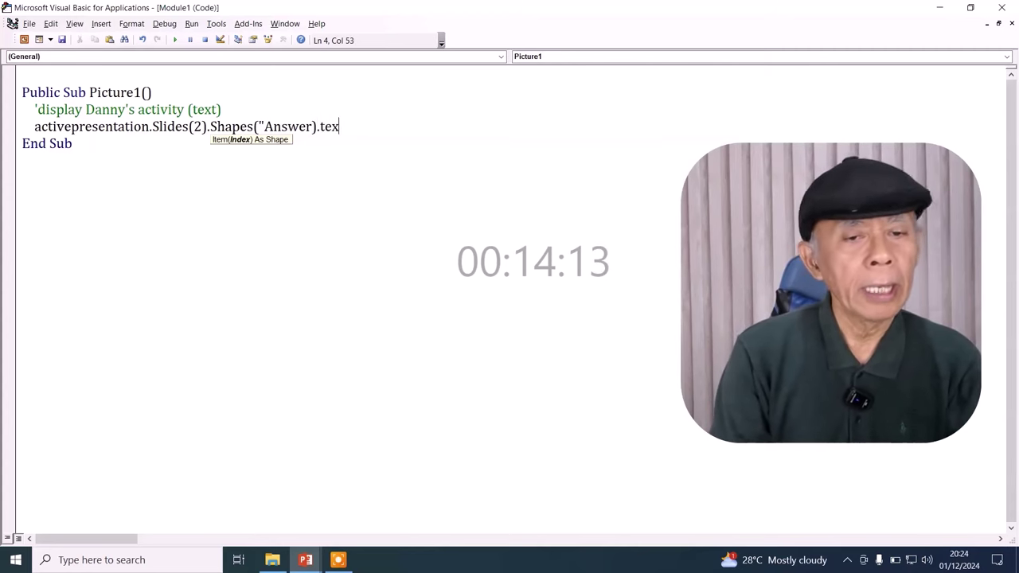
{"action": "type", "text": "tfr"}
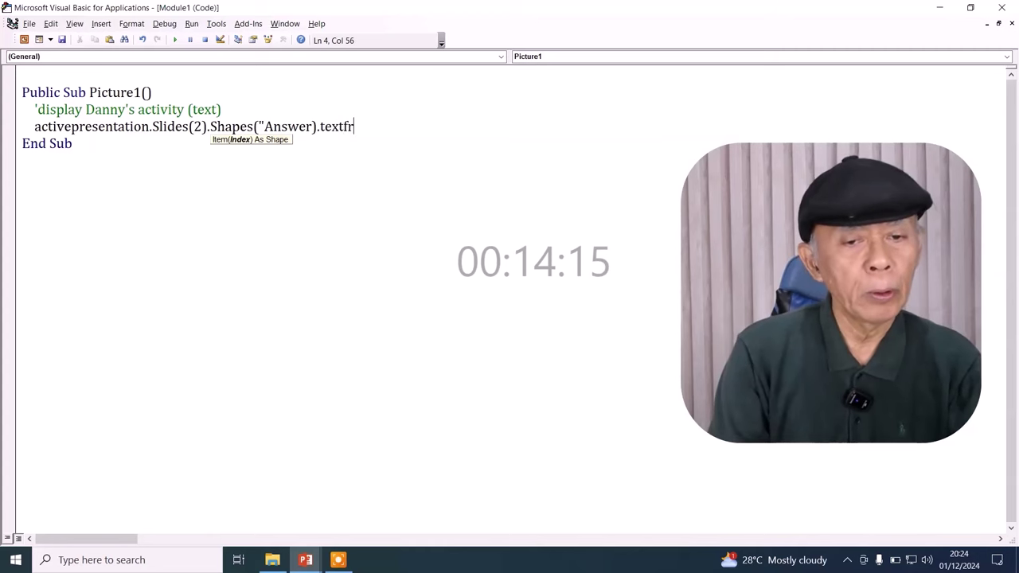
{"action": "key", "text": "BackSpace"}
{"action": "key", "text": "BackSpace"}
{"action": "key", "text": "BackSpace"}
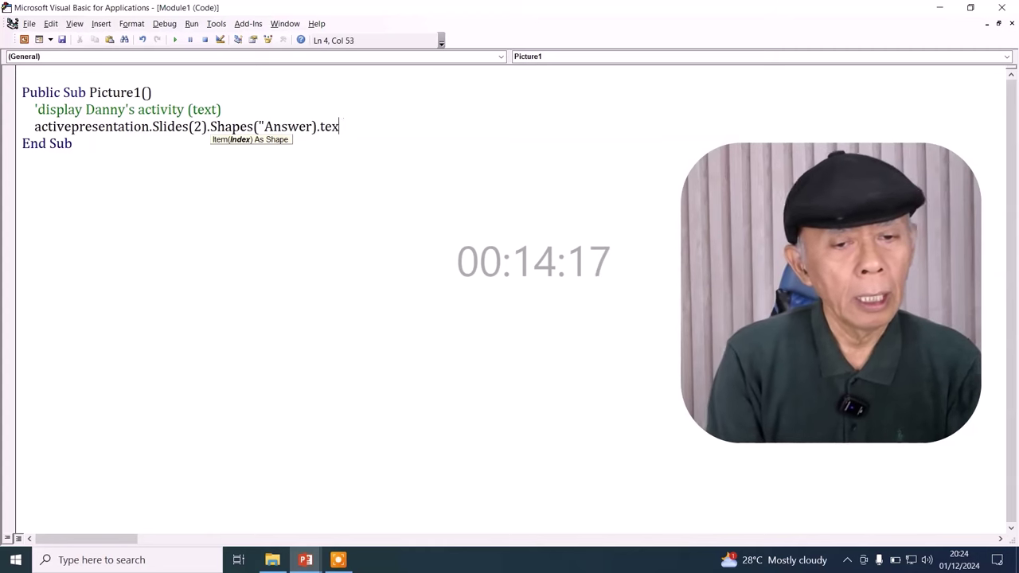
{"action": "key", "text": "BackSpace"}
{"action": "key", "text": "BackSpace"}
{"action": "key", "text": "BackSpace"}
{"action": "key", "text": "BackSpace"}
{"action": "key", "text": "BackSpace"}
- Complete it as .TextFrame.TextRange.Text = "Danny is brushing his teeth"
{"action": "type", "text": "\""}
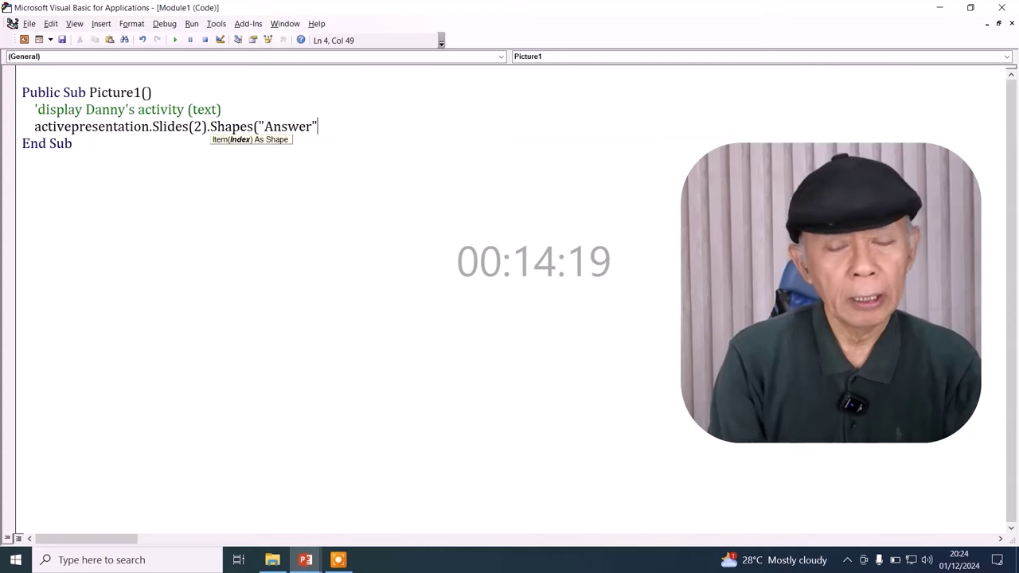
{"action": "type", "text": ")"}
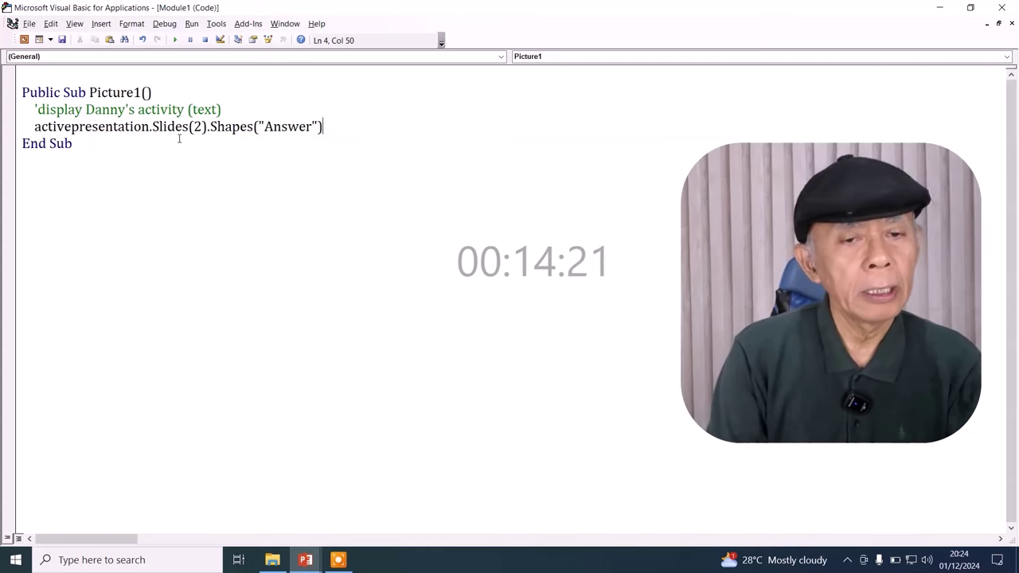
{"action": "type", "text": ".te"}
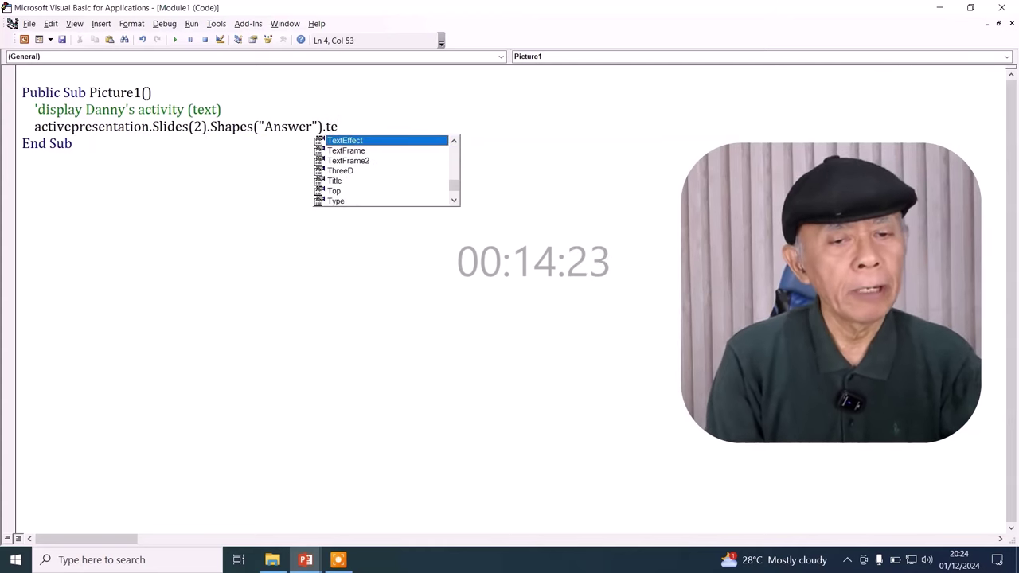
{"action": "key", "text": "Down"}
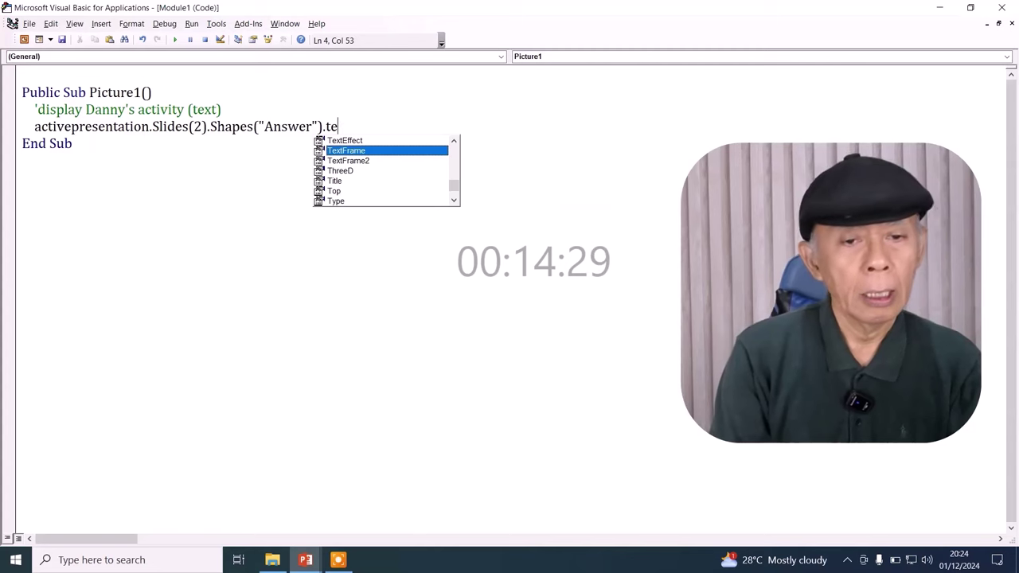
{"action": "type", "text": "."}
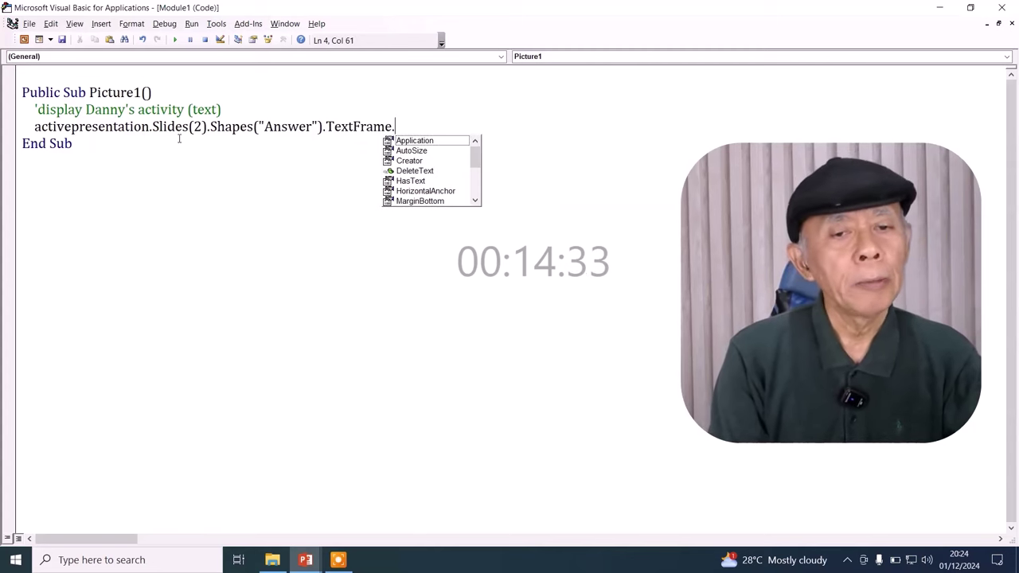
{"action": "type", "text": "tex"}
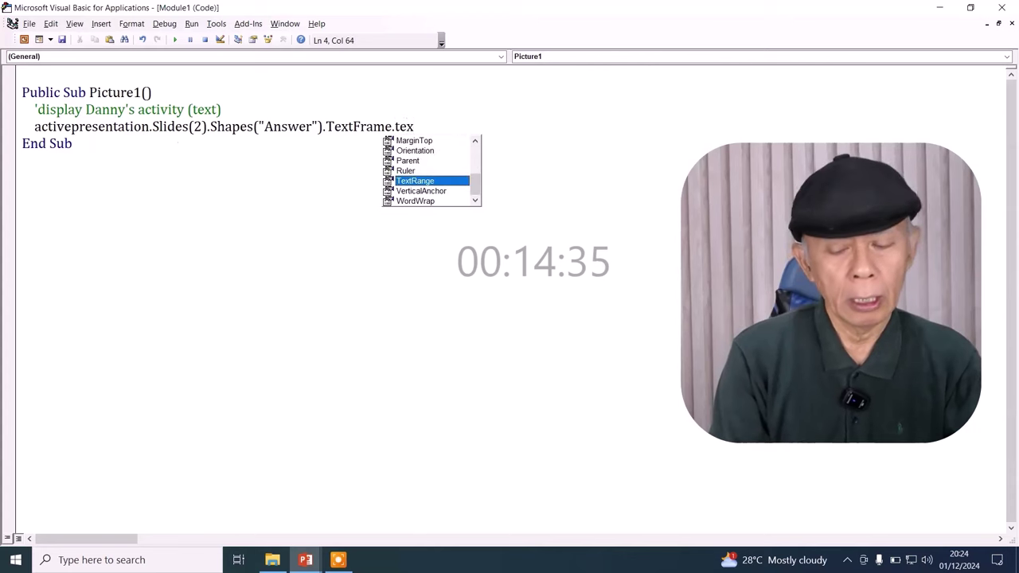
{"action": "type", "text": "."}
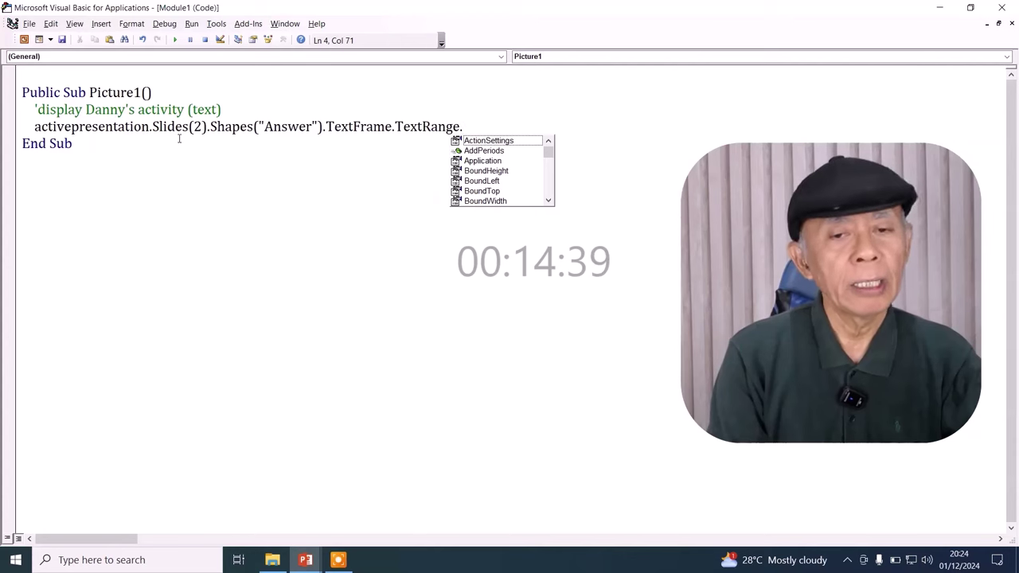
{"action": "type", "text": "text"}
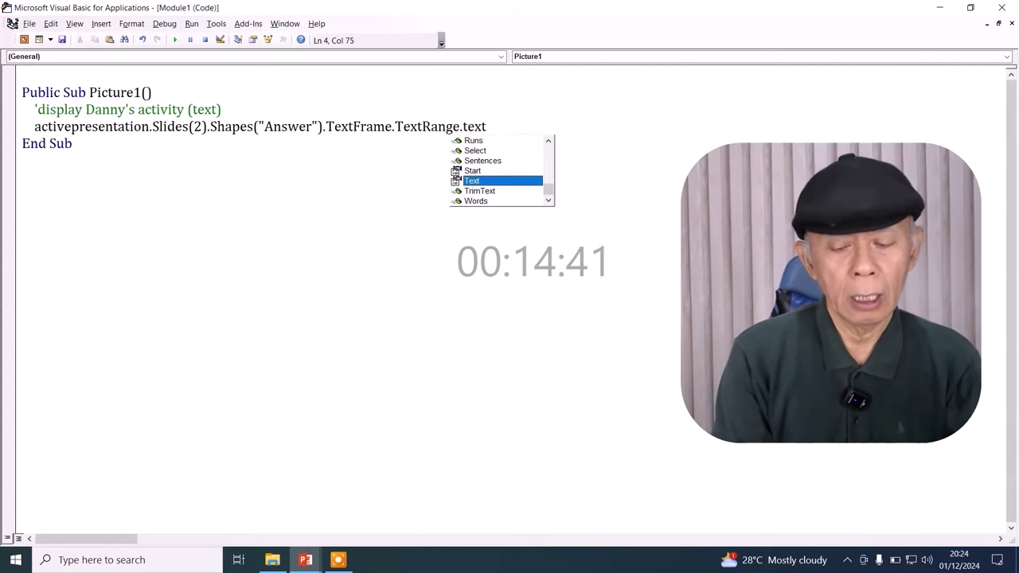
{"action": "type", "text": " ="}
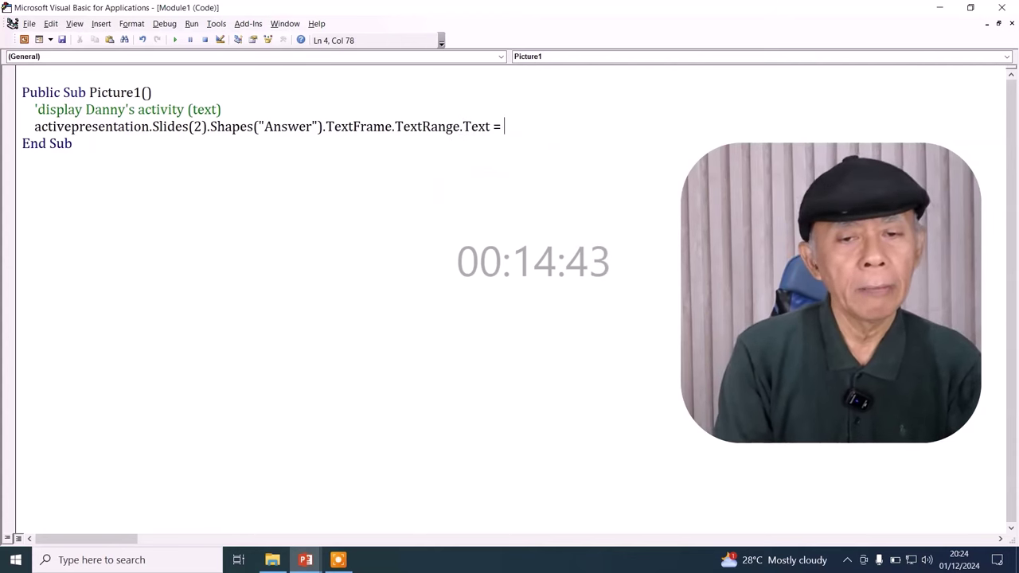
{"action": "type", "text": "-\"Danny"}
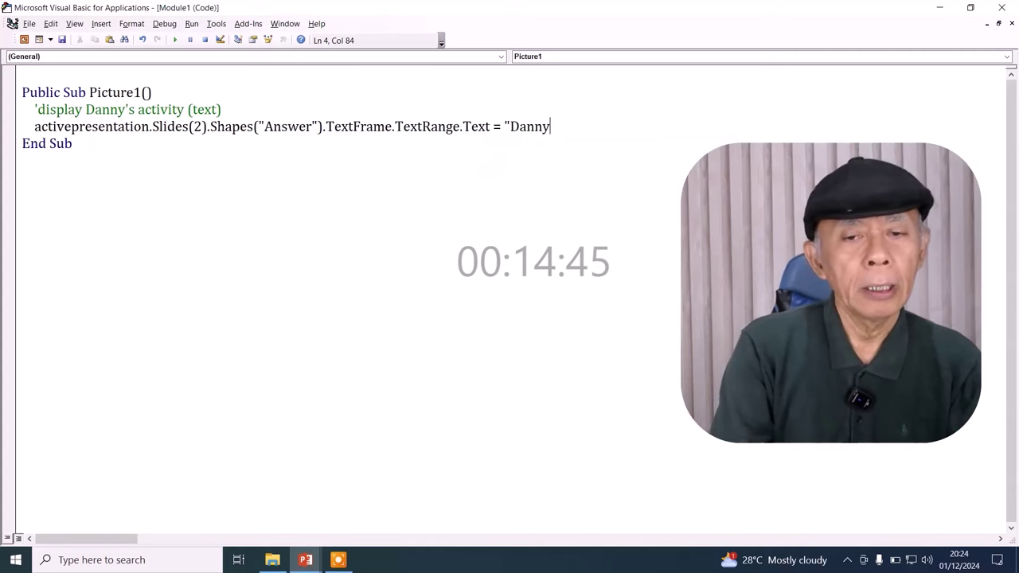
{"action": "type", "text": "'s"}
{"action": "key", "text": "BackSpace"}
{"action": "key", "text": "BackSpace"}
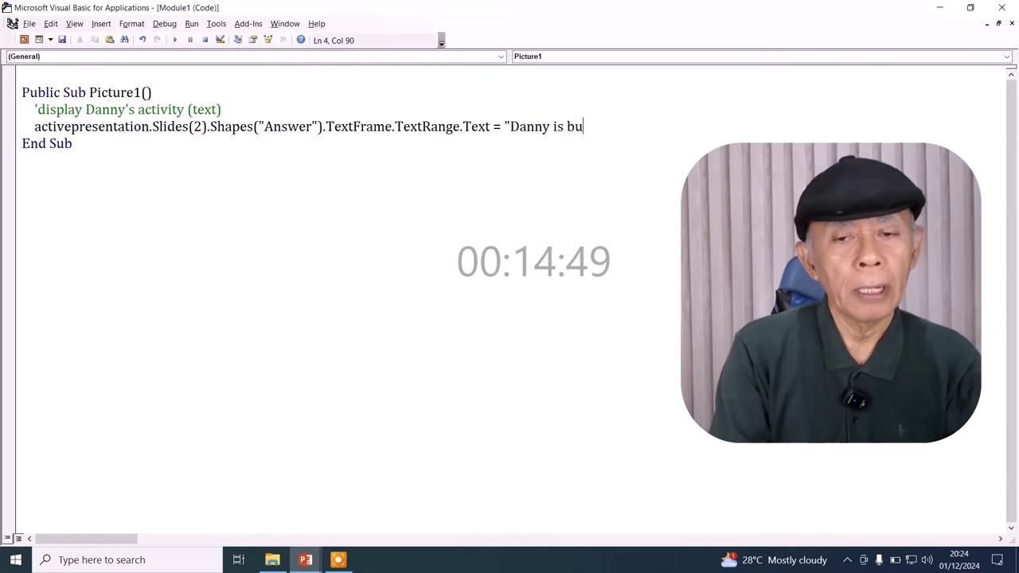
{"action": "type", "text": "ushing his teeth"}
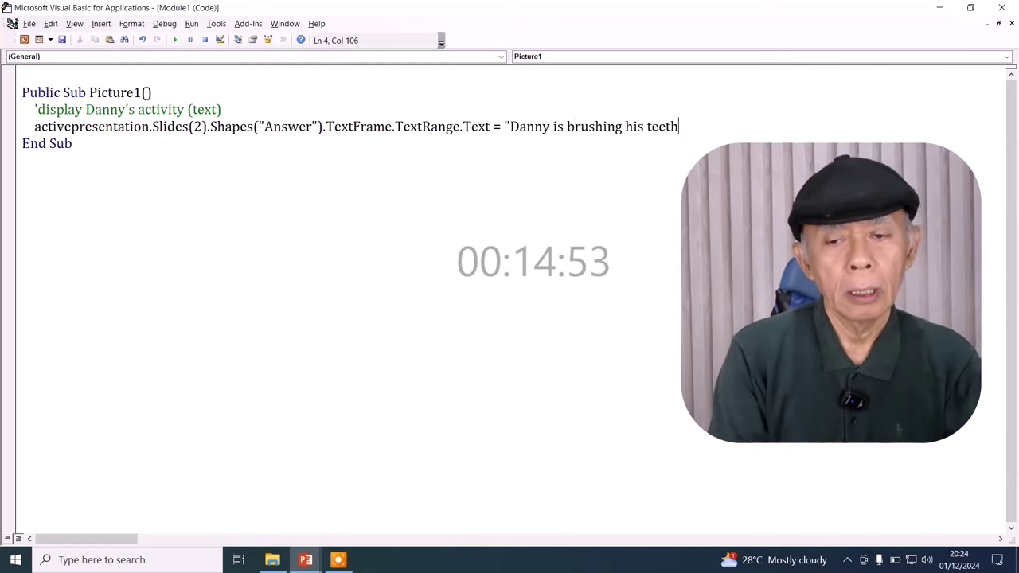
{"action": "type", "text": "\""}
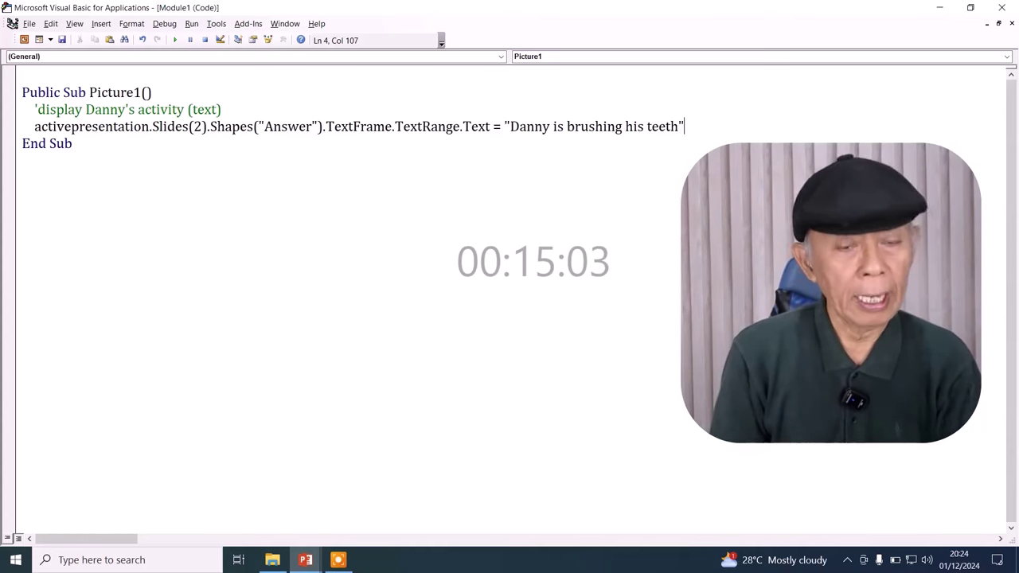
{"action": "left_click", "coordinate": [72, 143]}
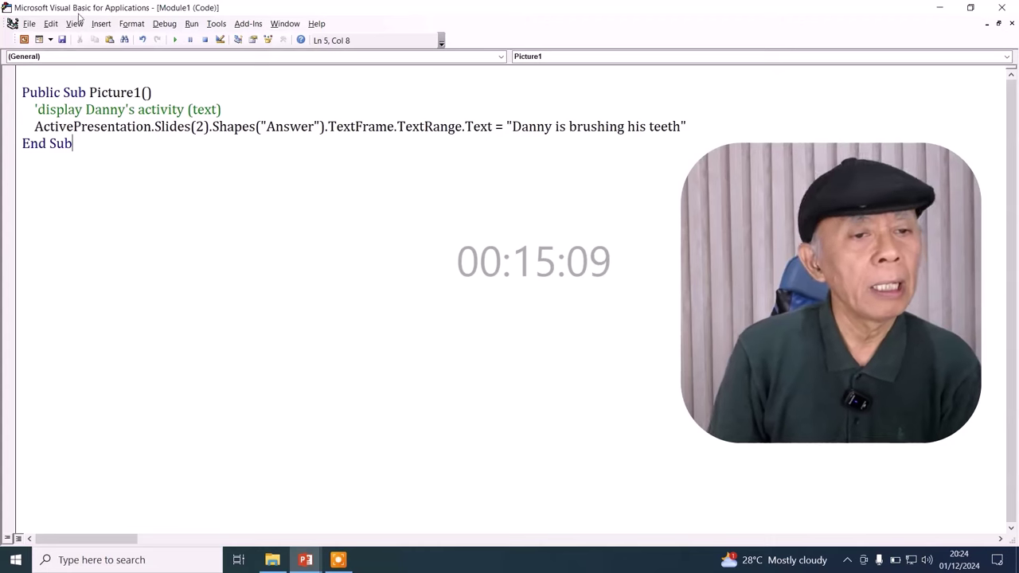
- Return to slide 2 in PowerPoint and select the tooth-brushing picture
{"action": "left_click", "coordinate": [37, 40]}
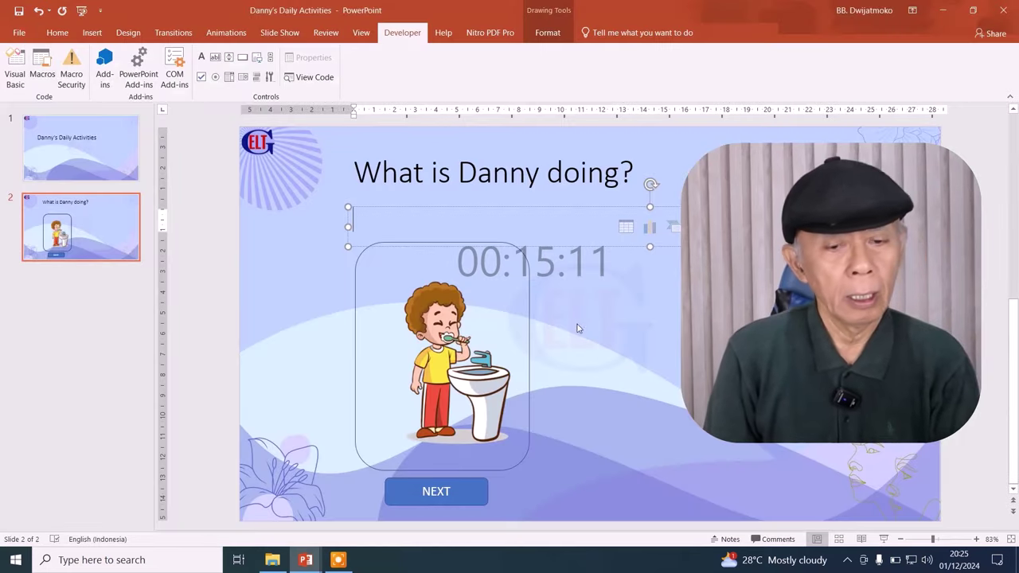
{"action": "left_click", "coordinate": [489, 318]}
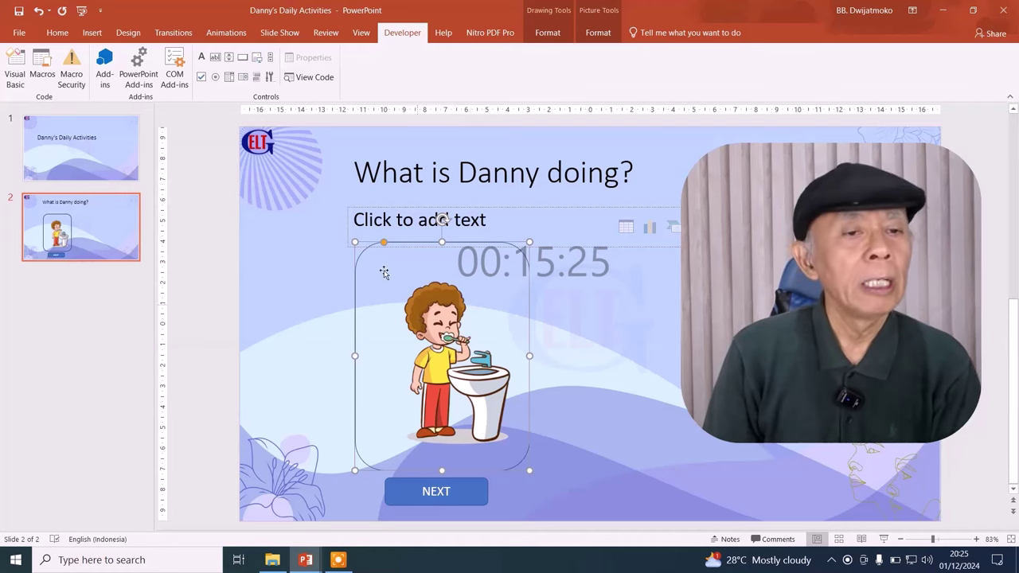
{"action": "left_click", "coordinate": [92, 35]}
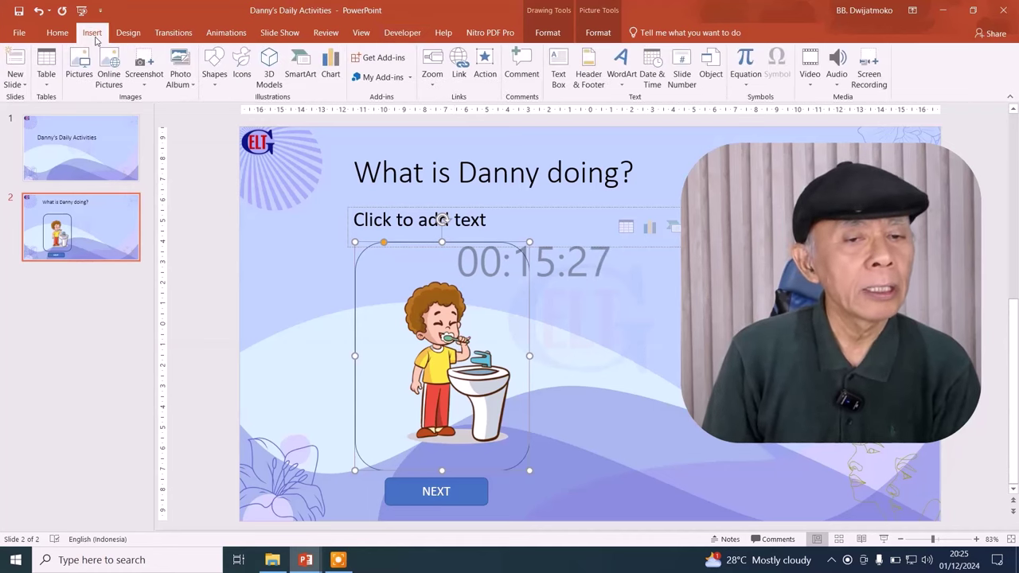
- Give the picture an Action setting that runs the Picture1 macro on click
{"action": "left_click", "coordinate": [485, 63]}
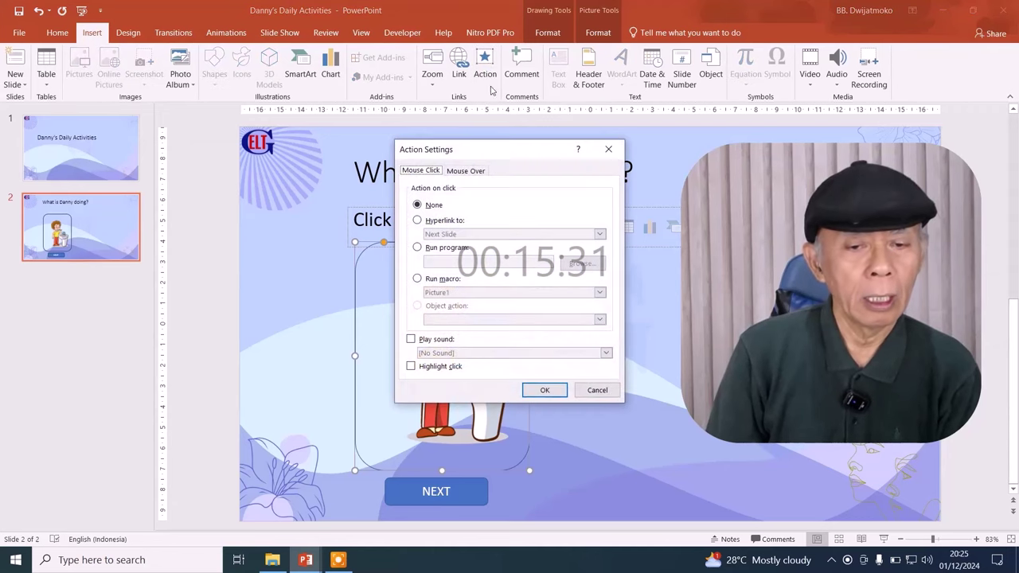
{"action": "left_click", "coordinate": [435, 280]}
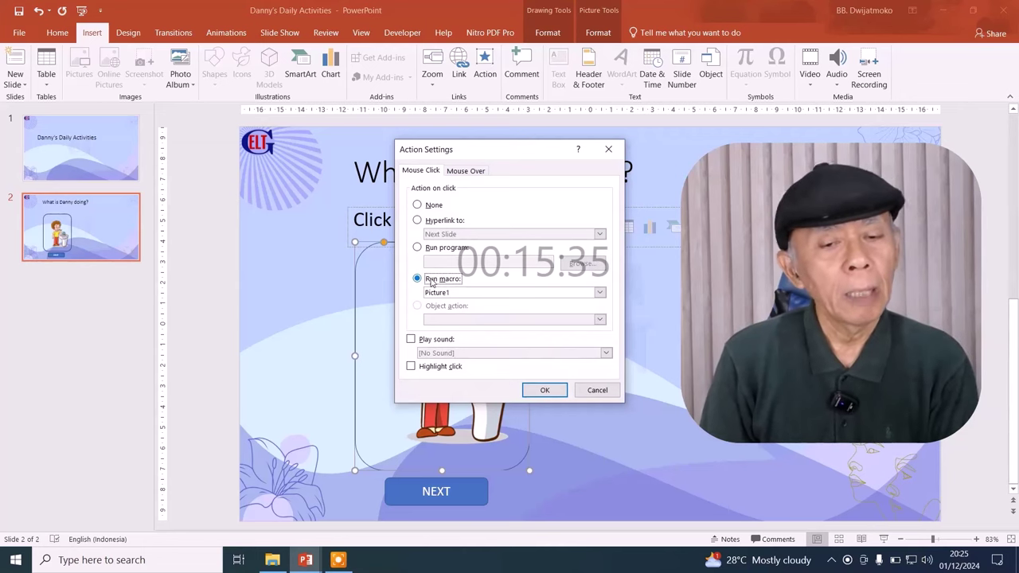
{"action": "left_click", "coordinate": [443, 294]}
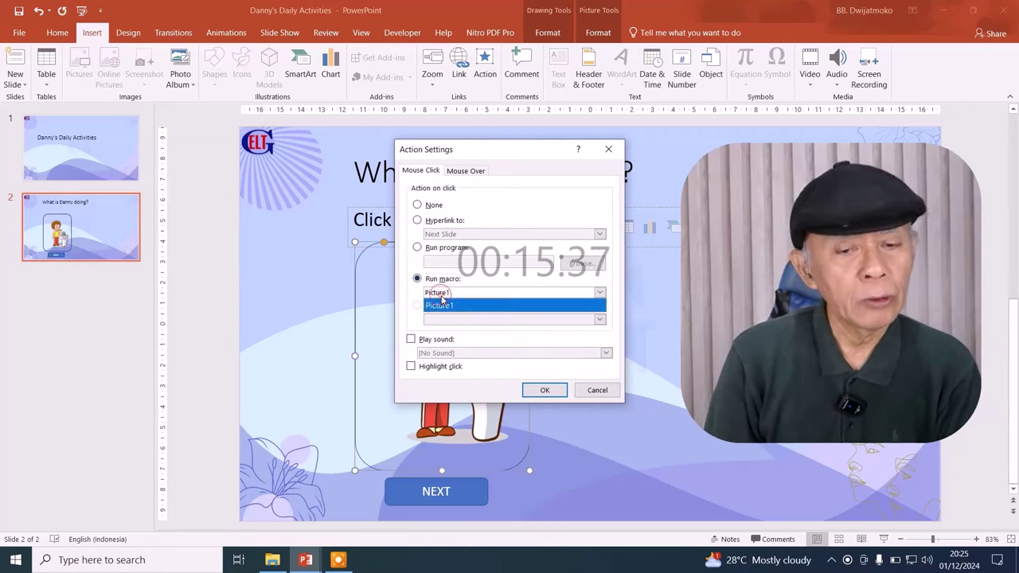
{"action": "left_click", "coordinate": [439, 307]}
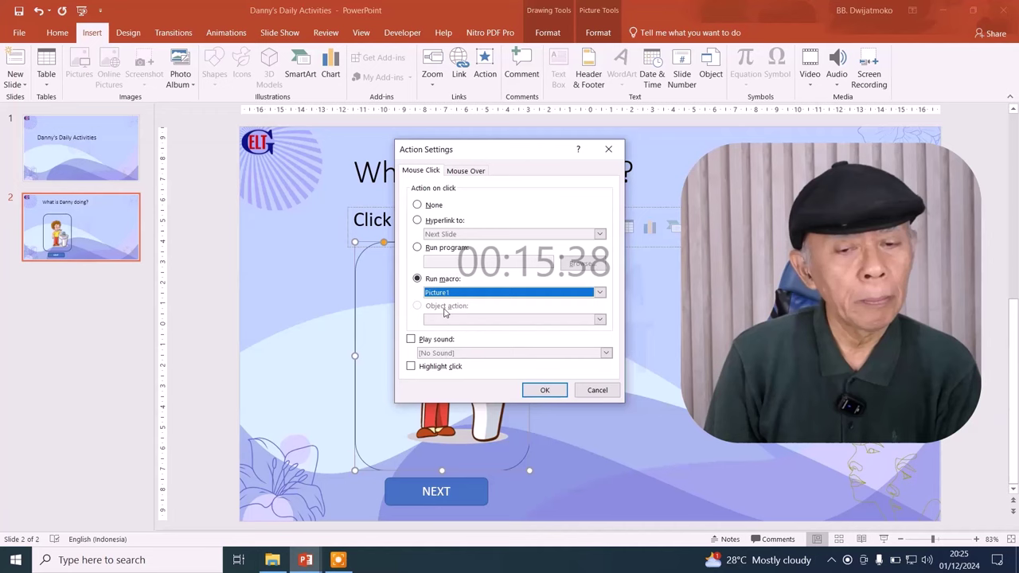
{"action": "left_click", "coordinate": [541, 393]}
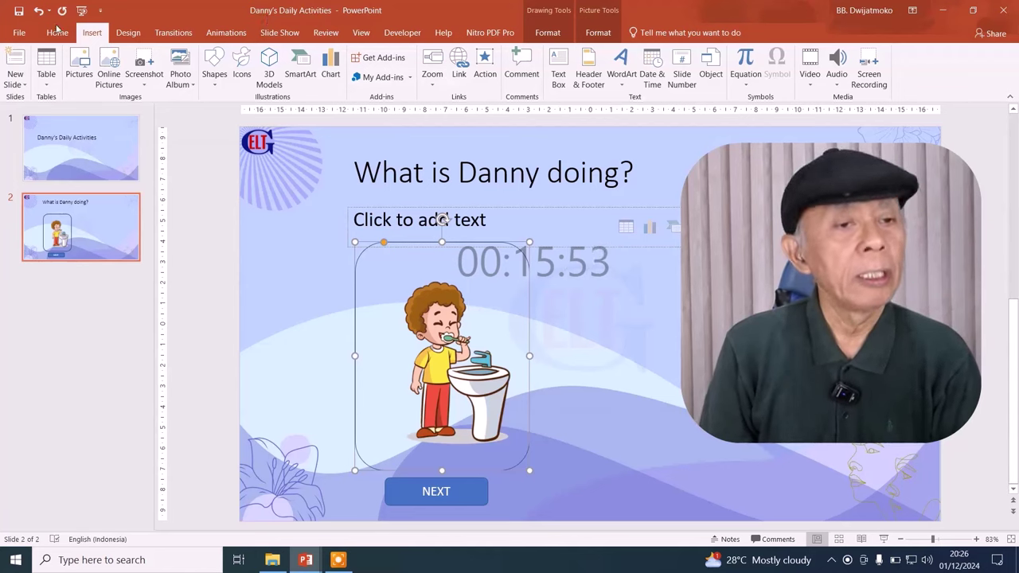
- Run slide 2 as a slide show and click the picture to show 'Danny is brushing his teeth'
{"action": "left_click", "coordinate": [883, 539]}
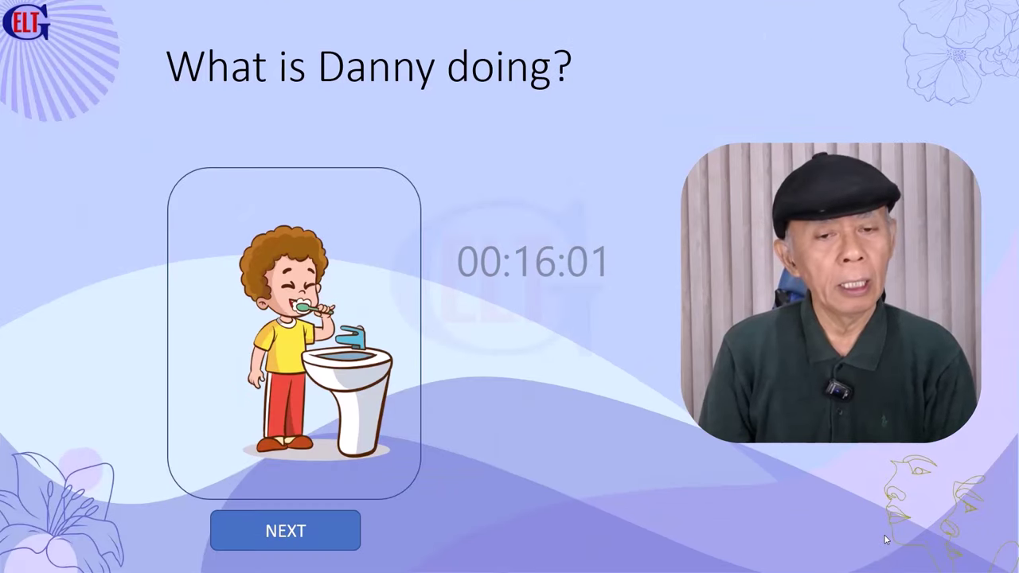
{"action": "left_click", "coordinate": [315, 323]}
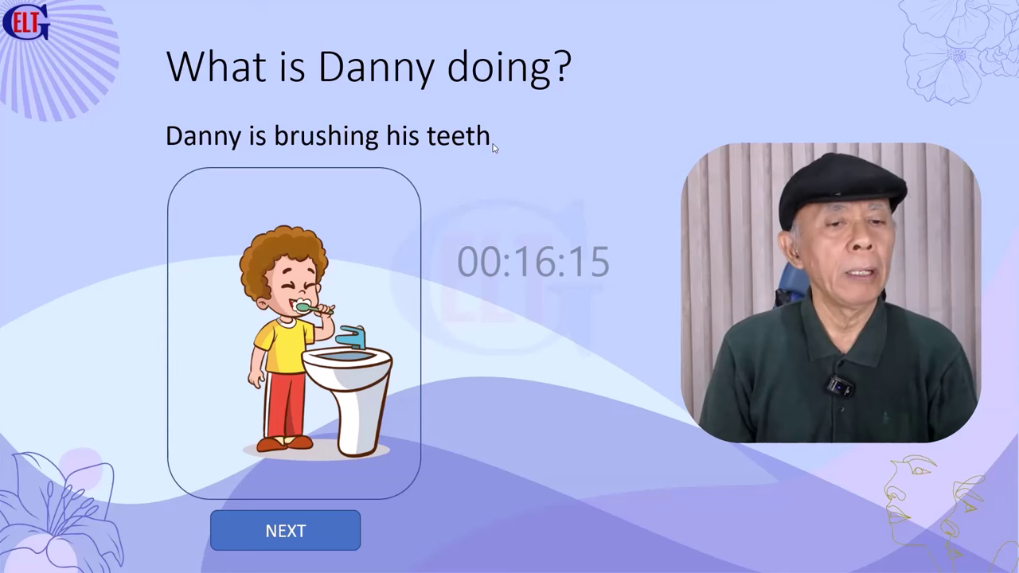
{"action": "key", "text": "Escape"}
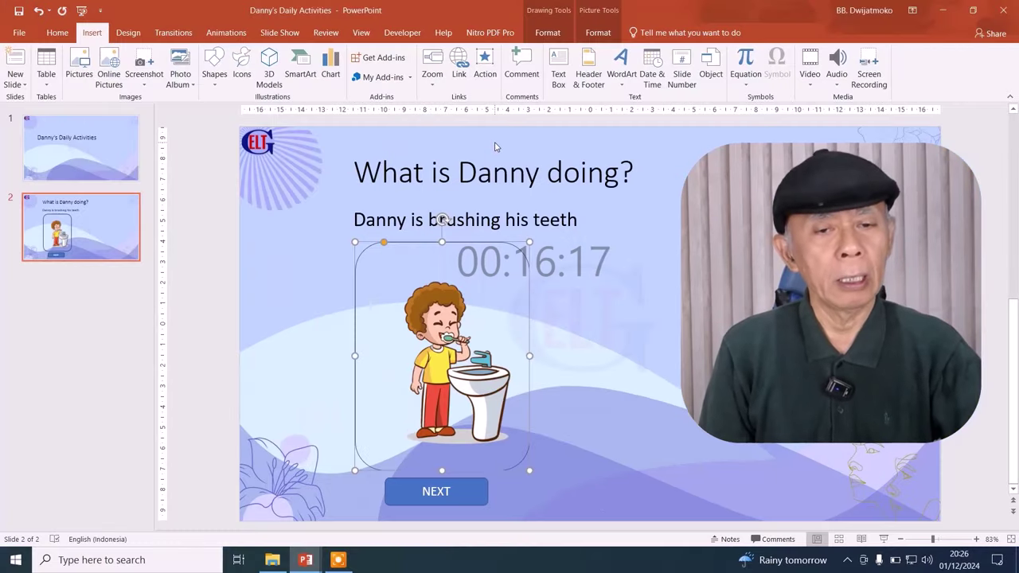
- In the VBA editor, add a period to the end of the Picture1 sentence
{"action": "left_click", "coordinate": [404, 36]}
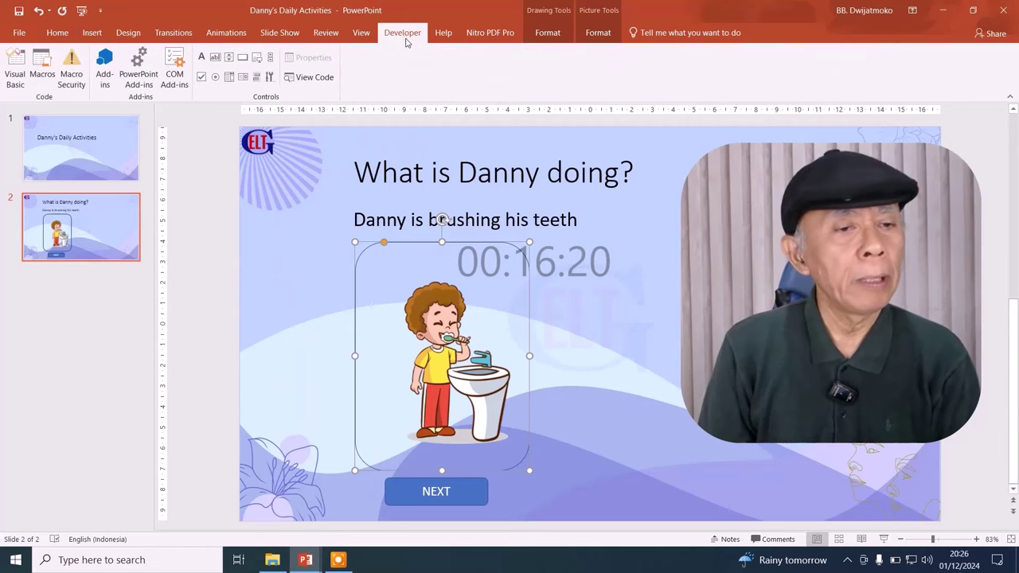
{"action": "left_click", "coordinate": [19, 74]}
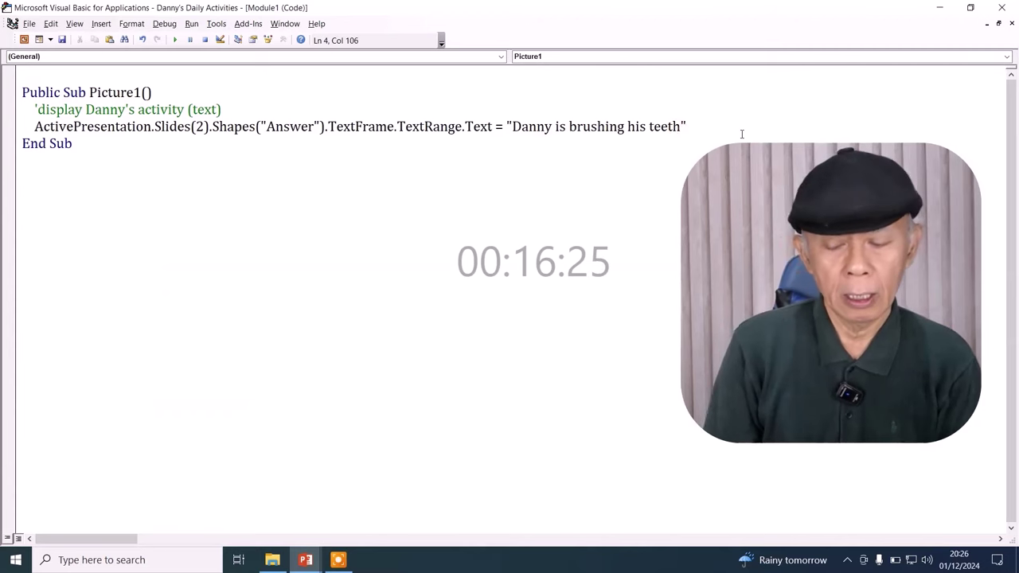
{"action": "type", "text": "."}
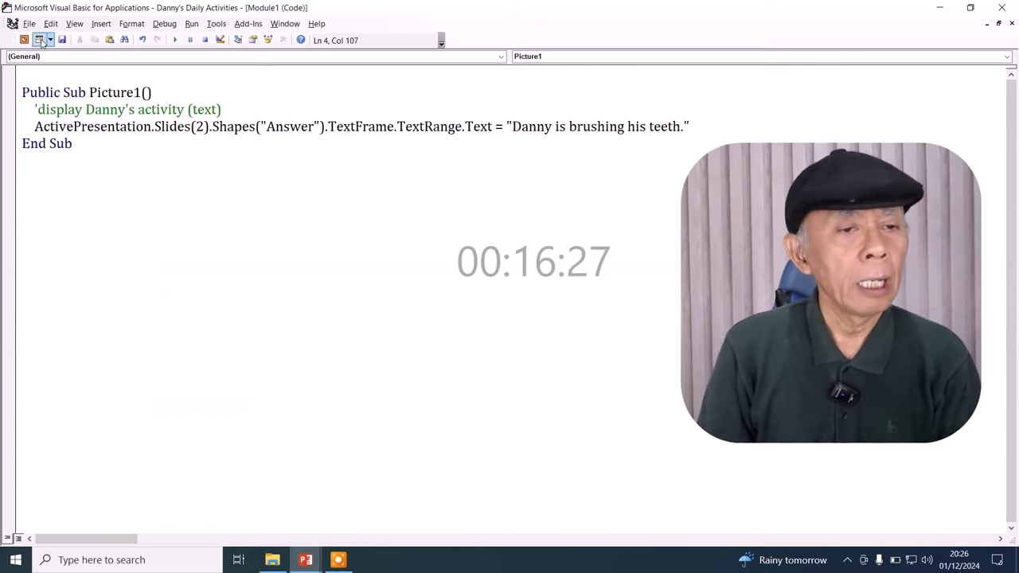
- Replay slide 2 as a slide show to check the answer, then end the show
{"action": "left_click", "coordinate": [24, 39]}
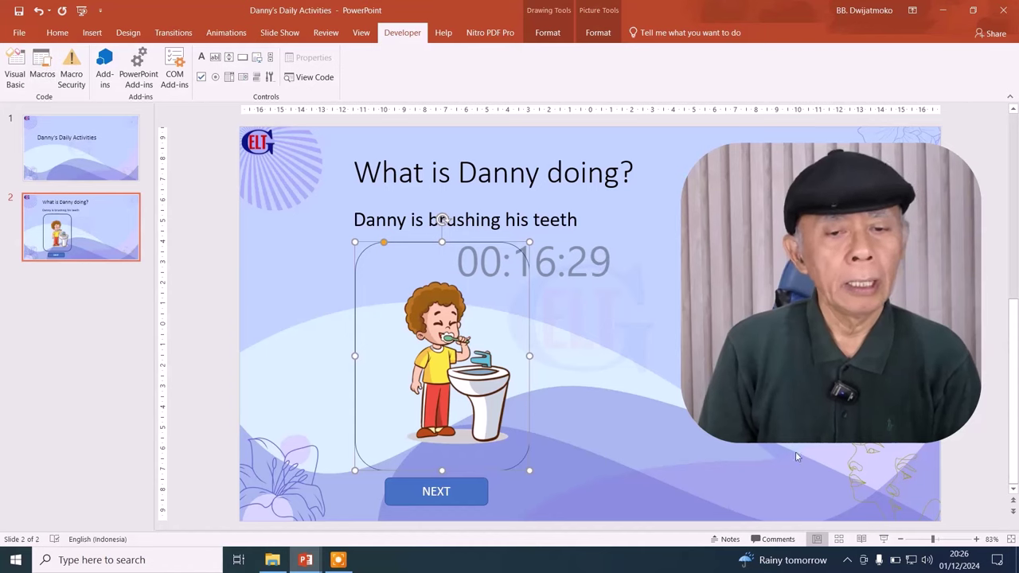
{"action": "left_click", "coordinate": [884, 542]}
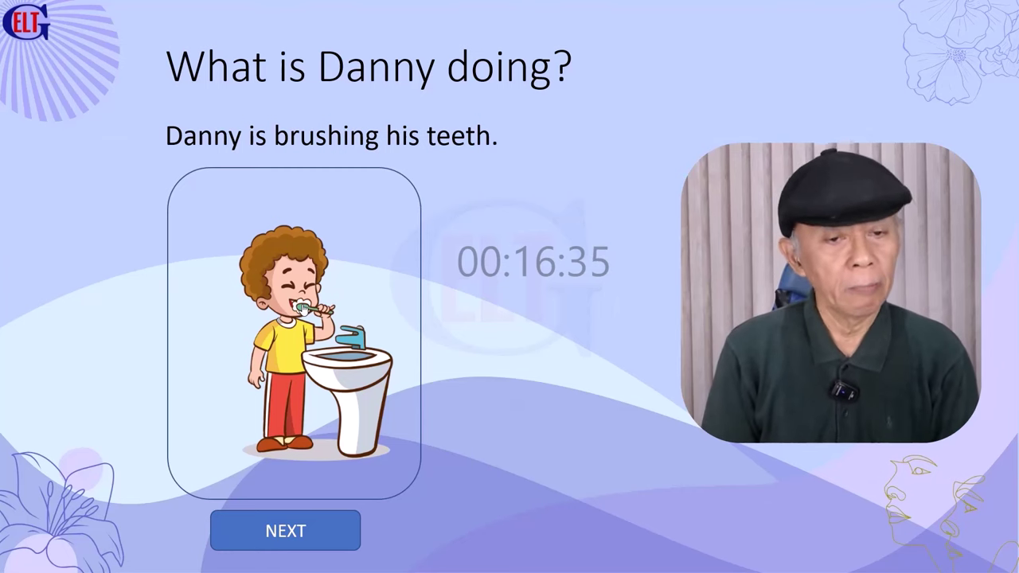
{"action": "key", "text": "Escape"}
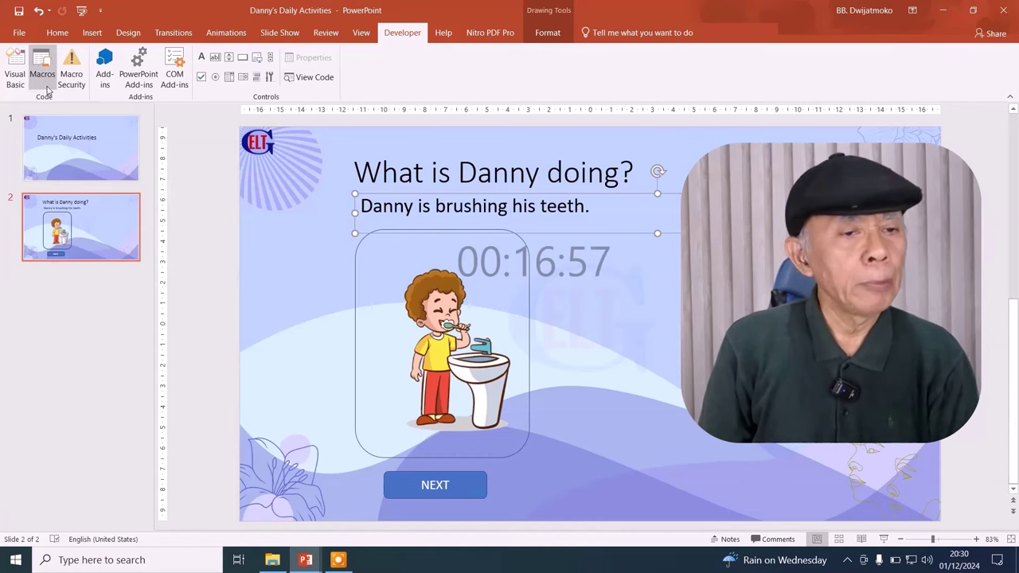
- Insert an empty public Sub named Move_Next after Picture1 in Module1
{"action": "left_click", "coordinate": [15, 67]}
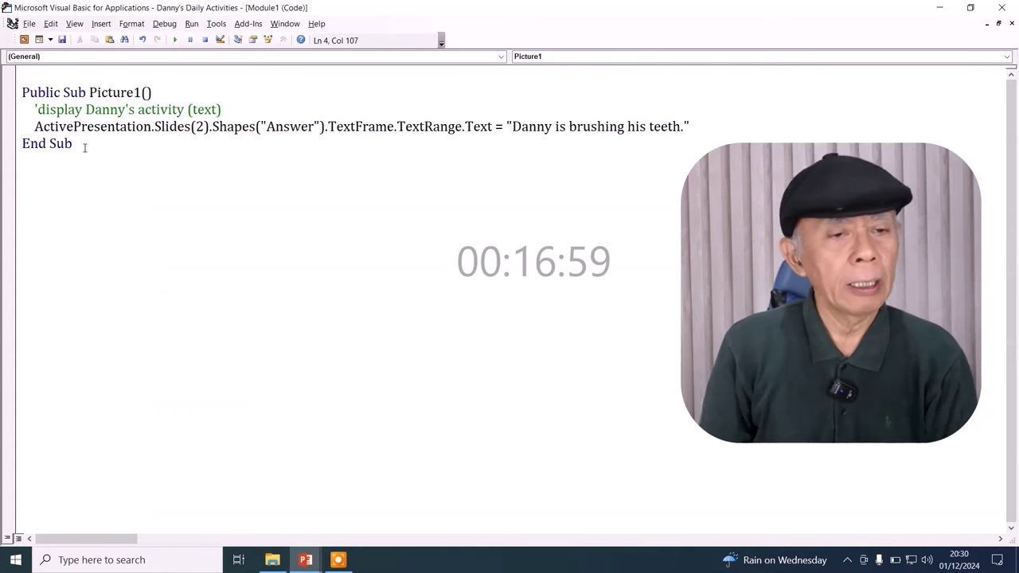
{"action": "key", "text": "Return"}
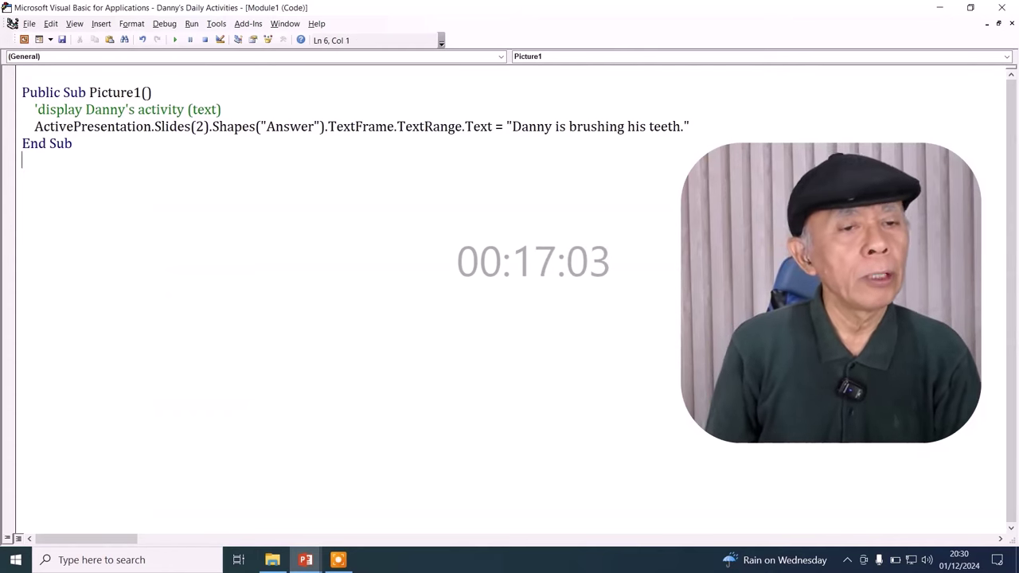
{"action": "left_click", "coordinate": [102, 24]}
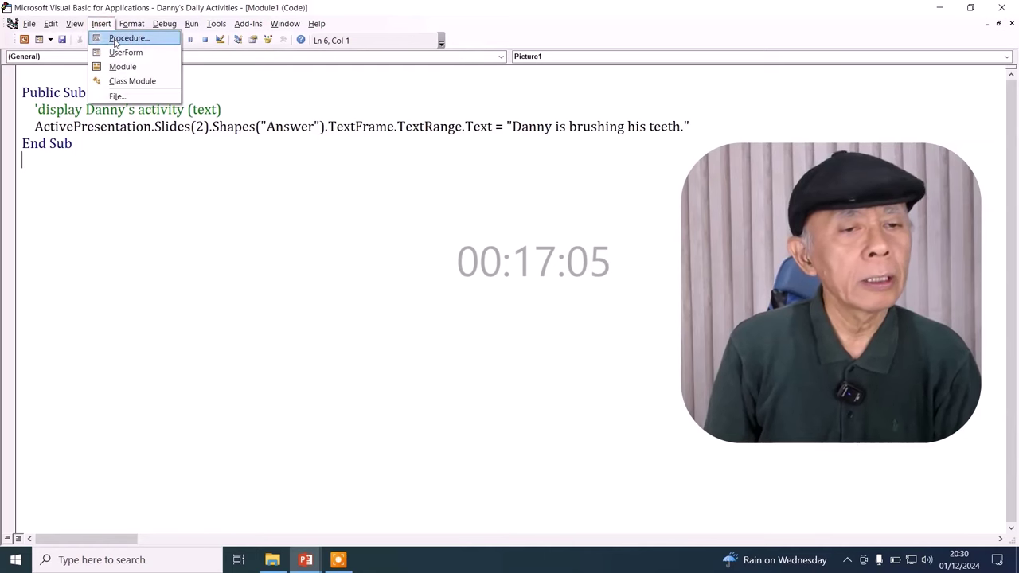
{"action": "left_click", "coordinate": [118, 39]}
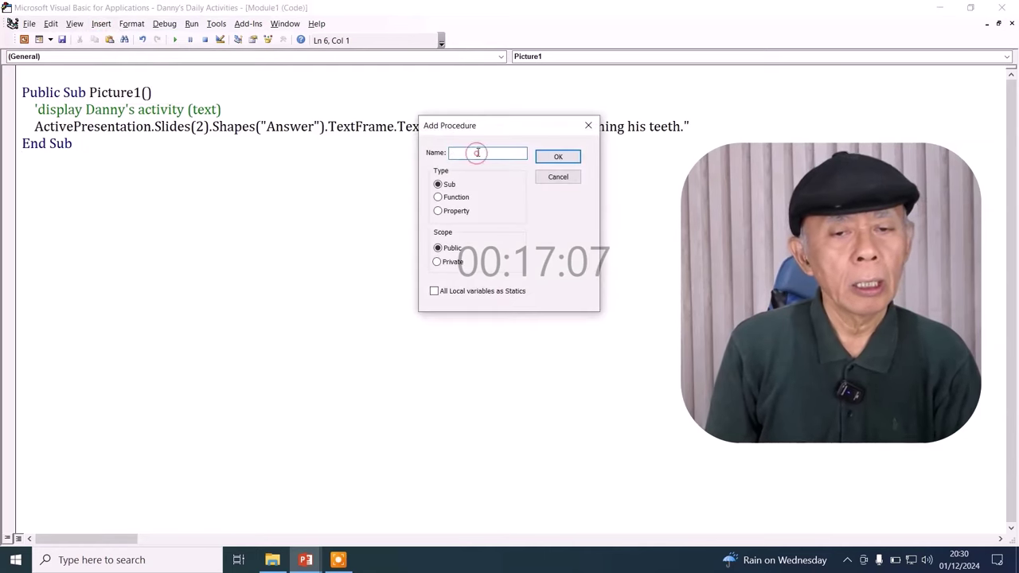
{"action": "type", "text": "Move"}
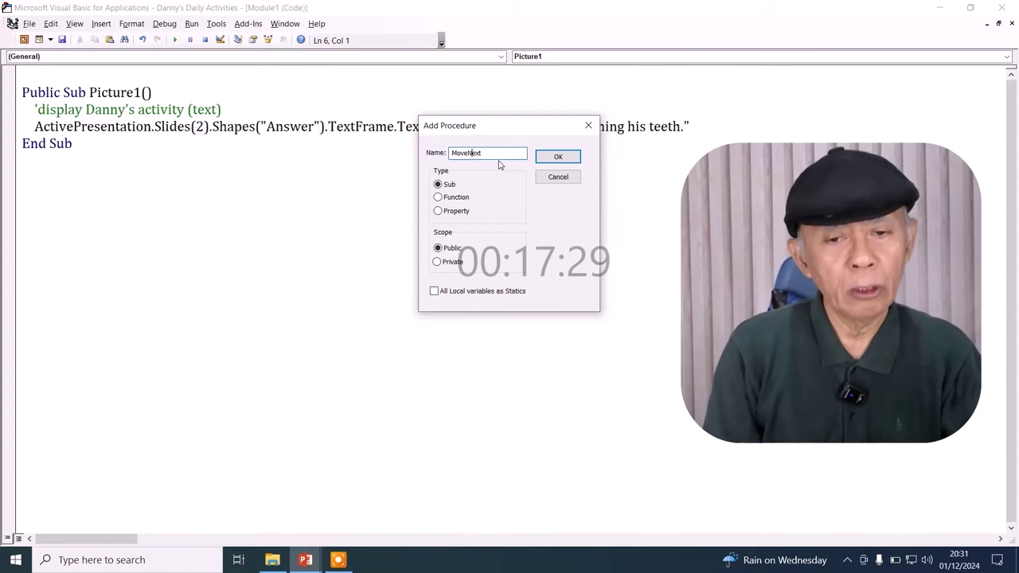
{"action": "type", "text": "_"}
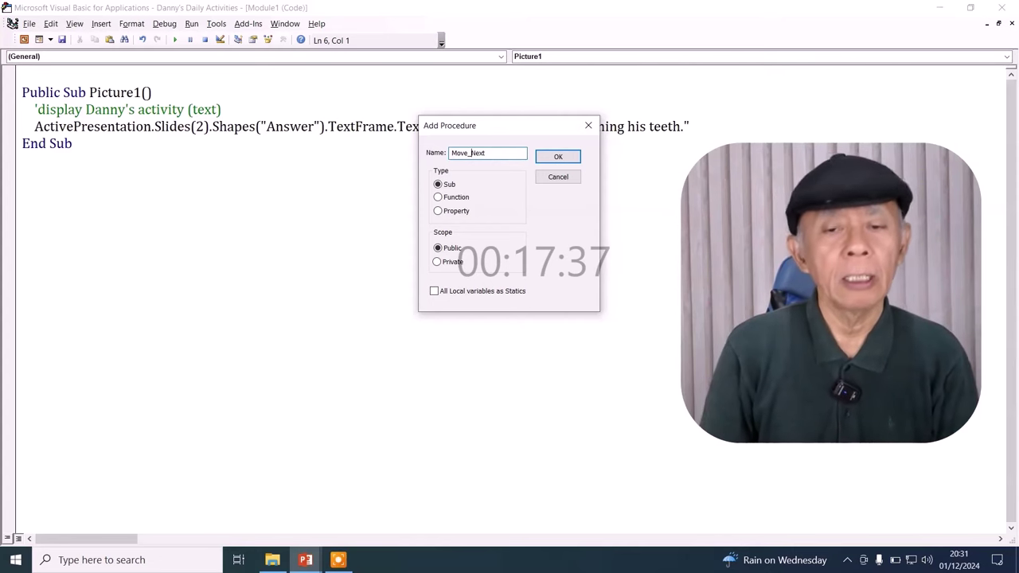
{"action": "left_click", "coordinate": [556, 158]}
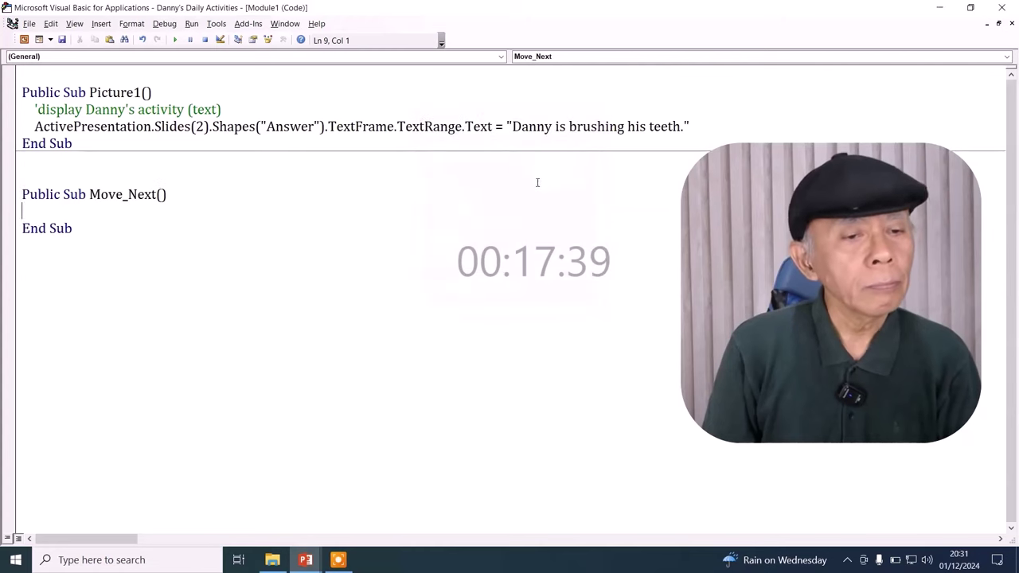
- Add the comment 'moving to the next slide inside Move_Next
{"action": "key", "text": "Tab"}
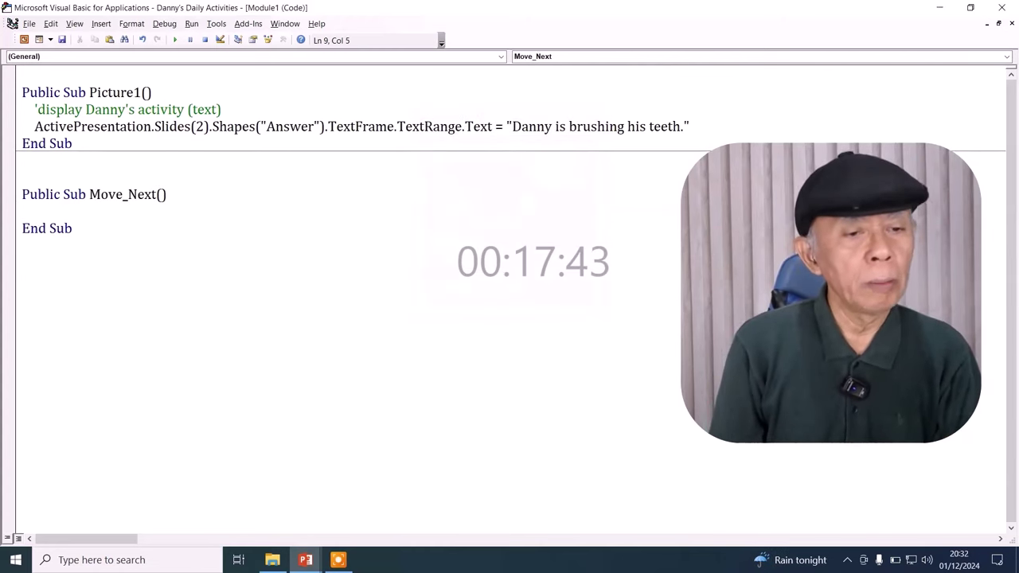
{"action": "type", "text": "'mov"}
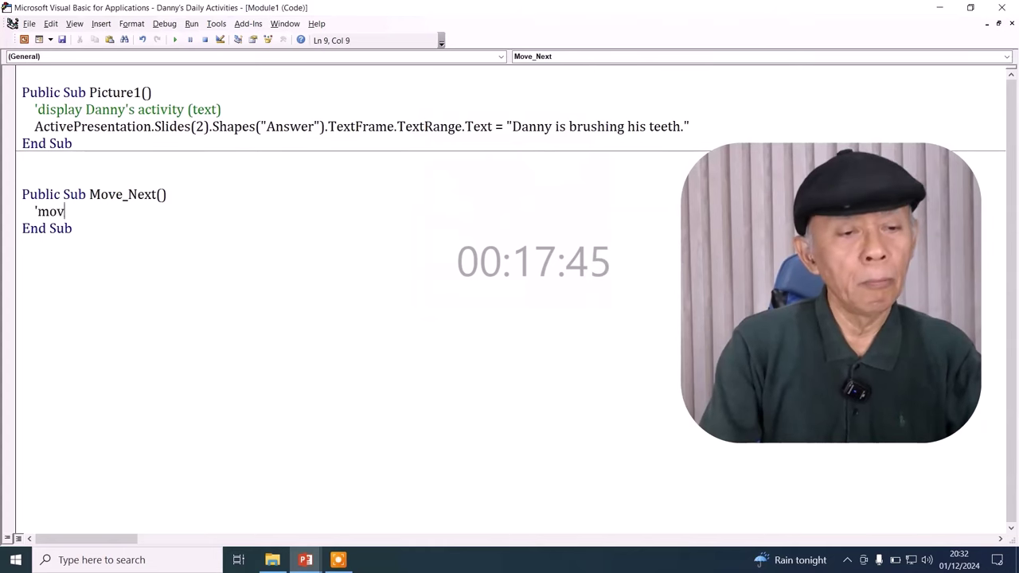
{"action": "type", "text": "next mak"}
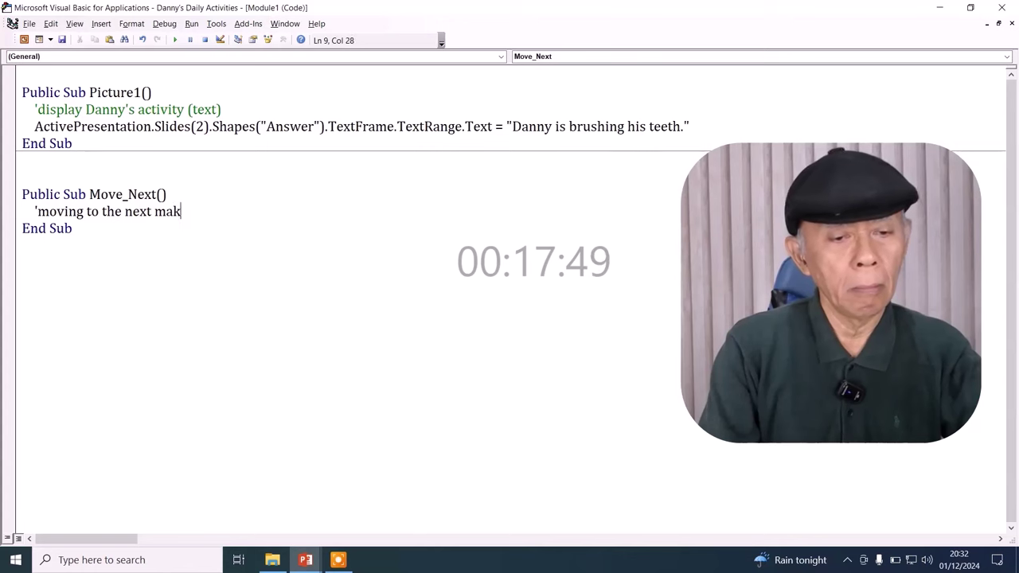
{"action": "key", "text": "BackSpace"}
{"action": "key", "text": "BackSpace"}
{"action": "key", "text": "BackSpace"}
{"action": "type", "text": "slide"}
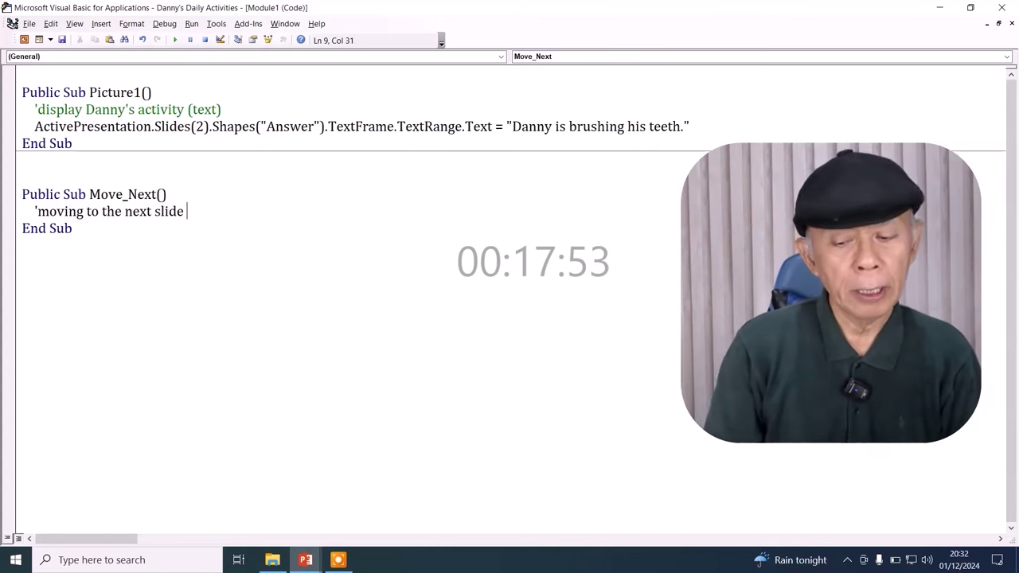
{"action": "key", "text": "Return"}
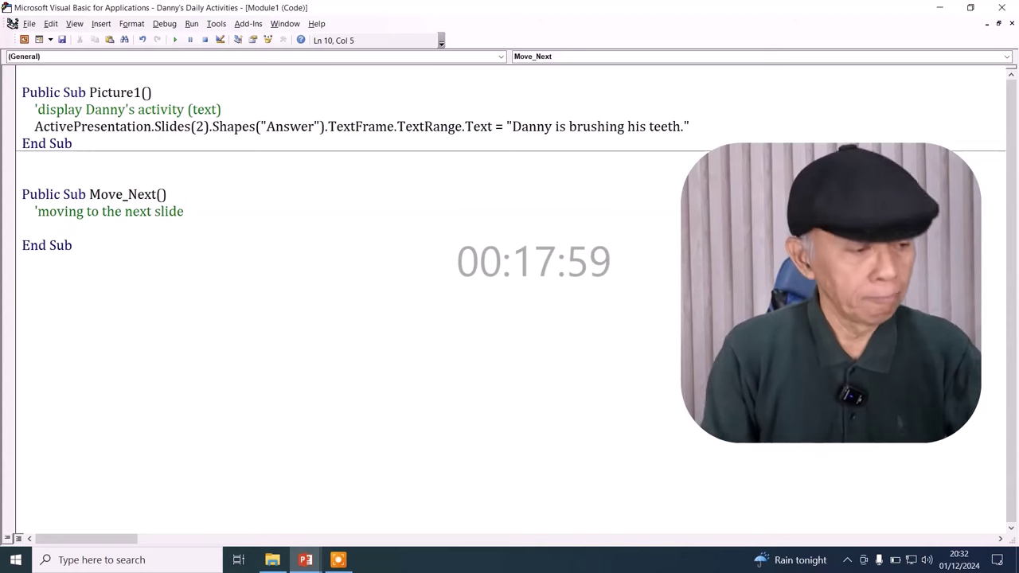
- Add ActivePresentation.SlideShowWindow.View.Next below the comment and return to PowerPoint
{"action": "type", "text": "XR"}
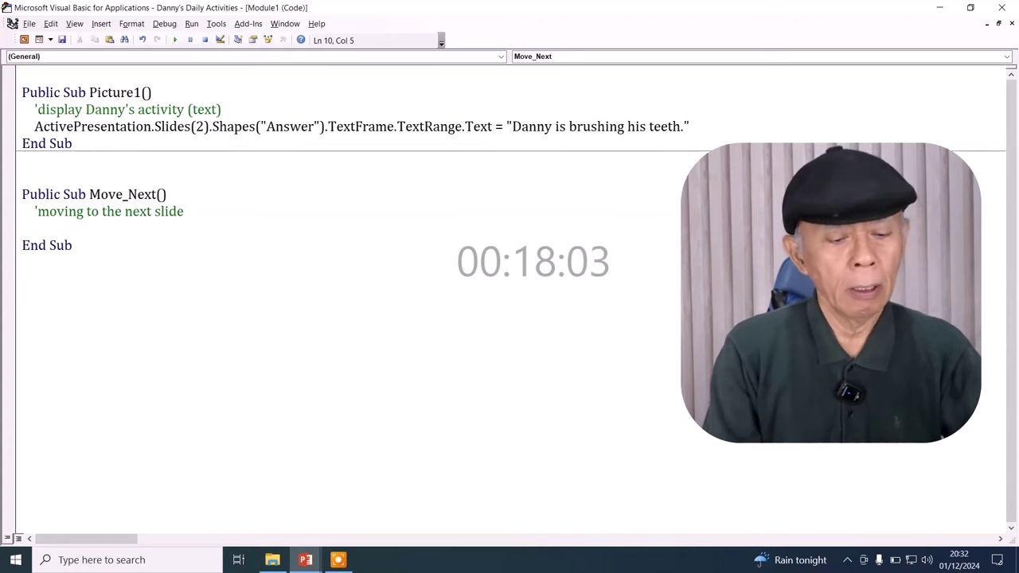
{"action": "type", "text": "activ"}
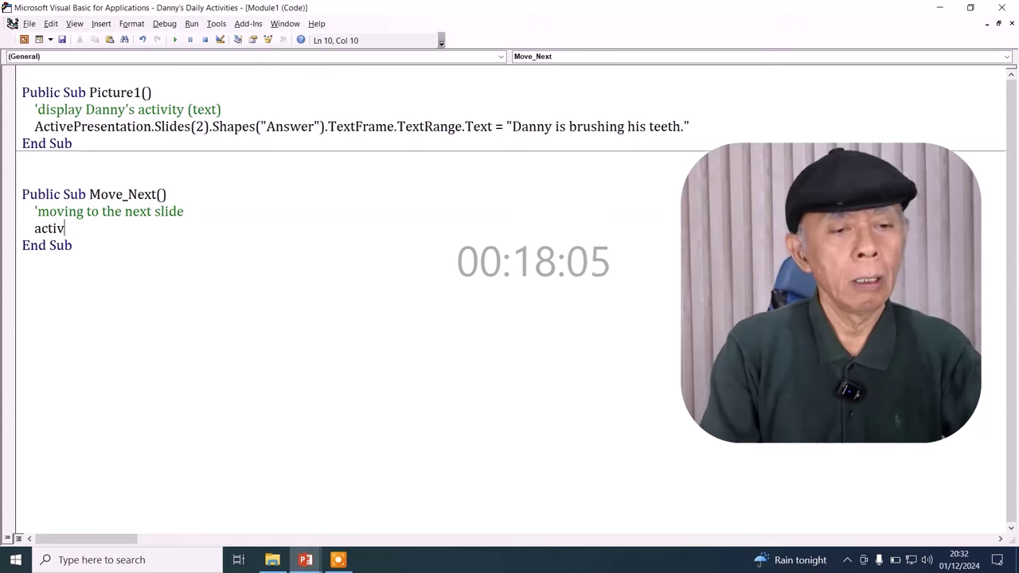
{"action": "type", "text": "epresentation"}
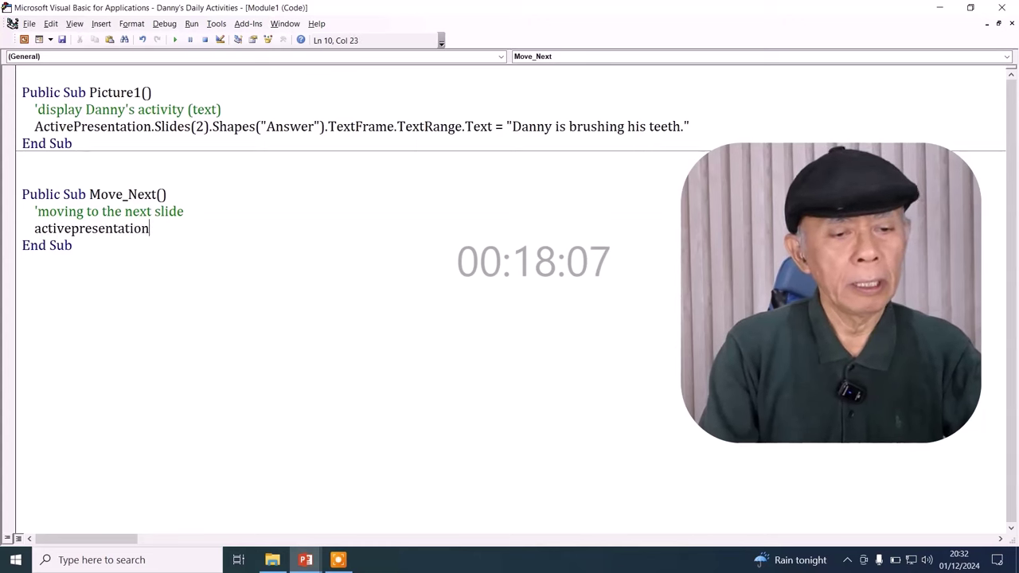
{"action": "type", "text": ".sli"}
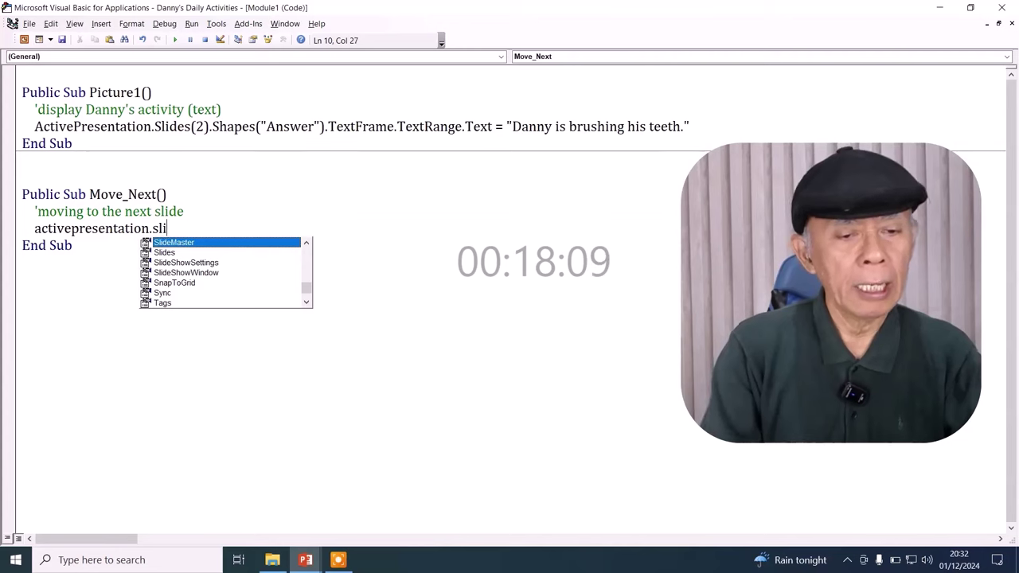
{"action": "key", "text": "Down"}
{"action": "key", "text": "Down"}
{"action": "key", "text": "Down"}
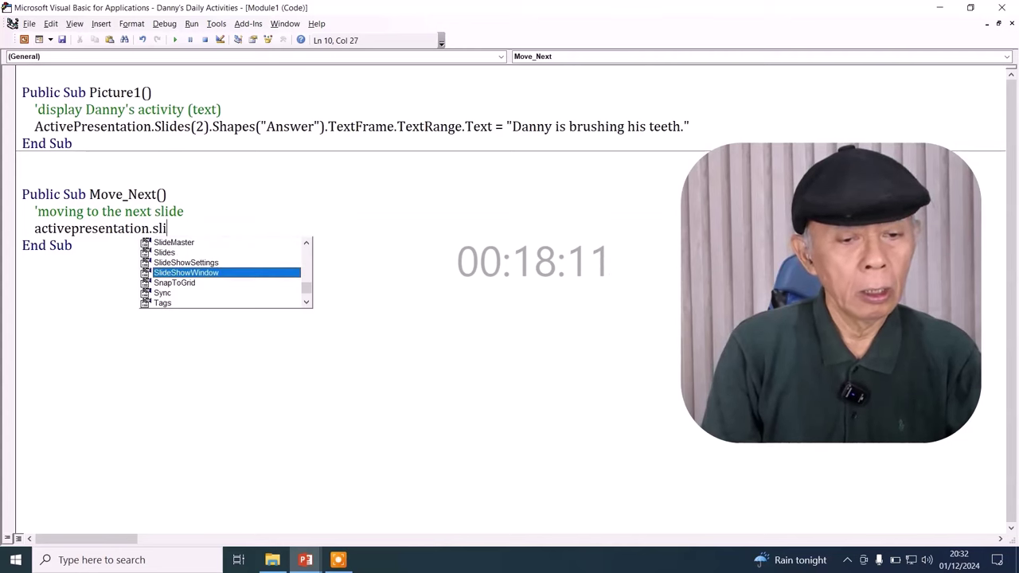
{"action": "type", "text": "."}
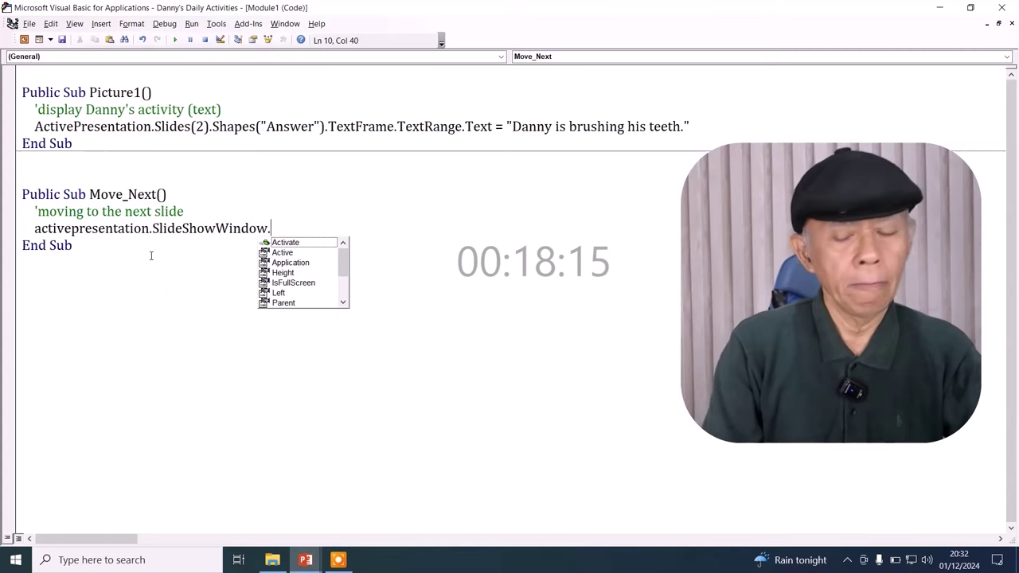
{"action": "type", "text": "vi"}
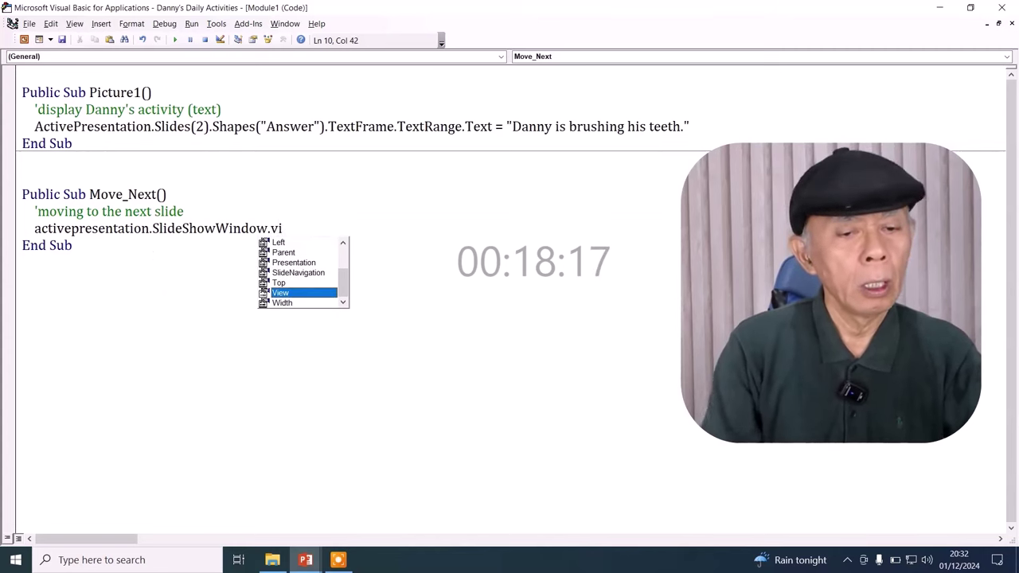
{"action": "type", "text": "."}
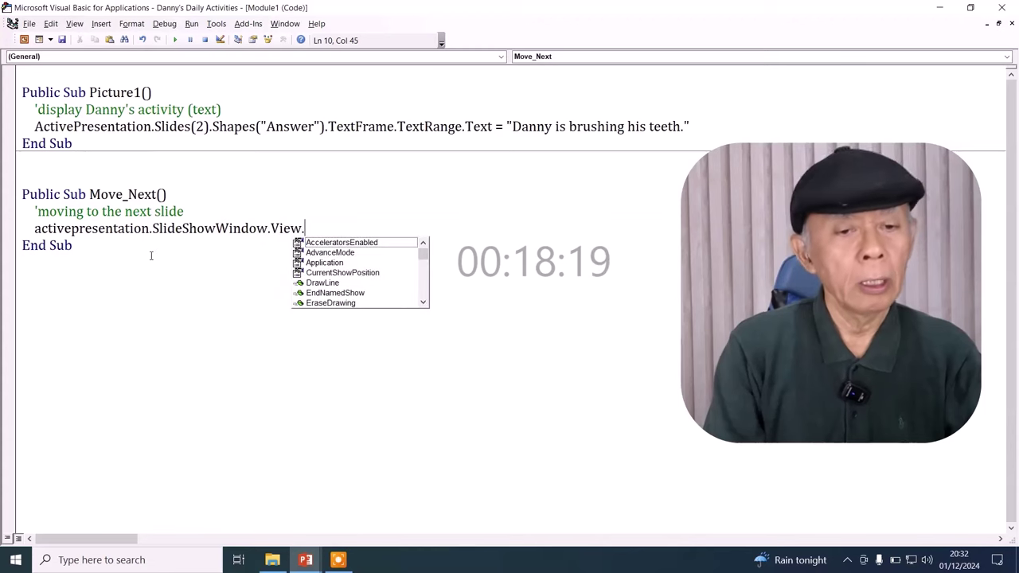
{"action": "type", "text": "ne"}
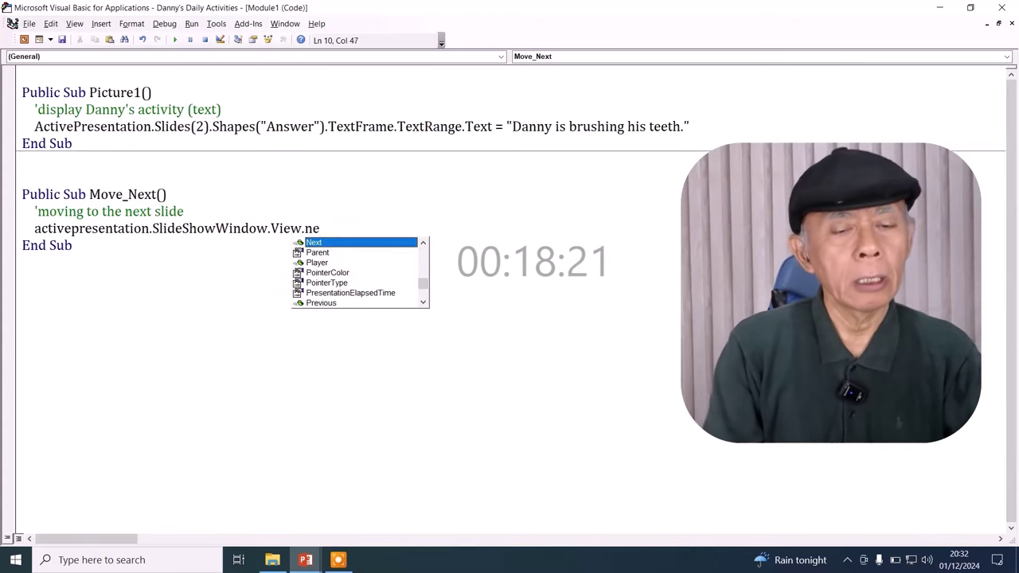
{"action": "key", "text": "Tab"}
{"action": "left_click", "coordinate": [151, 255]}
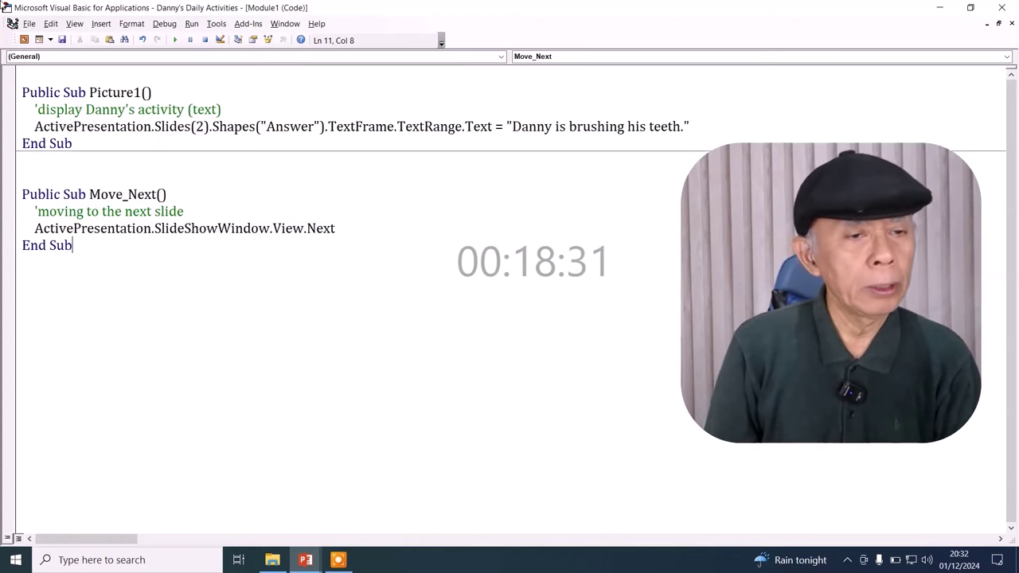
{"action": "left_click", "coordinate": [22, 40]}
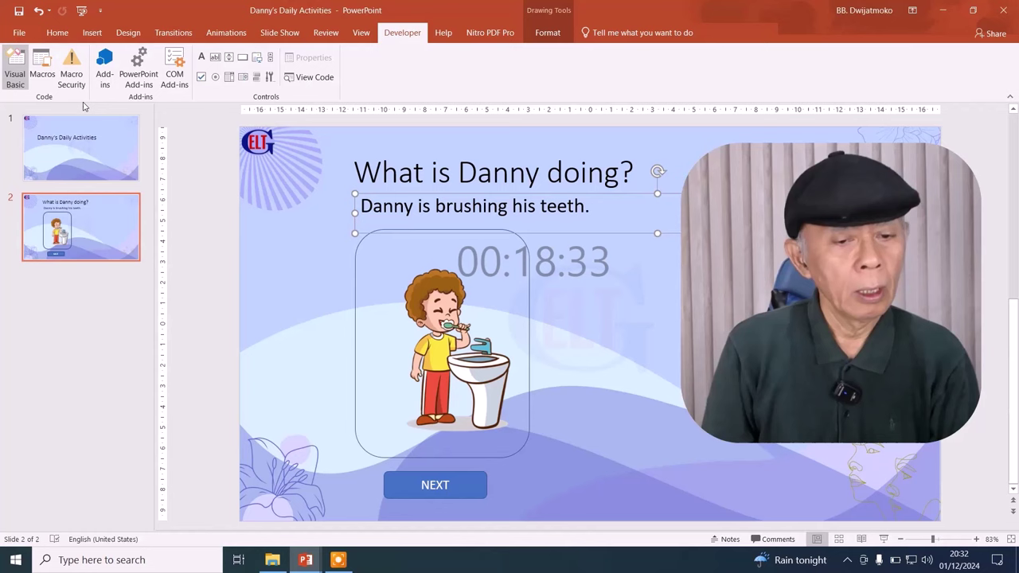
- Set the NEXT button's click action on slide 2 to Run macro: Move_Next
{"action": "left_click", "coordinate": [480, 479]}
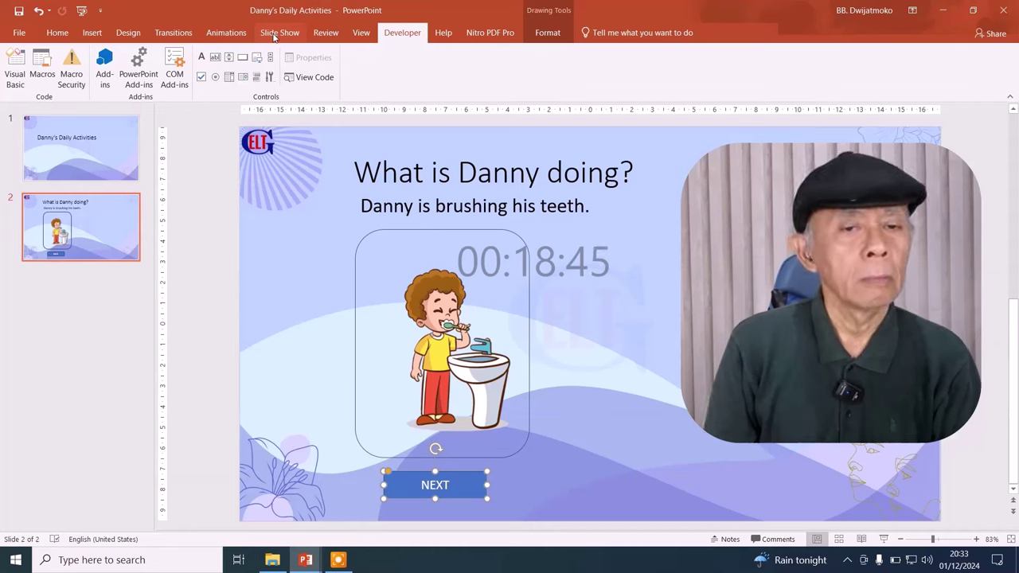
{"action": "left_click", "coordinate": [92, 35]}
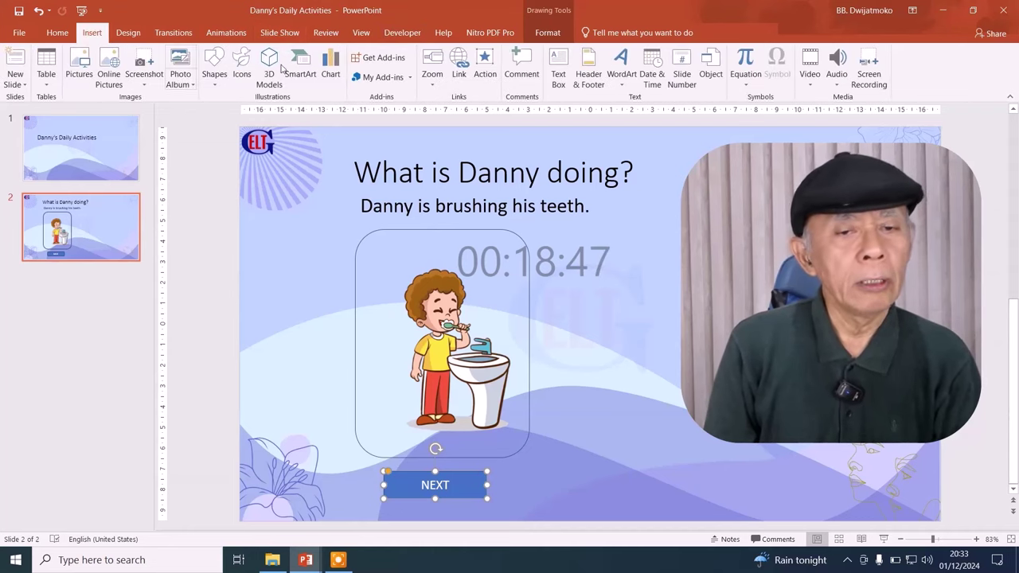
{"action": "left_click", "coordinate": [484, 72]}
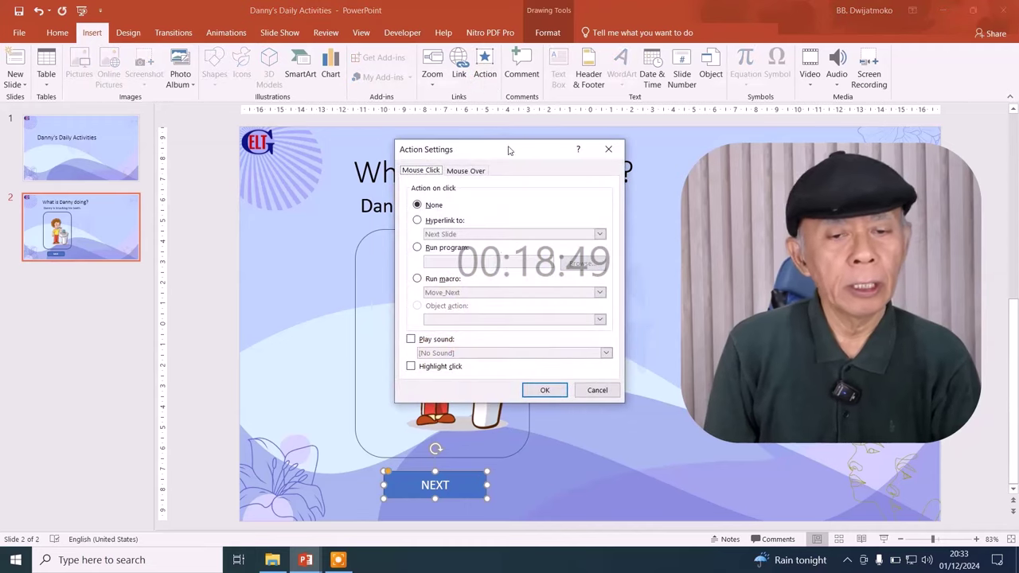
{"action": "left_click", "coordinate": [442, 279]}
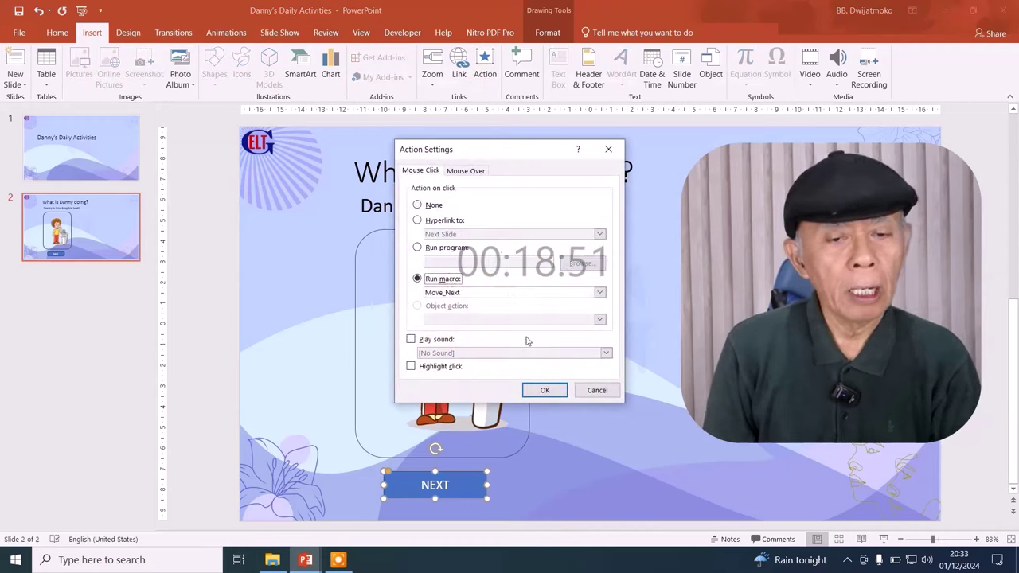
{"action": "left_click", "coordinate": [544, 390]}
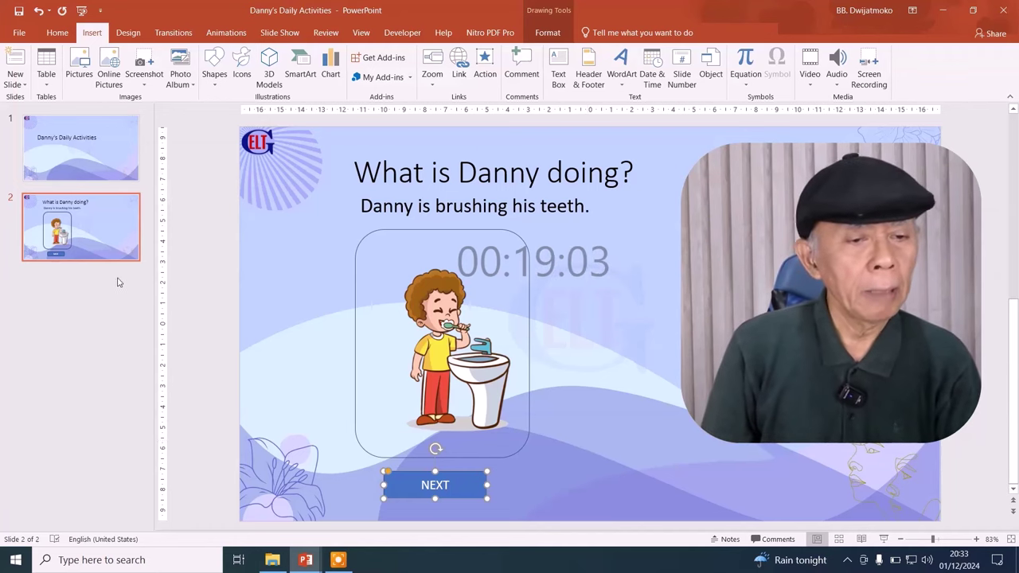
- Duplicate the activity slide four times to create slides 3–6, then select slide 3's picture frame
{"action": "right_click", "coordinate": [118, 250]}
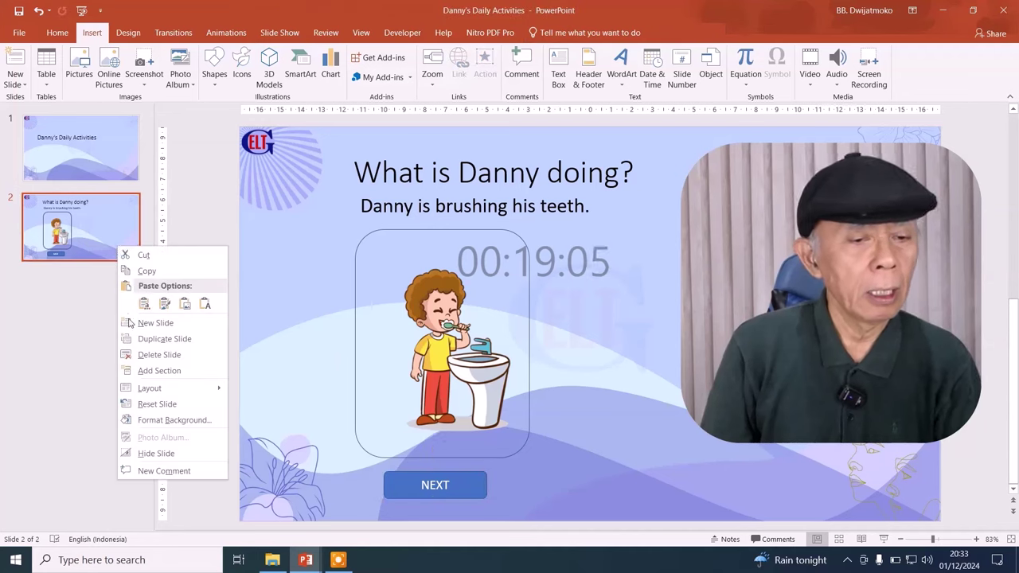
{"action": "left_click", "coordinate": [140, 346]}
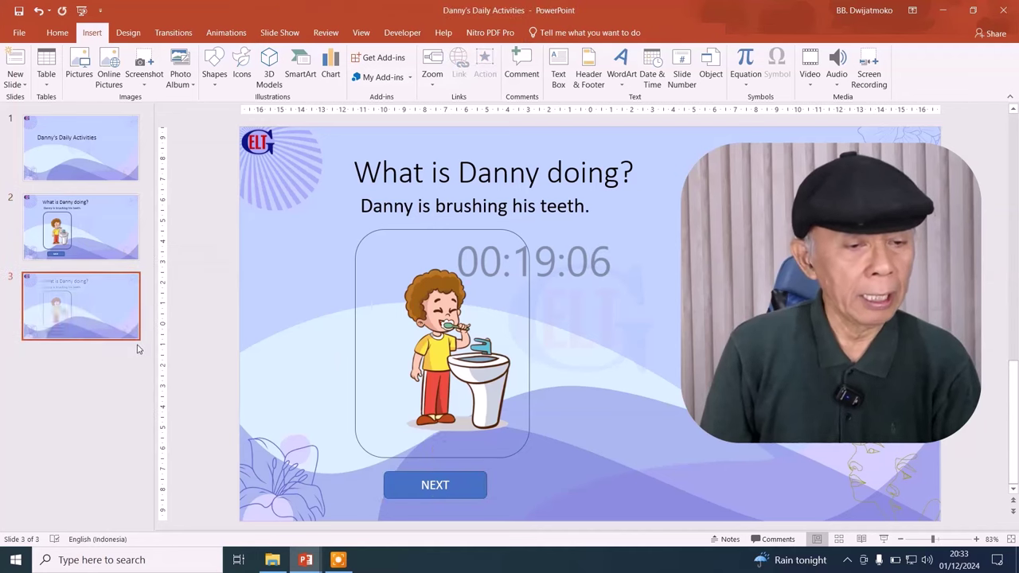
{"action": "right_click", "coordinate": [116, 312]}
{"action": "left_click", "coordinate": [179, 173]}
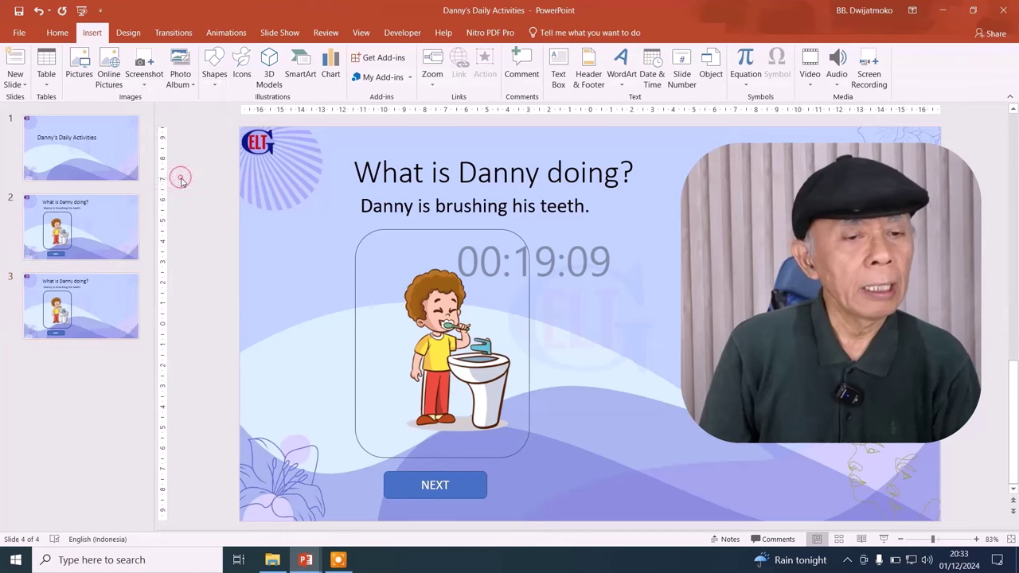
{"action": "right_click", "coordinate": [85, 381]}
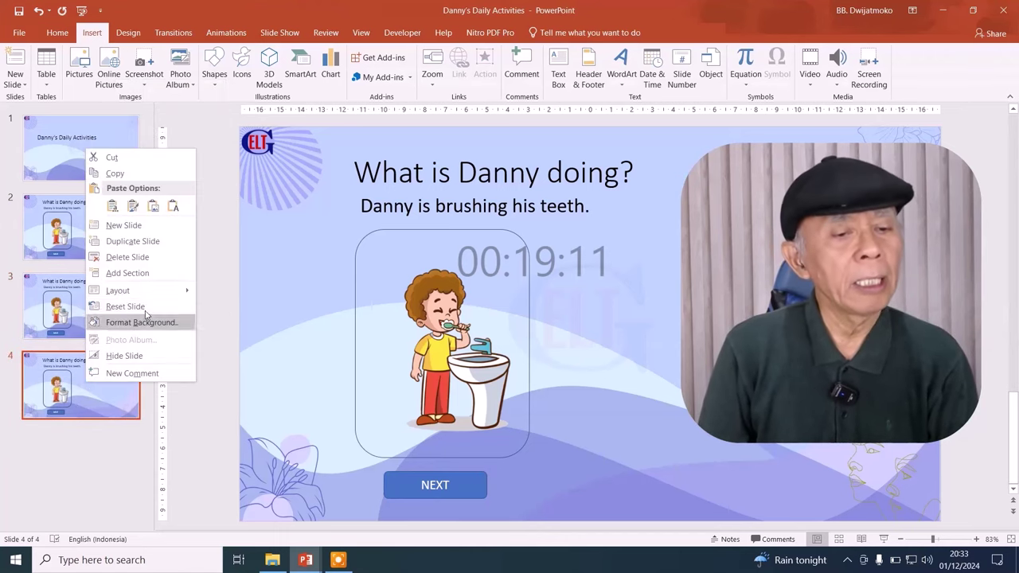
{"action": "left_click", "coordinate": [161, 248]}
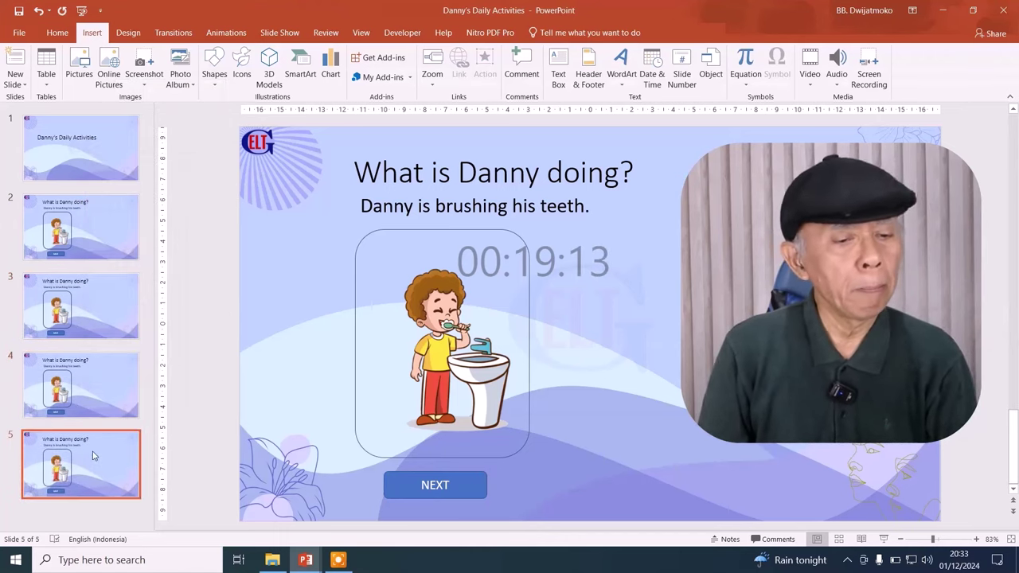
{"action": "right_click", "coordinate": [137, 458]}
{"action": "left_click", "coordinate": [183, 315]}
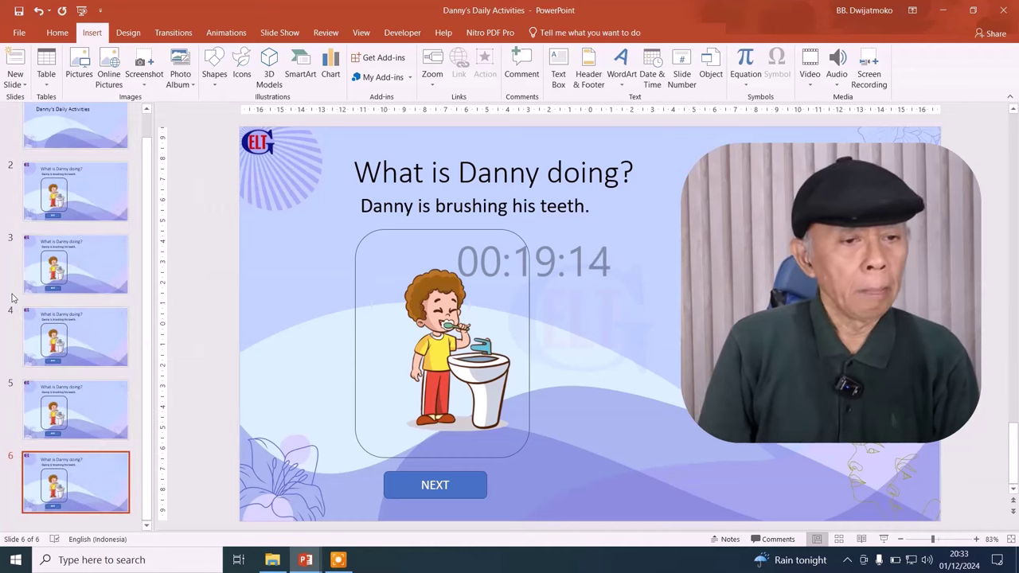
{"action": "left_click", "coordinate": [94, 260]}
{"action": "left_click", "coordinate": [477, 287]}
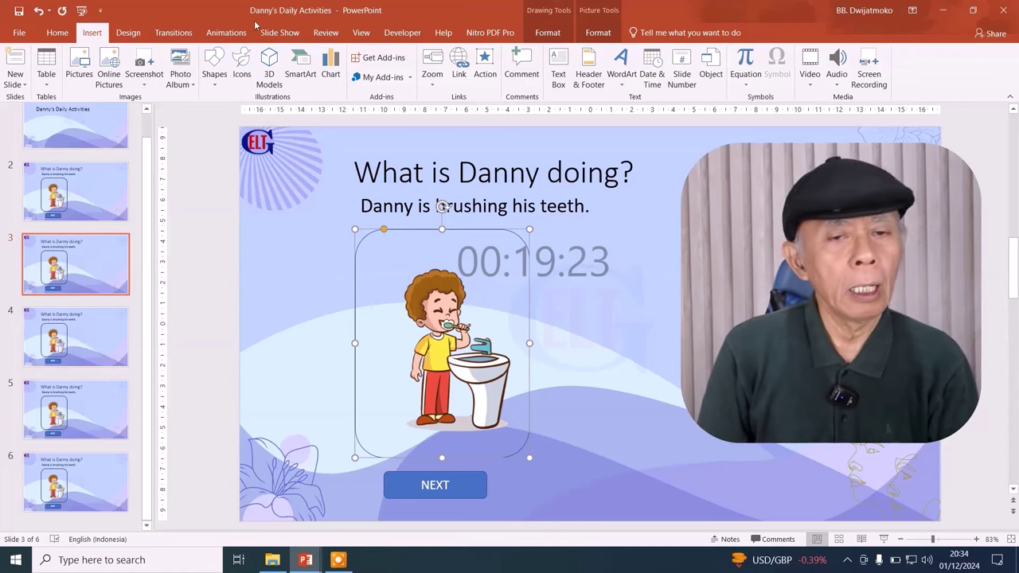
- Fill slide 3's picture frame with image 3, Danny eating at a table
{"action": "left_click", "coordinate": [52, 33]}
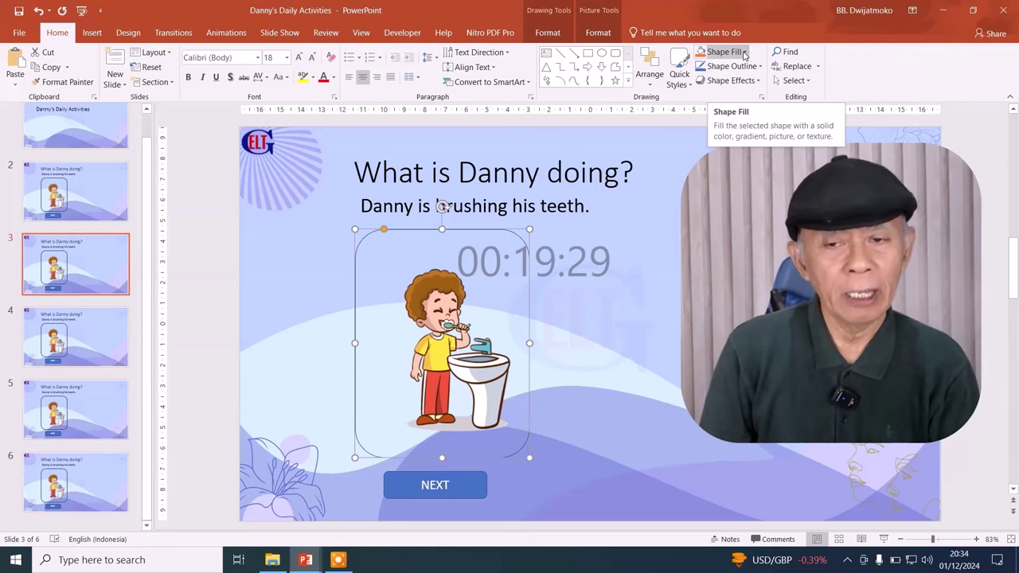
{"action": "left_click", "coordinate": [744, 53]}
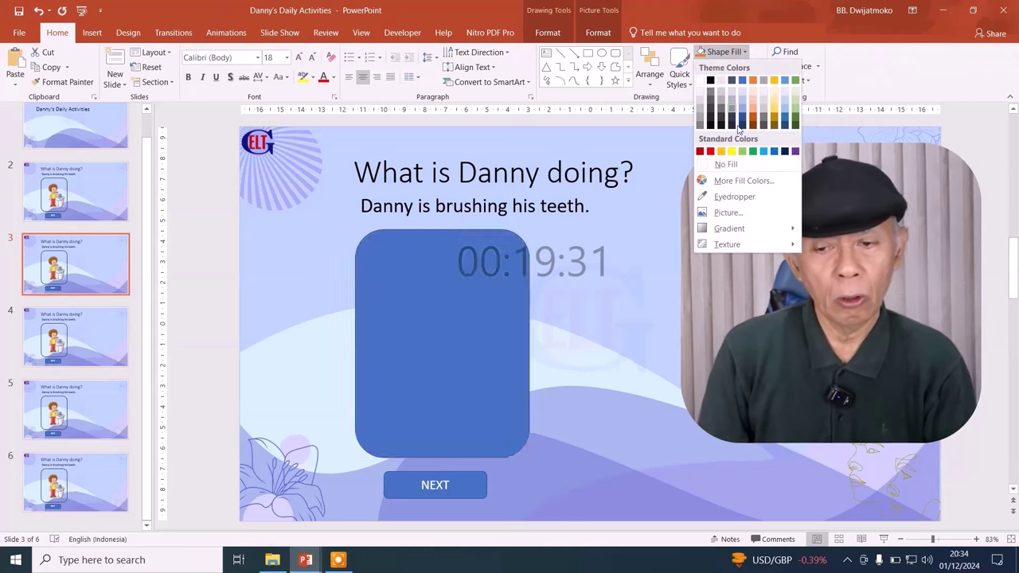
{"action": "left_click", "coordinate": [725, 207]}
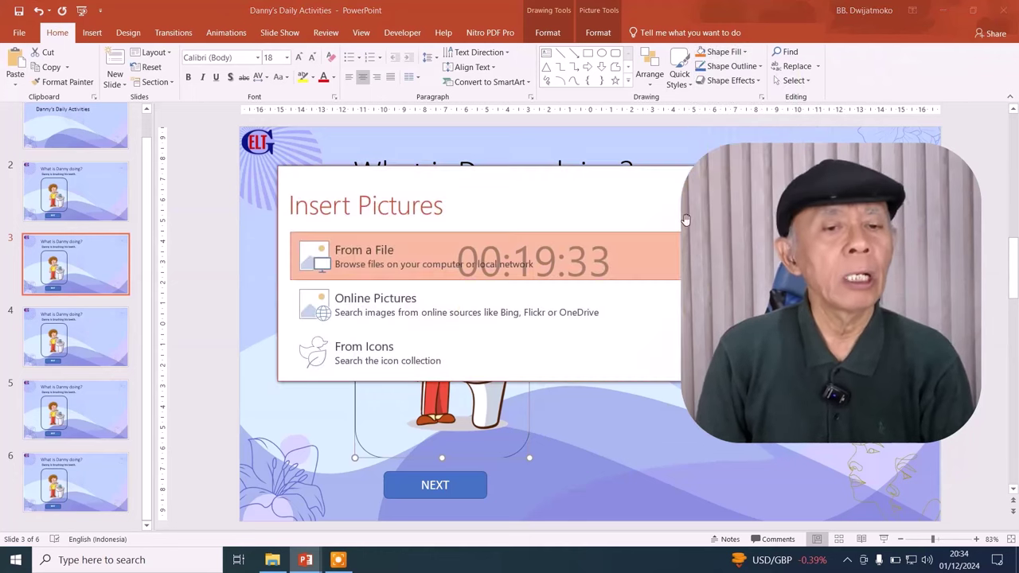
{"action": "left_click", "coordinate": [384, 253]}
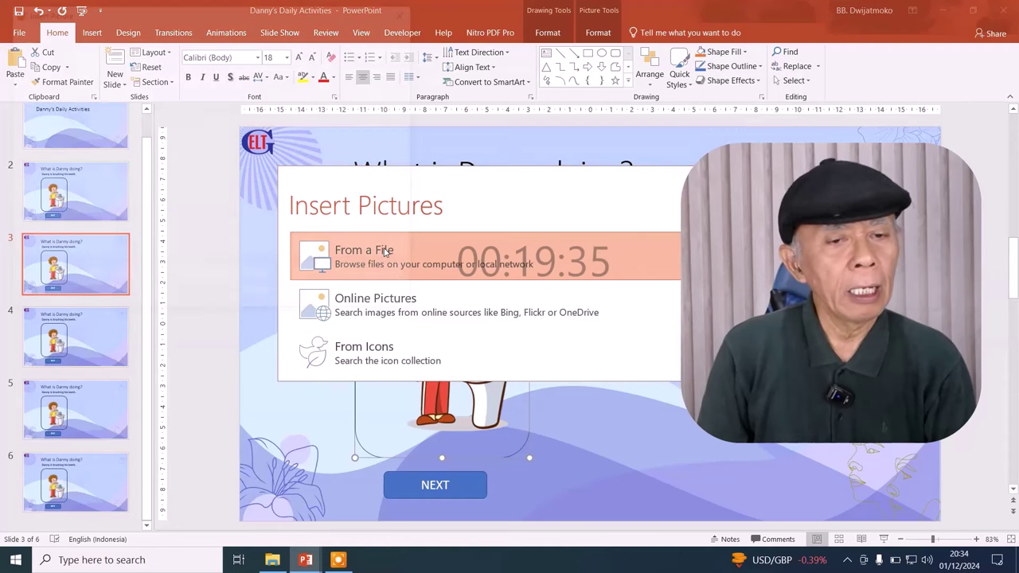
{"action": "left_click", "coordinate": [242, 115]}
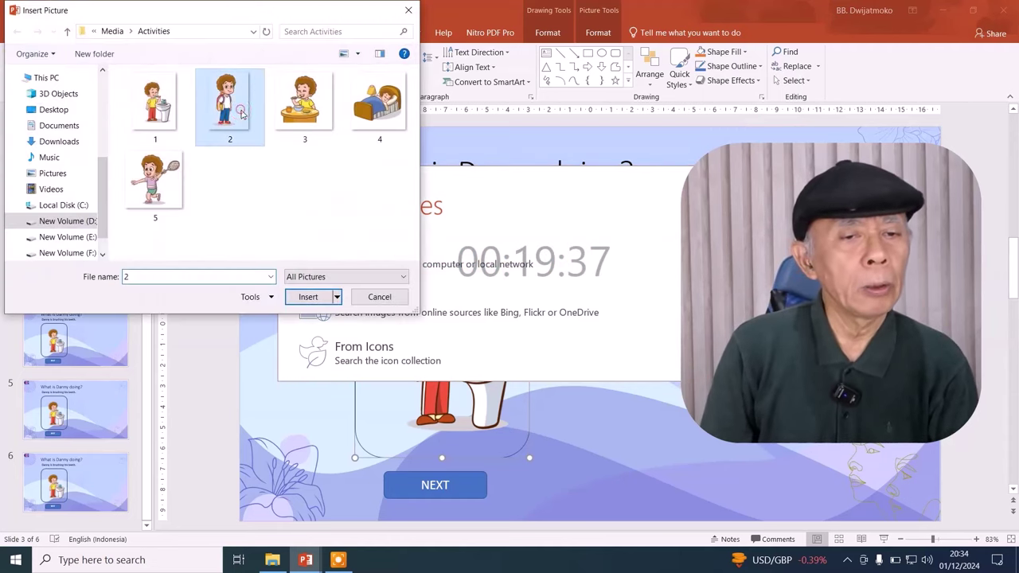
{"action": "left_click", "coordinate": [307, 112]}
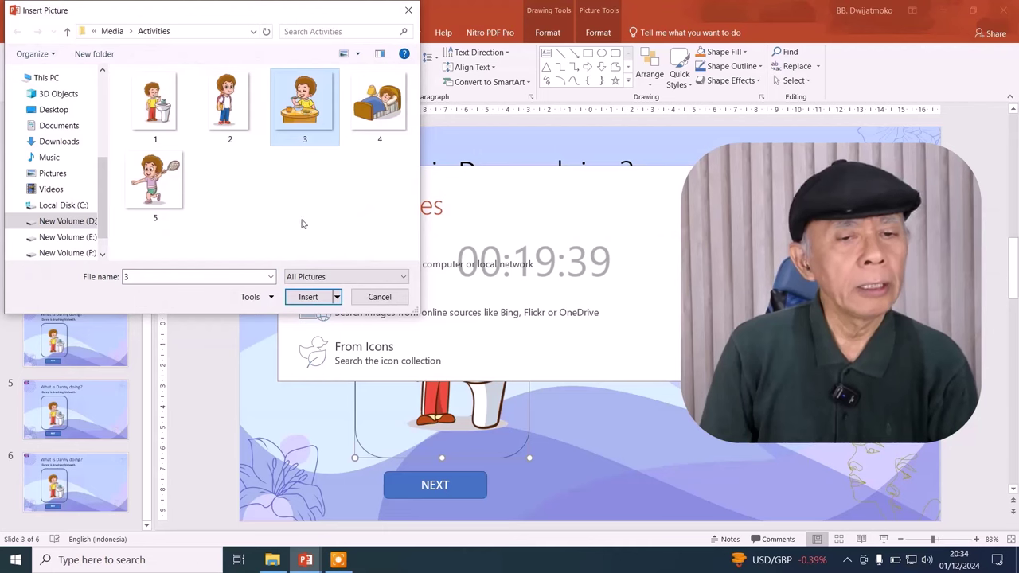
{"action": "left_click", "coordinate": [307, 296]}
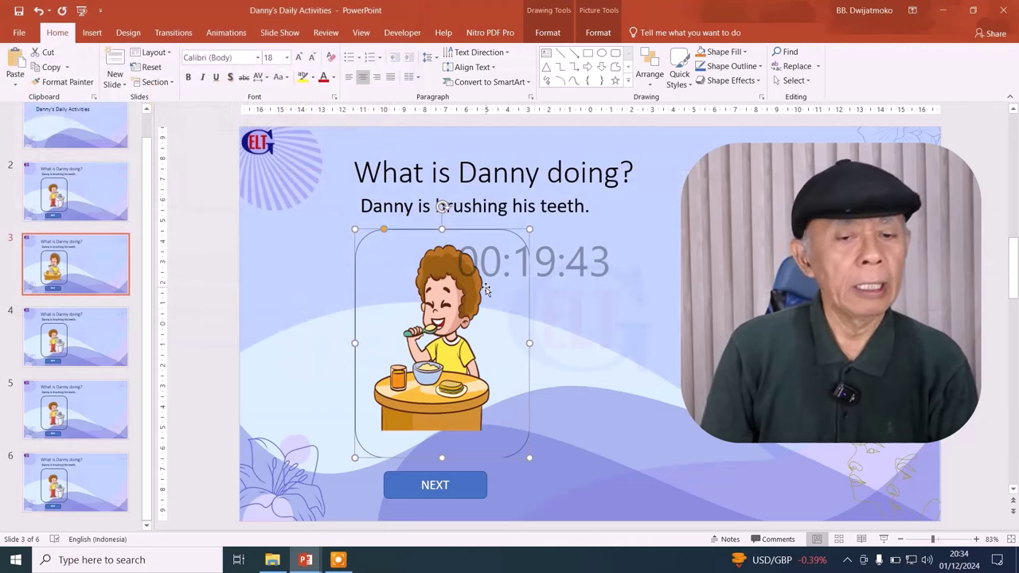
{"action": "scroll", "coordinate": [443, 307], "scroll_direction": "down", "scroll_amount": 1}
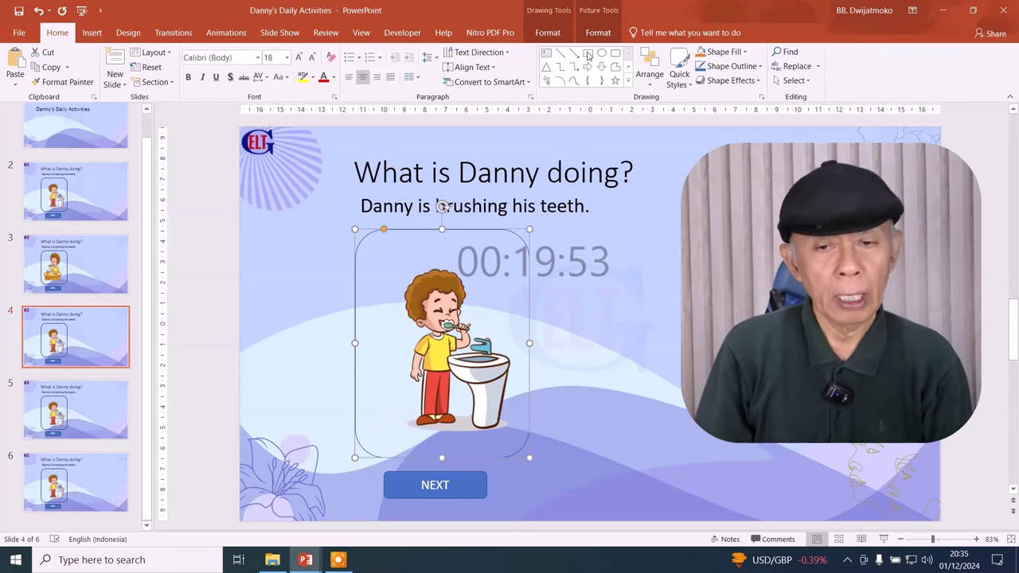
- Fill slide 4's picture frame with image 2, the boy with a backpack
{"action": "left_click", "coordinate": [747, 56]}
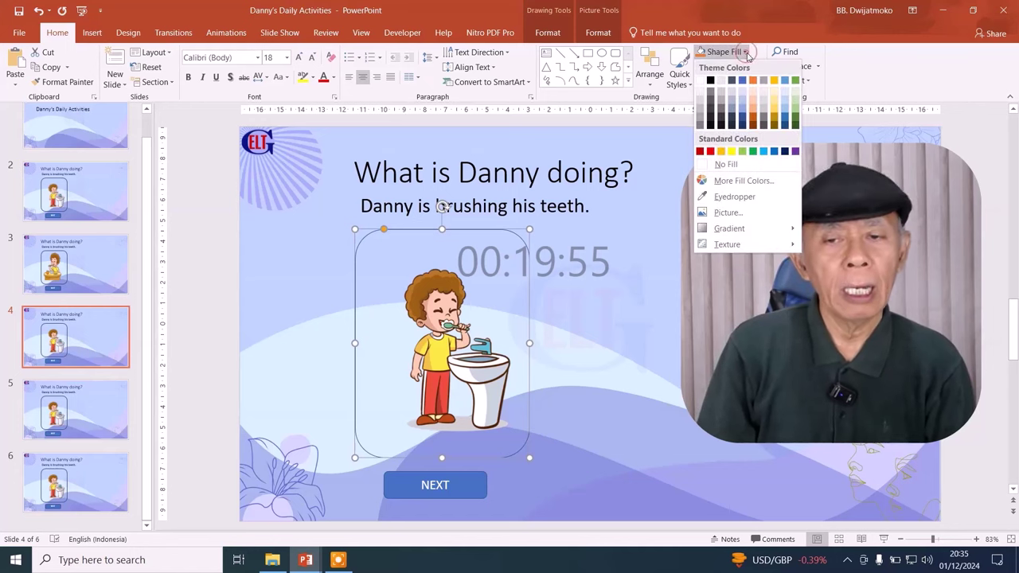
{"action": "left_click", "coordinate": [728, 213]}
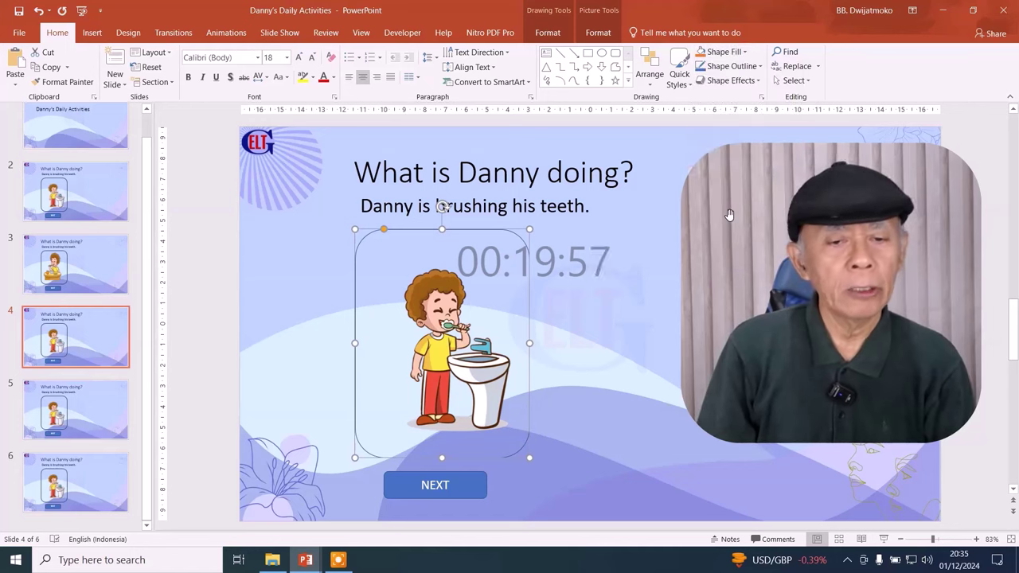
{"action": "left_click", "coordinate": [475, 265]}
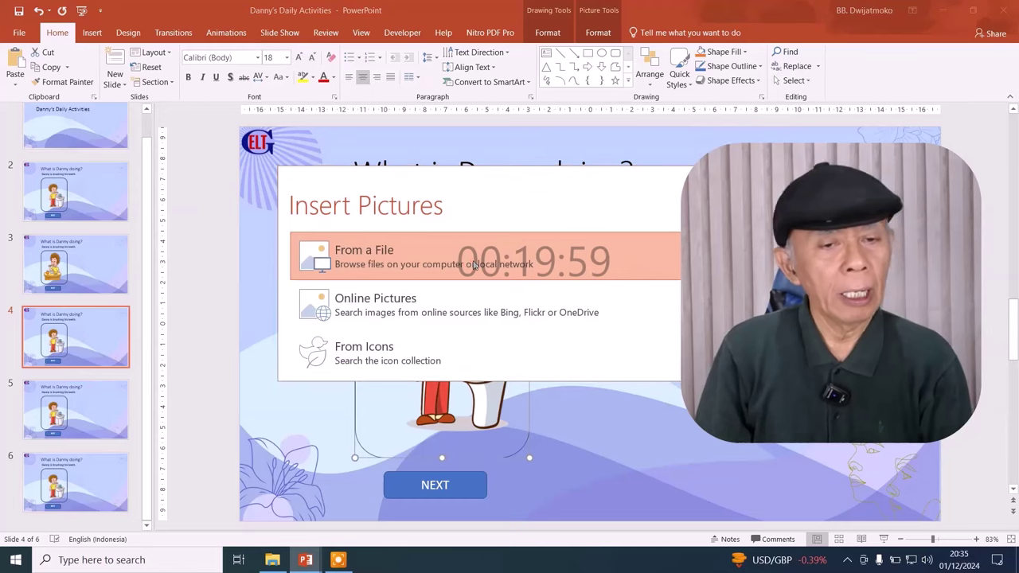
{"action": "left_click", "coordinate": [235, 109]}
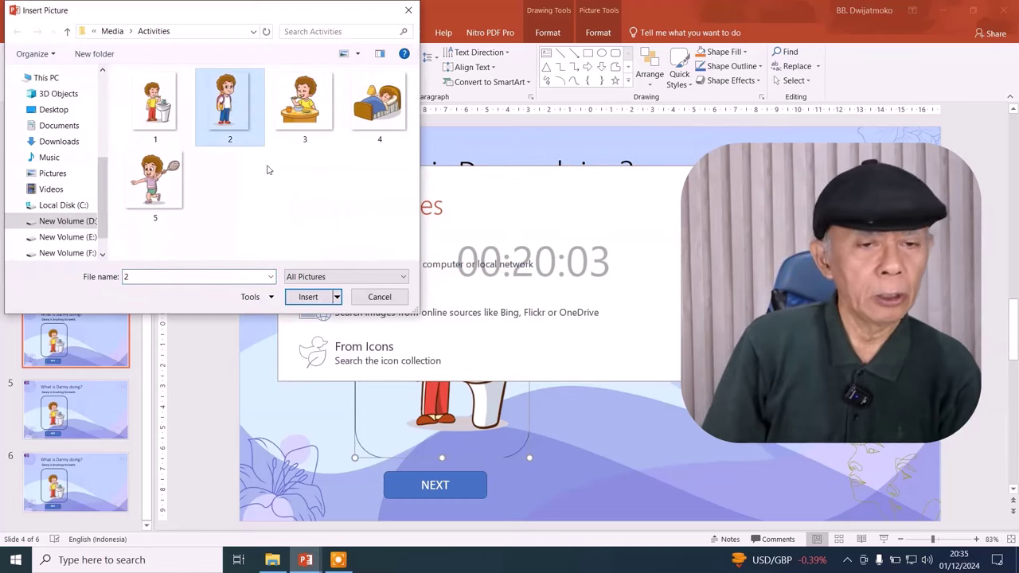
{"action": "left_click", "coordinate": [307, 297]}
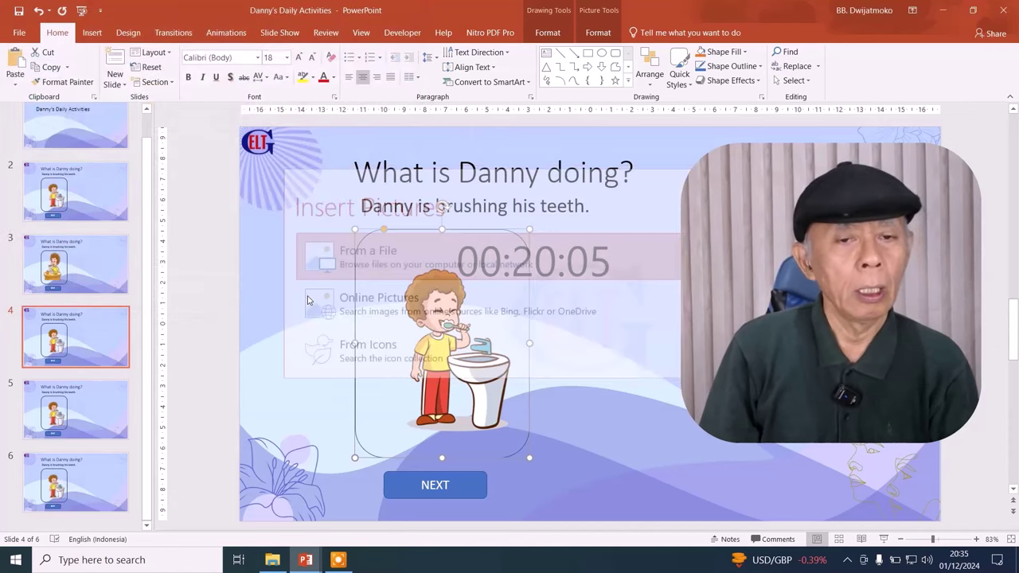
- Fill slide 5's picture frame with image 5, Danny playing tennis
{"action": "left_click", "coordinate": [80, 414]}
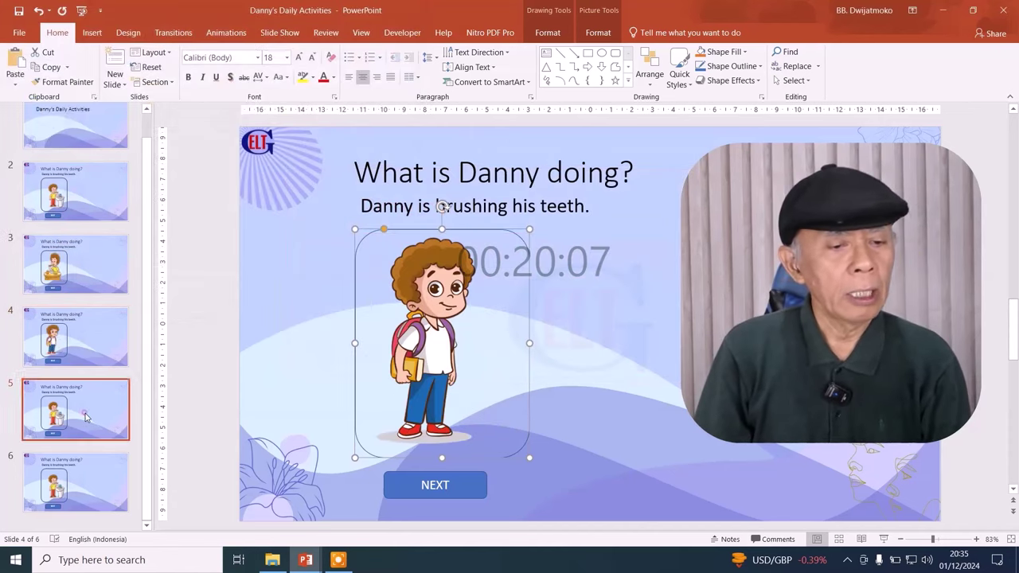
{"action": "left_click", "coordinate": [384, 351]}
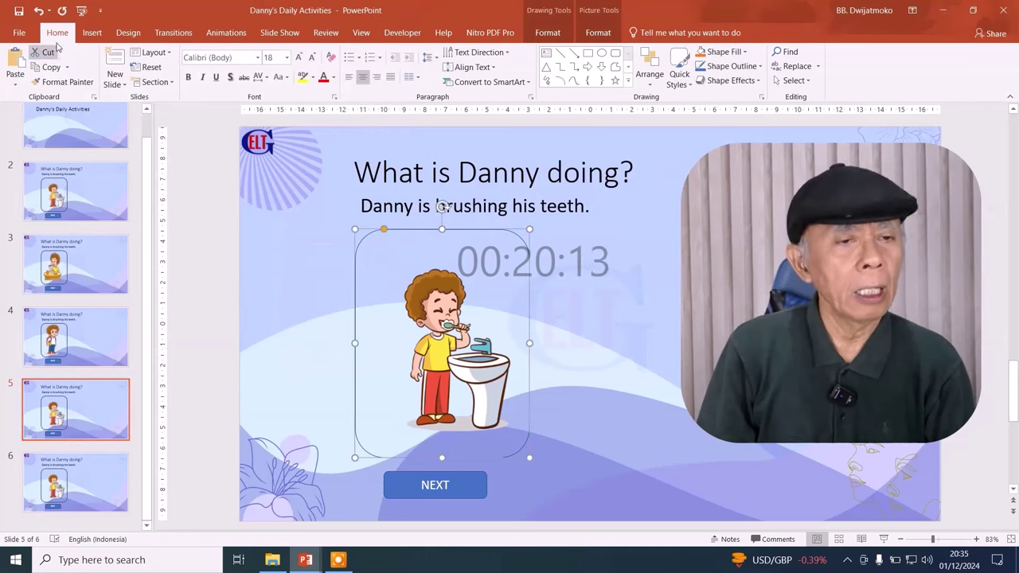
{"action": "left_click", "coordinate": [747, 52]}
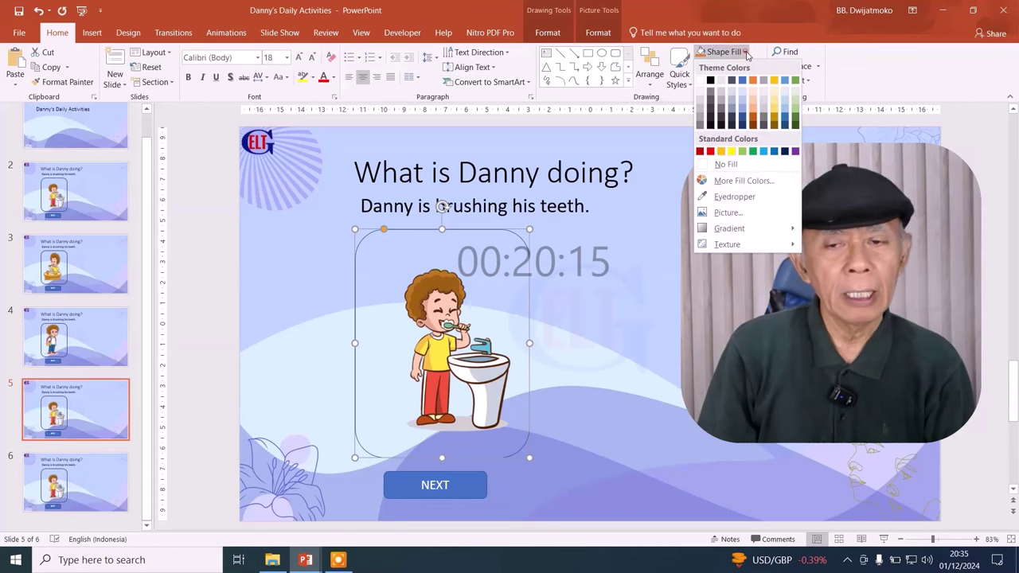
{"action": "left_click", "coordinate": [748, 215]}
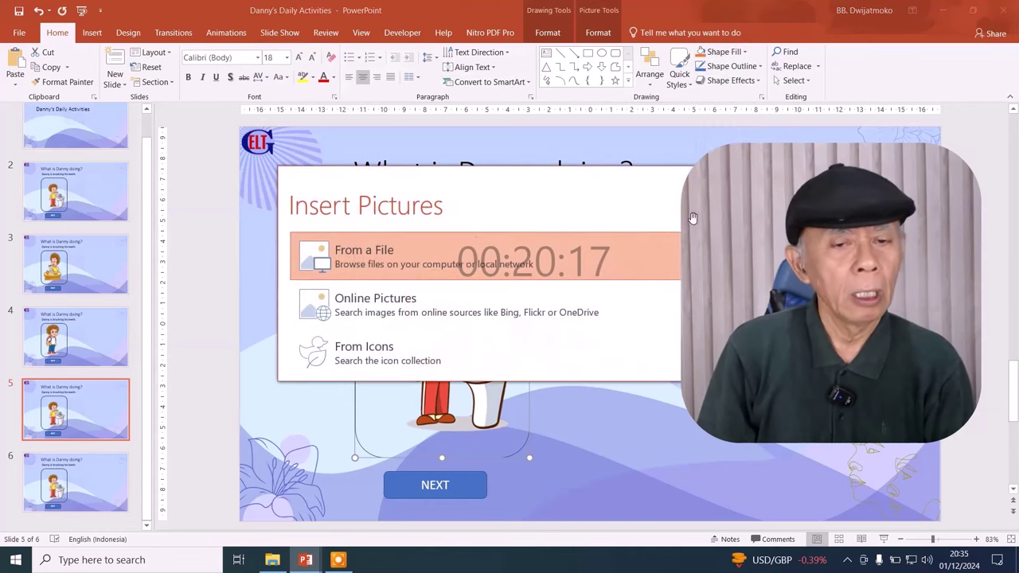
{"action": "left_click", "coordinate": [370, 266]}
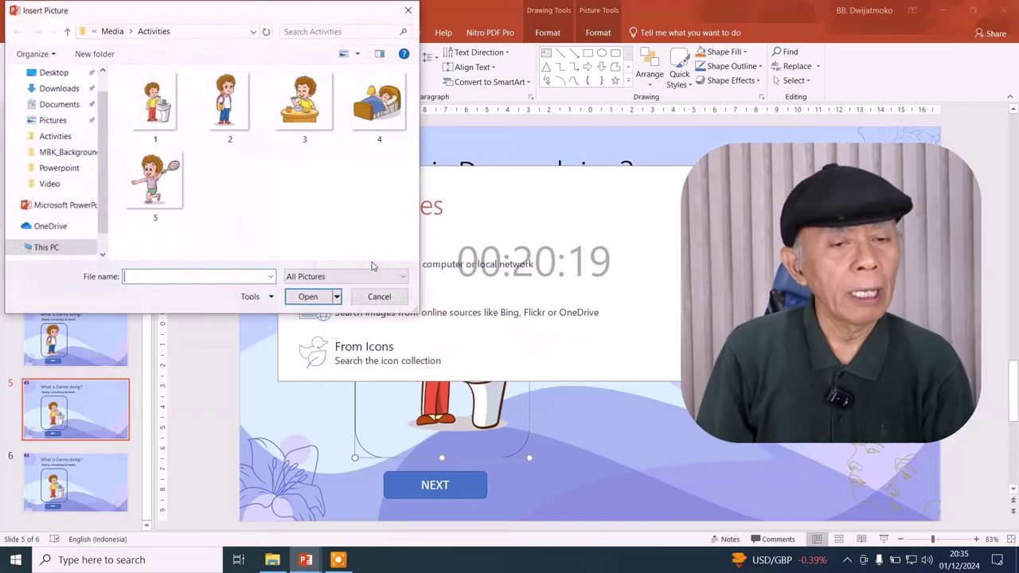
{"action": "left_click", "coordinate": [154, 189]}
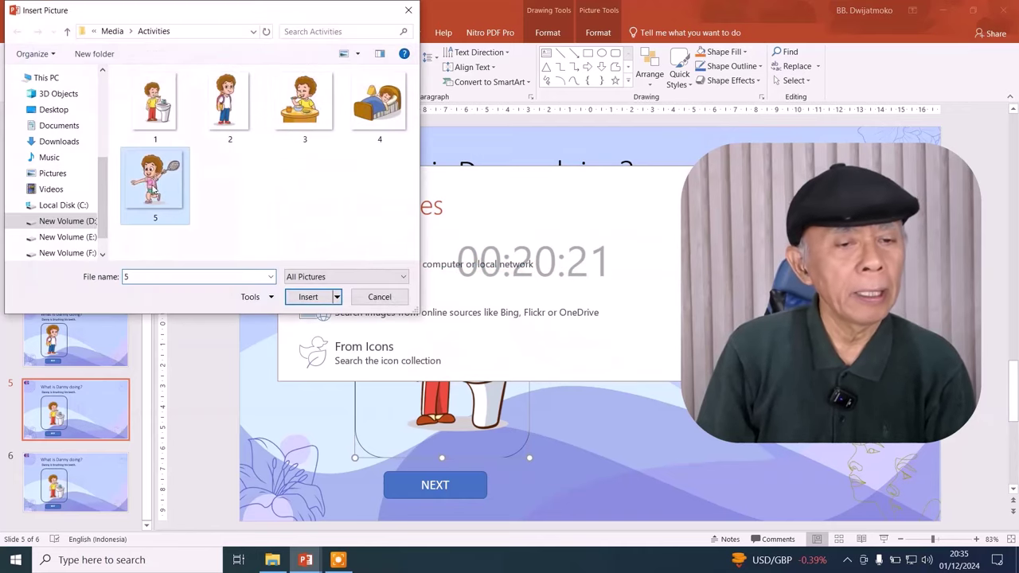
{"action": "left_click", "coordinate": [316, 303]}
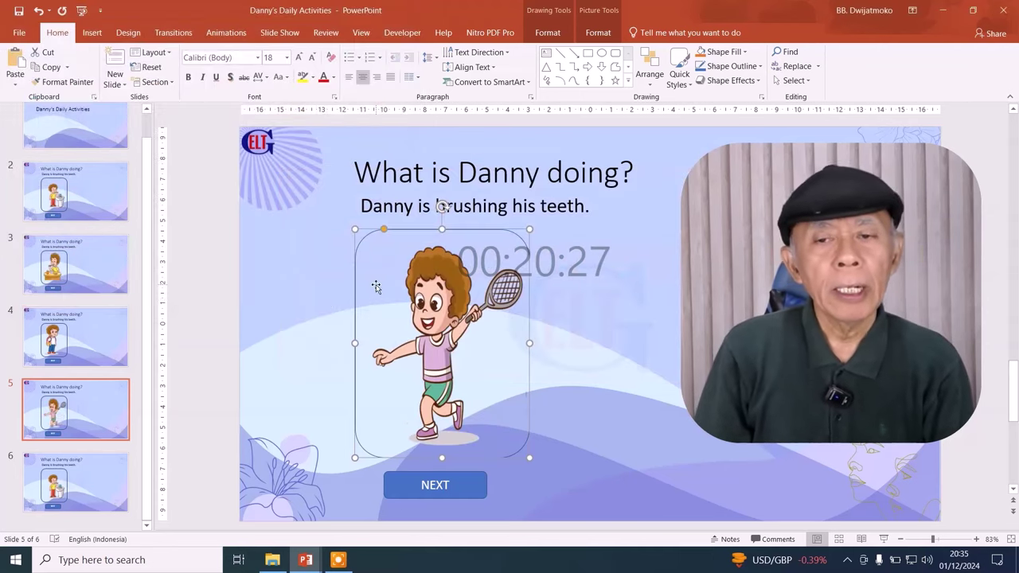
{"action": "left_click", "coordinate": [75, 481]}
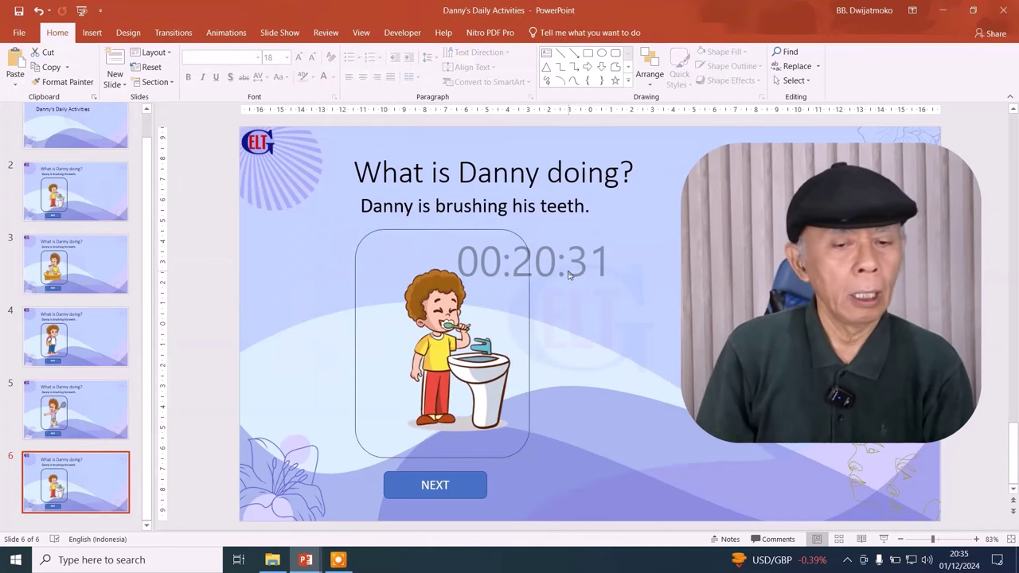
- Fill slide 6's picture frame with image 4, Danny asleep in bed
{"action": "left_click", "coordinate": [489, 266]}
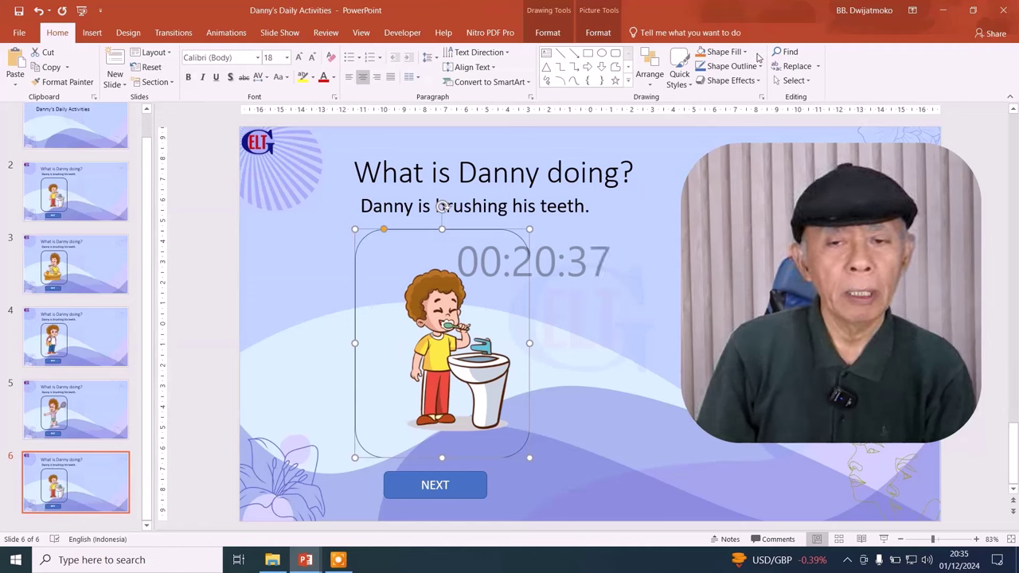
{"action": "left_click", "coordinate": [724, 52]}
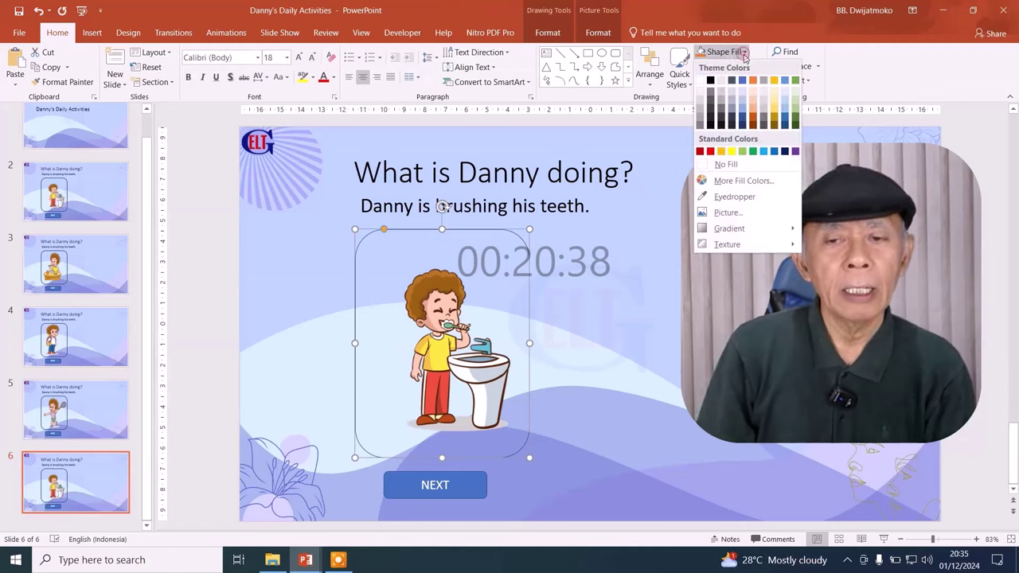
{"action": "left_click", "coordinate": [727, 213]}
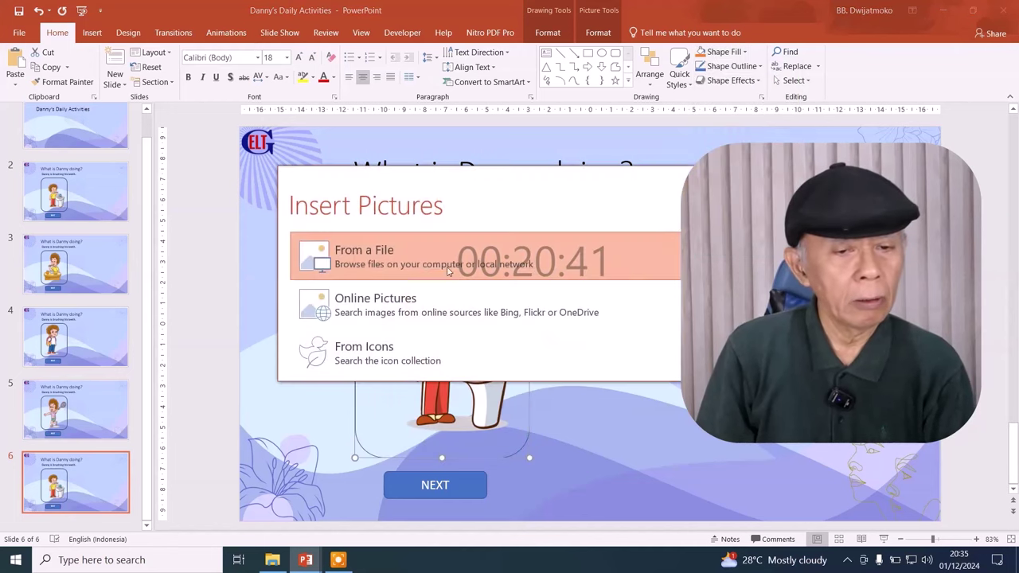
{"action": "left_click", "coordinate": [406, 251]}
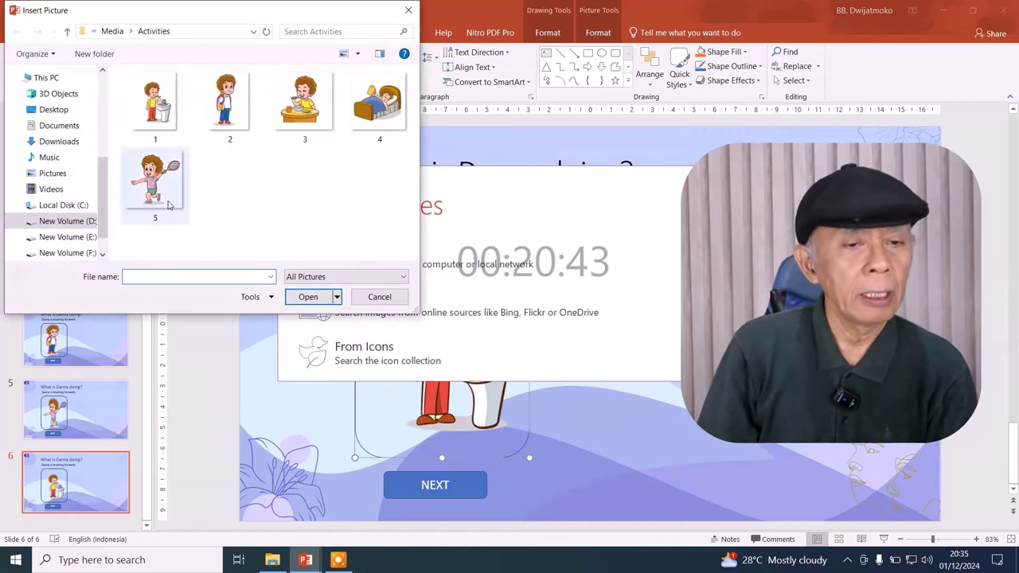
{"action": "left_click", "coordinate": [382, 103]}
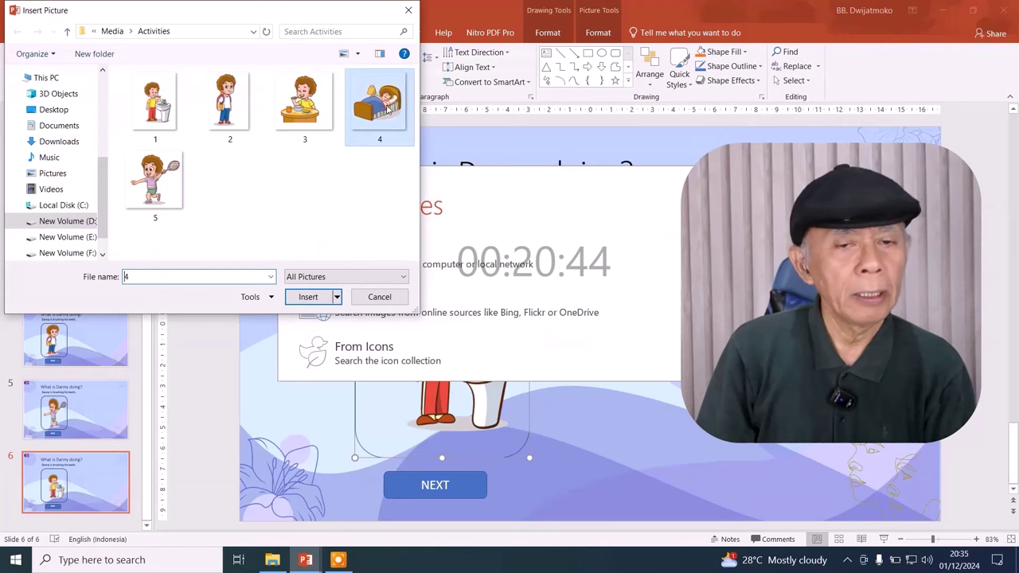
{"action": "left_click", "coordinate": [316, 302]}
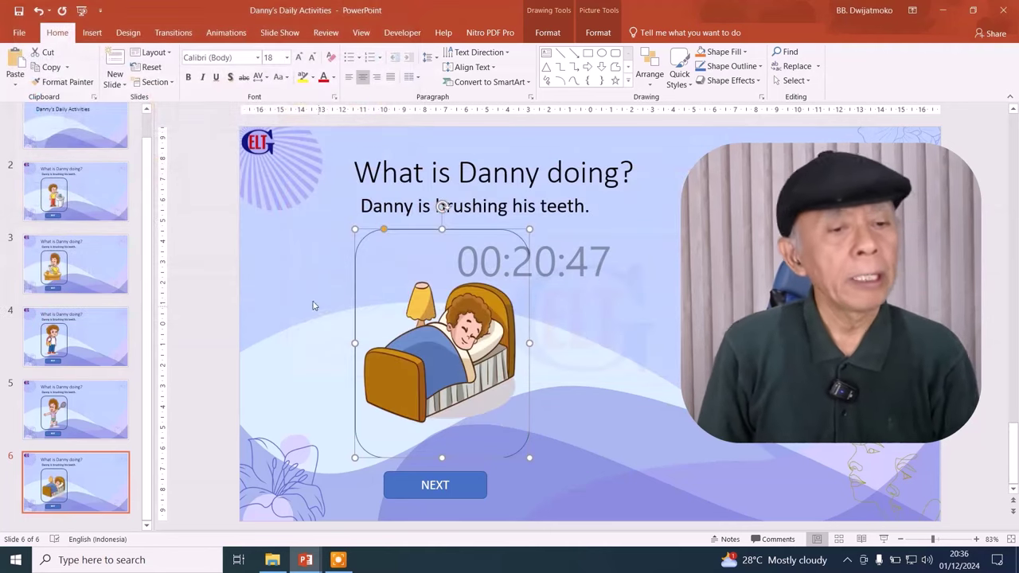
- Review slides 2 through 6 to check each activity picture
{"action": "left_click", "coordinate": [94, 176]}
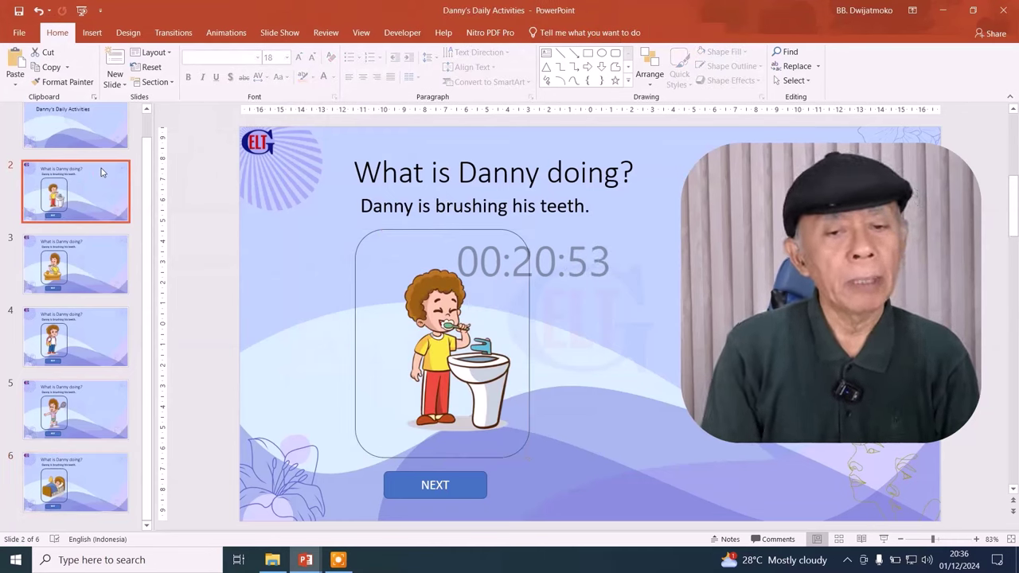
{"action": "key", "text": "Down"}
{"action": "key", "text": "End"}
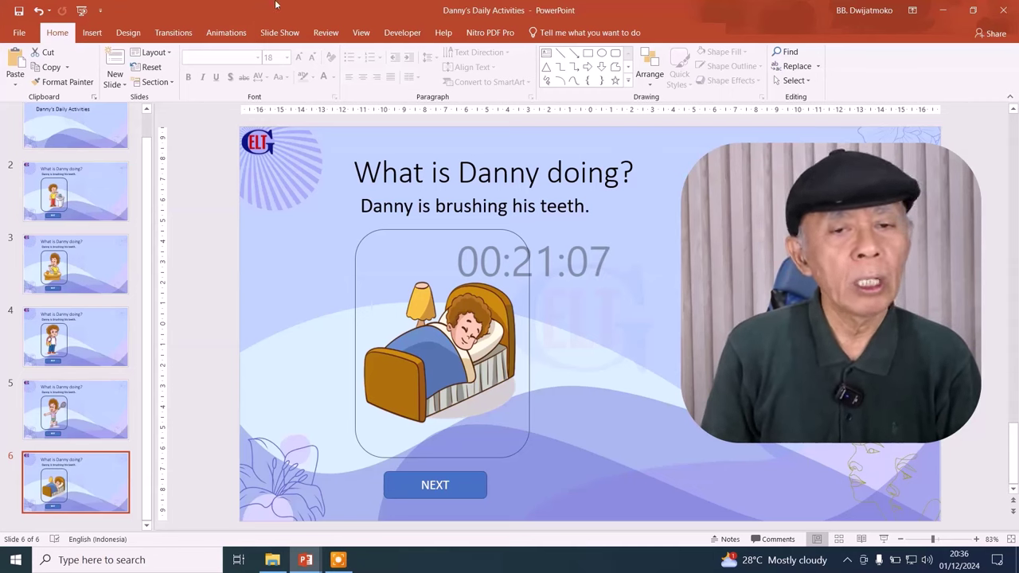
- Open Module1 in the VBA editor, select the whole Picture1 sub, and add a blank line below it
{"action": "left_click", "coordinate": [393, 38]}
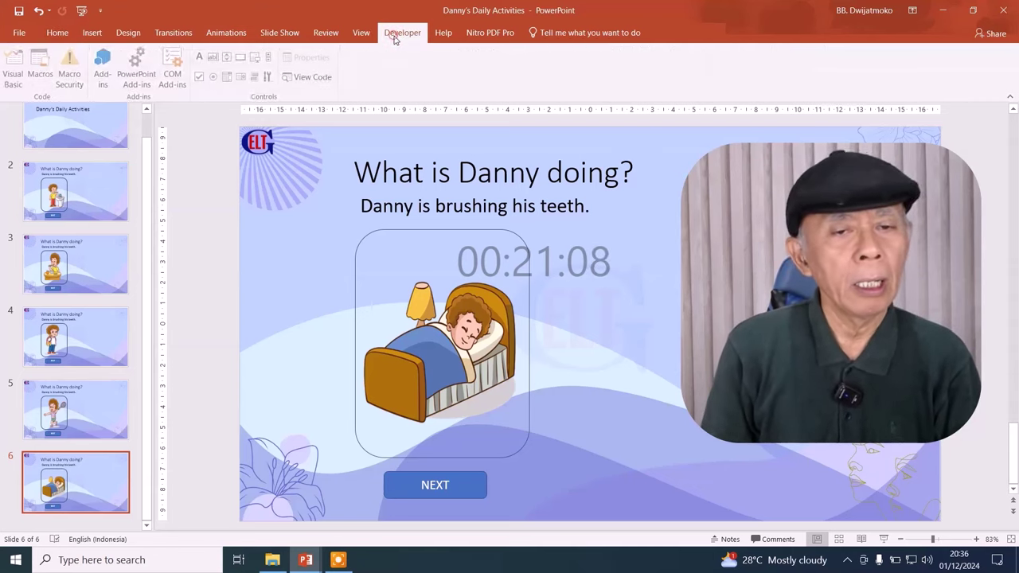
{"action": "left_click", "coordinate": [14, 72]}
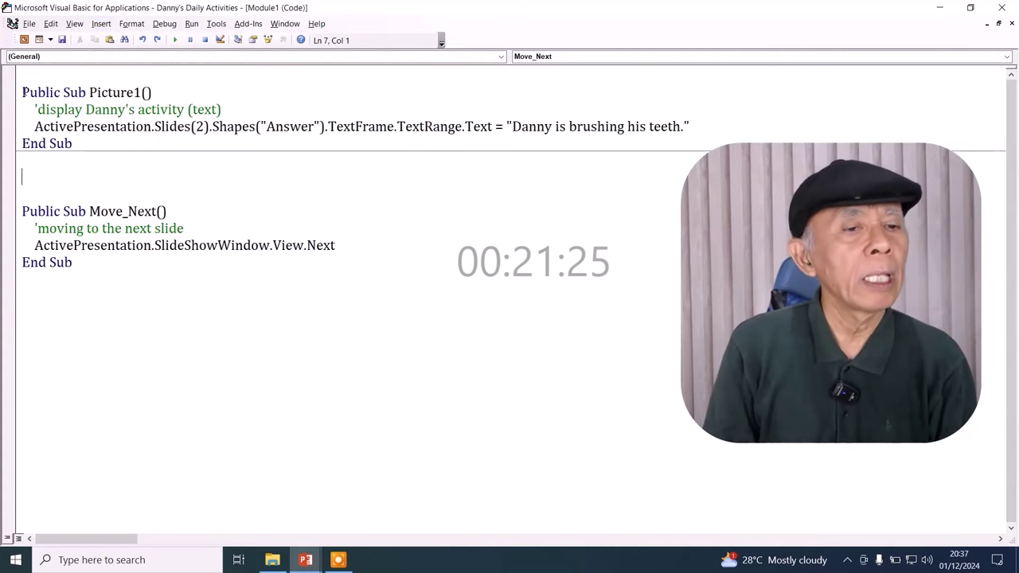
{"action": "left_click_drag", "start_coordinate": [22, 93], "coordinate": [86, 137]}
{"action": "key", "text": "ctrl+c"}
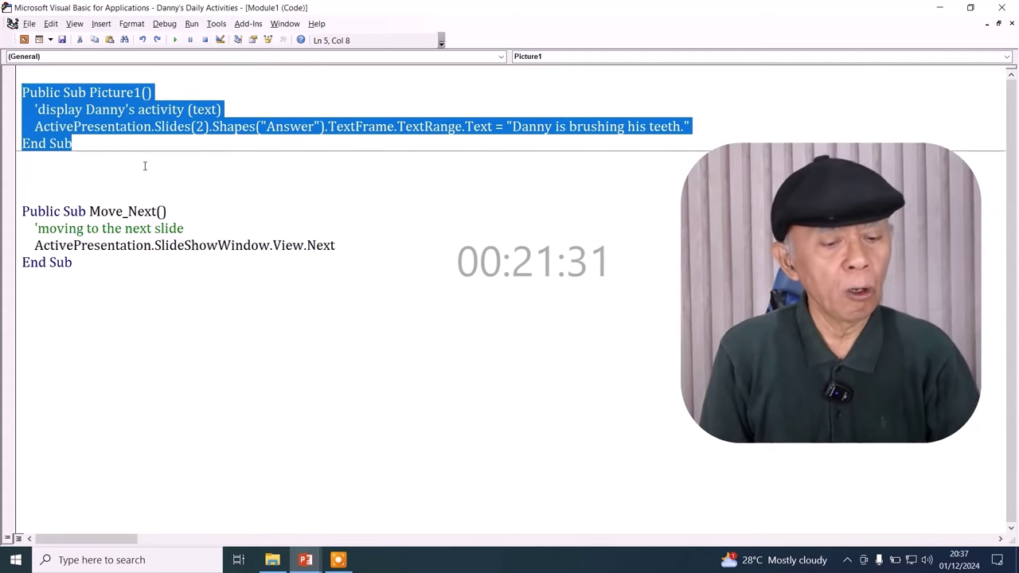
{"action": "left_click", "coordinate": [45, 163]}
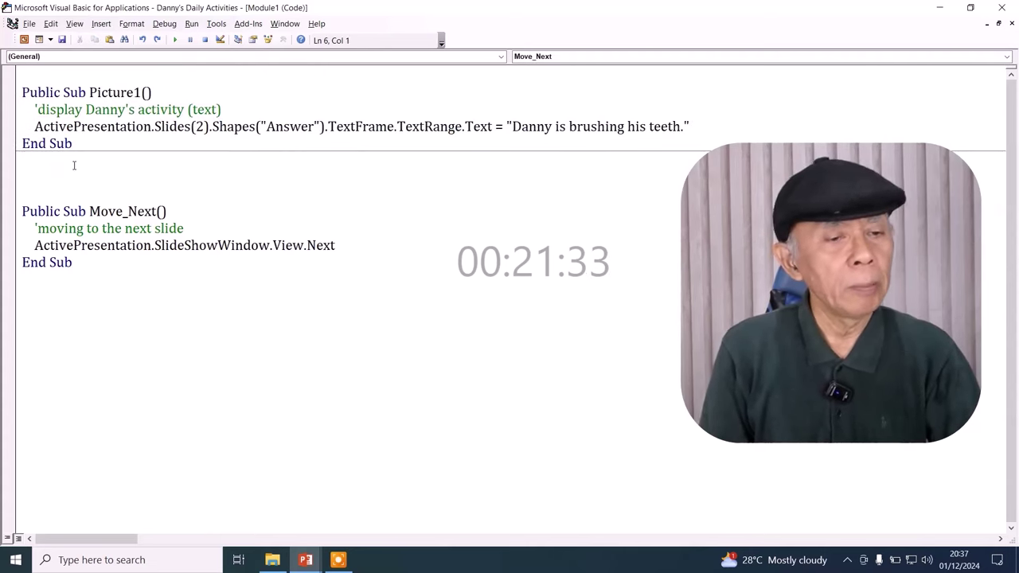
{"action": "key", "text": "Return"}
- Paste four more copies of the Picture1 sub, each separated by blank lines
{"action": "key", "text": "ctrl+v"}
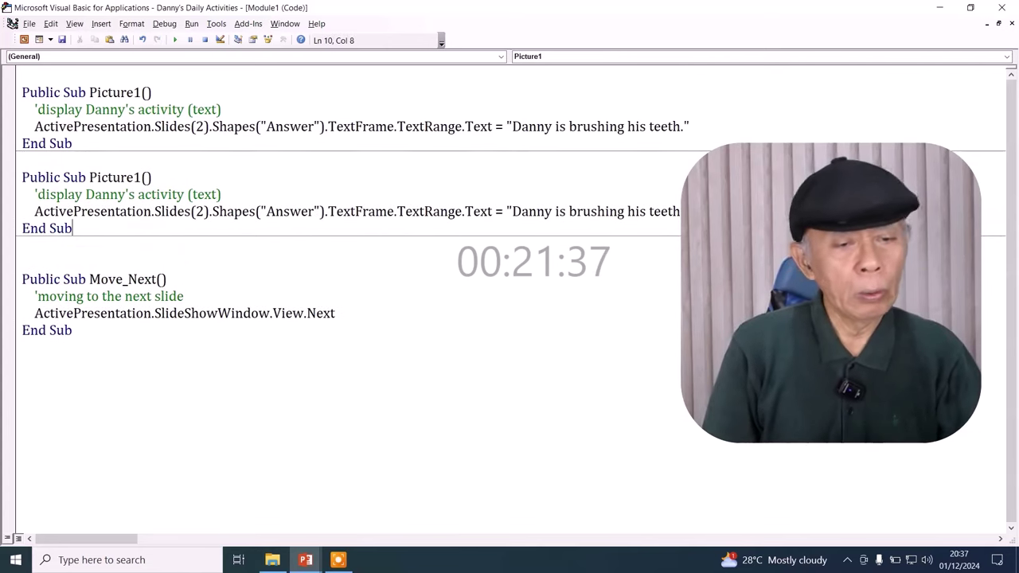
{"action": "key", "text": "Return"}
{"action": "key", "text": "Return"}
{"action": "key", "text": "ctrl+v"}
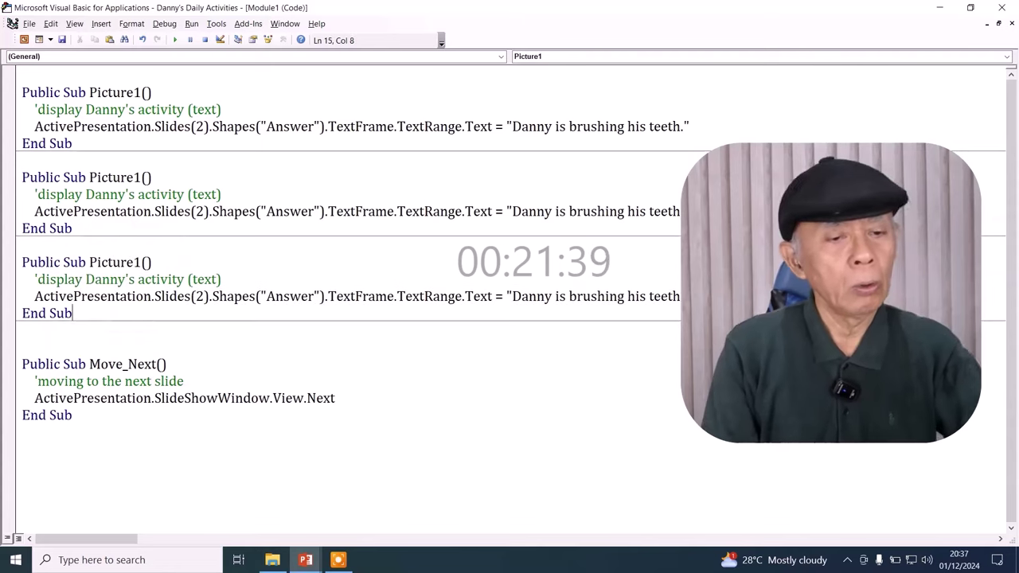
{"action": "key", "text": "Return"}
{"action": "key", "text": "Return"}
{"action": "key", "text": "ctrl+v"}
{"action": "key", "text": "Return"}
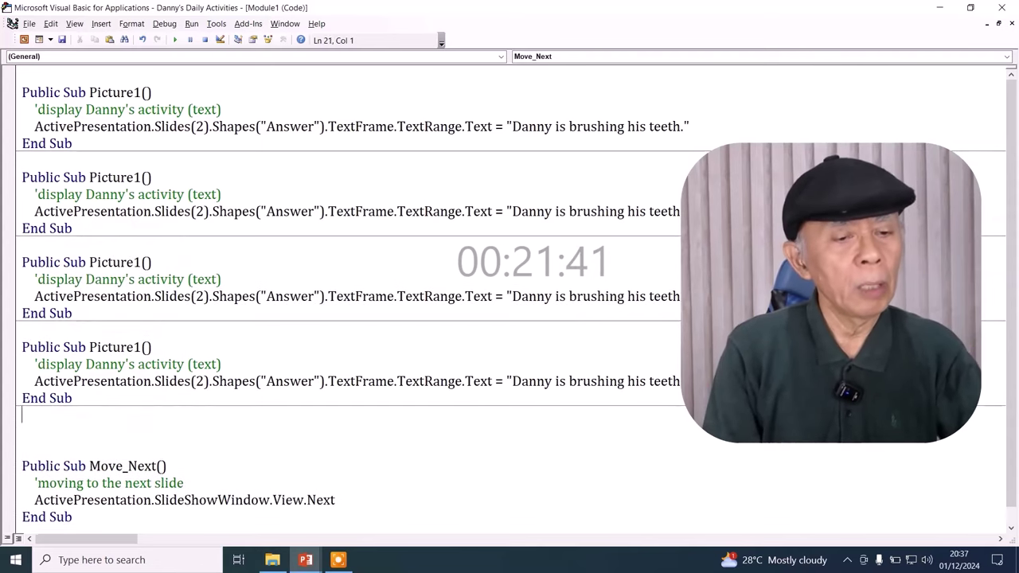
{"action": "key", "text": "Return"}
{"action": "key", "text": "ctrl+v"}
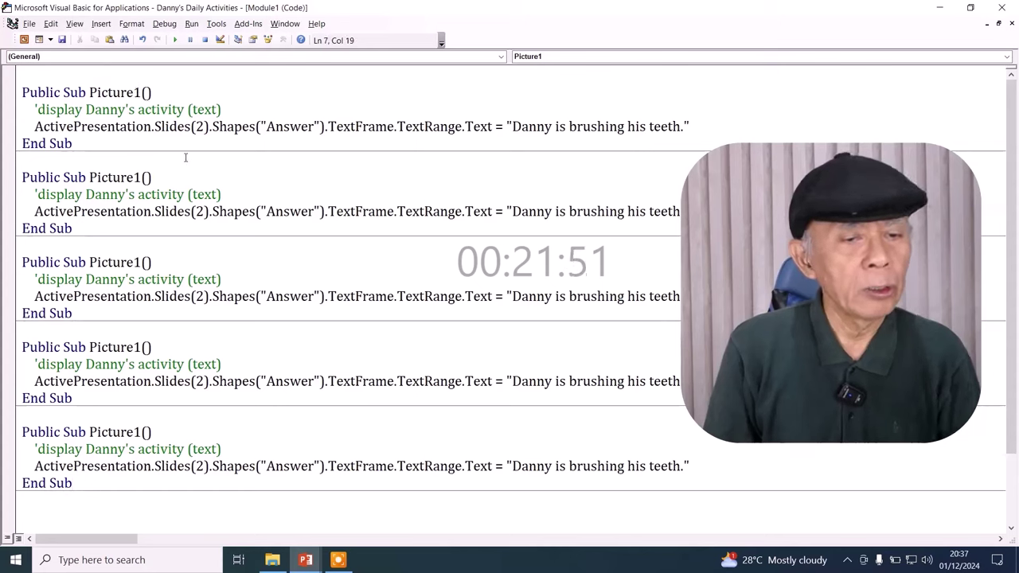
- Rename the first copy Picture2, targeting Slides(3) with the sentence "Danny is eating breakfast."
{"action": "key", "text": "Delete"}
{"action": "type", "text": "2"}
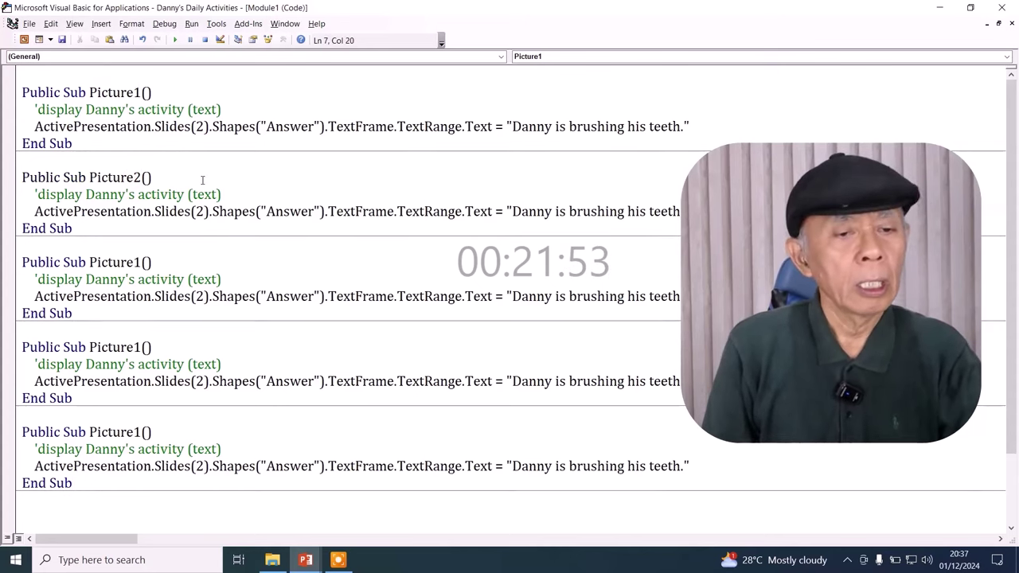
{"action": "double_click", "coordinate": [200, 211]}
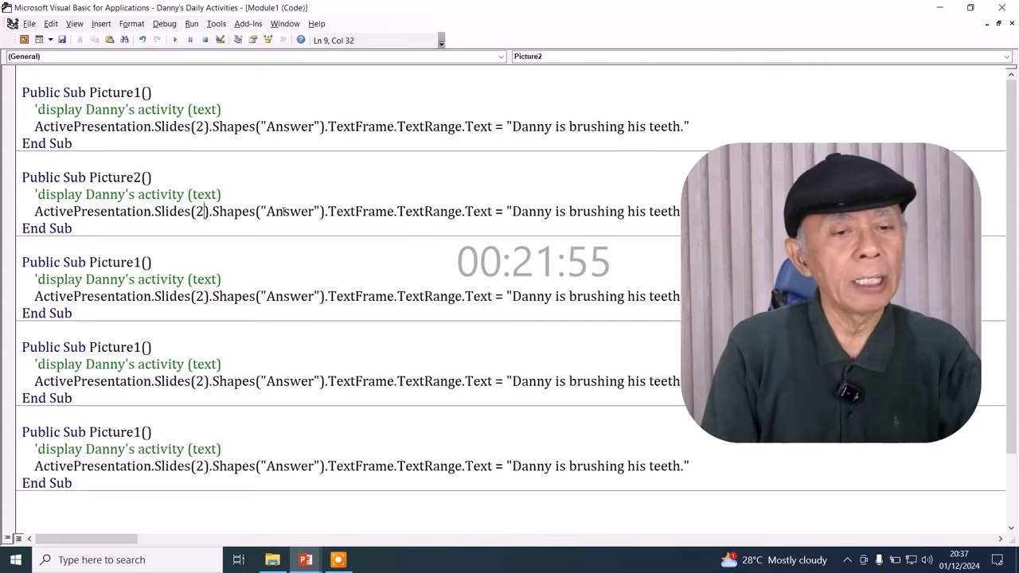
{"action": "key", "text": "BackSpace"}
{"action": "type", "text": "3"}
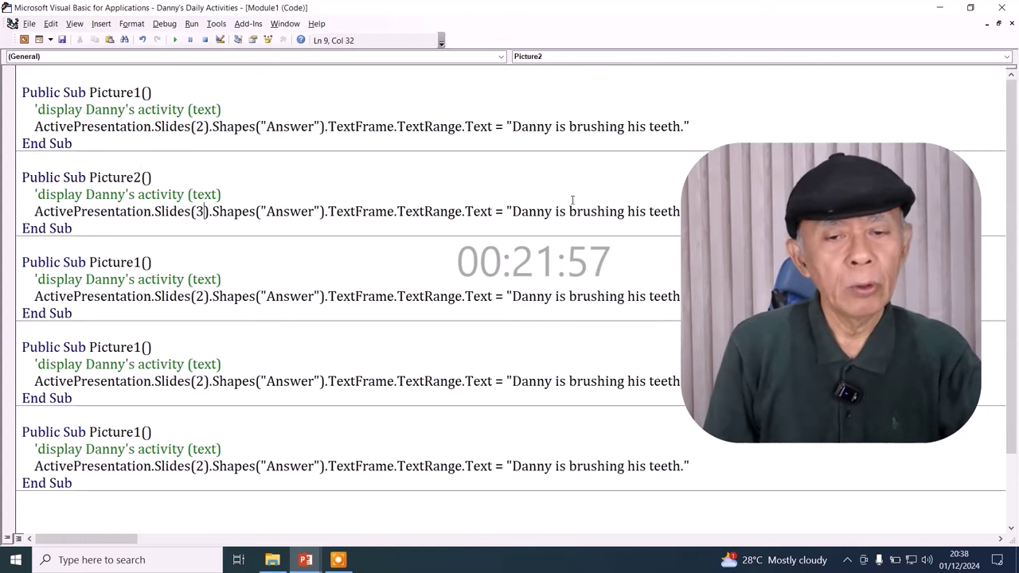
{"action": "left_click_drag", "start_coordinate": [511, 211], "coordinate": [519, 211]}
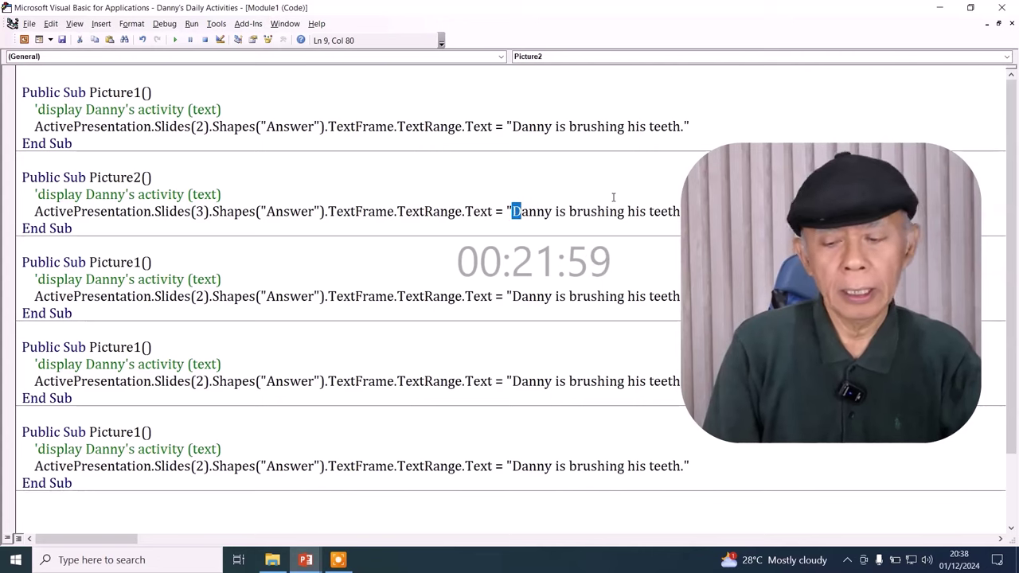
{"action": "key", "text": "Left"}
{"action": "type", "text": "Danny"}
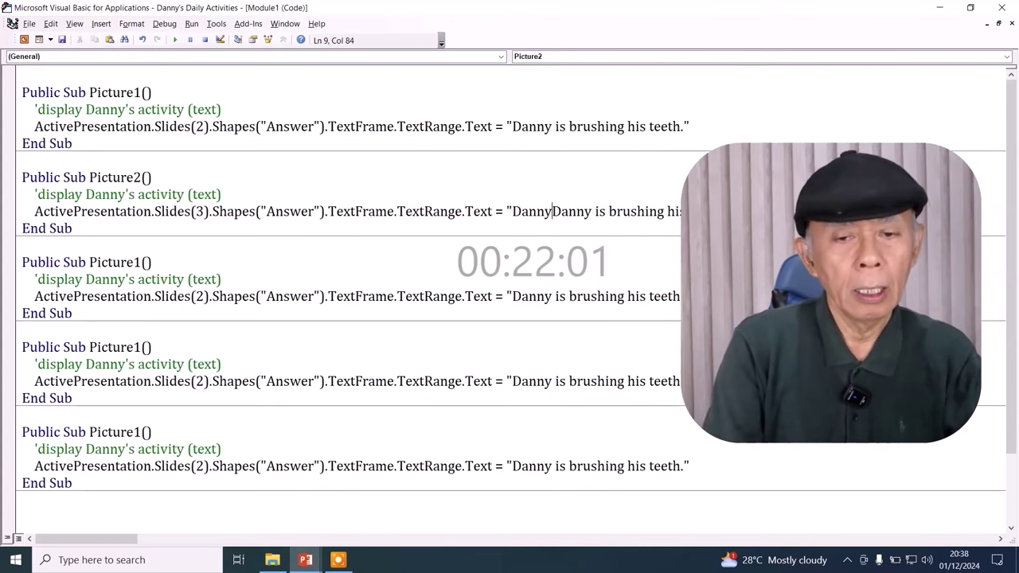
{"action": "type", "text": " is eatin"}
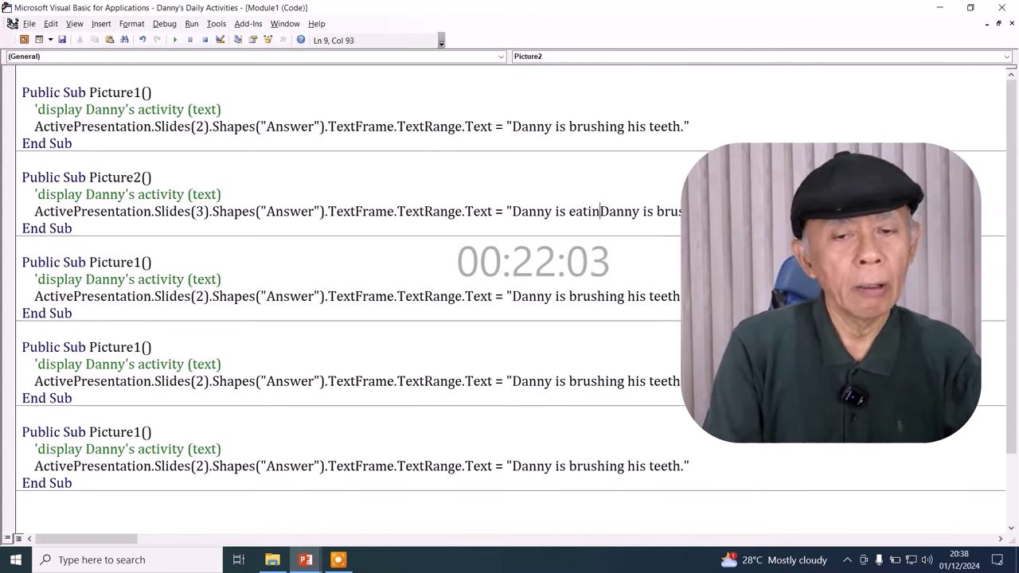
{"action": "type", "text": "g brea"}
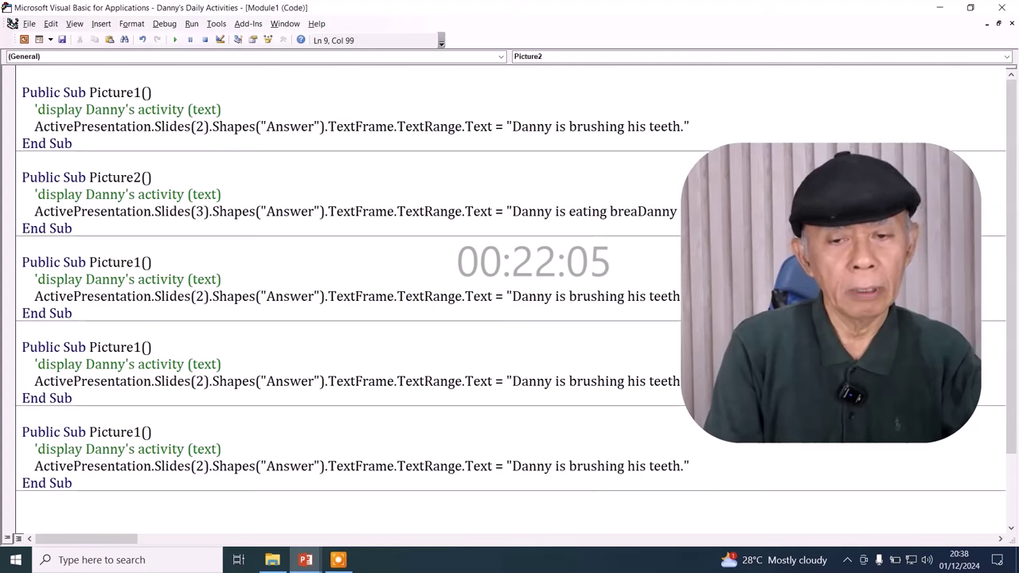
{"action": "key", "text": "shift+End"}
{"action": "type", "text": "kfast.\""}
{"action": "left_click", "coordinate": [143, 262]}
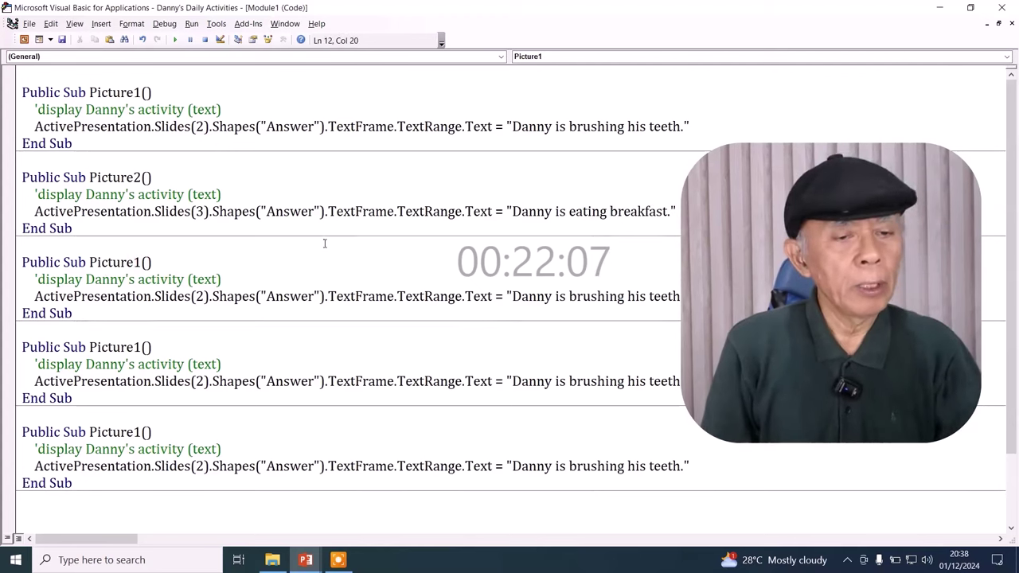
- Rename the third sub Picture3 and change its slide number from 2 to 3
{"action": "key", "text": "BackSpace"}
{"action": "type", "text": "3"}
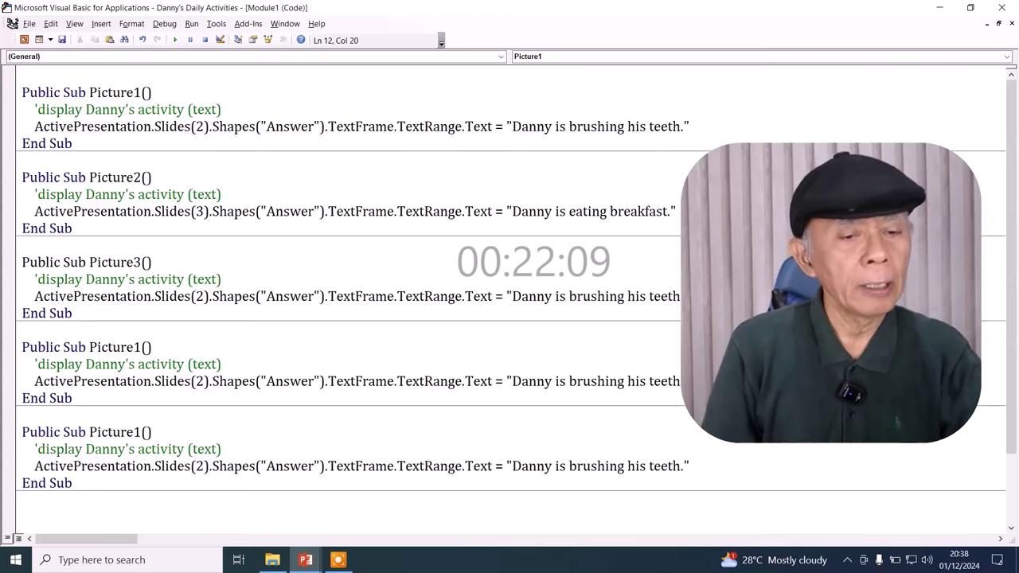
{"action": "left_click", "coordinate": [200, 296]}
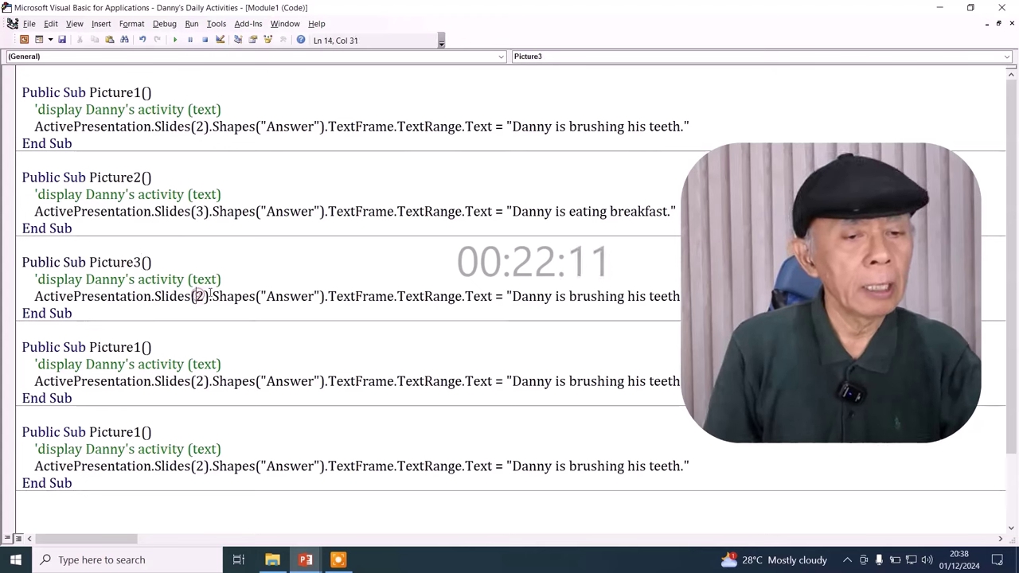
{"action": "key", "text": "BackSpace"}
{"action": "type", "text": "3"}
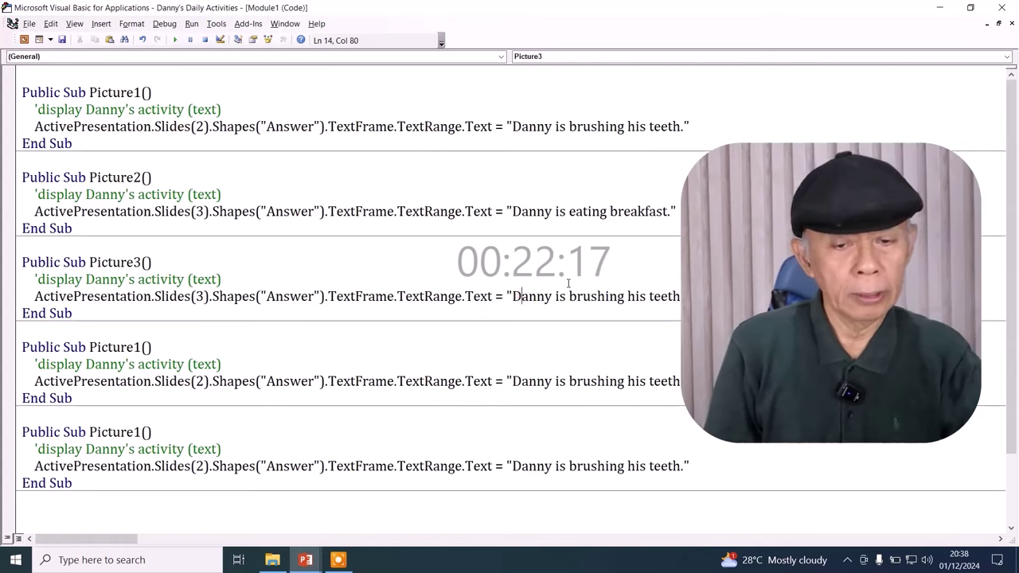
- Replace Picture3's sentence with "He is going to schoo." and remove the leftover old text
{"action": "left_click", "coordinate": [510, 296]}
{"action": "type", "text": "Danny"}
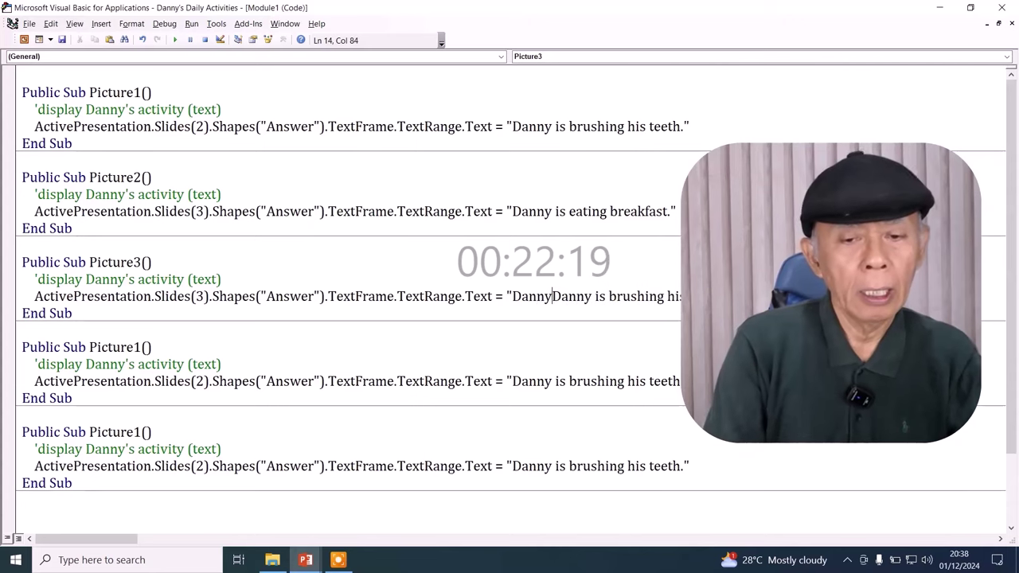
{"action": "key", "text": "BackSpace"}
{"action": "key", "text": "BackSpace"}
{"action": "key", "text": "BackSpace"}
{"action": "key", "text": "BackSpace"}
{"action": "key", "text": "BackSpace"}
{"action": "type", "text": "He "}
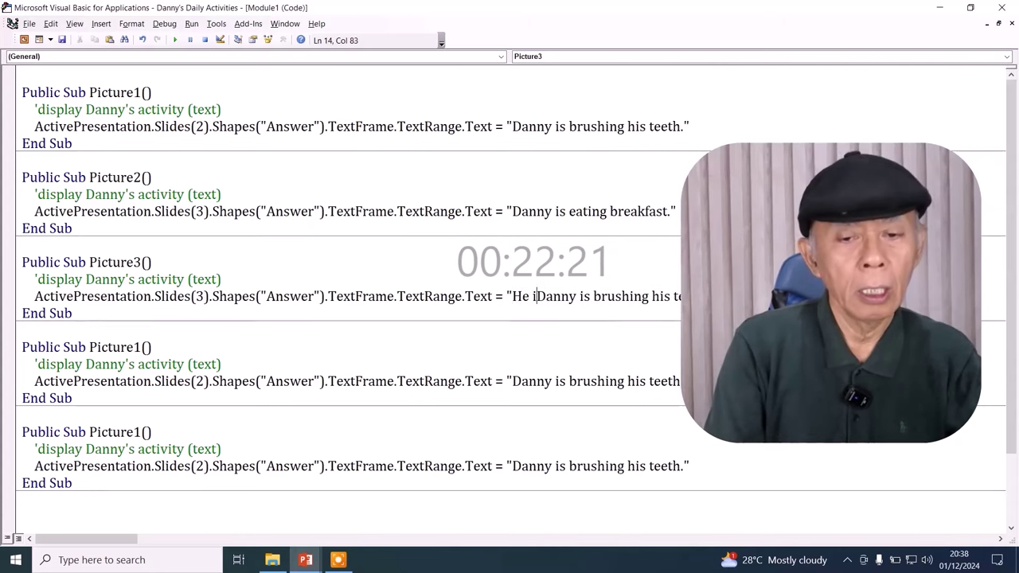
{"action": "type", "text": "is going to sch"}
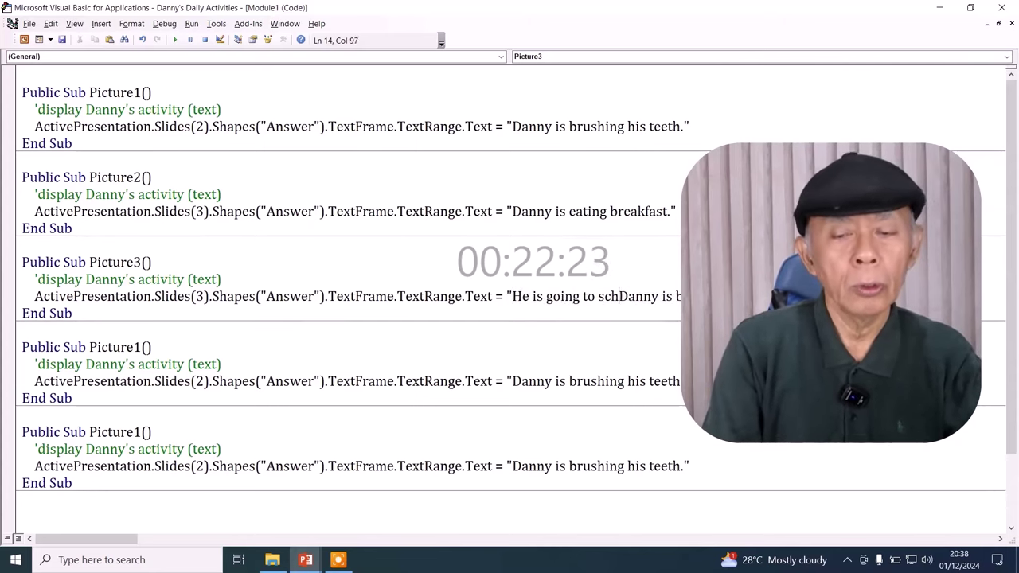
{"action": "type", "text": "oo."}
{"action": "key", "text": "Delete"}
{"action": "key", "text": "Delete"}
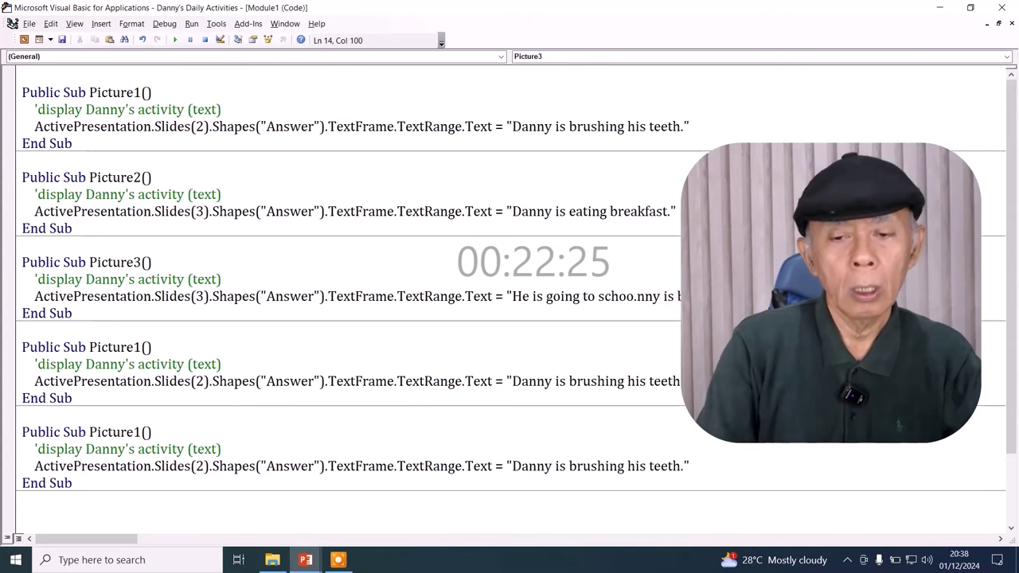
{"action": "key", "text": "Delete"}
{"action": "key", "text": "Delete"}
{"action": "key", "text": "Delete"}
{"action": "key", "text": "Delete"}
{"action": "key", "text": "Delete"}
{"action": "key", "text": "Delete"}
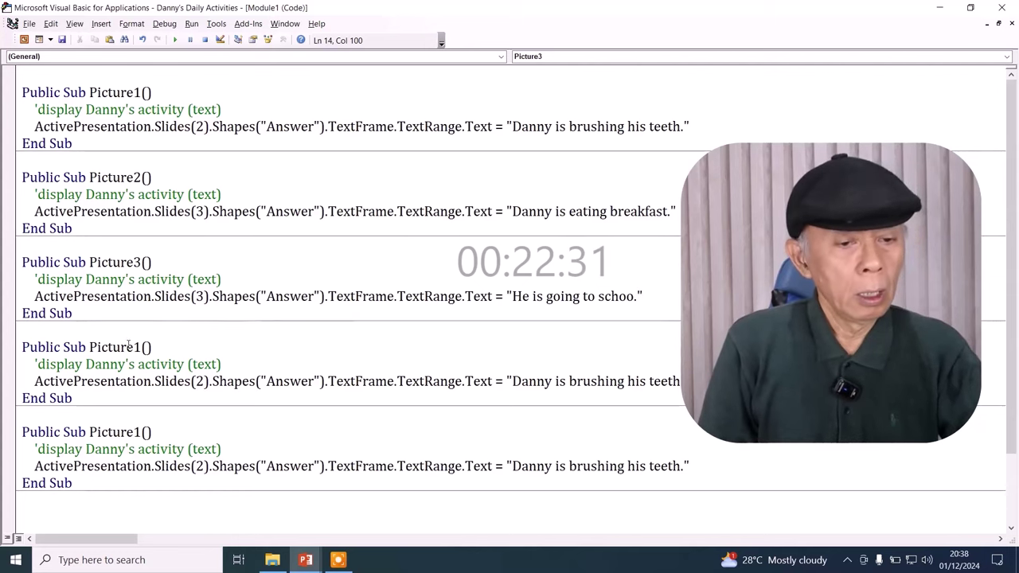
{"action": "key", "text": "Down"}
{"action": "key", "text": "Down"}
{"action": "key", "text": "Down"}
{"action": "key", "text": "Left"}
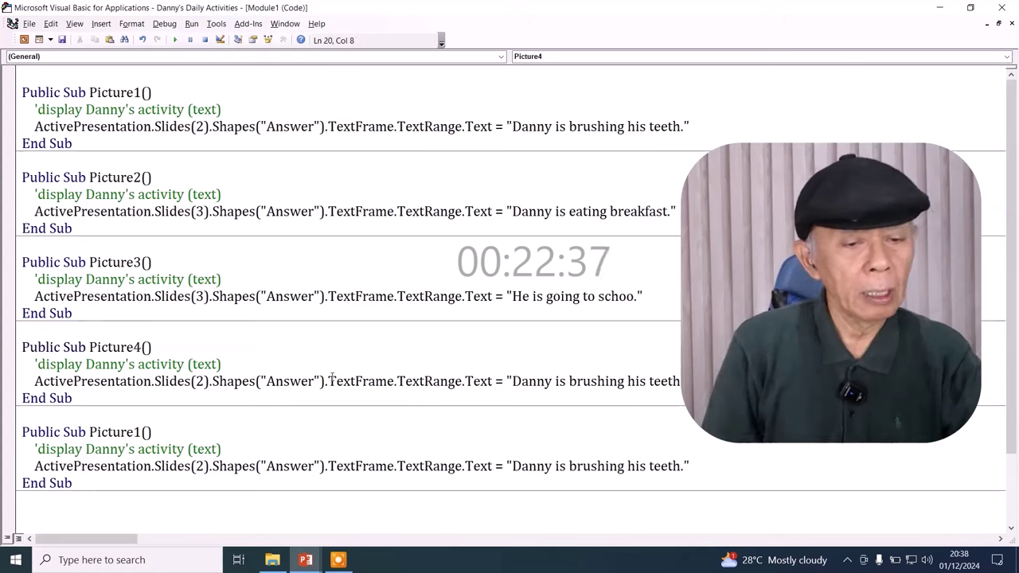
- Change Picture4's target from Slides(2) to Slides(4)
{"action": "key", "text": "Left"}
{"action": "key", "text": "Left"}
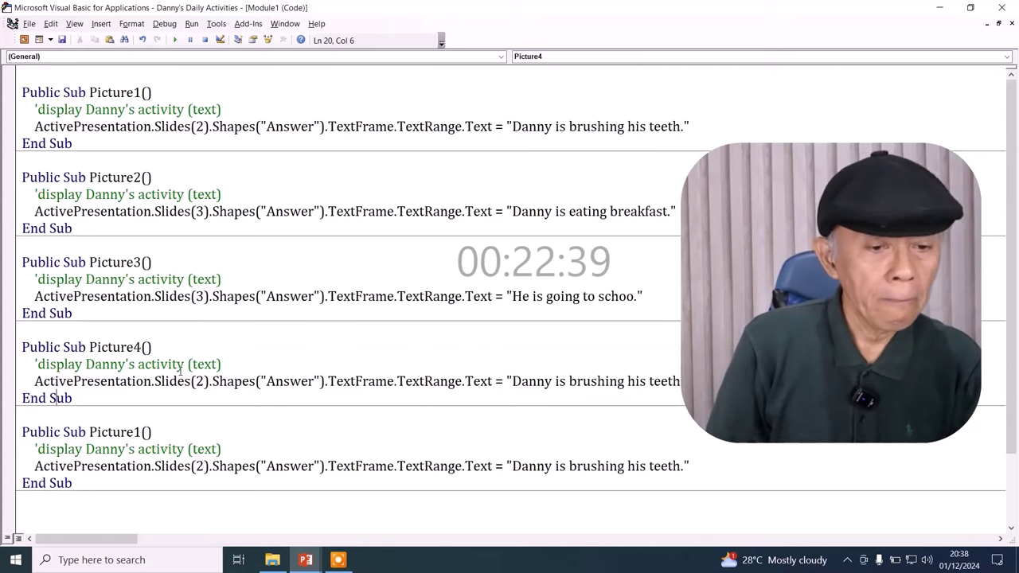
{"action": "left_click", "coordinate": [202, 382]}
{"action": "key", "text": "BackSpace"}
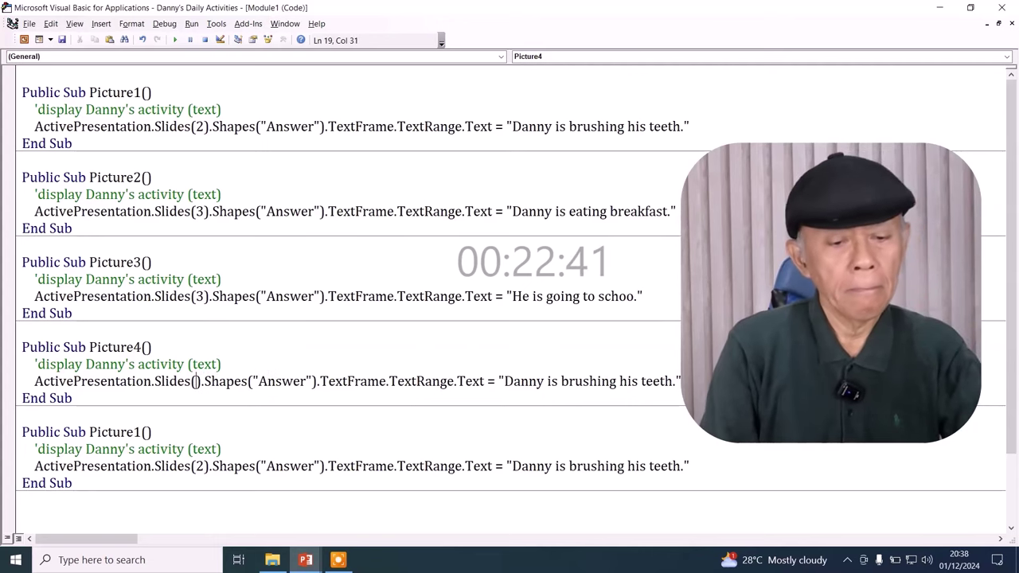
{"action": "type", "text": "4"}
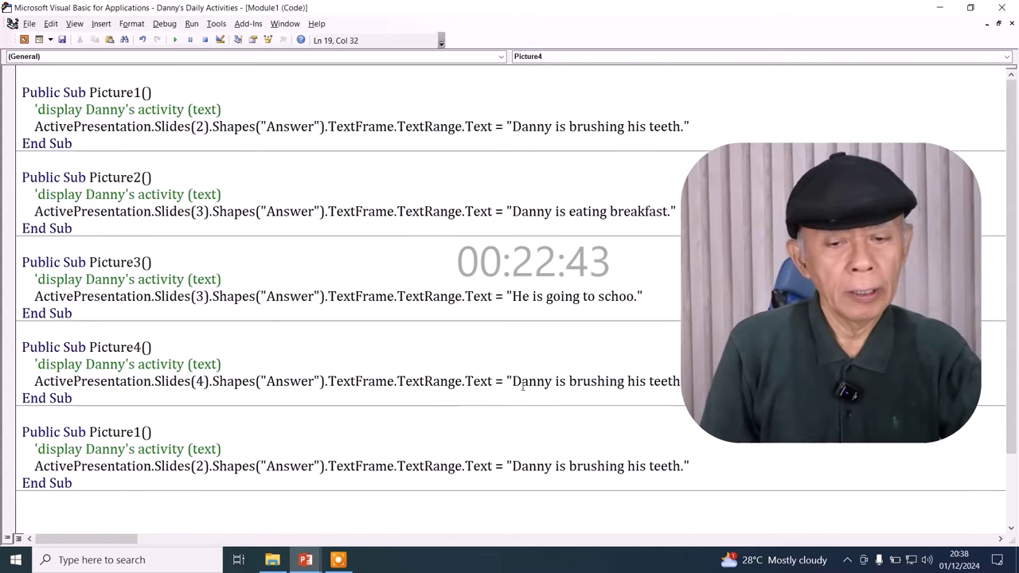
- Set Picture4's sentence to "He is playing badmiton." and rename the last sub Picture5
{"action": "key", "text": "shift+Right"}
{"action": "key", "text": "Left"}
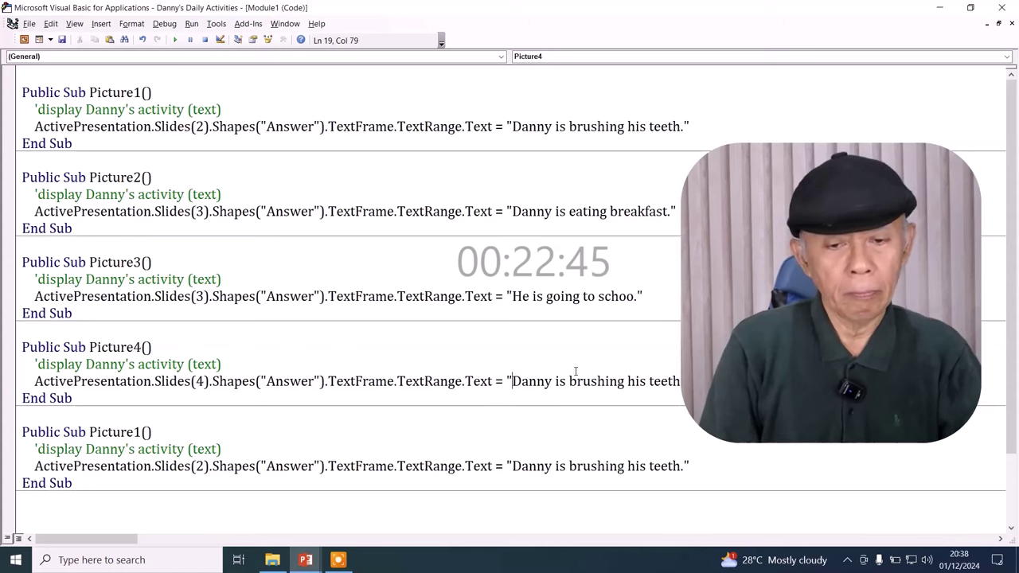
{"action": "key", "text": "ctrl+shift+Right"}
{"action": "key", "text": "ctrl+shift+Right"}
{"action": "key", "text": "ctrl+shift+Right"}
{"action": "key", "text": "ctrl+shift+Right"}
{"action": "key", "text": "ctrl+shift+Right"}
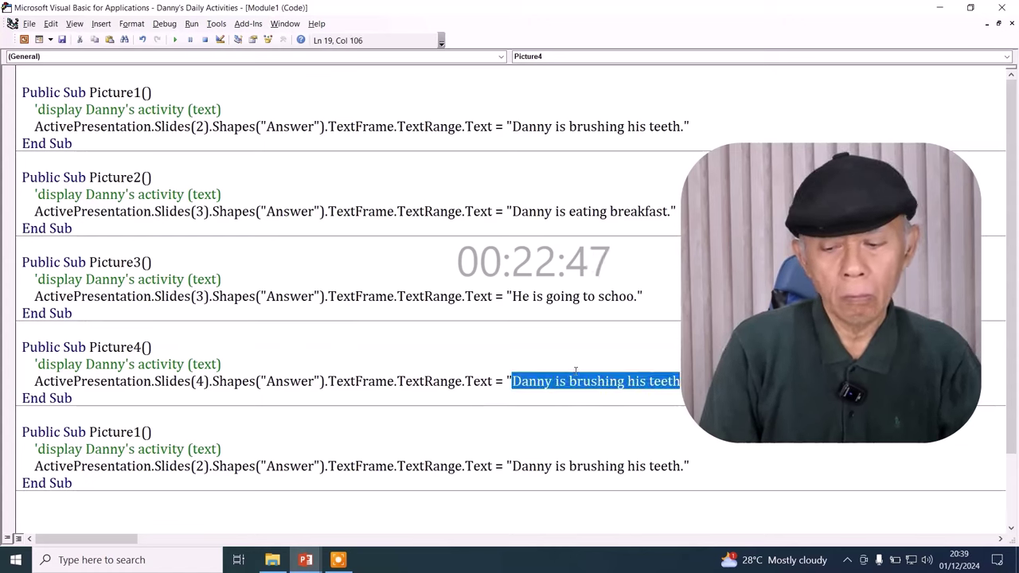
{"action": "key", "text": "BackSpace"}
{"action": "type", "text": "H"}
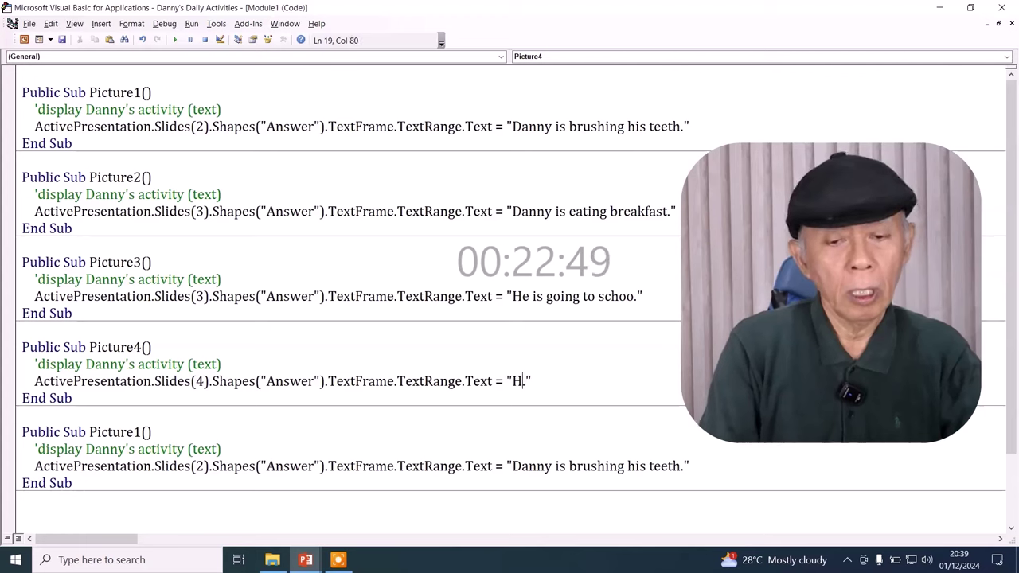
{"action": "type", "text": "e is "}
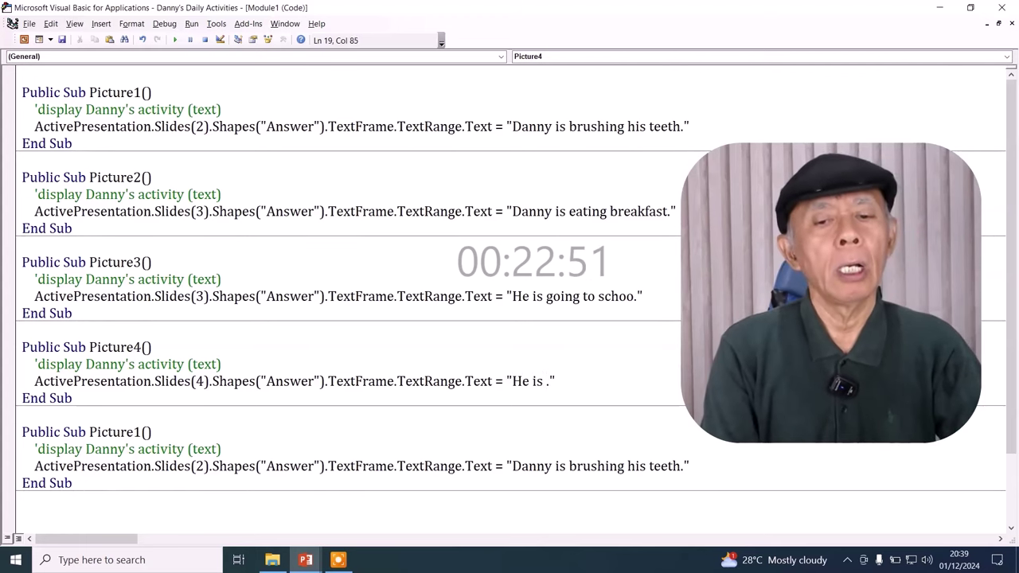
{"action": "type", "text": "playing"}
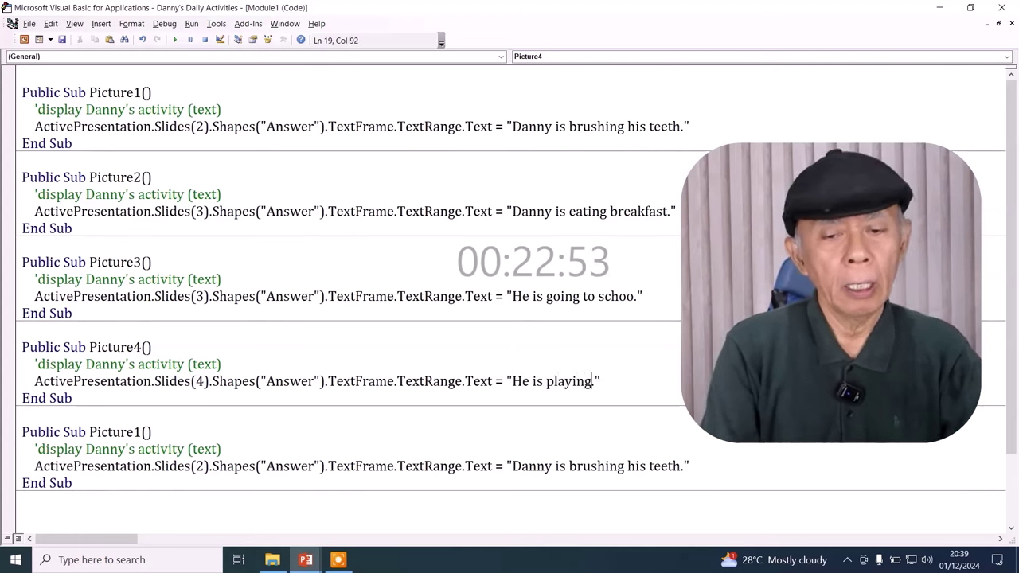
{"action": "type", "text": " badmion"}
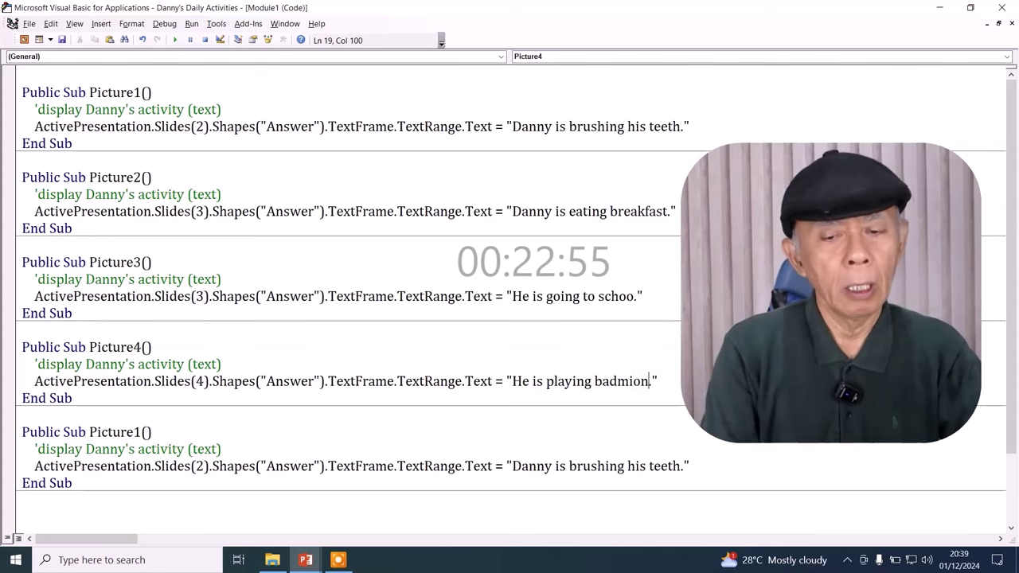
{"action": "key", "text": "BackSpace"}
{"action": "key", "text": "BackSpace"}
{"action": "type", "text": "t"}
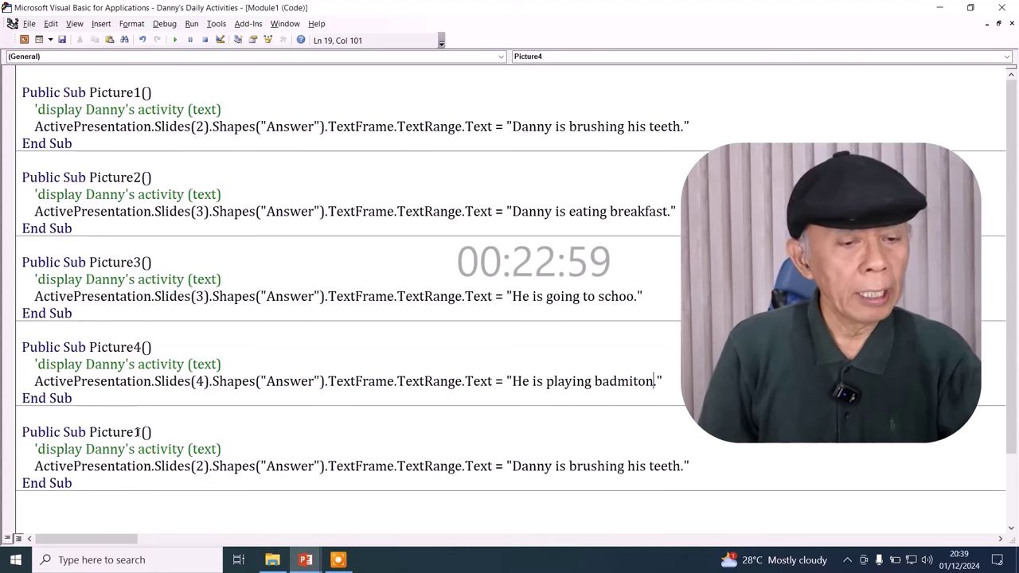
{"action": "key", "text": "BackSpace"}
{"action": "type", "text": "5"}
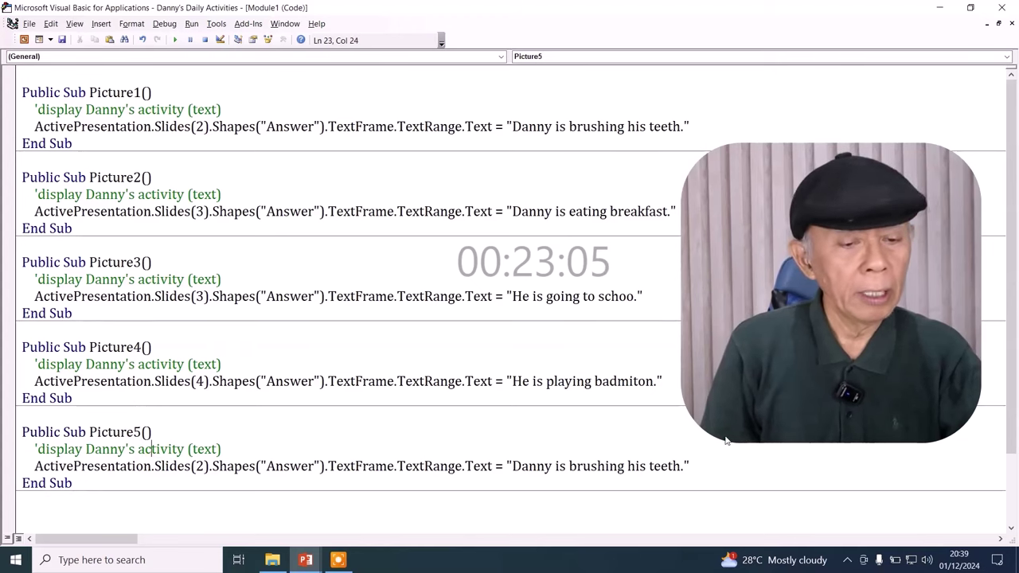
- Point Picture5 at Slides(6) and replace "brushing his teeth" with "sleeping" in its sentence
{"action": "key", "text": "Down"}
{"action": "key", "text": "Right"}
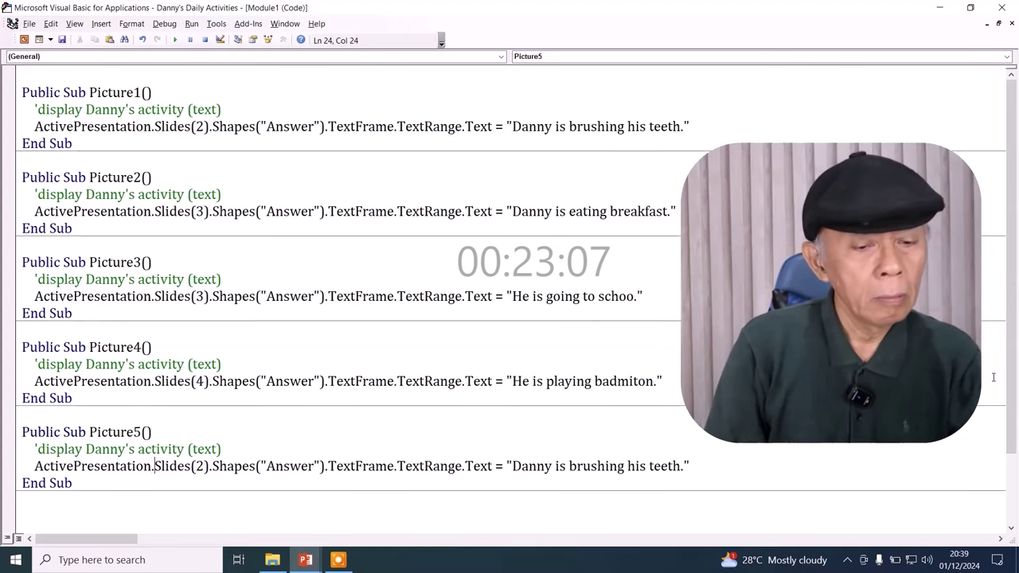
{"action": "key", "text": "Right"}
{"action": "key", "text": "Delete"}
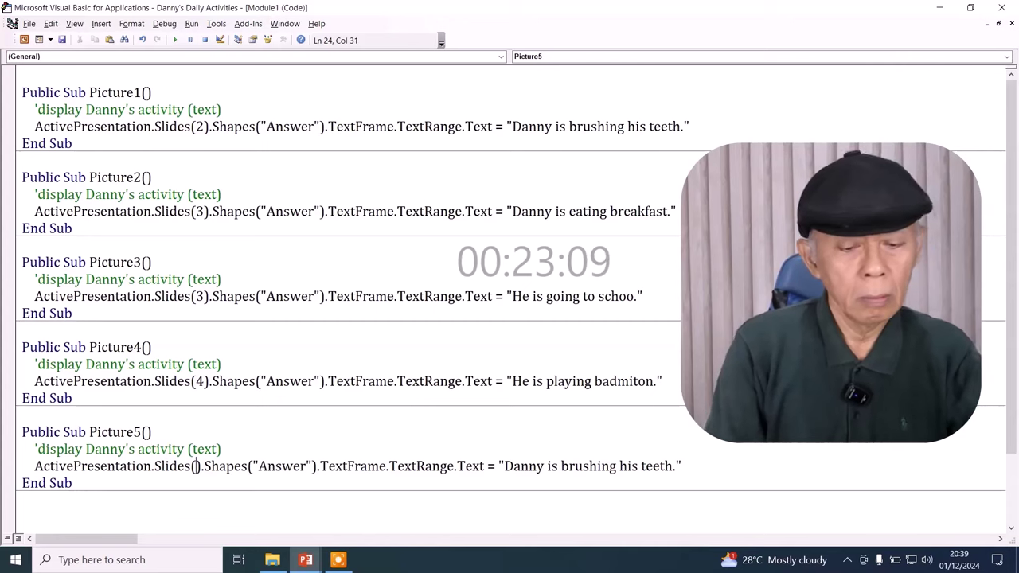
{"action": "type", "text": "6"}
{"action": "key", "text": "Right"}
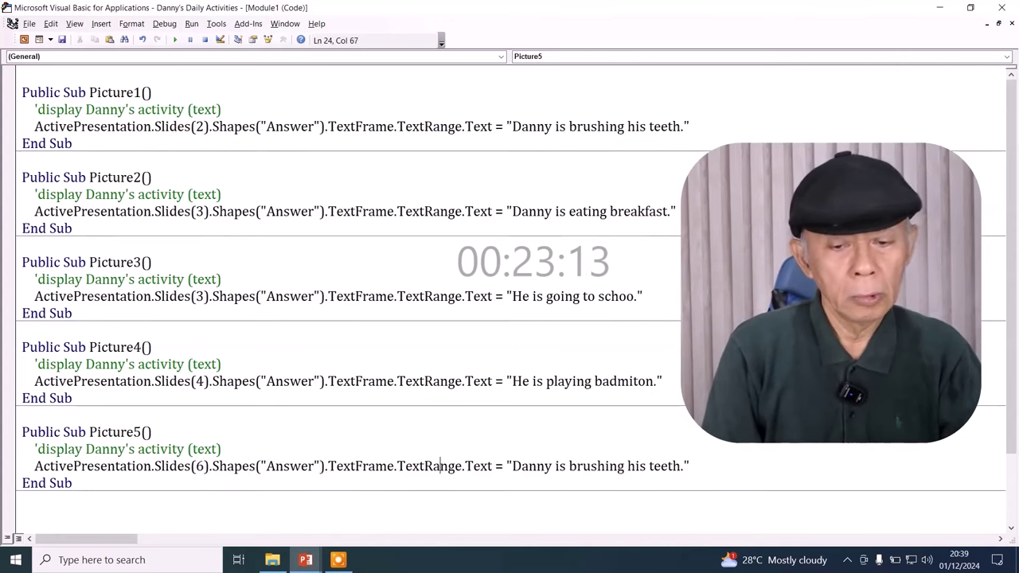
{"action": "key", "text": "Right"}
{"action": "key", "text": "Right"}
{"action": "key", "text": "Right"}
{"action": "key", "text": "Right"}
{"action": "key", "text": "Right"}
{"action": "key", "text": "Right"}
{"action": "key", "text": "Right"}
{"action": "key", "text": "Right"}
{"action": "key", "text": "Right"}
{"action": "key", "text": "Right"}
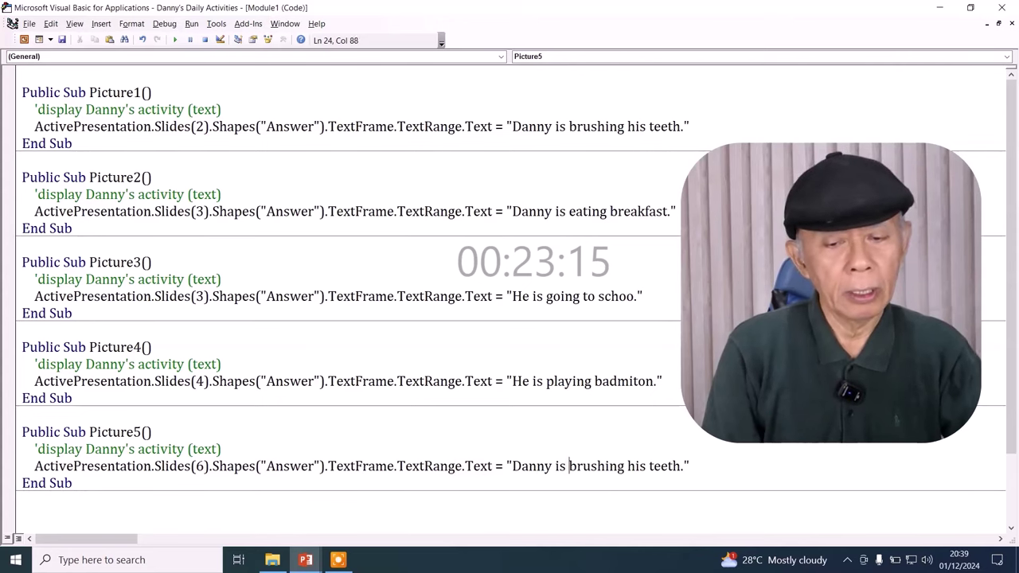
{"action": "type", "text": "slee"}
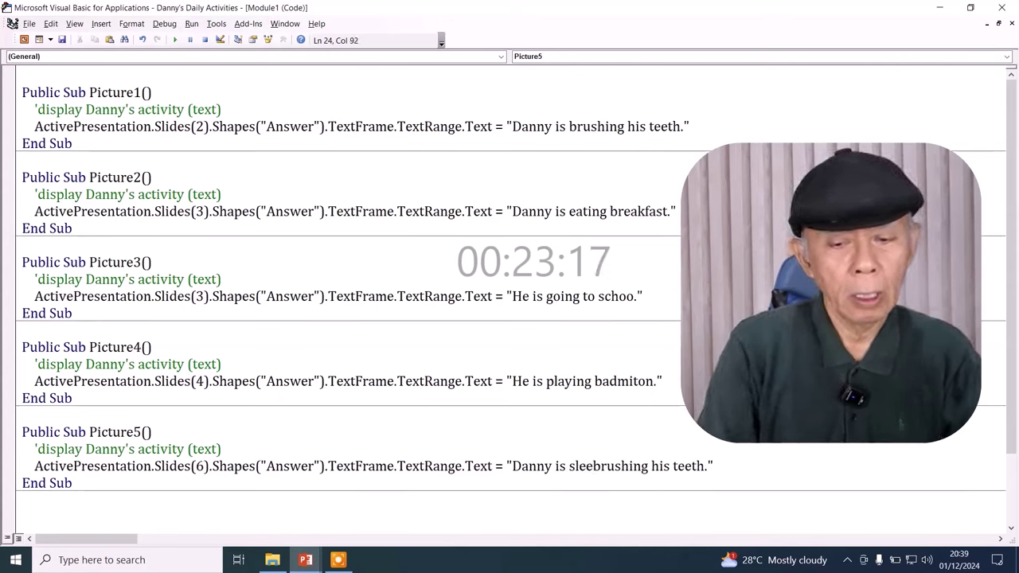
{"action": "type", "text": "ping"}
{"action": "key", "text": "Delete"}
{"action": "key", "text": "Delete"}
{"action": "key", "text": "Delete"}
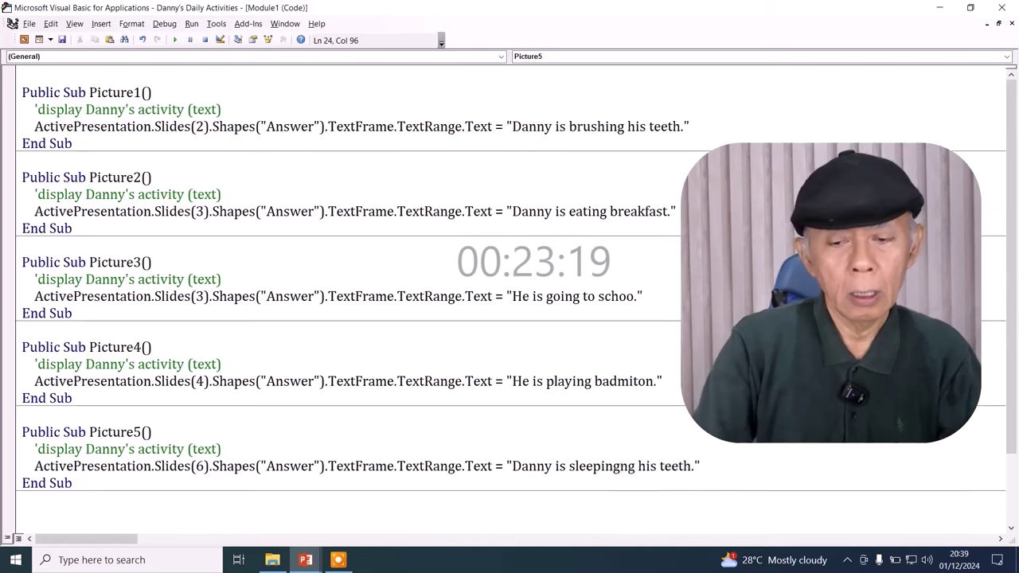
{"action": "key", "text": "Delete"}
{"action": "key", "text": "Delete"}
{"action": "key", "text": "Delete"}
{"action": "key", "text": "Delete"}
{"action": "key", "text": "Delete"}
{"action": "key", "text": "Delete"}
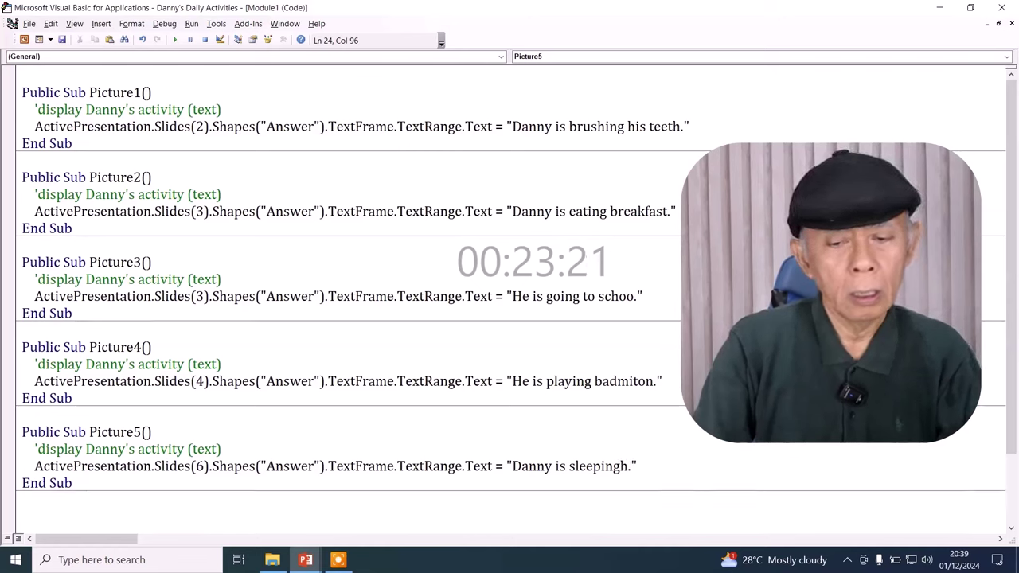
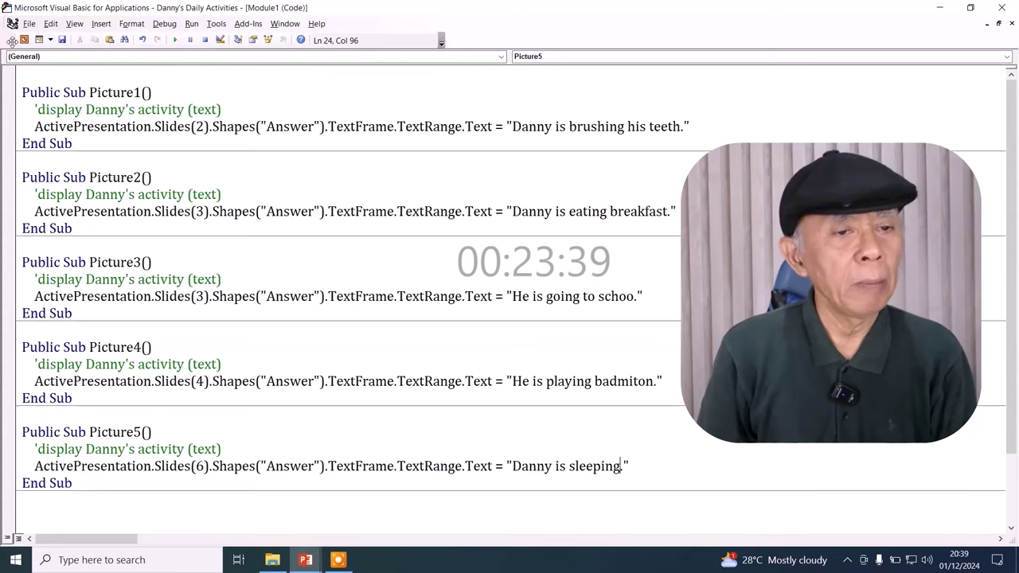
- Give the breakfast picture on slide 3 an action that runs the Picture2 macro on click
{"action": "left_click", "coordinate": [23, 40]}
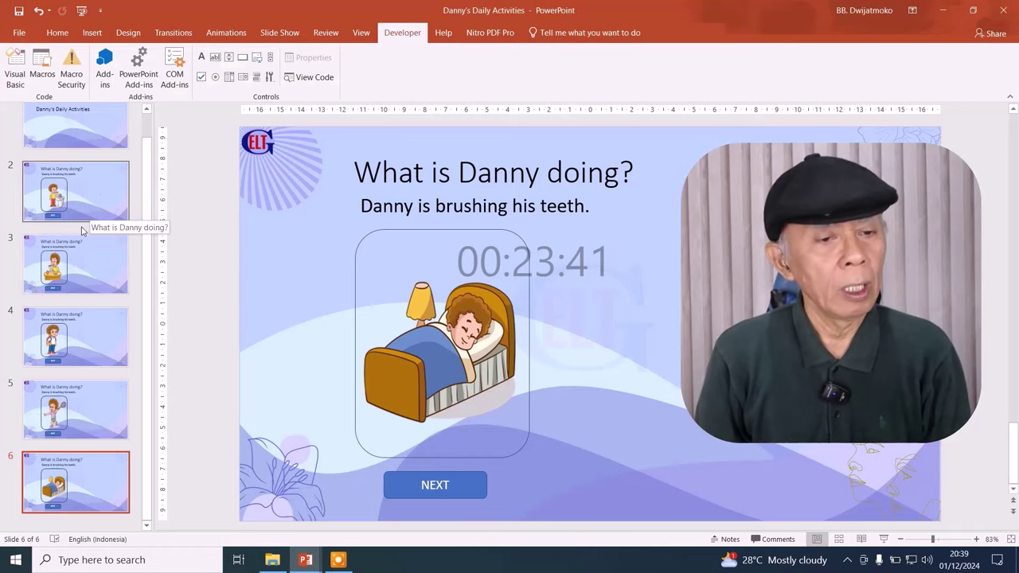
{"action": "scroll", "coordinate": [87, 235], "scroll_direction": "up", "scroll_amount": 1}
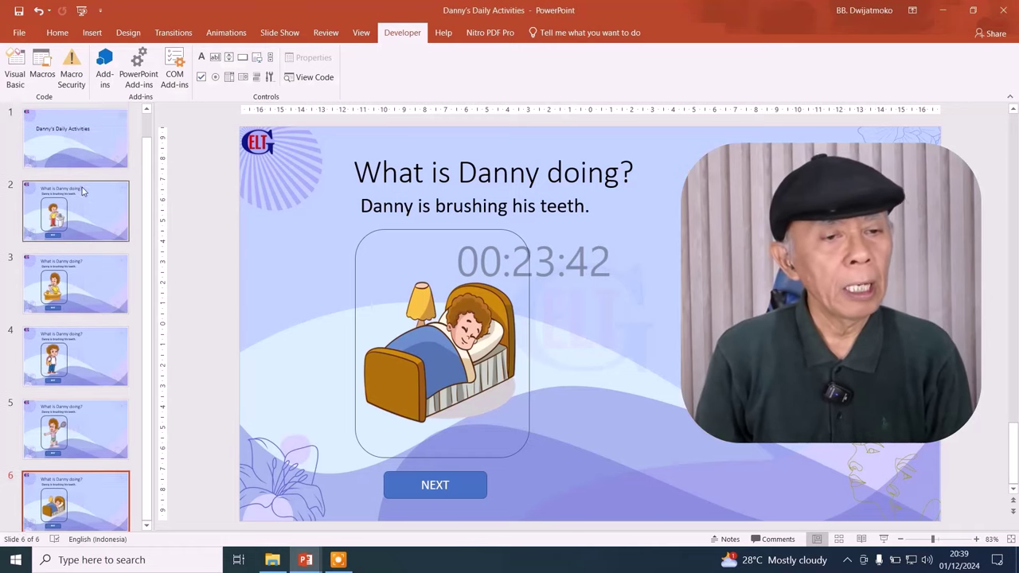
{"action": "left_click", "coordinate": [88, 296]}
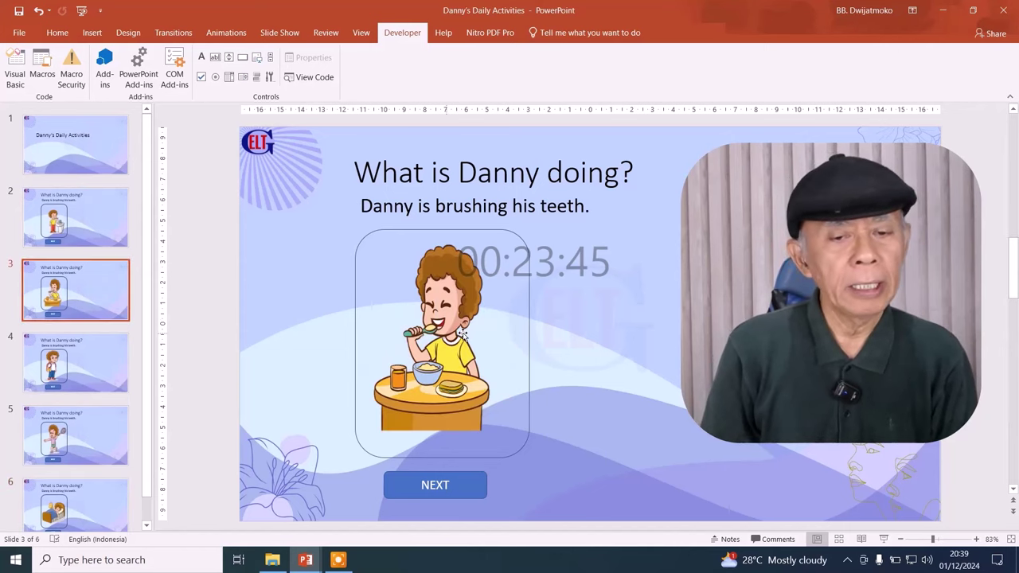
{"action": "left_click", "coordinate": [462, 331]}
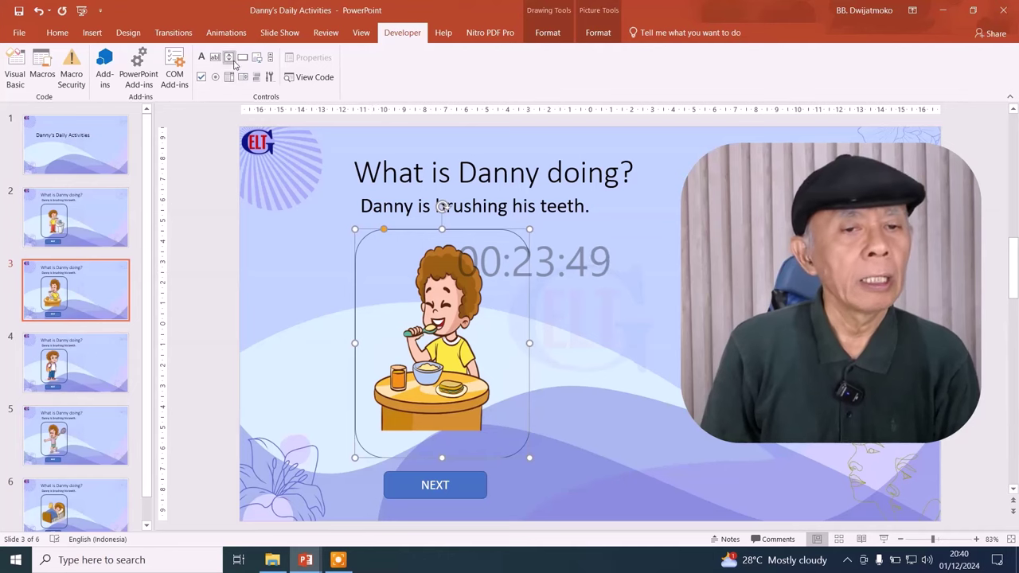
{"action": "left_click", "coordinate": [92, 33]}
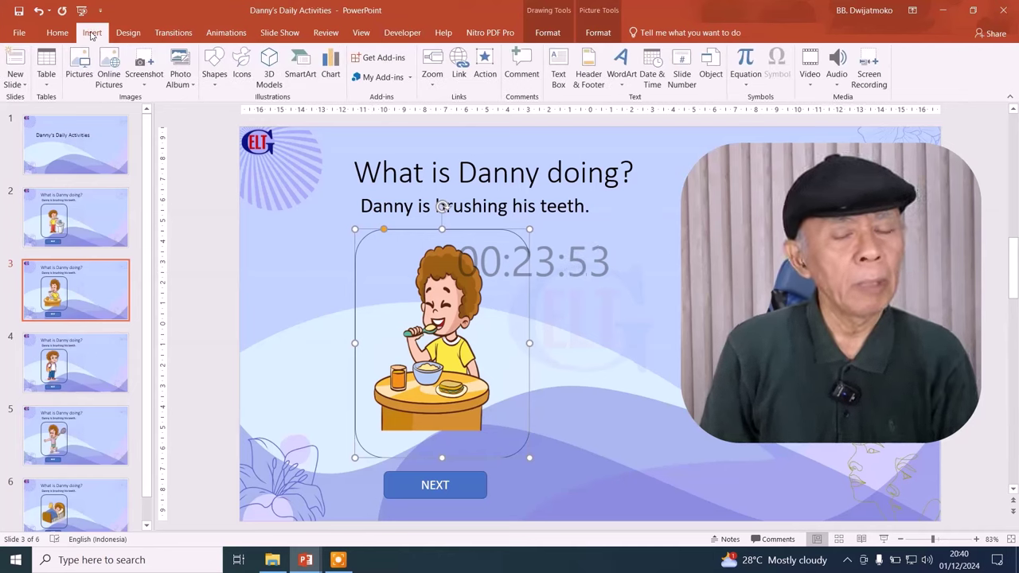
{"action": "left_click", "coordinate": [485, 73]}
{"action": "left_click", "coordinate": [600, 293]}
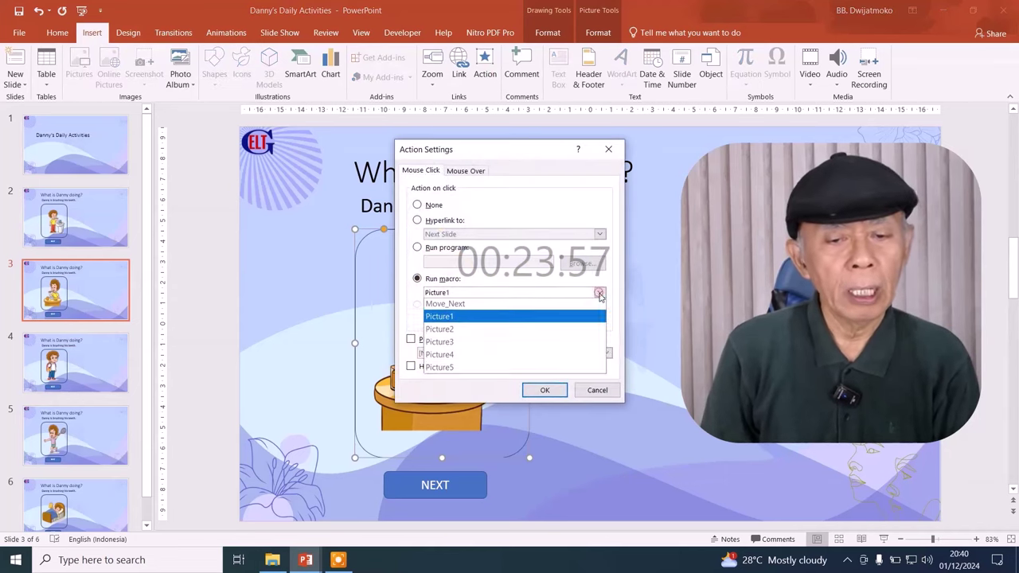
{"action": "left_click", "coordinate": [533, 331]}
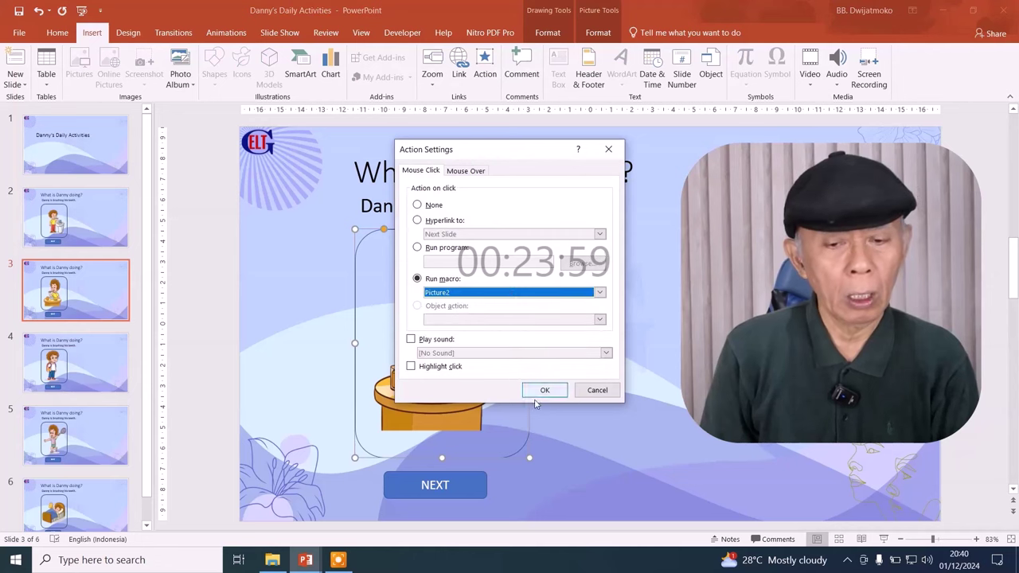
{"action": "left_click", "coordinate": [541, 390]}
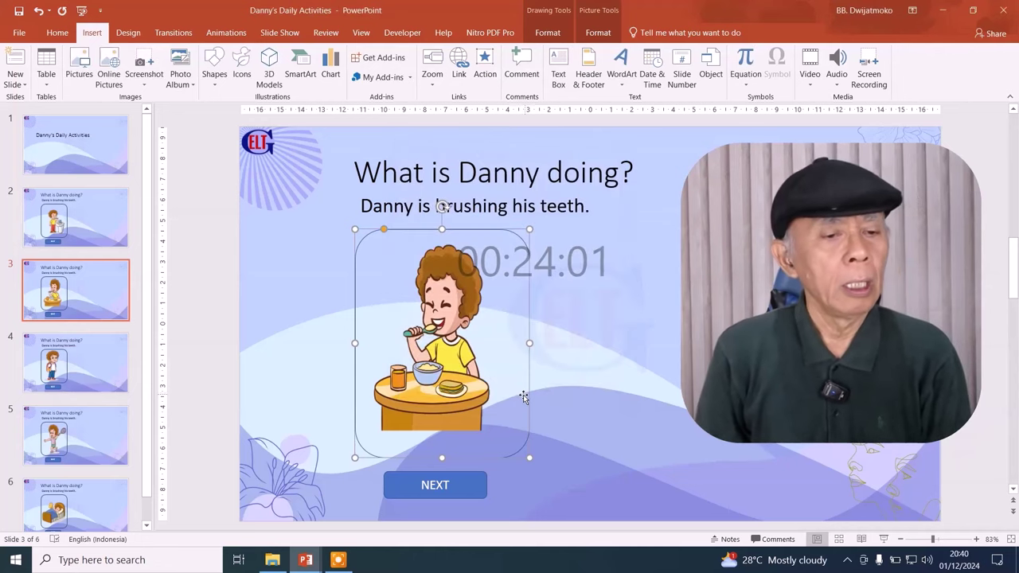
- Set the backpack picture on slide 4 to run the Picture3 macro when clicked
{"action": "left_click", "coordinate": [85, 361]}
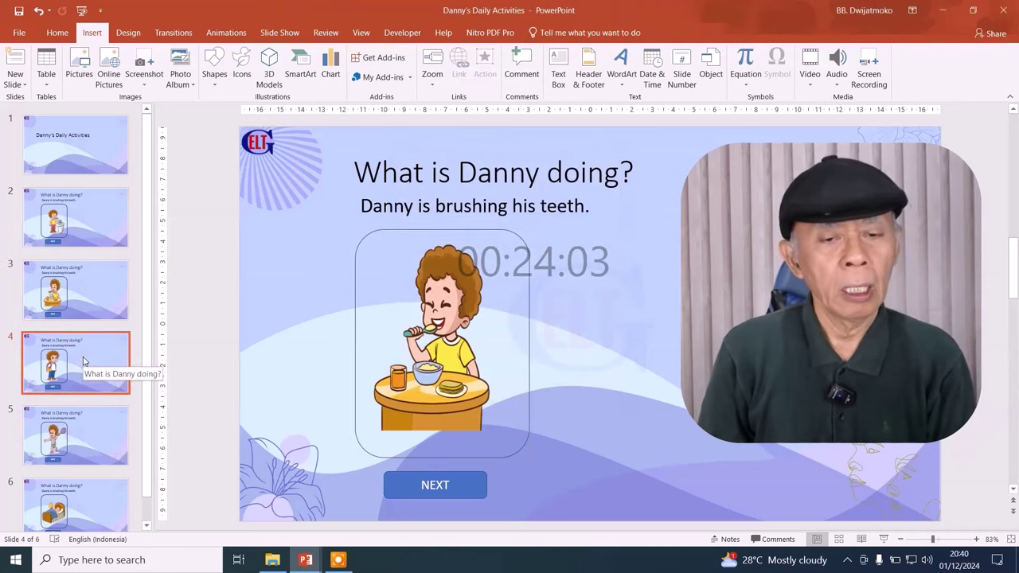
{"action": "left_click", "coordinate": [503, 353]}
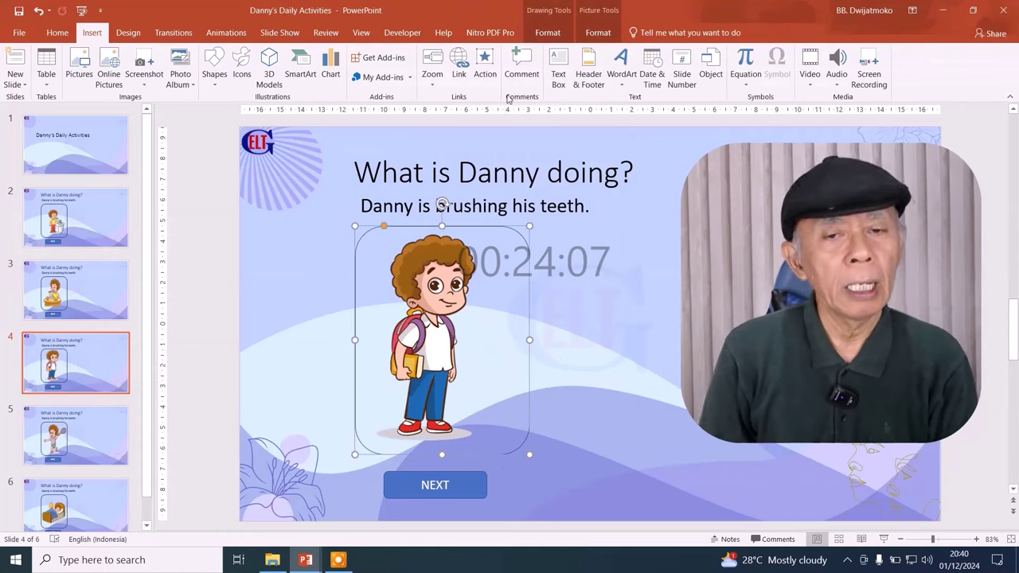
{"action": "left_click", "coordinate": [485, 74]}
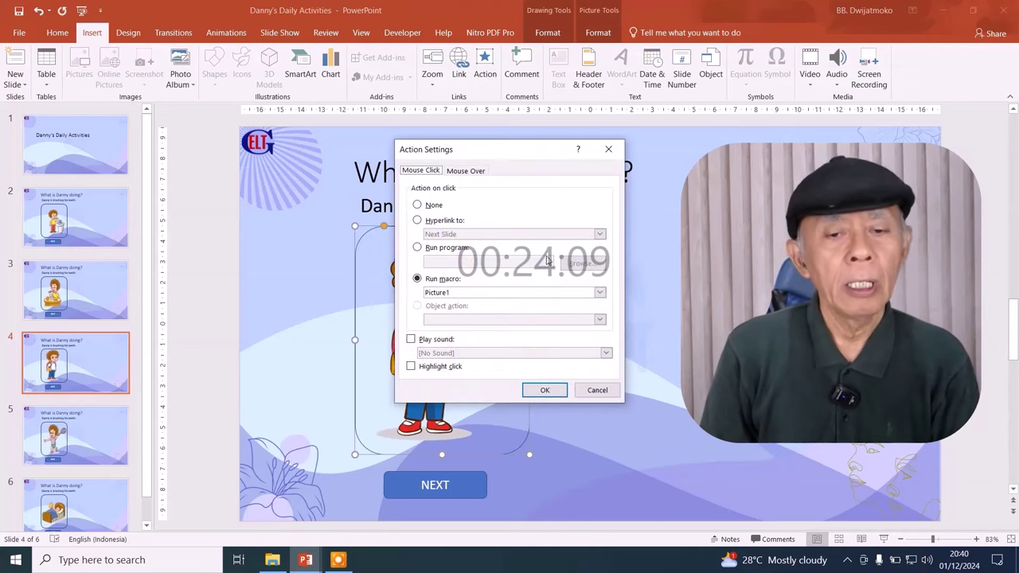
{"action": "left_click", "coordinate": [602, 294]}
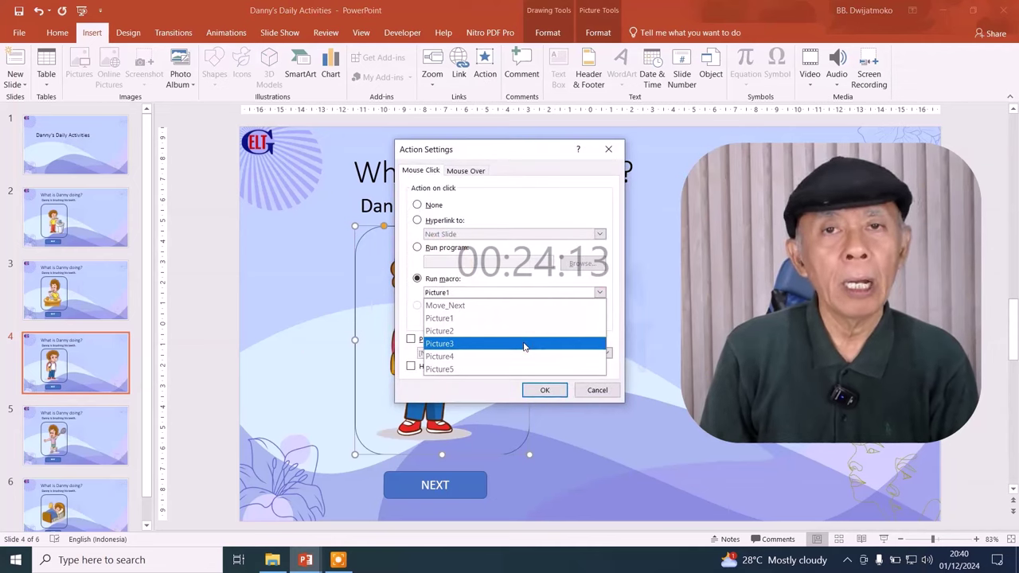
{"action": "left_click", "coordinate": [525, 347]}
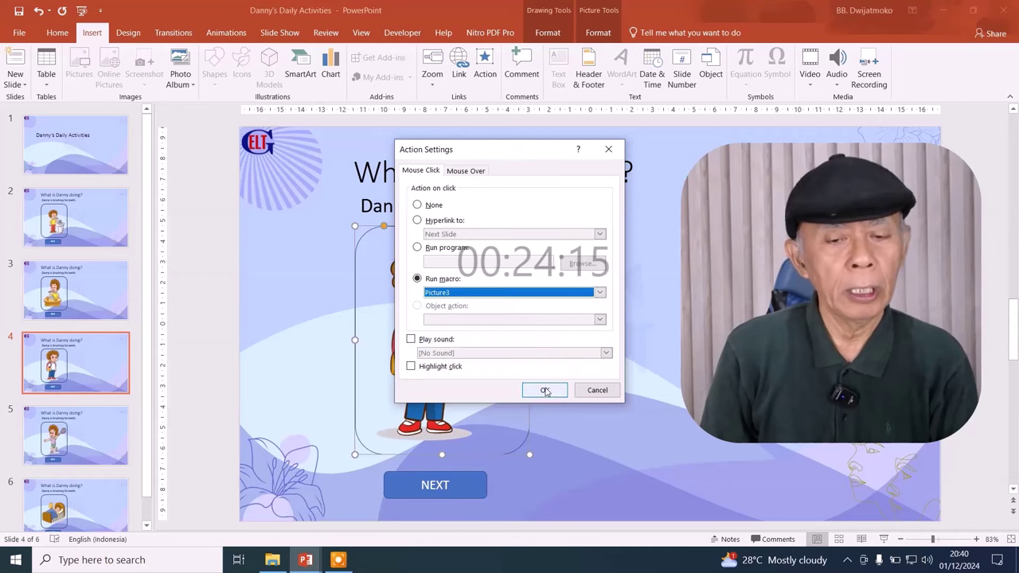
{"action": "left_click", "coordinate": [542, 392]}
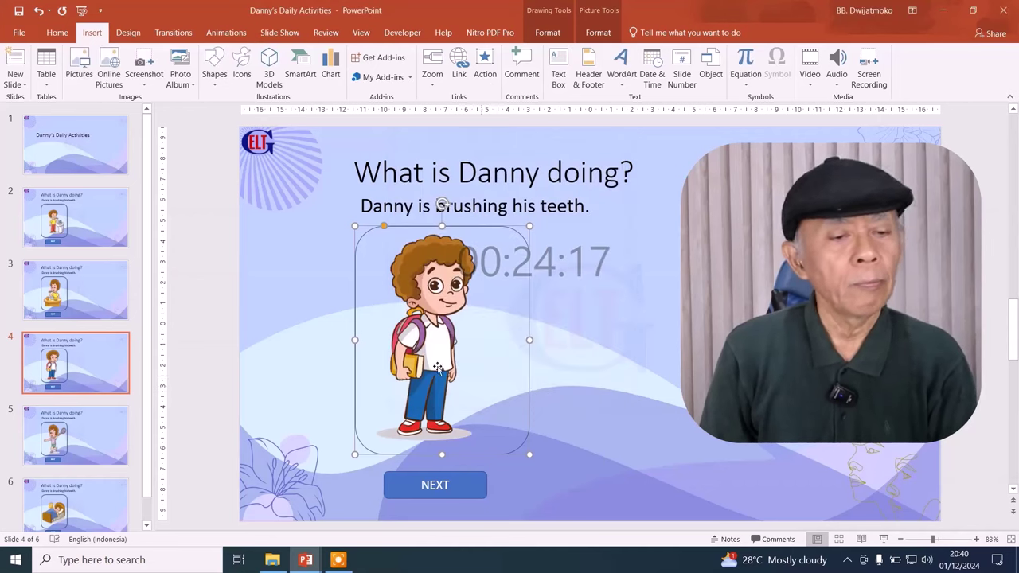
- Set the tennis picture on slide 5 to run the Picture4 macro when clicked
{"action": "left_click", "coordinate": [114, 444]}
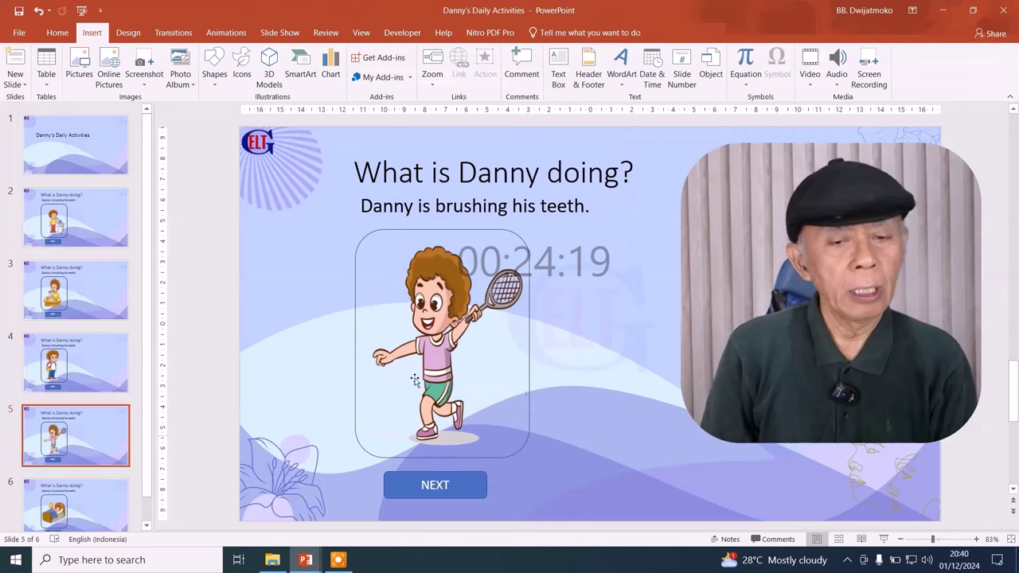
{"action": "left_click", "coordinate": [471, 309]}
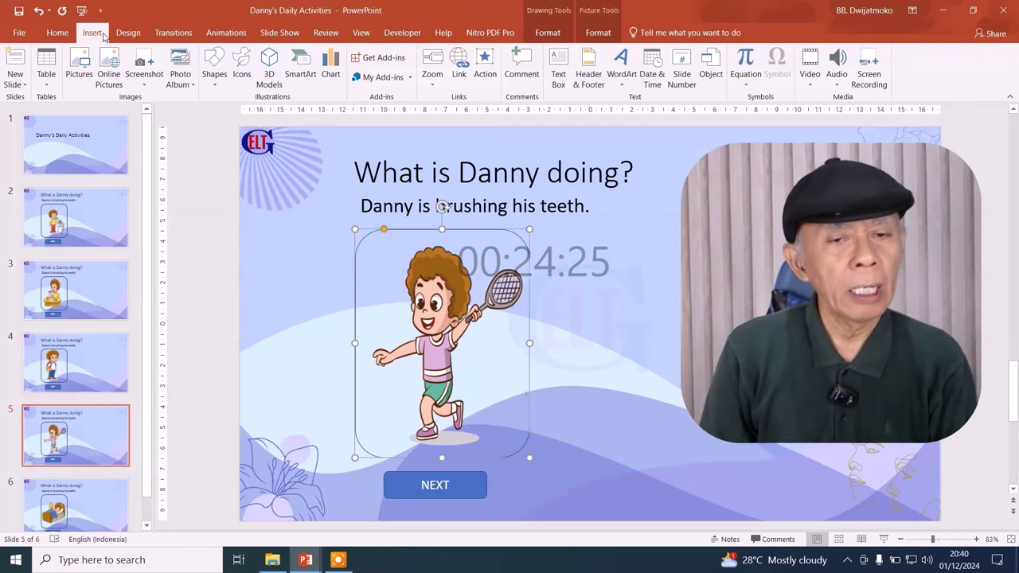
{"action": "left_click", "coordinate": [485, 64]}
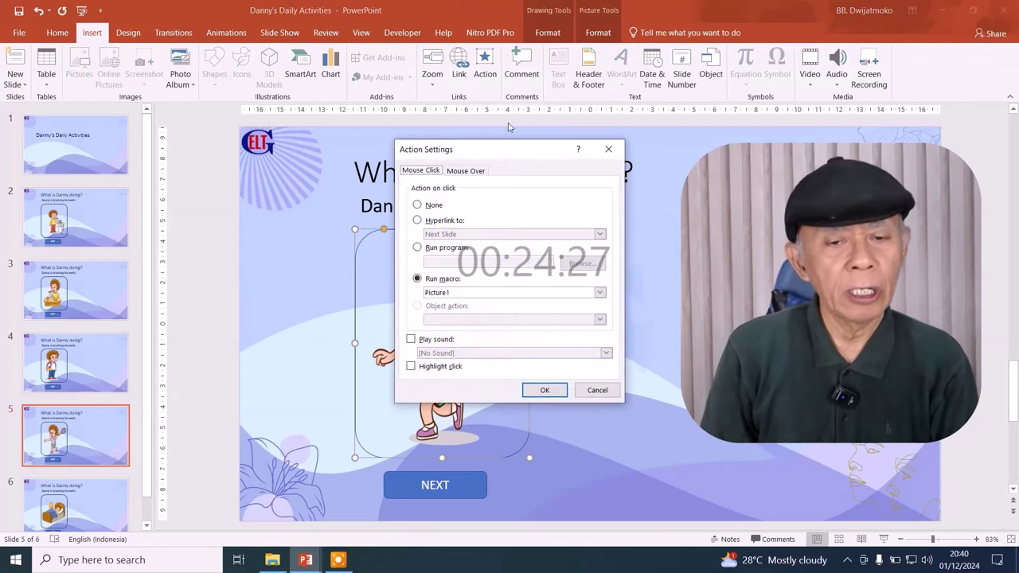
{"action": "left_click", "coordinate": [601, 293]}
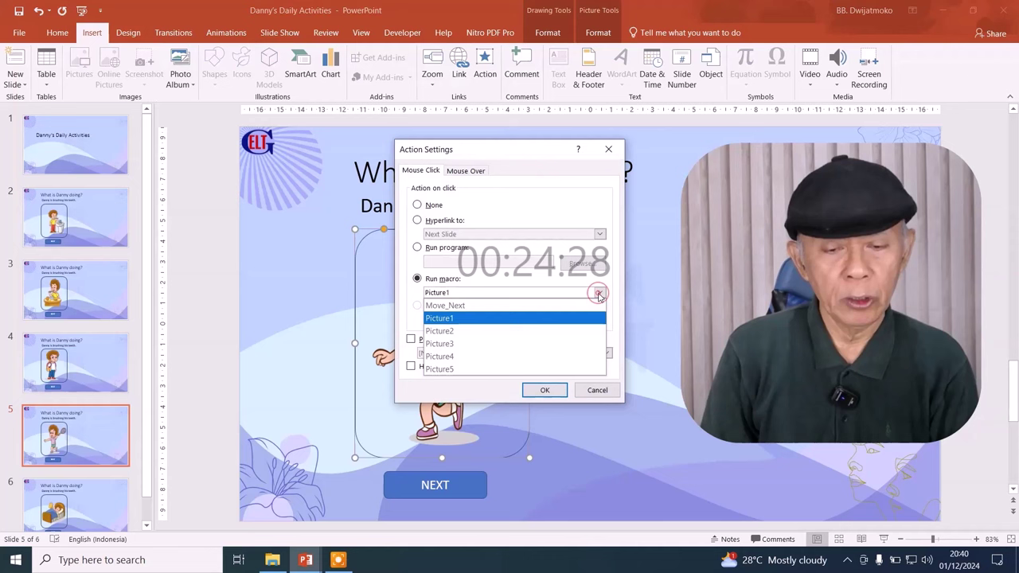
{"action": "left_click", "coordinate": [532, 356]}
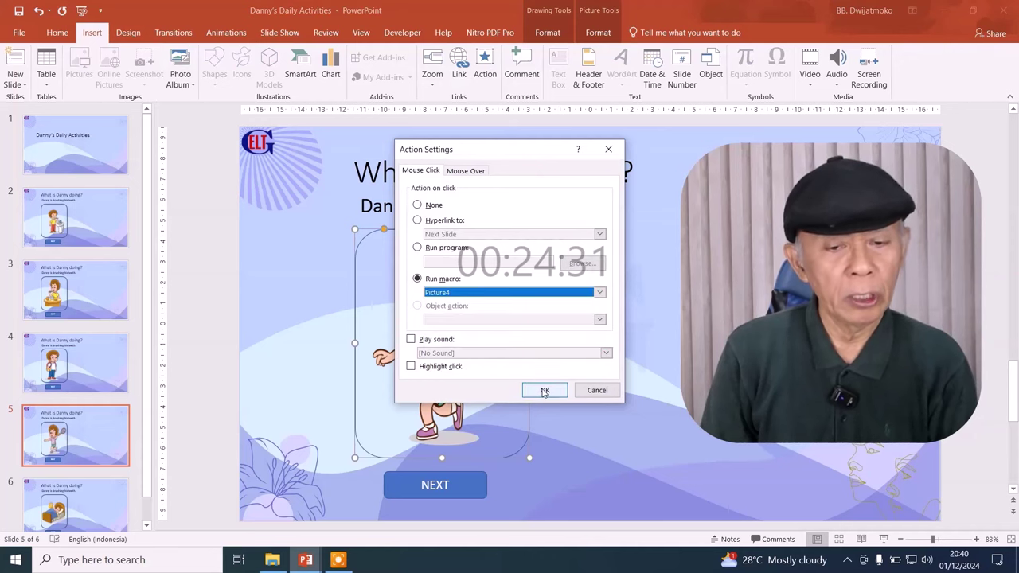
{"action": "left_click", "coordinate": [544, 391]}
{"action": "scroll", "coordinate": [88, 398], "scroll_direction": "down", "scroll_amount": 1}
{"action": "left_click", "coordinate": [78, 501]}
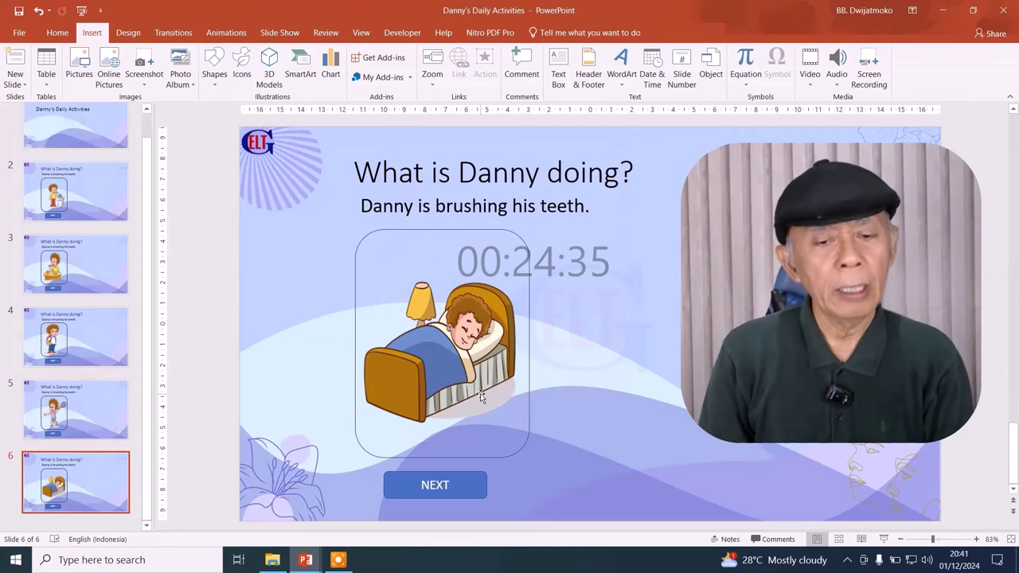
- Link the sleeping picture on slide 6 to the Picture5 macro, then go back to slide 2
{"action": "left_click", "coordinate": [480, 393]}
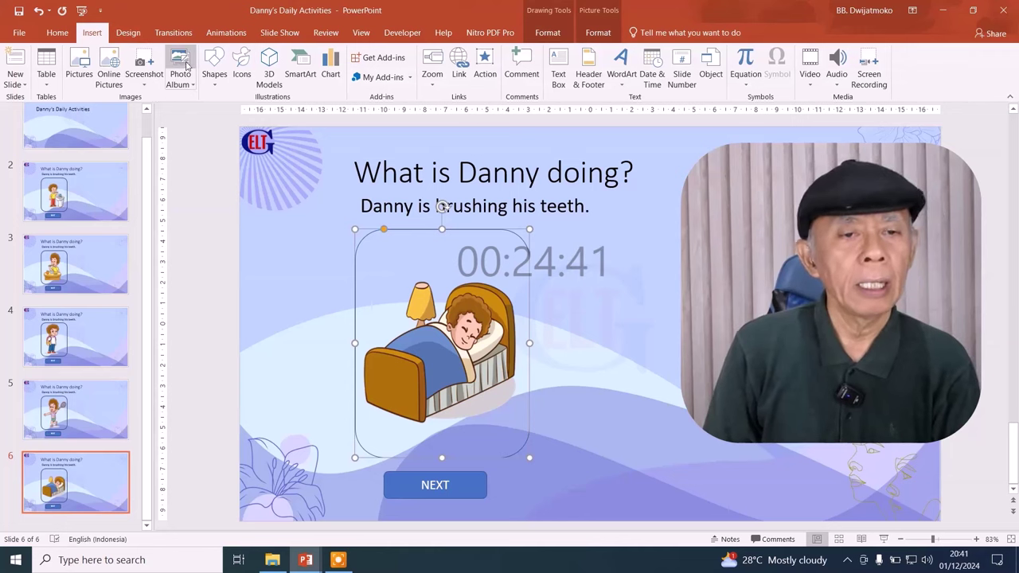
{"action": "left_click", "coordinate": [485, 64]}
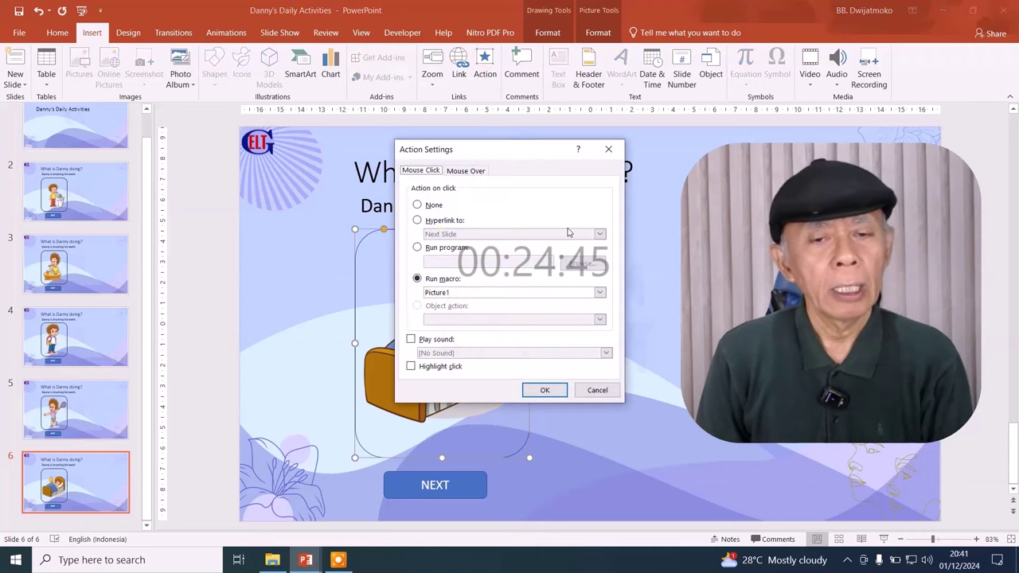
{"action": "left_click", "coordinate": [601, 293]}
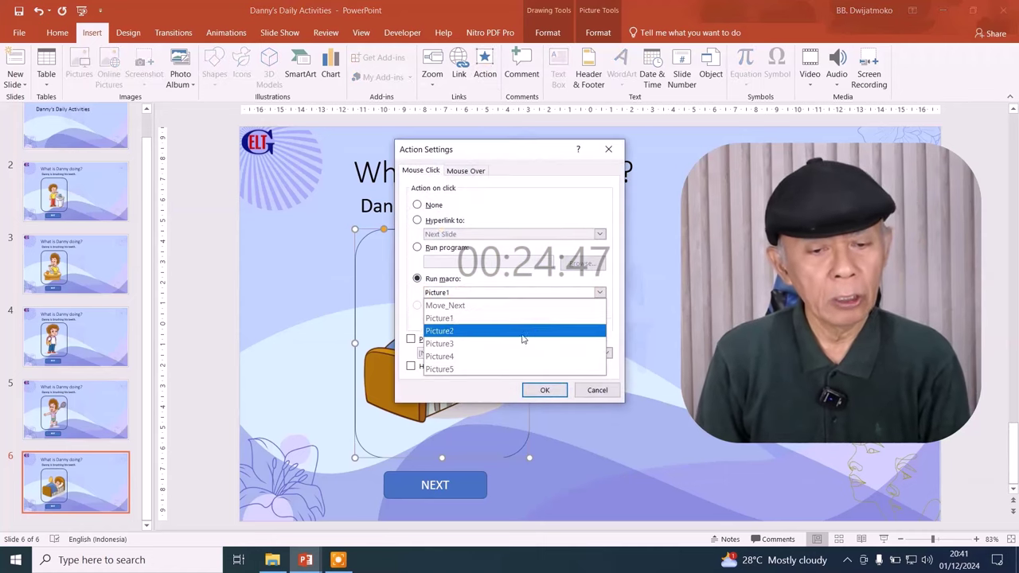
{"action": "left_click", "coordinate": [500, 369]}
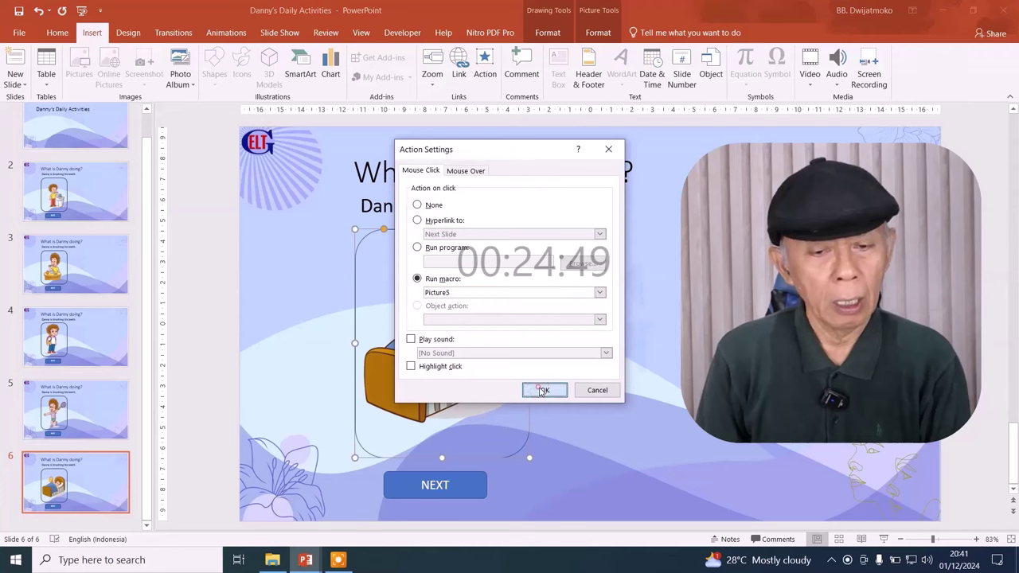
{"action": "left_click", "coordinate": [543, 390]}
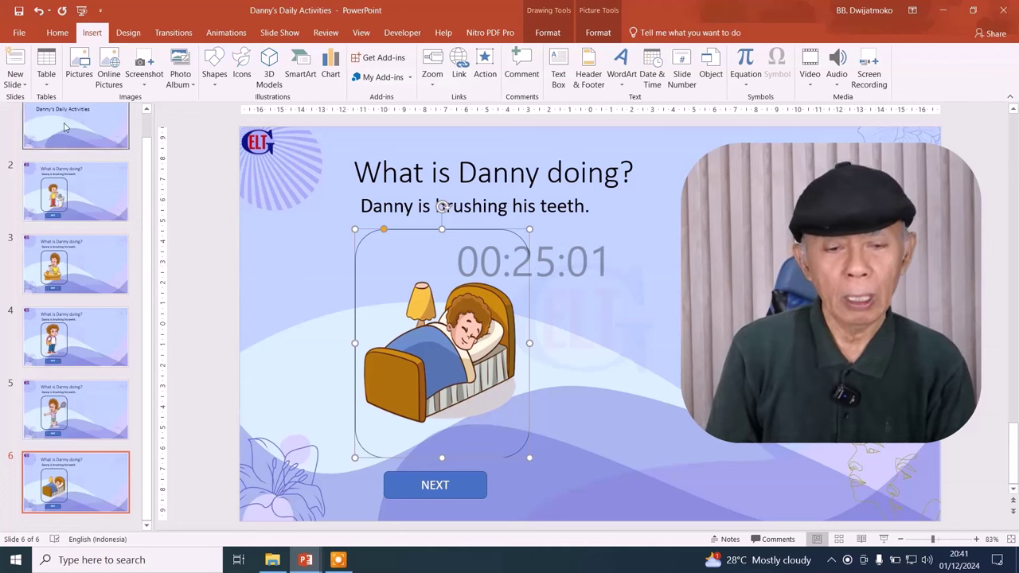
{"action": "left_click", "coordinate": [70, 179]}
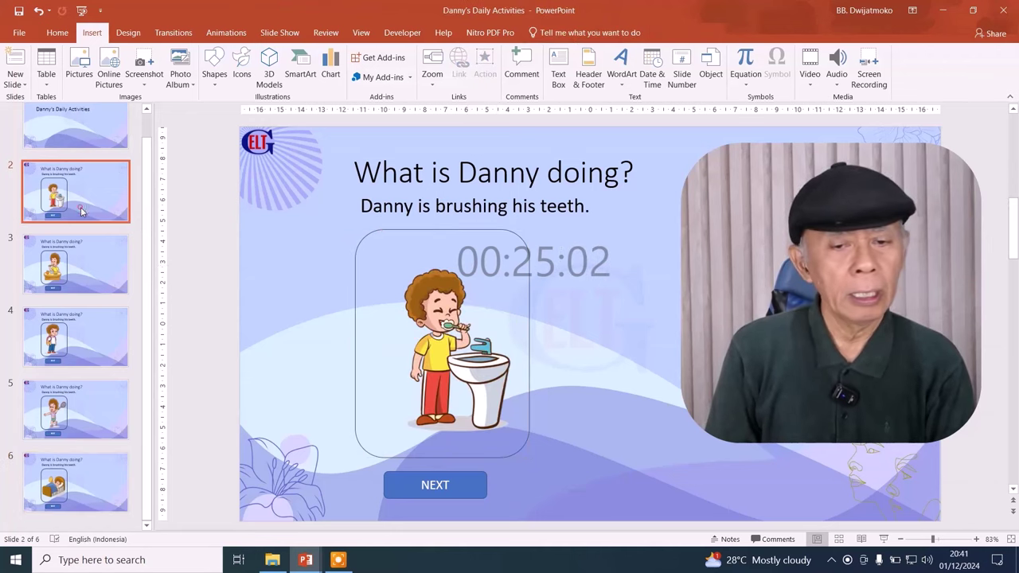
- Test the slide show from slide 2, revealing the breakfast sentence, then exit at the tennis slide
{"action": "left_click", "coordinate": [884, 539]}
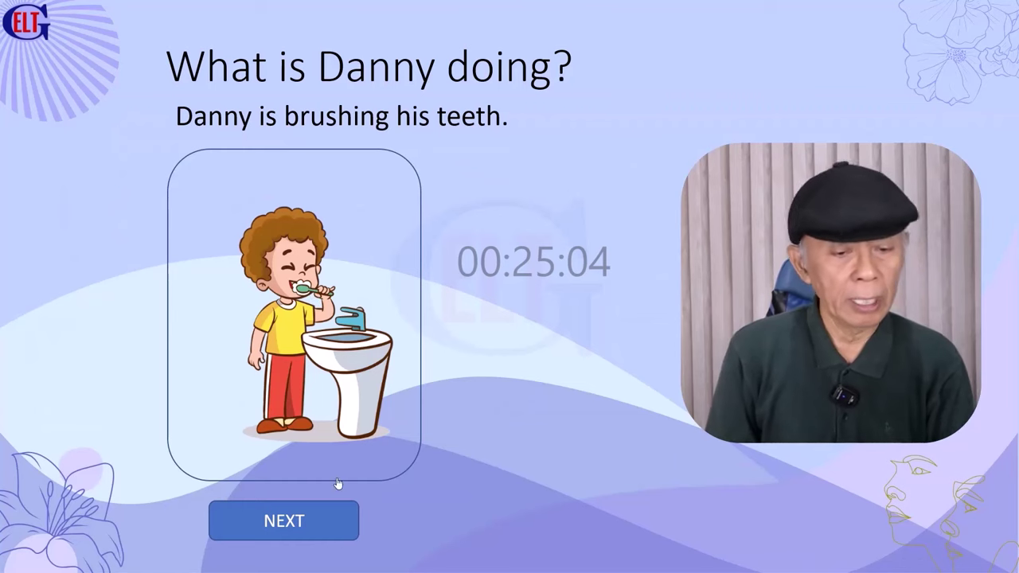
{"action": "left_click", "coordinate": [302, 527]}
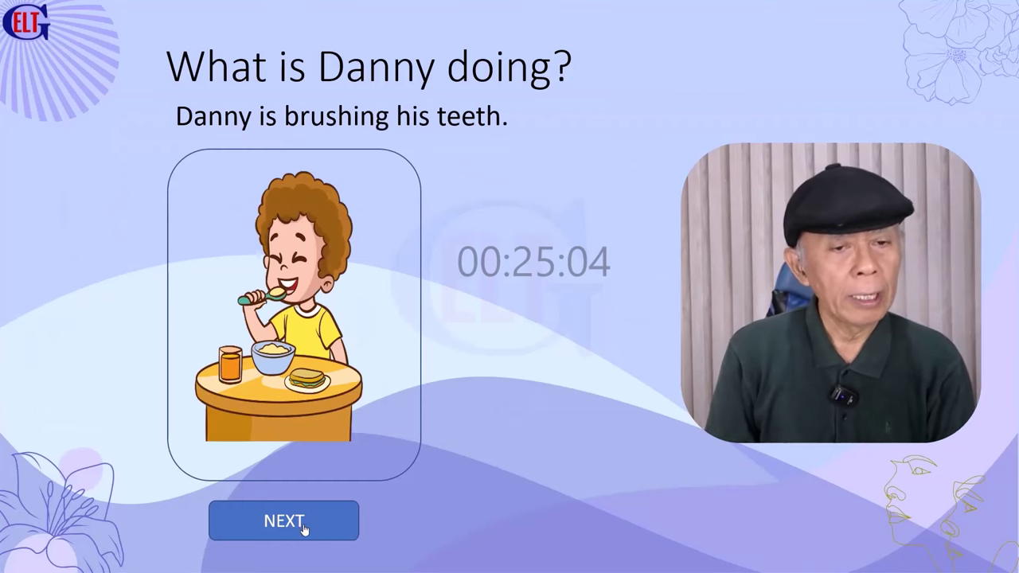
{"action": "left_click", "coordinate": [277, 297]}
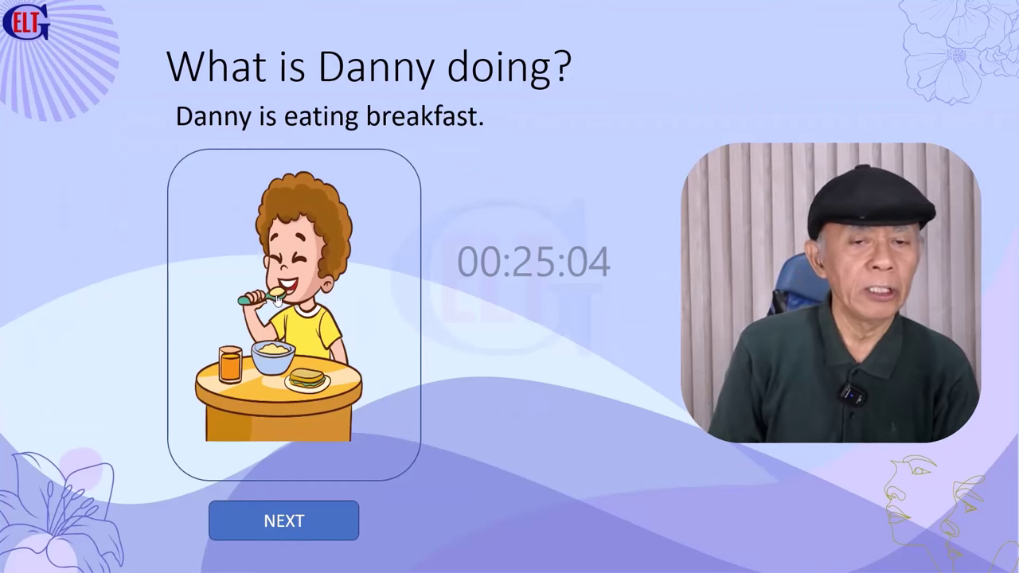
{"action": "left_click", "coordinate": [298, 534]}
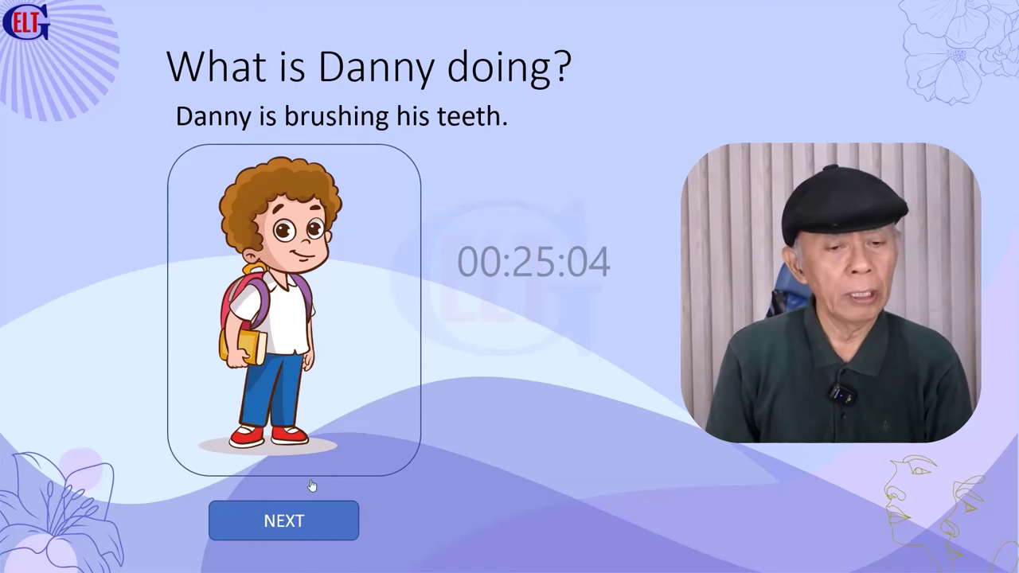
{"action": "left_click", "coordinate": [286, 520]}
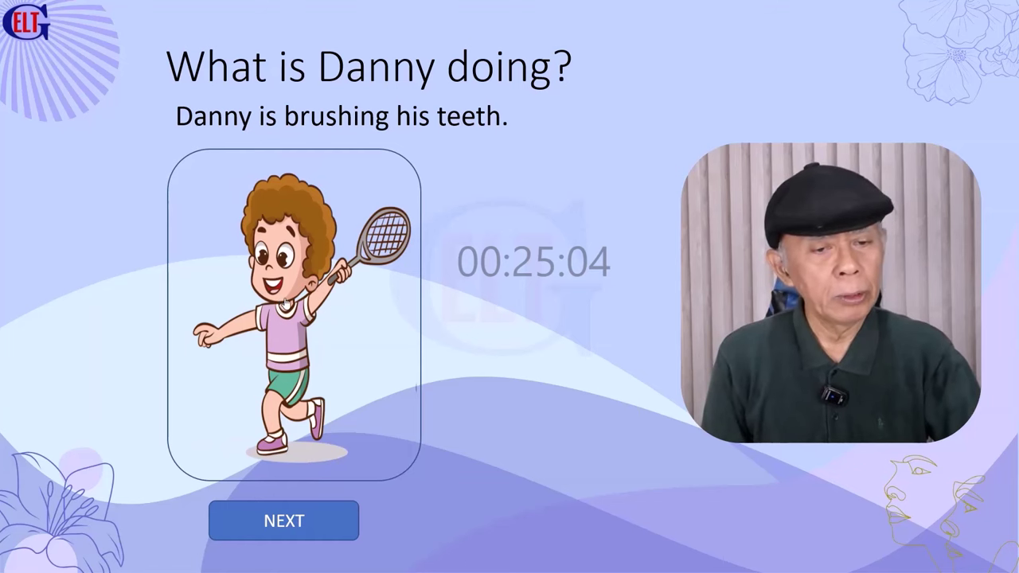
{"action": "key", "text": "Escape"}
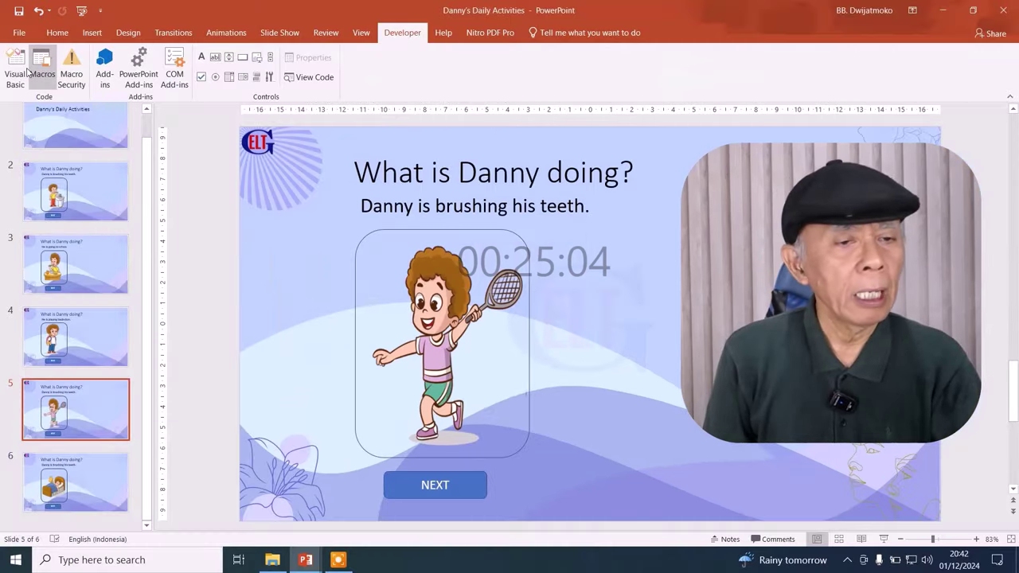
- Change Picture3 to target Slides(4) and Picture4 to Slides(5), then start the slide show
{"action": "left_click", "coordinate": [16, 74]}
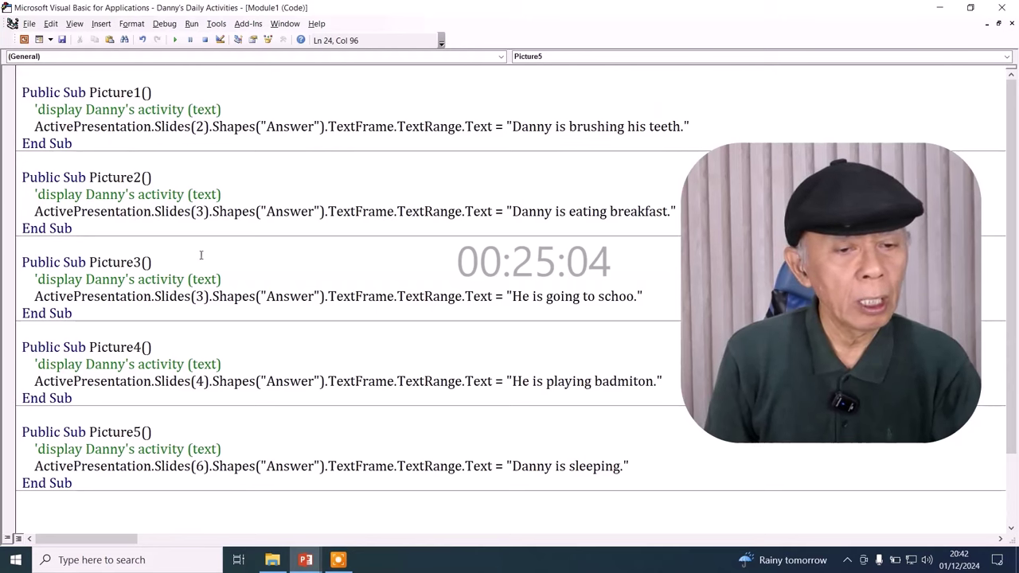
{"action": "left_click", "coordinate": [204, 297]}
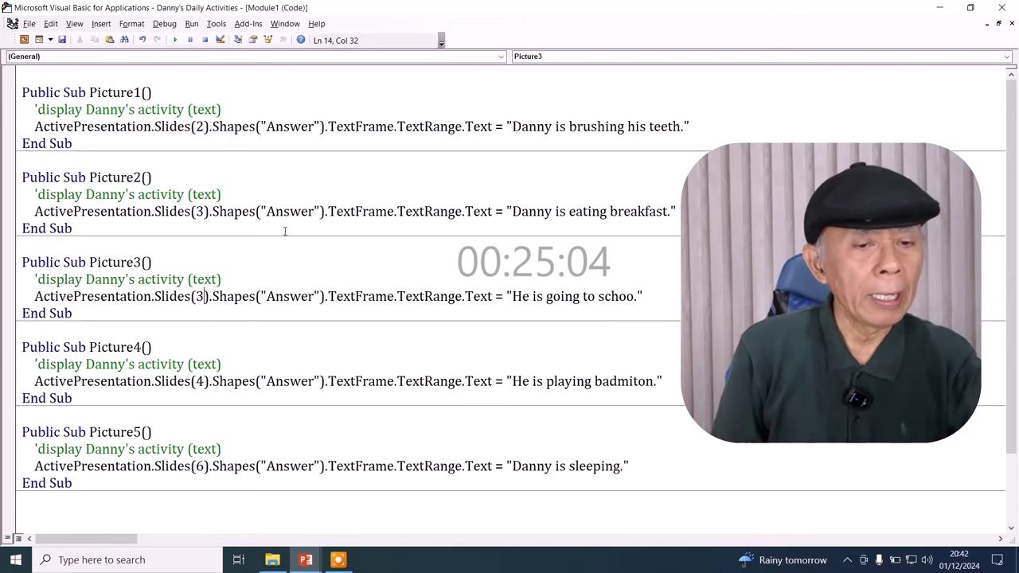
{"action": "key", "text": "BackSpace"}
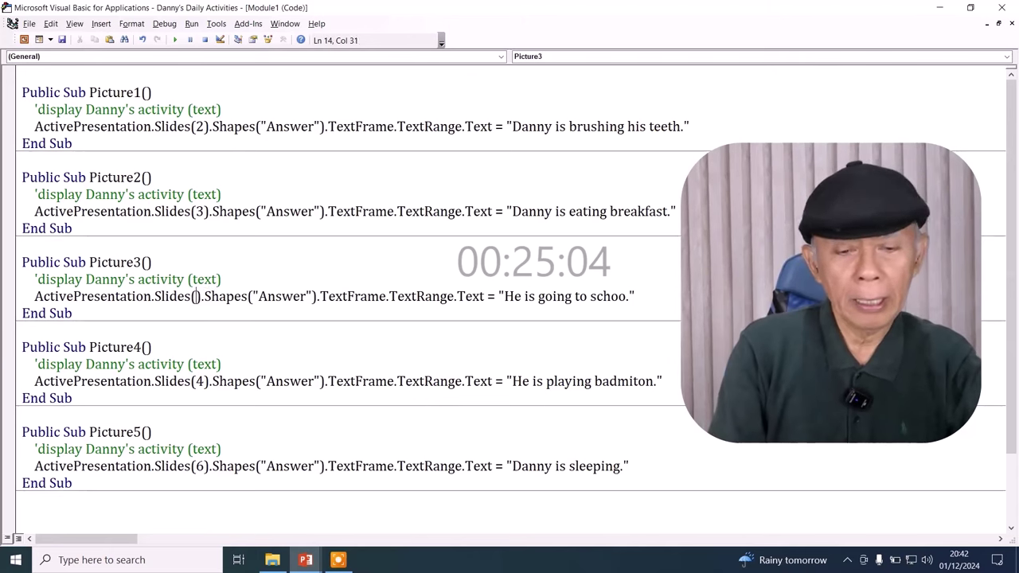
{"action": "type", "text": "4"}
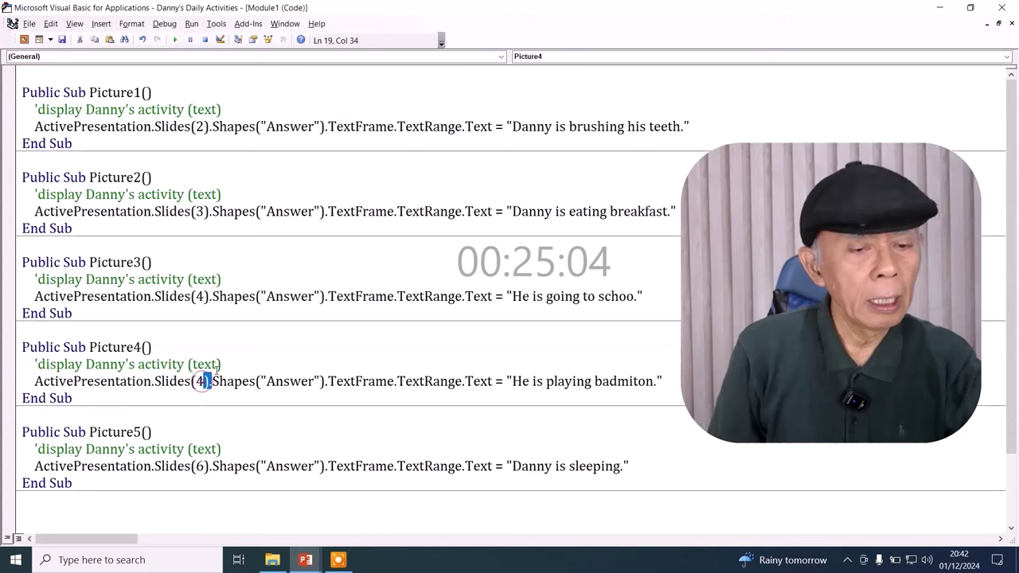
{"action": "key", "text": "BackSpace"}
{"action": "type", "text": "4"}
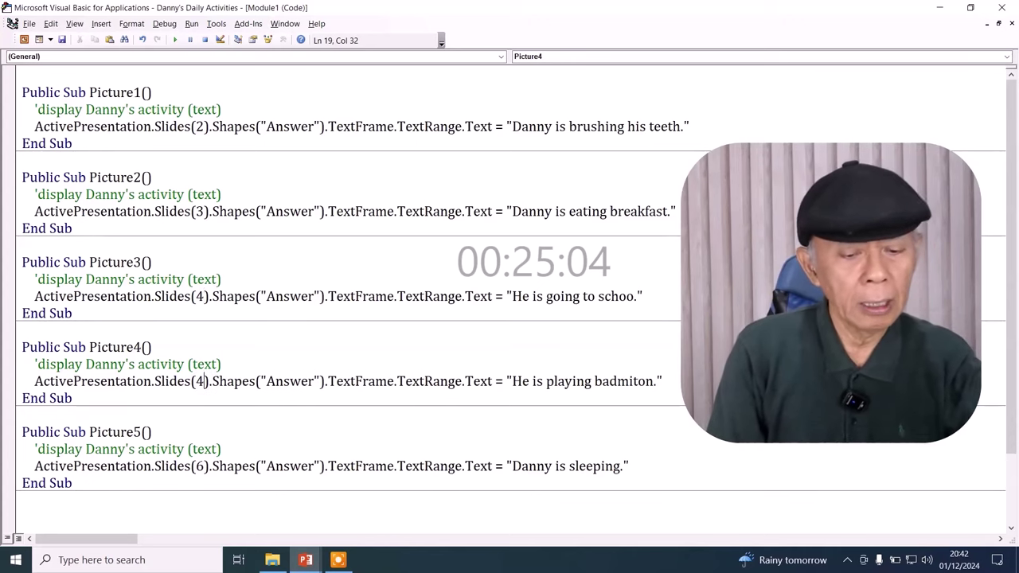
{"action": "key", "text": "BackSpace"}
{"action": "type", "text": "5"}
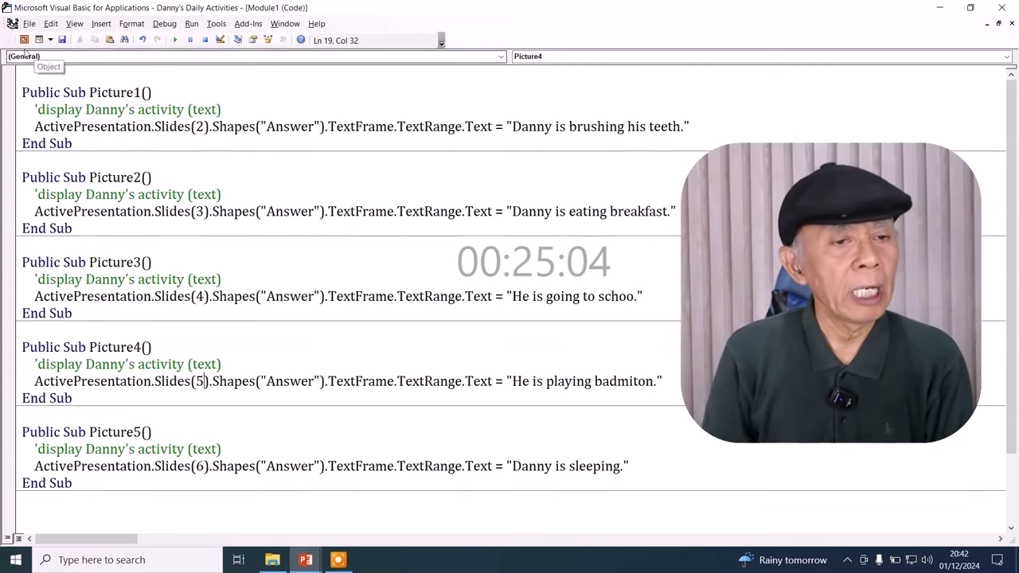
{"action": "left_click", "coordinate": [24, 39]}
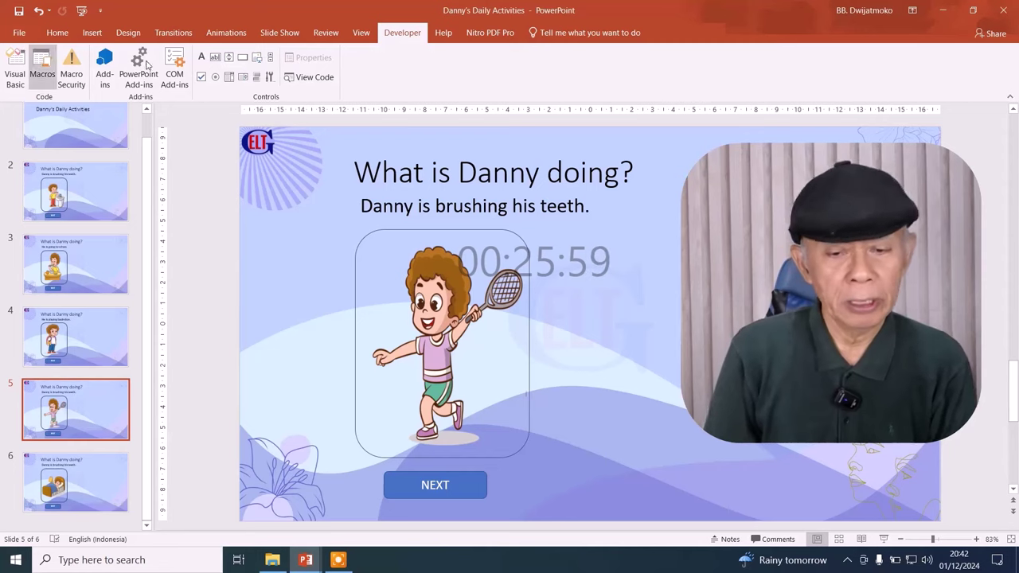
{"action": "left_click", "coordinate": [884, 539]}
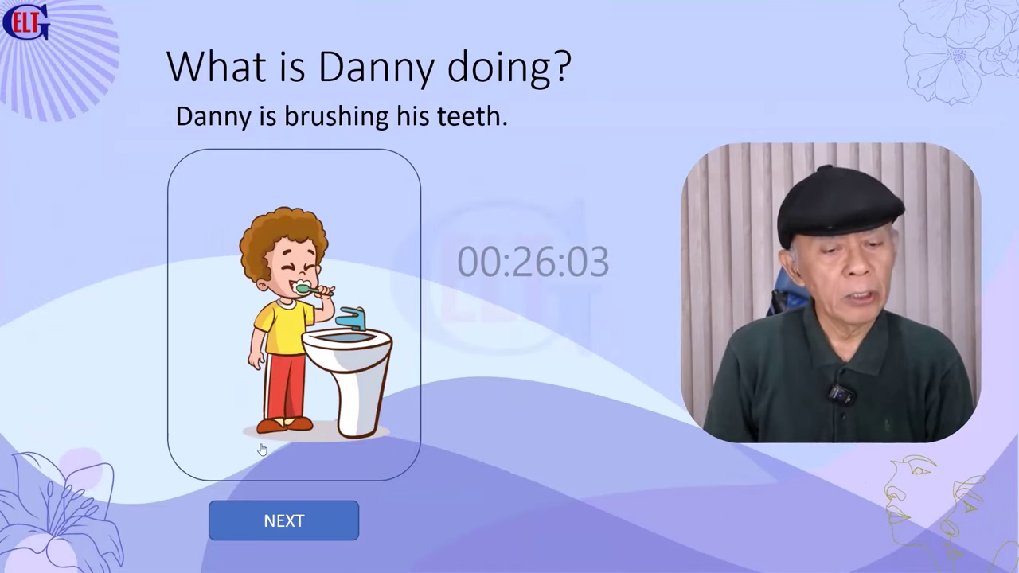
- Step through the show, revealing the breakfast, school and sleeping pictures' sentences
{"action": "left_click", "coordinate": [284, 537]}
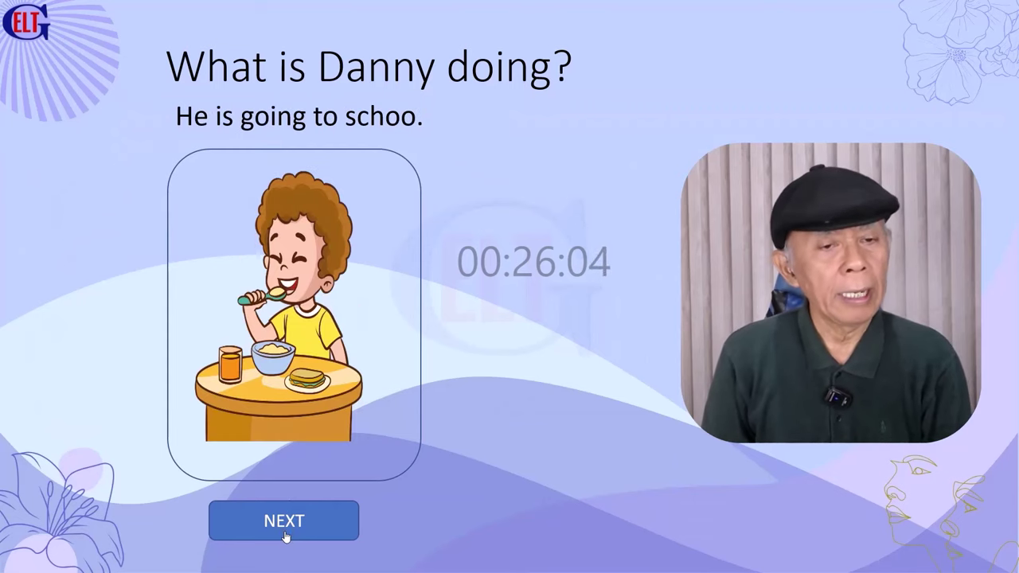
{"action": "left_click", "coordinate": [305, 289]}
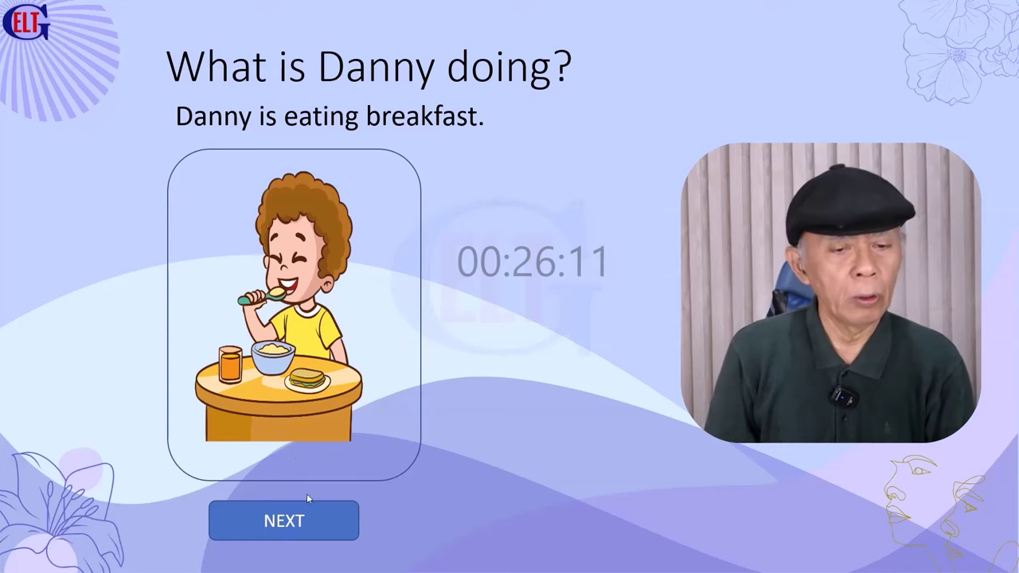
{"action": "left_click", "coordinate": [294, 528]}
{"action": "left_click", "coordinate": [261, 273]}
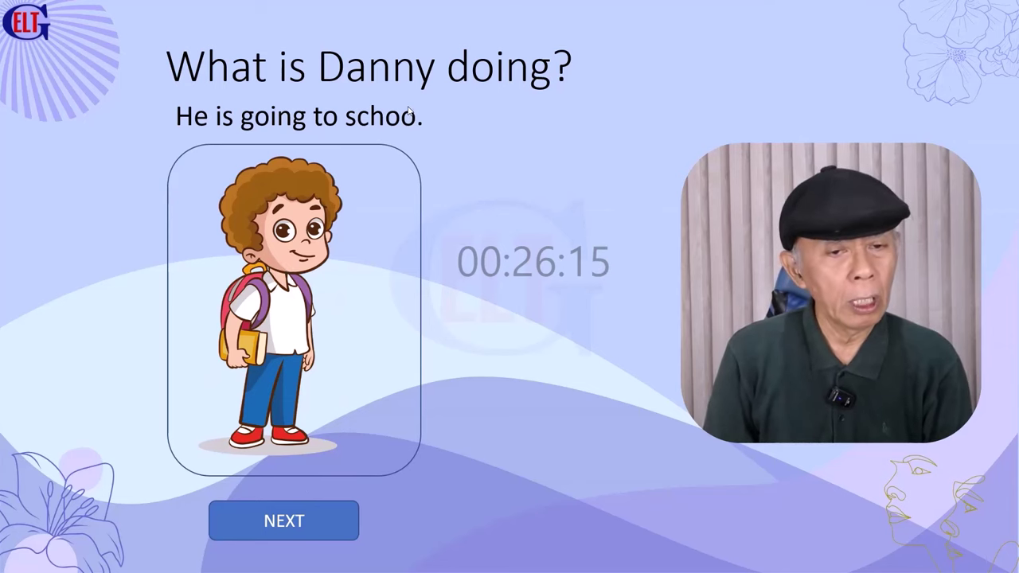
{"action": "left_click", "coordinate": [282, 519]}
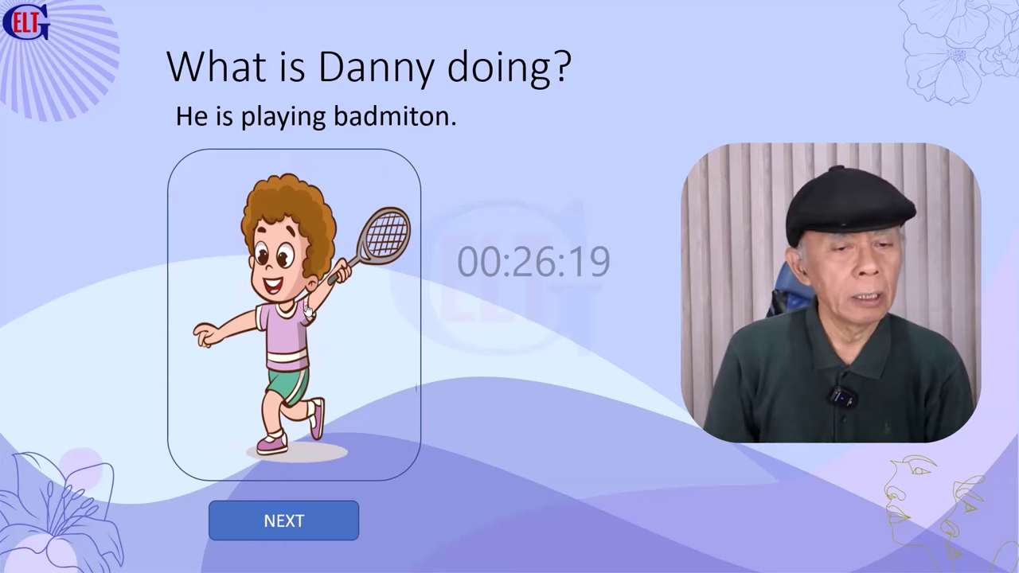
{"action": "left_click", "coordinate": [293, 520]}
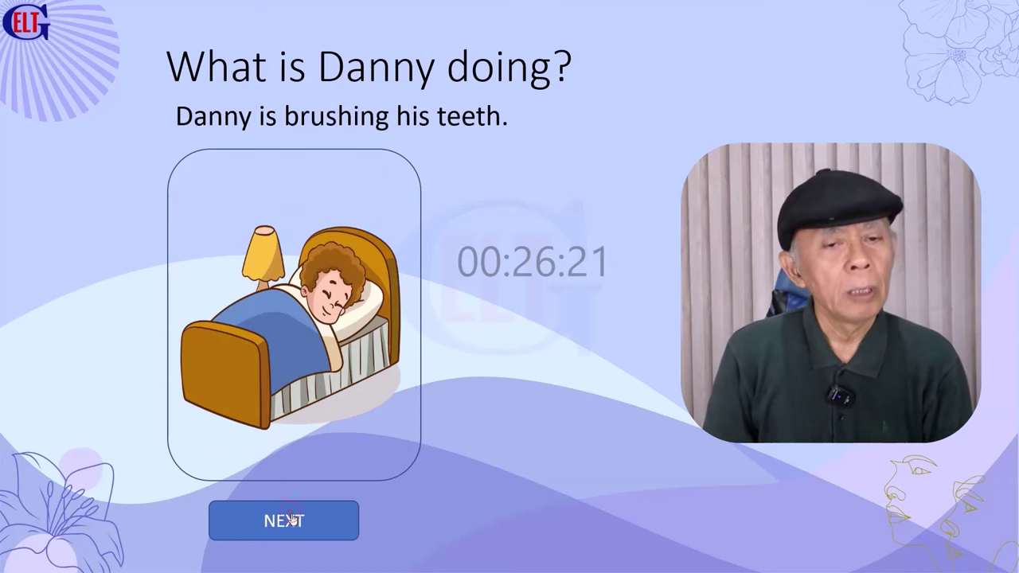
{"action": "left_click", "coordinate": [297, 333]}
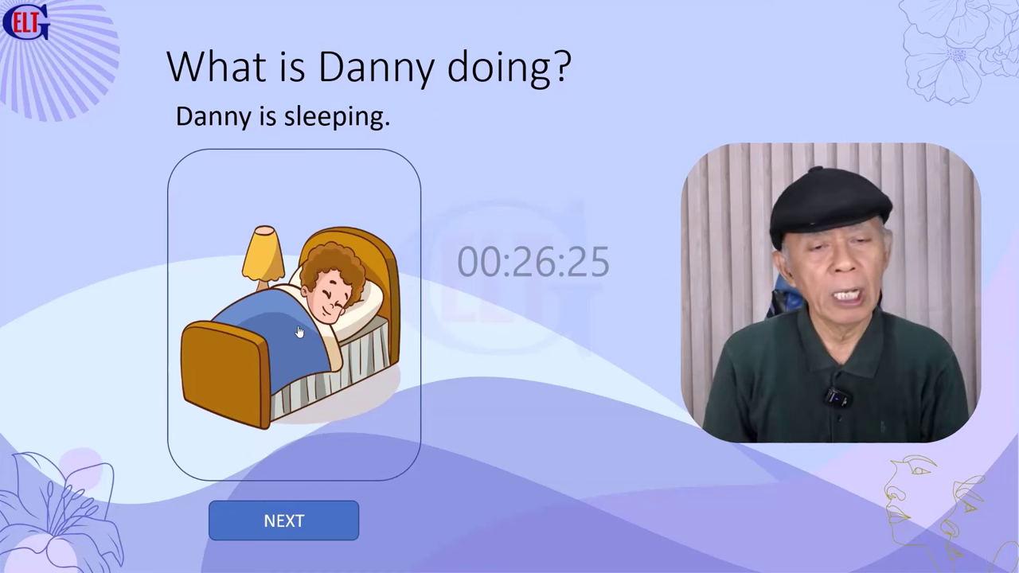
- End the show, fix 'schoo' to 'school' in the Picture3 sentence, and reopen slide 2
{"action": "key", "text": "Escape"}
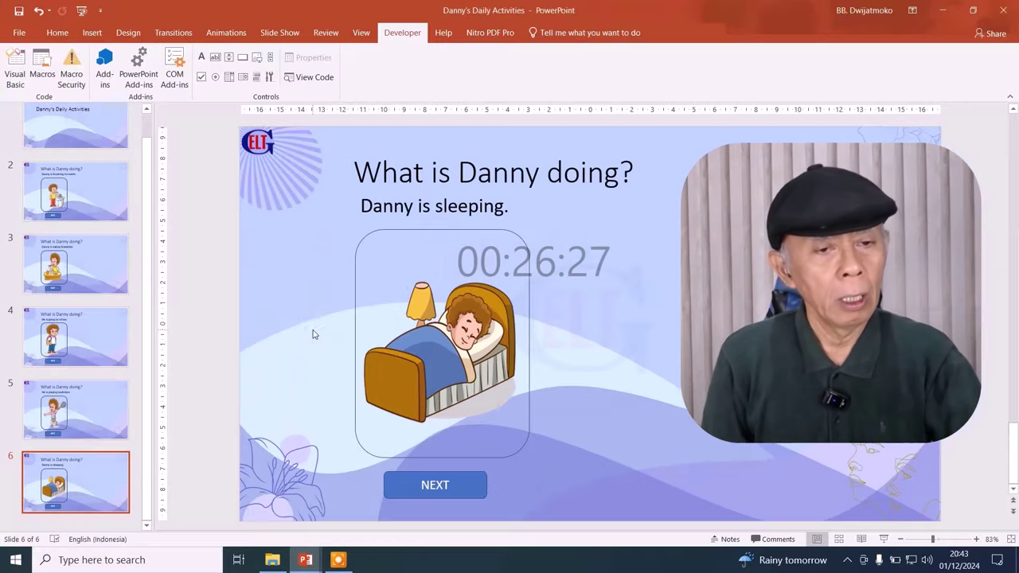
{"action": "left_click", "coordinate": [16, 72]}
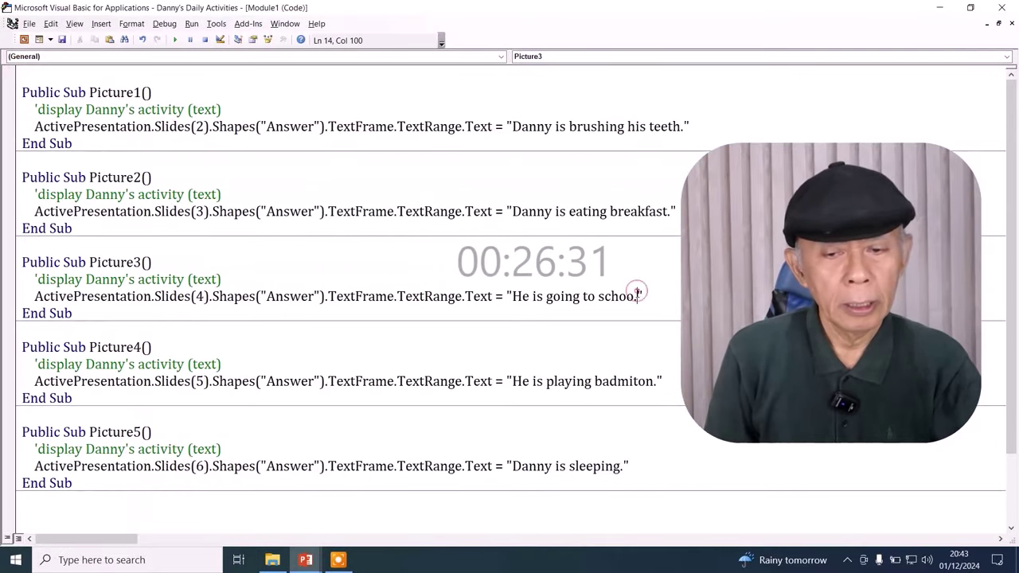
{"action": "key", "text": "BackSpace"}
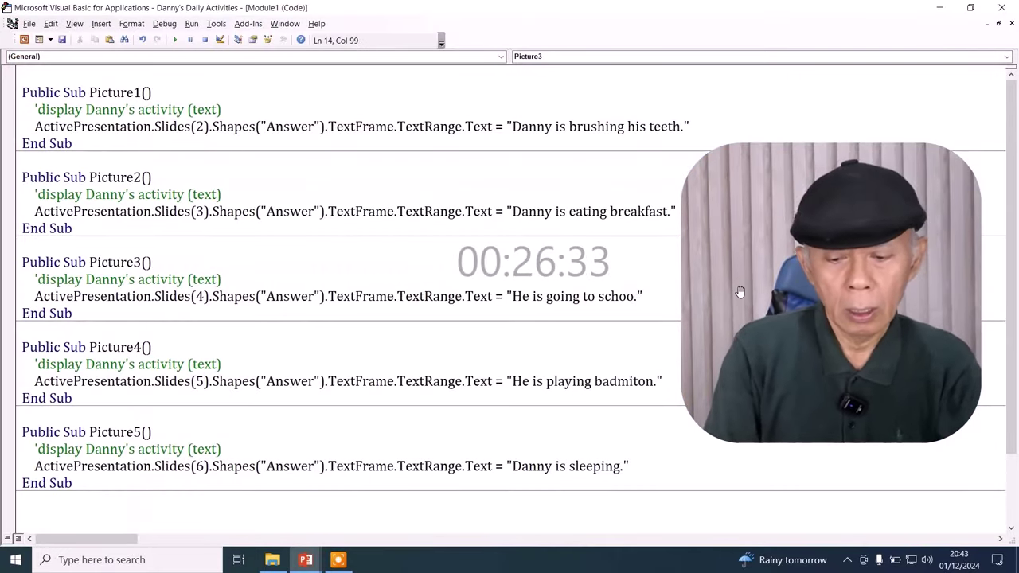
{"action": "type", "text": "l"}
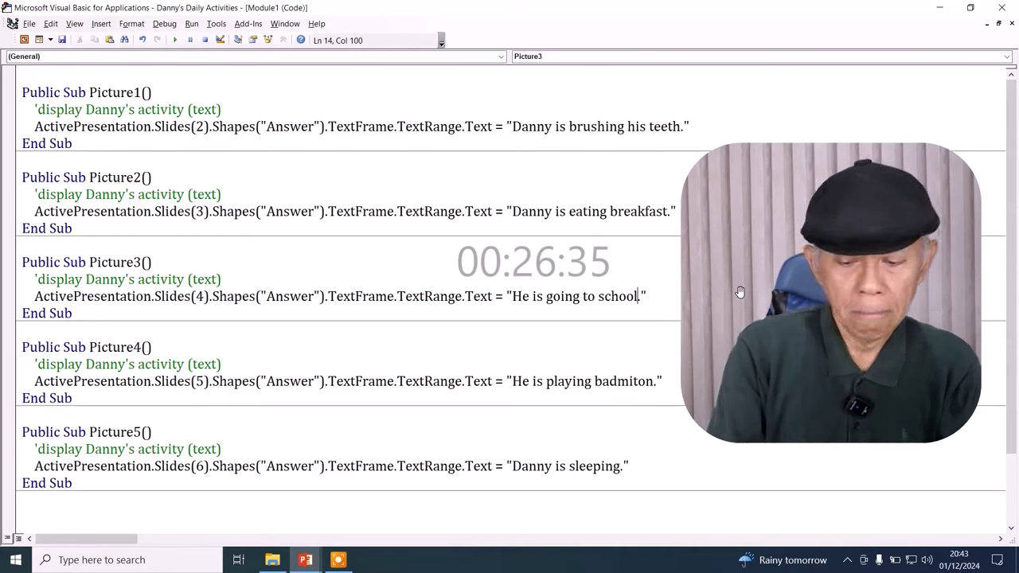
{"action": "left_click", "coordinate": [23, 40]}
{"action": "left_click", "coordinate": [75, 191]}
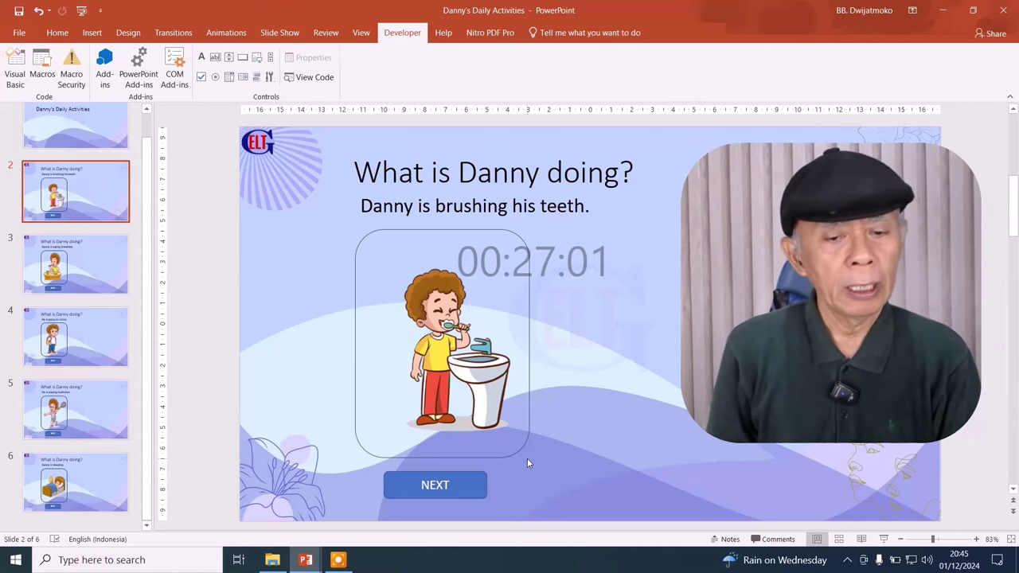
- Copy slide 2's NEXT button onto the title slide, relabel it START, and move it under the title
{"action": "left_click", "coordinate": [475, 488]}
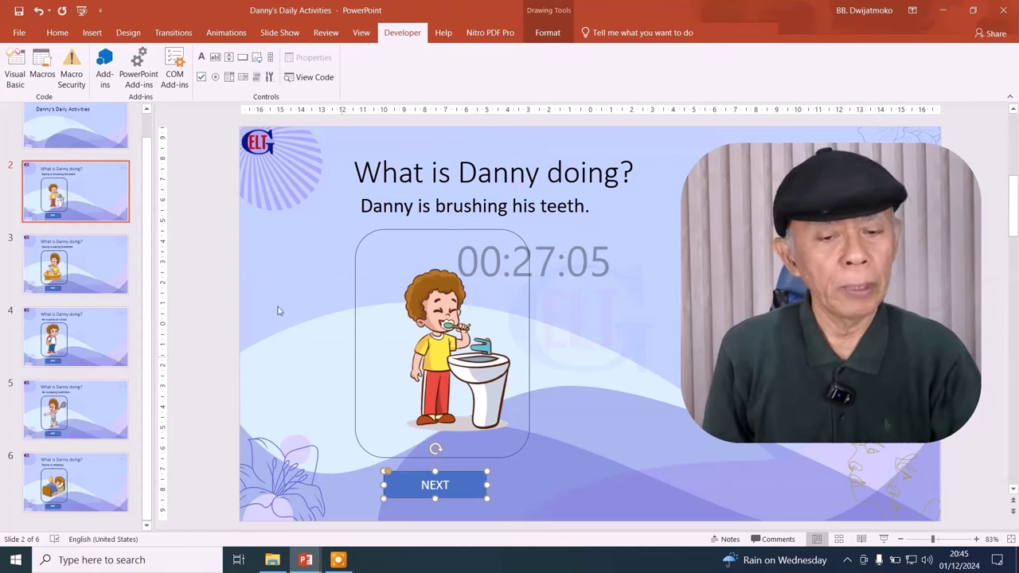
{"action": "left_click", "coordinate": [56, 132]}
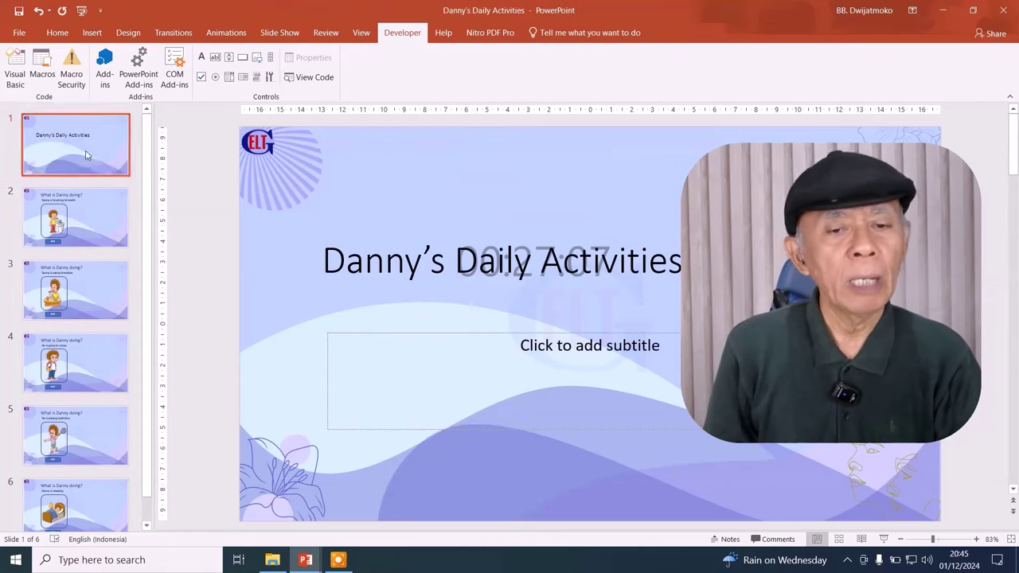
{"action": "left_click", "coordinate": [465, 476]}
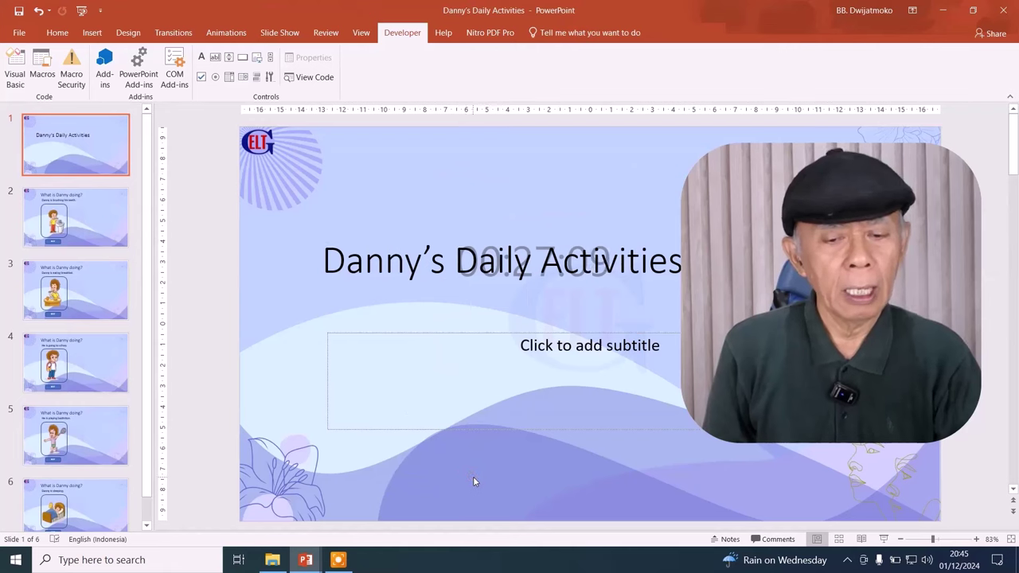
{"action": "key", "text": "ctrl+v"}
{"action": "left_click", "coordinate": [446, 485]}
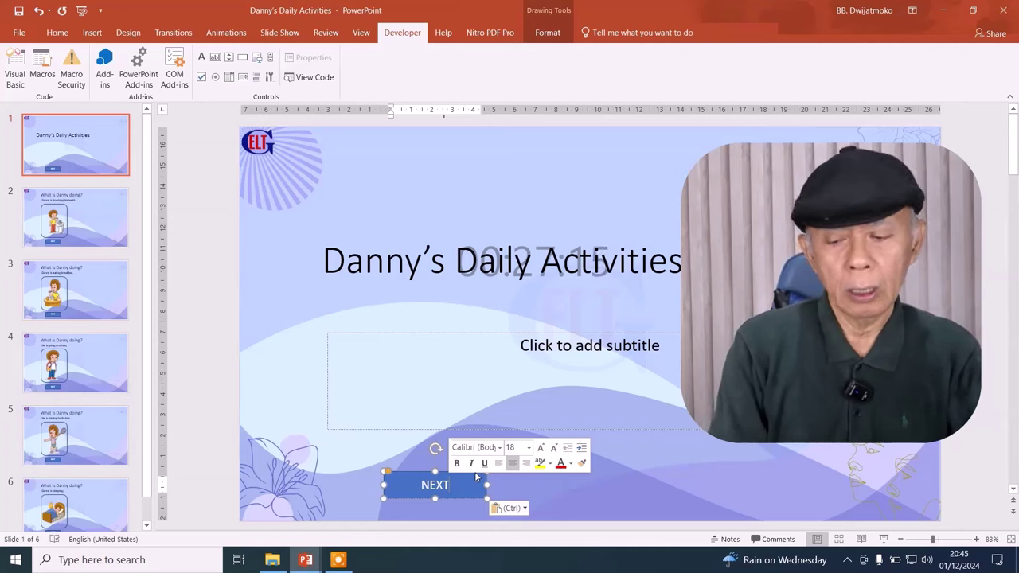
{"action": "type", "text": "N"}
{"action": "type", "text": "START"}
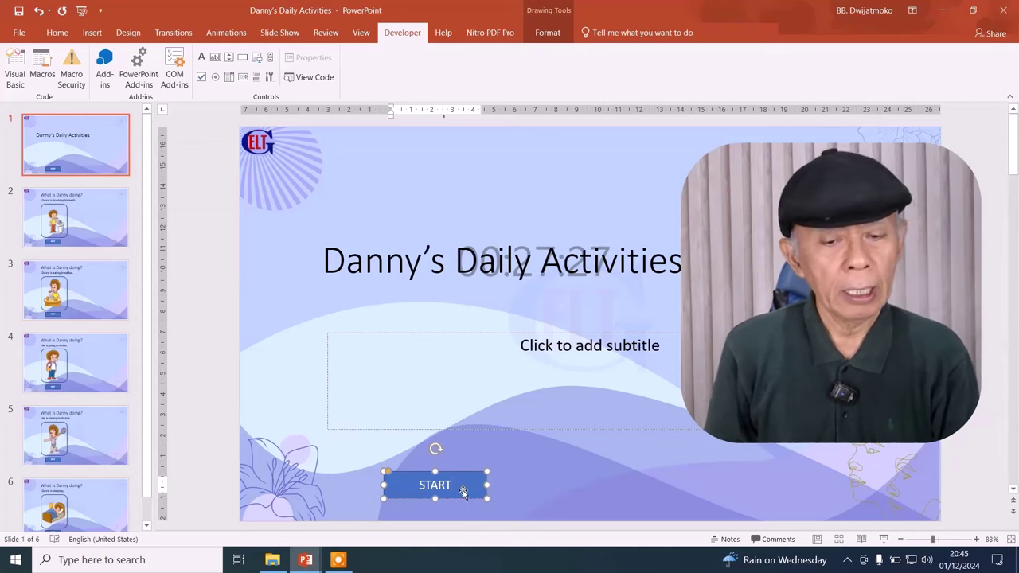
{"action": "left_click_drag", "start_coordinate": [463, 491], "coordinate": [574, 374]}
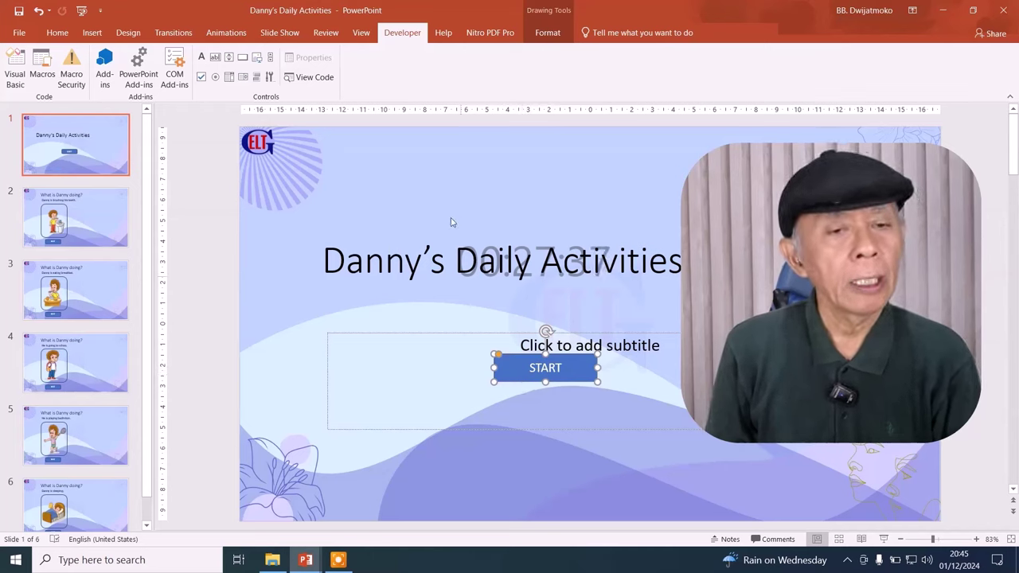
- Insert a new public Sub procedure named Start into Module1
{"action": "left_click", "coordinate": [12, 79]}
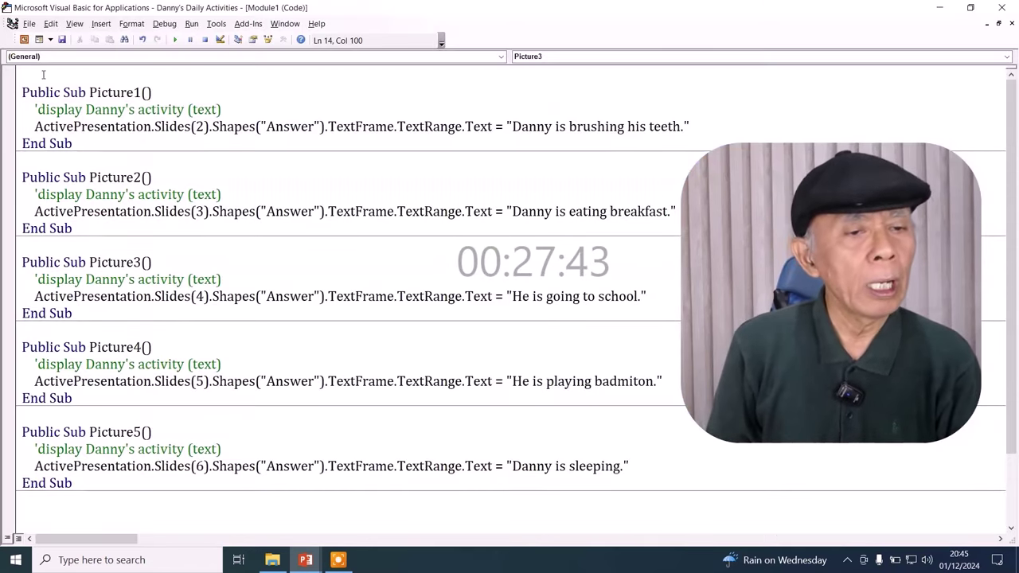
{"action": "left_click", "coordinate": [43, 74]}
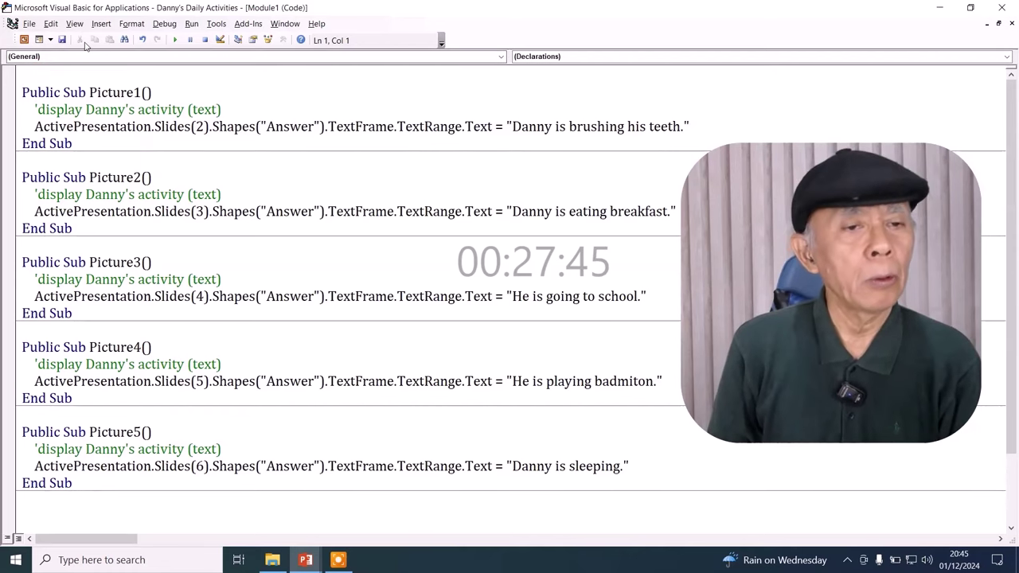
{"action": "left_click", "coordinate": [101, 24]}
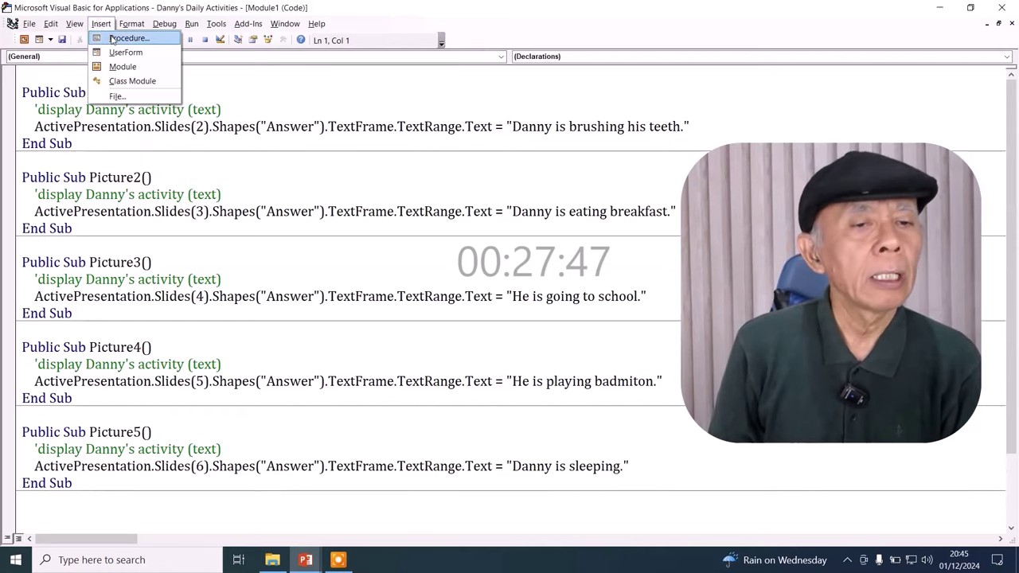
{"action": "left_click", "coordinate": [116, 38]}
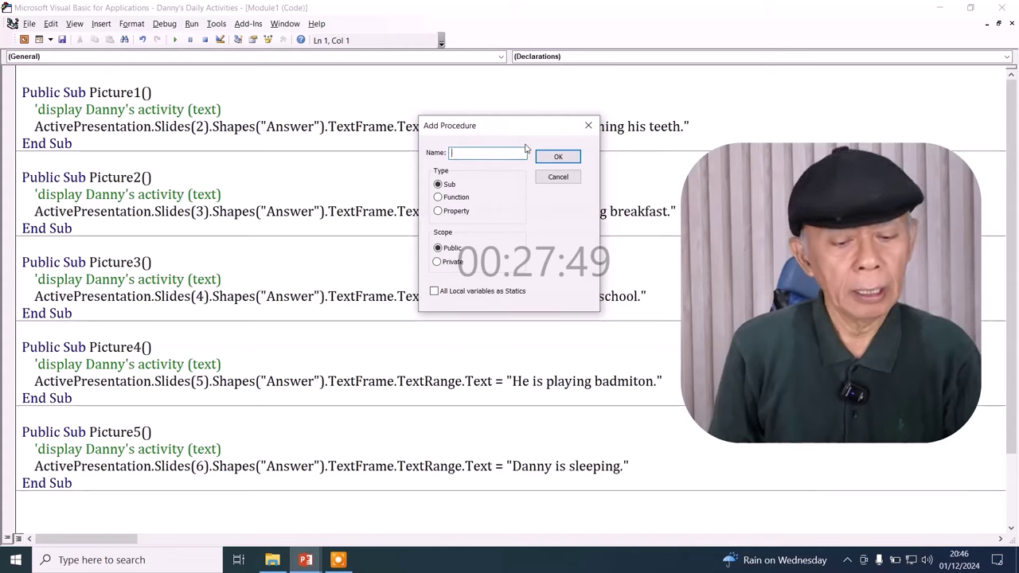
{"action": "type", "text": "Srat"}
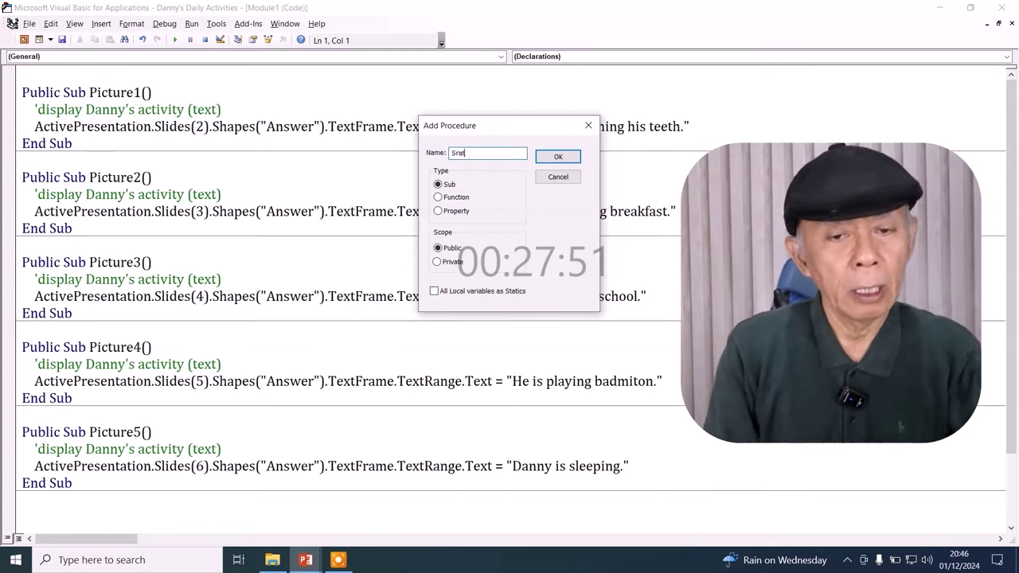
{"action": "type", "text": "tart"}
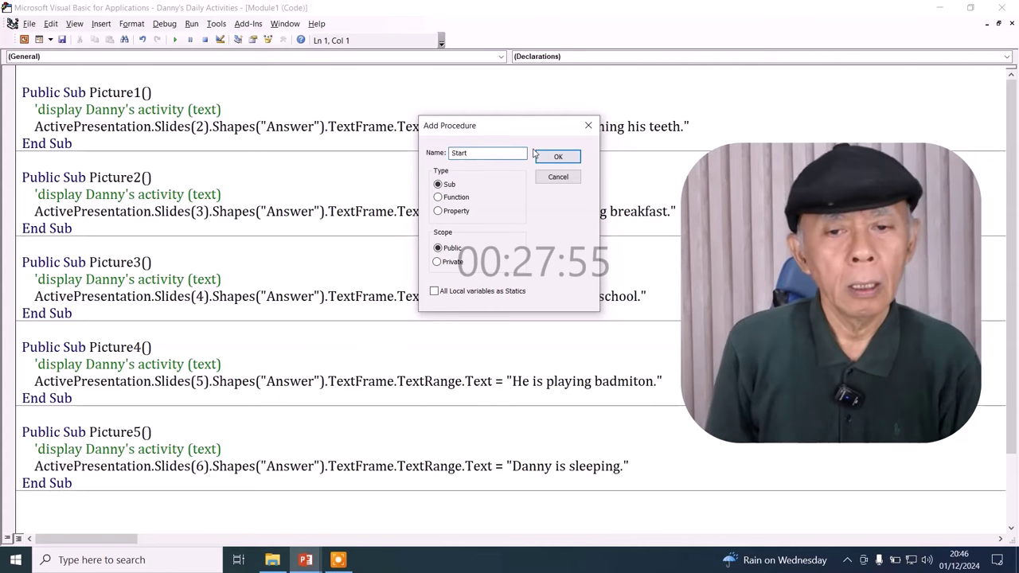
{"action": "left_click", "coordinate": [560, 159]}
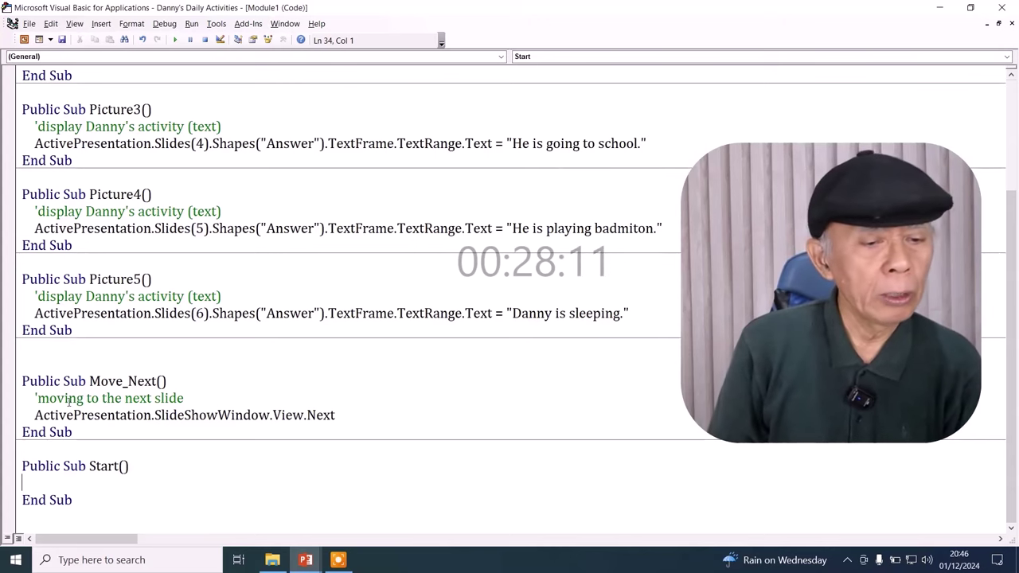
- Copy Move_Next's 'moving to the next slide' comment and View.Next line into Start(), restoring the apostrophe
{"action": "left_click_drag", "start_coordinate": [35, 398], "coordinate": [73, 415]}
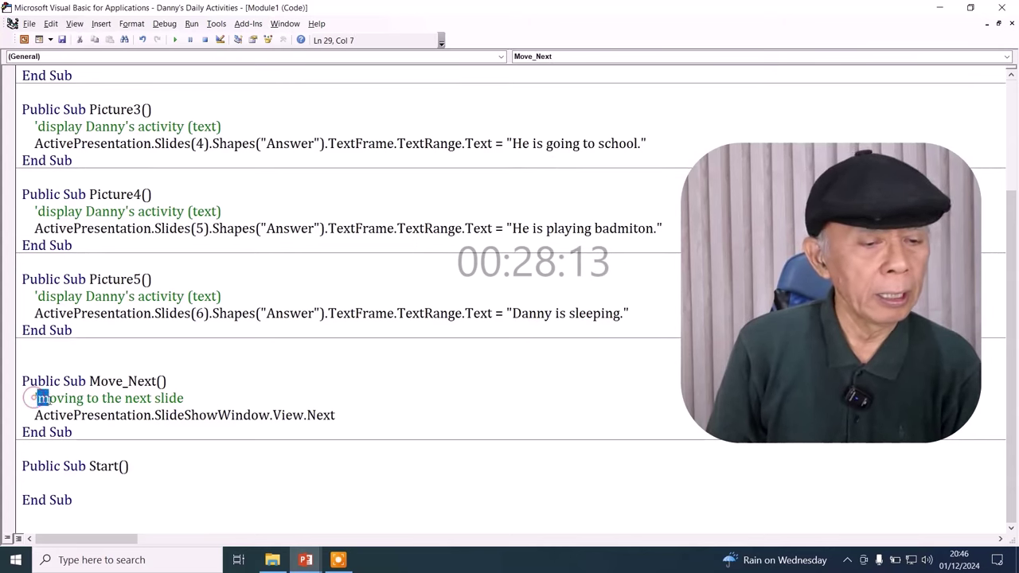
{"action": "left_click", "coordinate": [111, 431]}
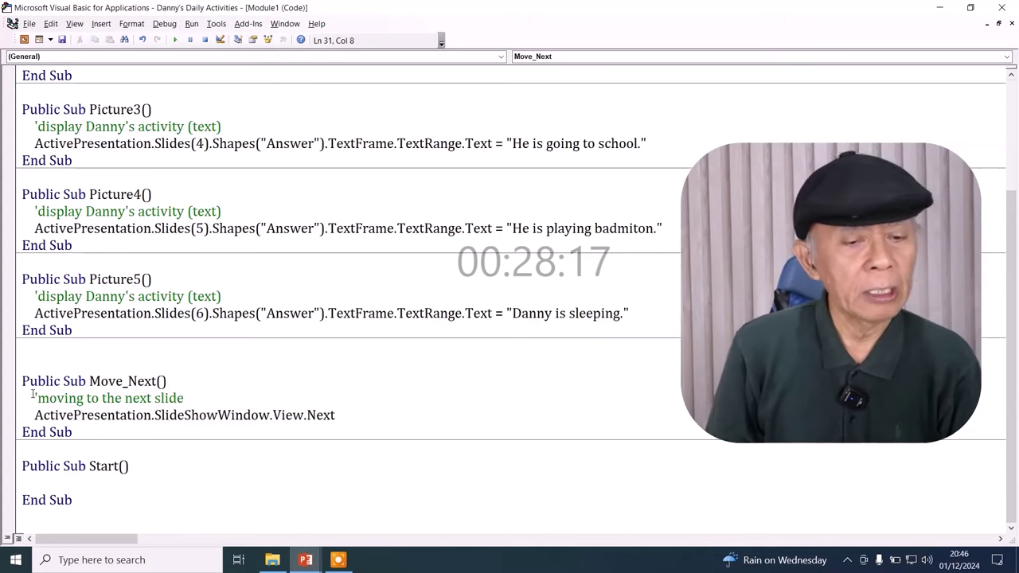
{"action": "left_click_drag", "start_coordinate": [34, 398], "coordinate": [282, 398]}
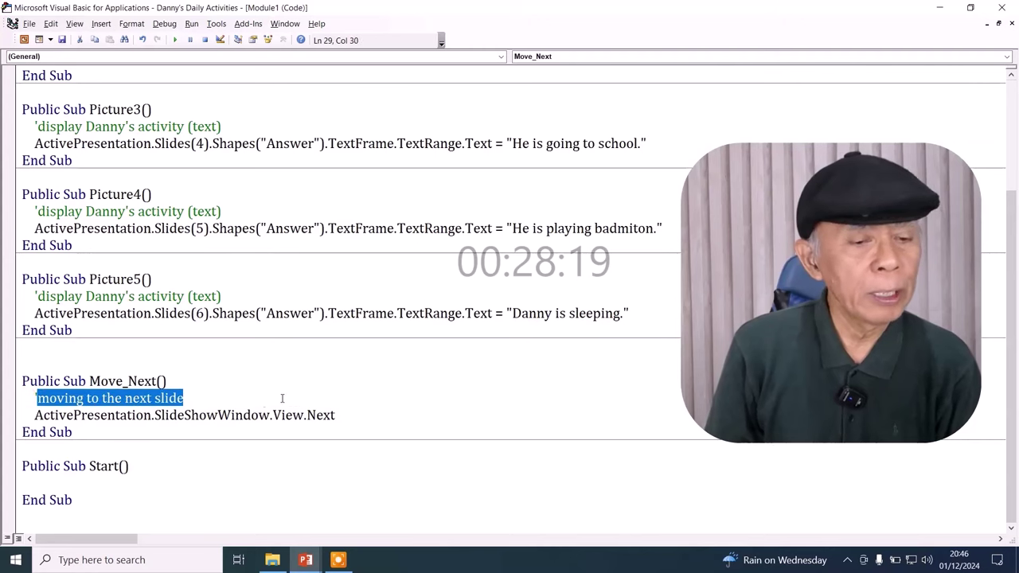
{"action": "left_click_drag", "start_coordinate": [357, 397], "coordinate": [358, 415]}
{"action": "key", "text": "ctrl+c"}
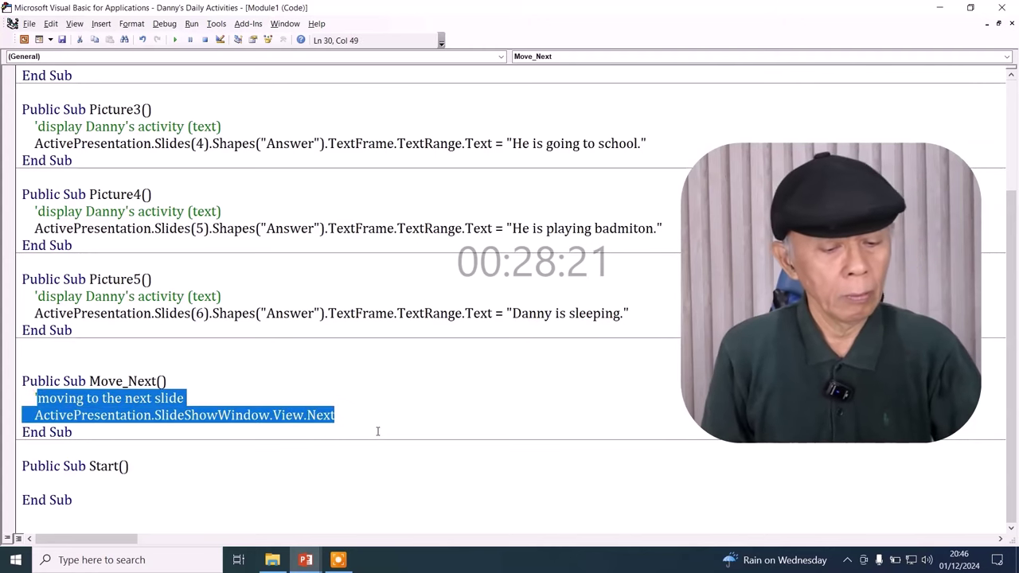
{"action": "left_click", "coordinate": [68, 481]}
{"action": "key", "text": "Tab"}
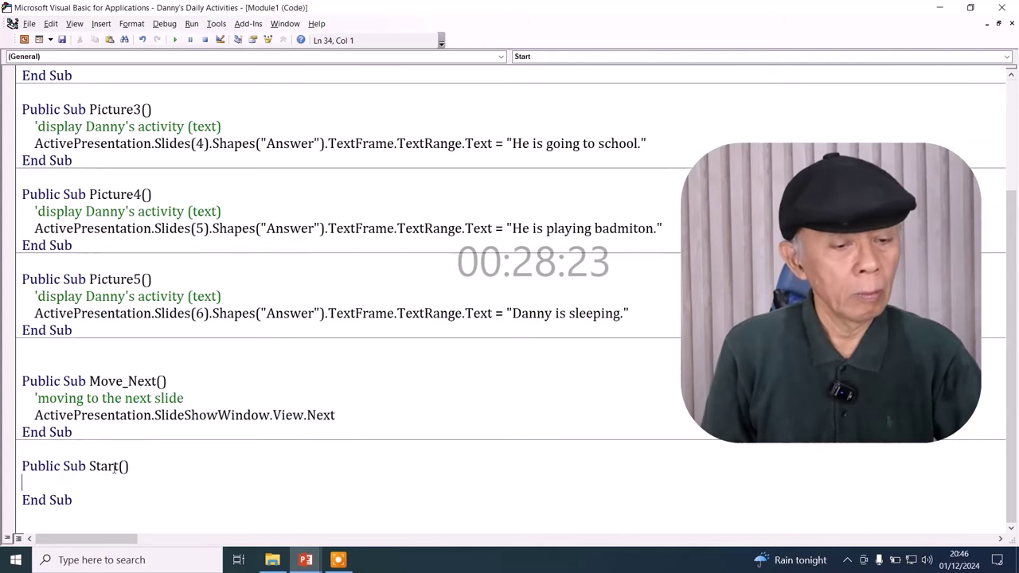
{"action": "key", "text": "Return"}
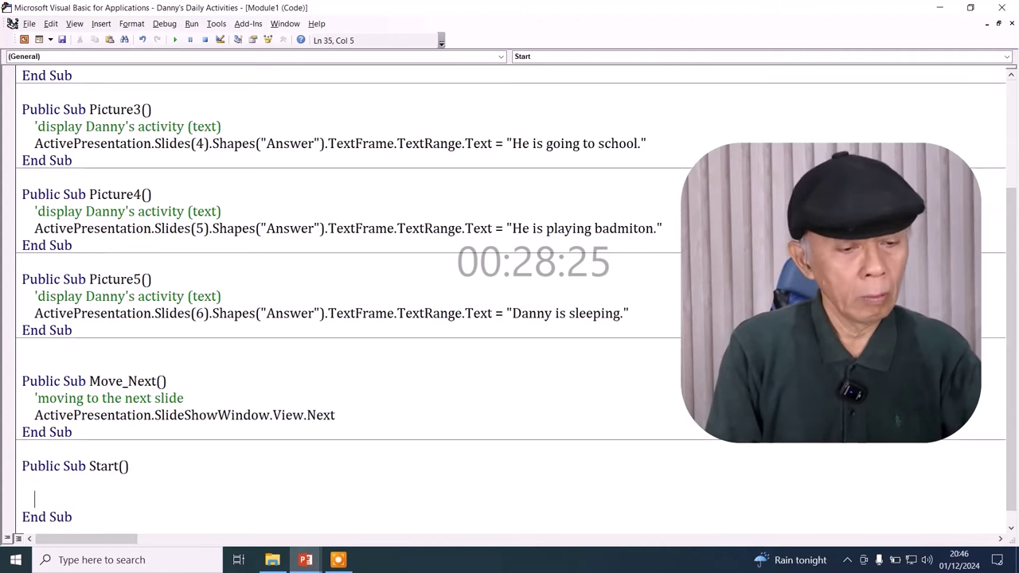
{"action": "key", "text": "ctrl+v"}
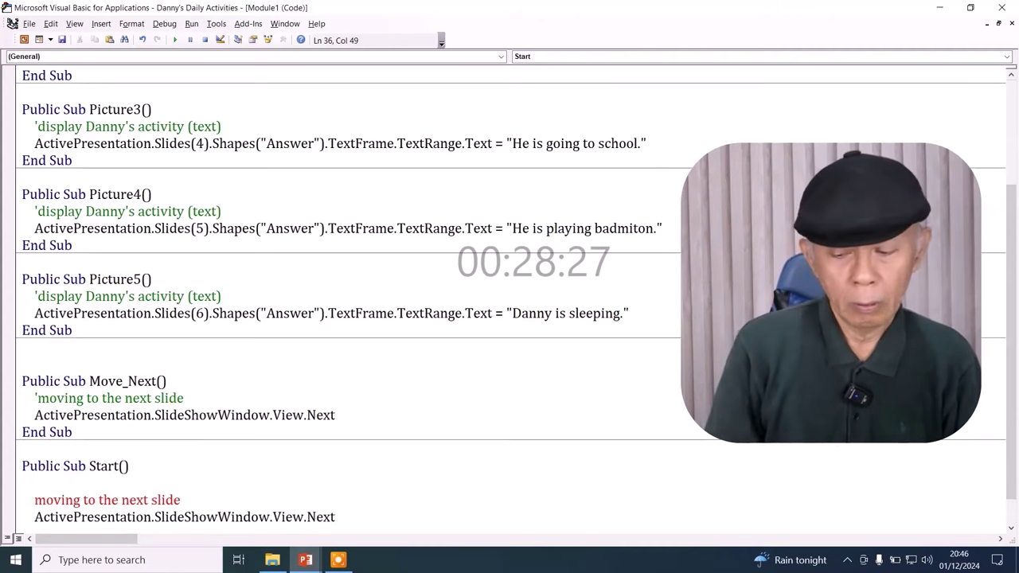
{"action": "left_click", "coordinate": [101, 500]}
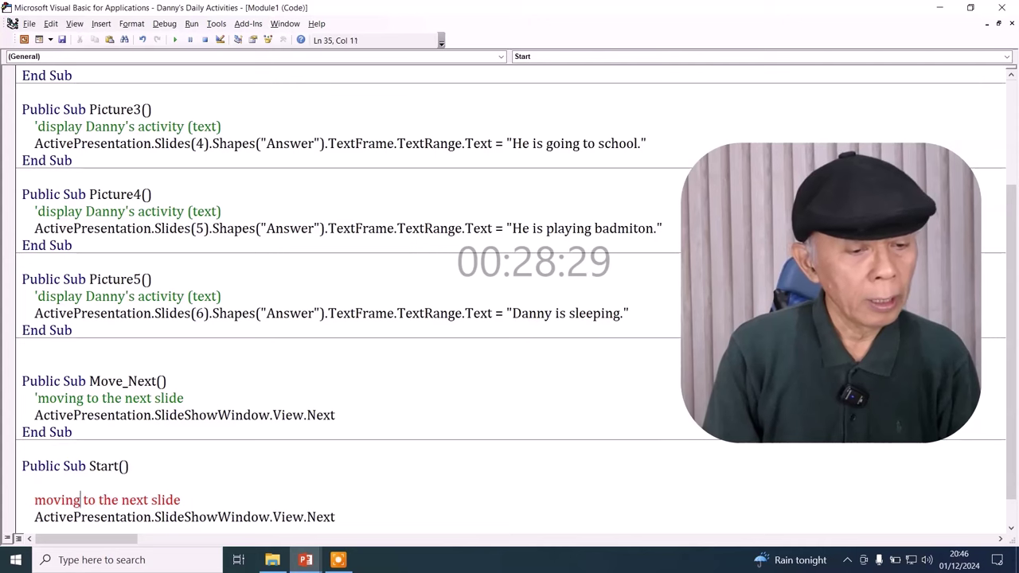
{"action": "key", "text": "Left"}
{"action": "key", "text": "Left"}
{"action": "key", "text": "Left"}
{"action": "key", "text": "Left"}
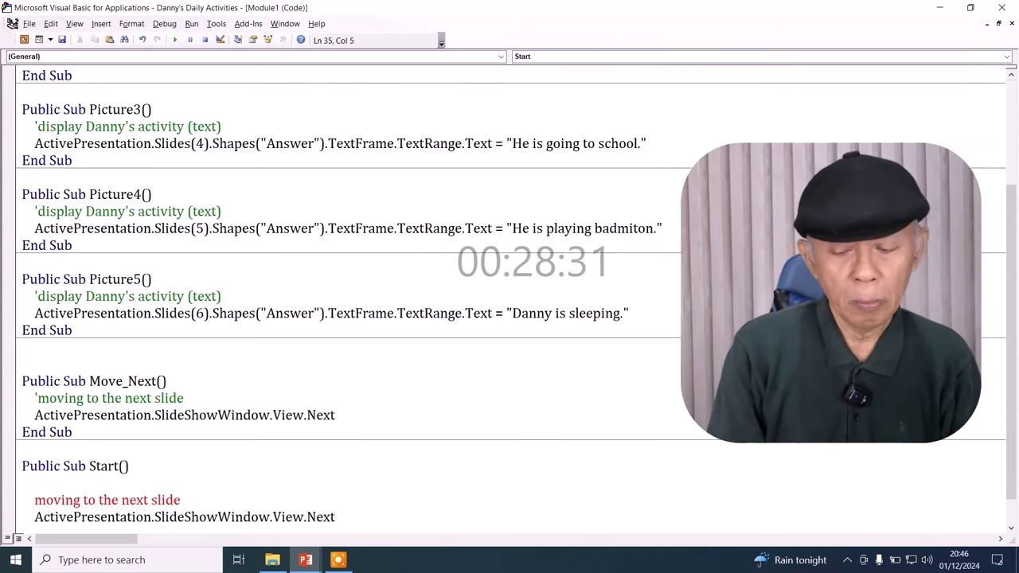
{"action": "type", "text": "'"}
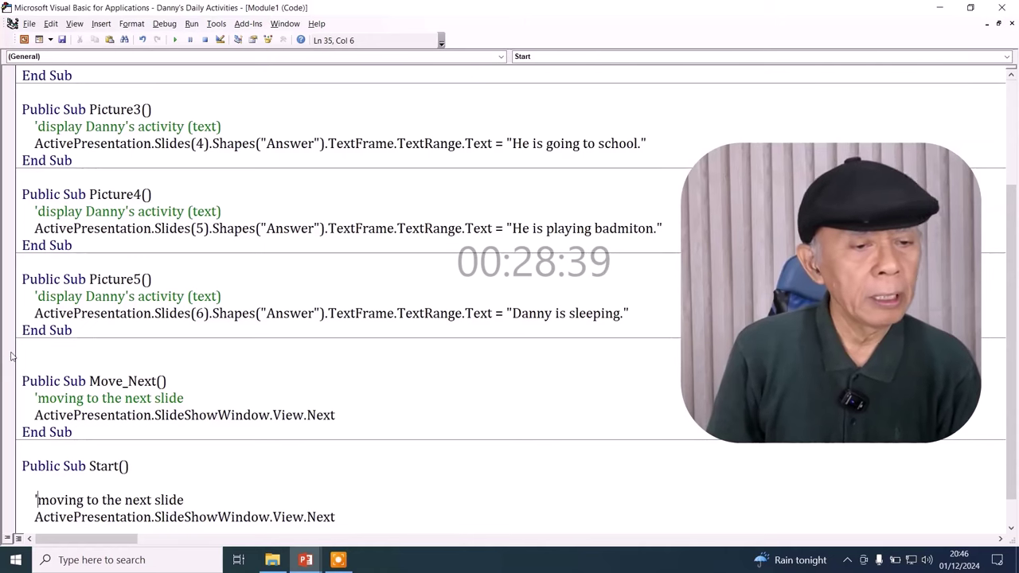
- Begin an 'erase the text in all Answer shape' comment at the top of Start()
{"action": "left_click_drag", "start_coordinate": [33, 313], "coordinate": [523, 312]}
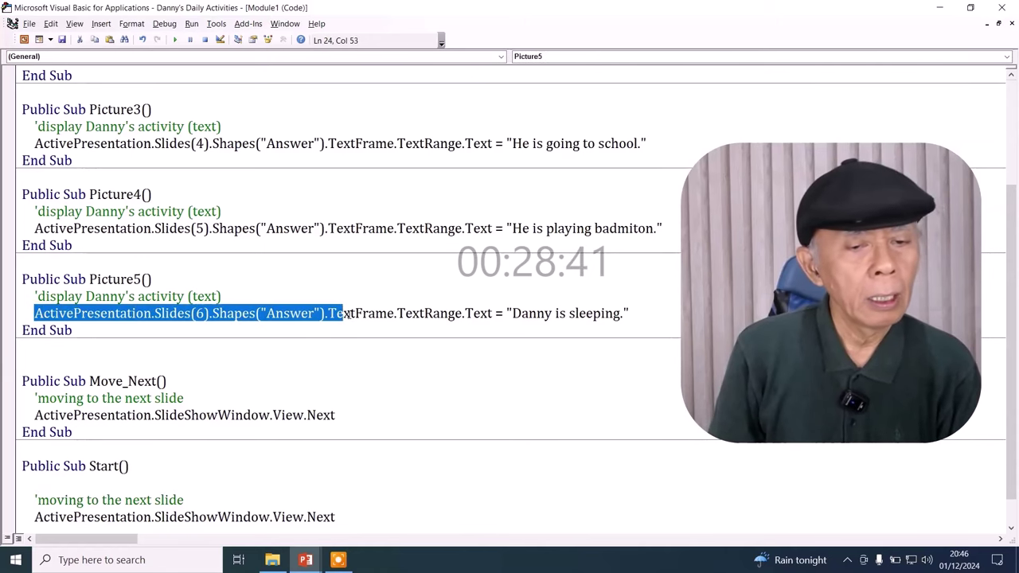
{"action": "left_click_drag", "start_coordinate": [32, 313], "coordinate": [640, 313]}
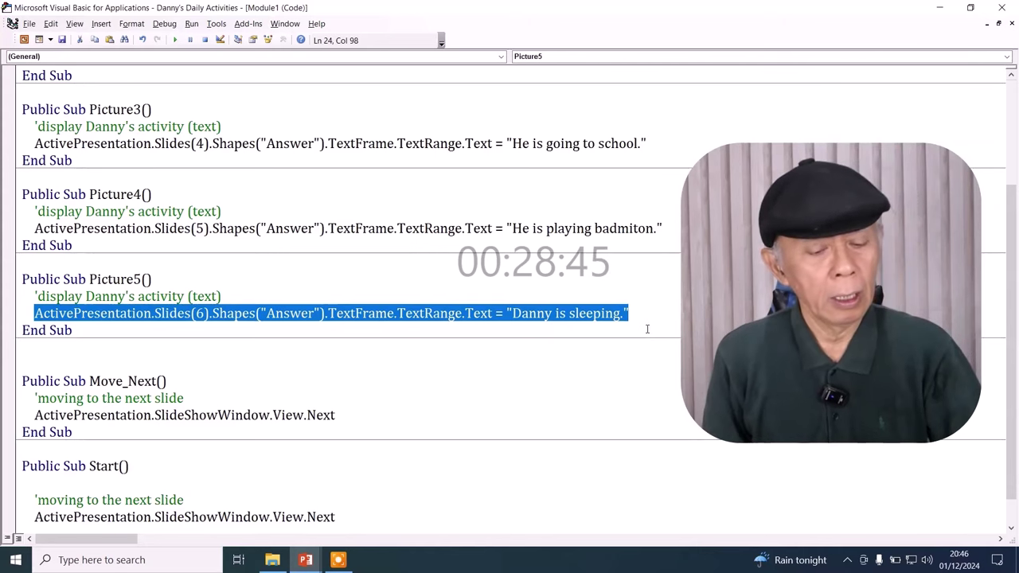
{"action": "left_click", "coordinate": [90, 480]}
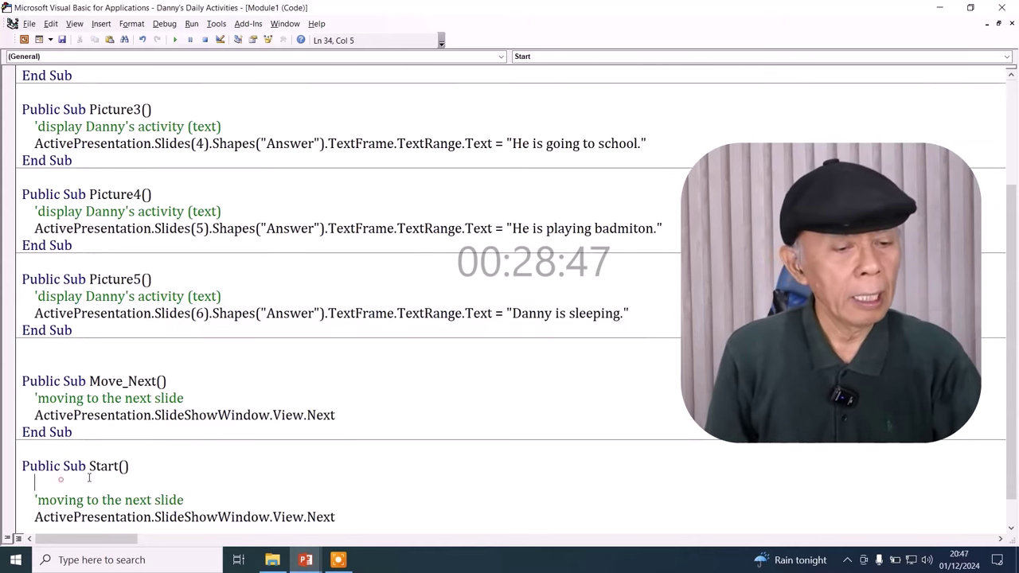
{"action": "type", "text": "'"}
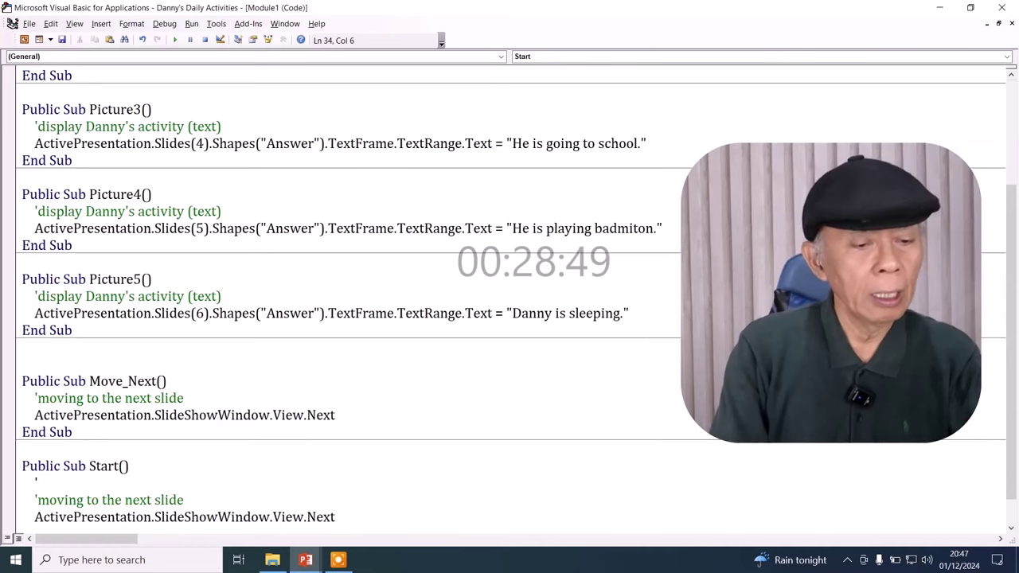
{"action": "type", "text": "era"}
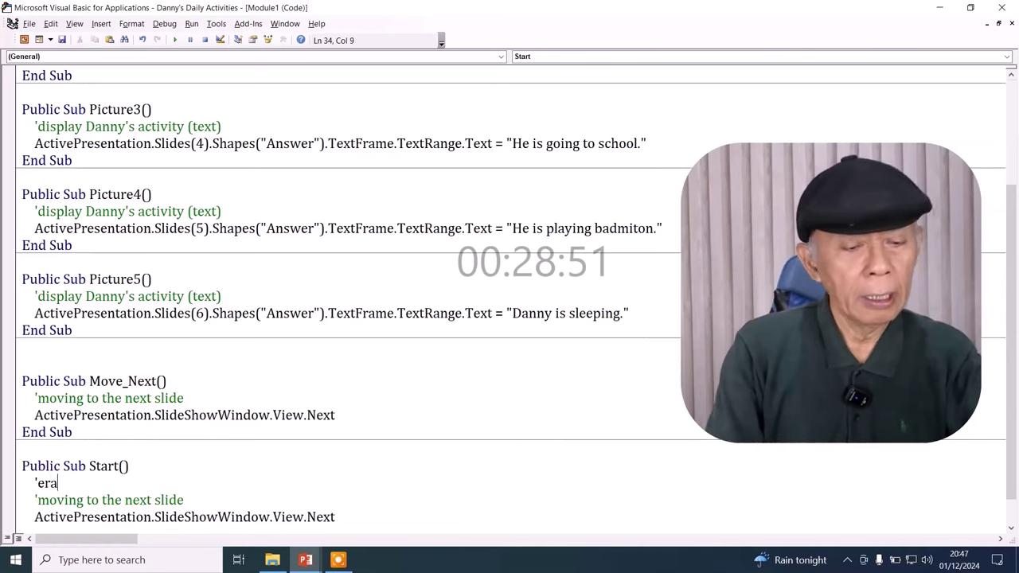
{"action": "type", "text": "se the text"}
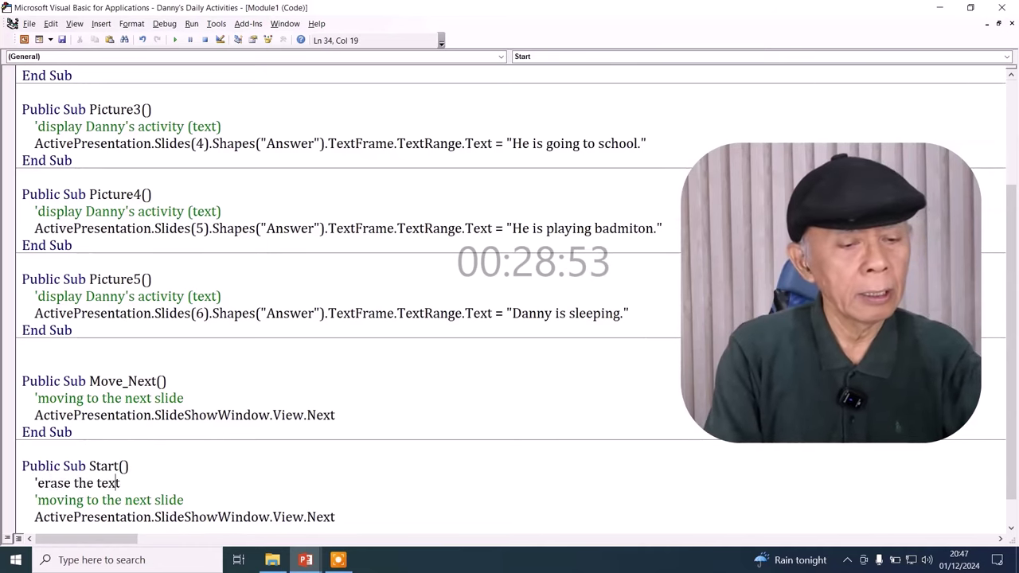
{"action": "type", "text": " in all Ans"}
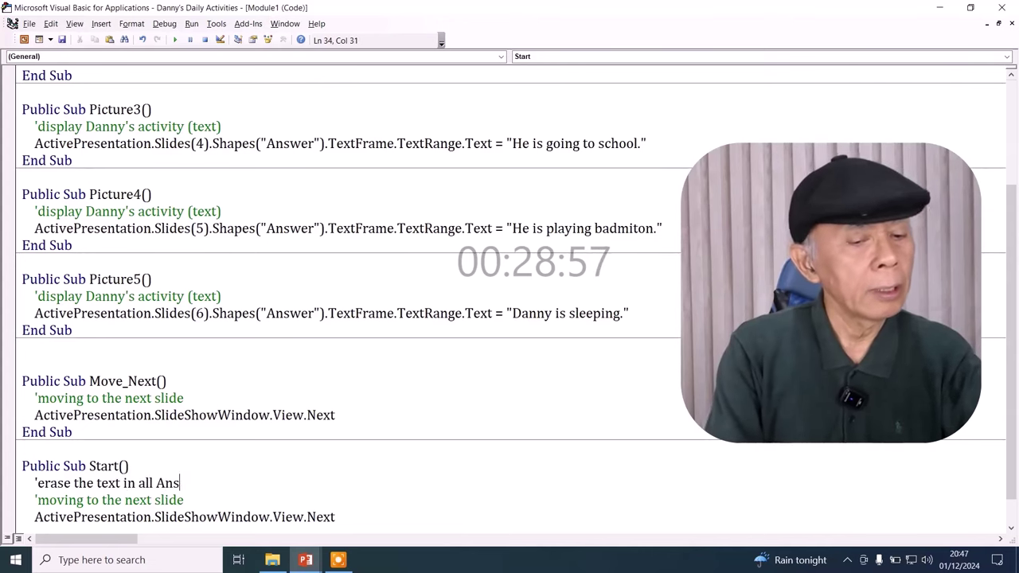
{"action": "type", "text": "wer shaoes"}
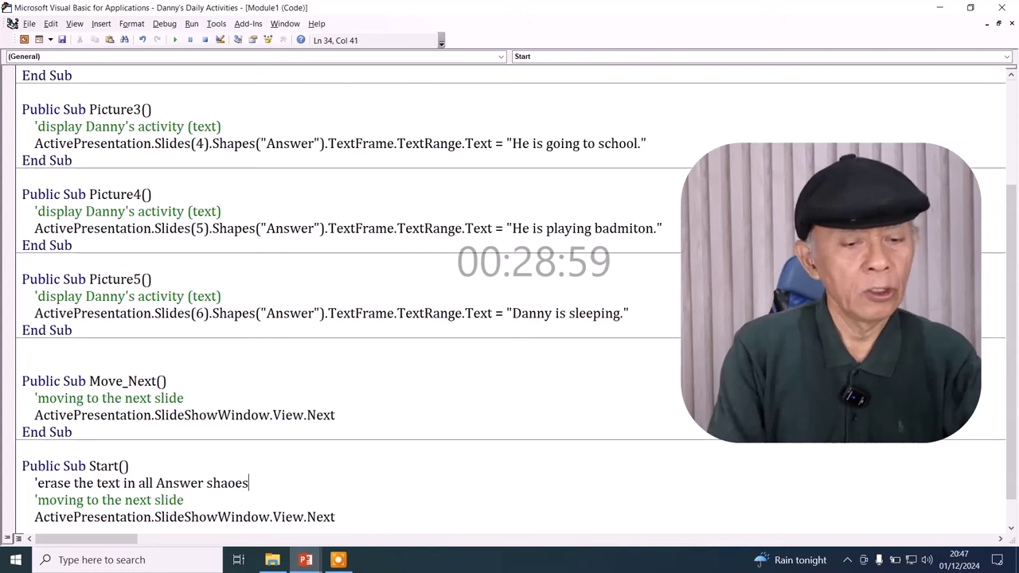
- Fix the erase comment's ending and paste the Picture5 statement on a new line below it
{"action": "key", "text": "BackSpace"}
{"action": "key", "text": "BackSpace"}
{"action": "key", "text": "BackSpace"}
{"action": "type", "text": "per"}
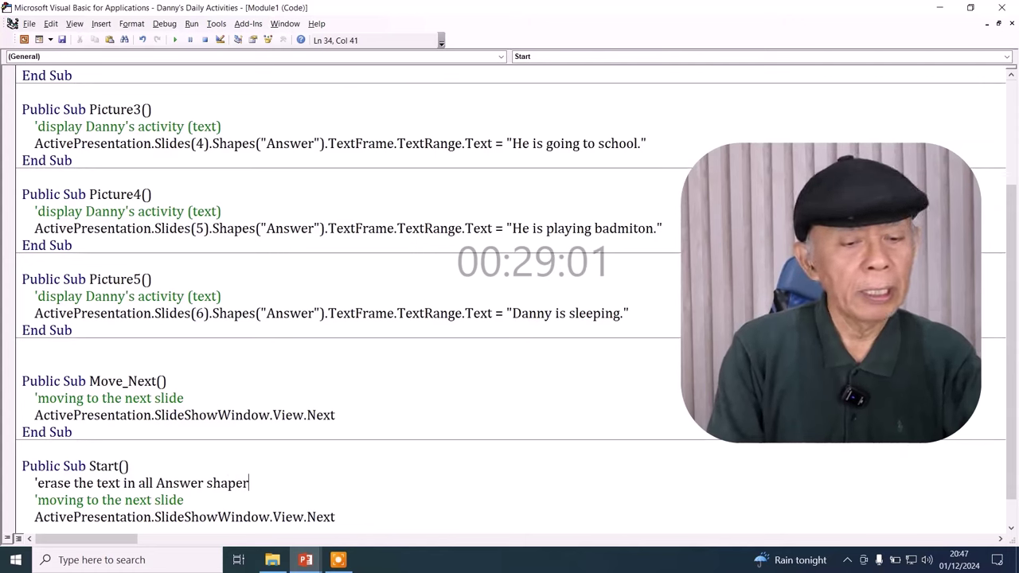
{"action": "key", "text": "Return"}
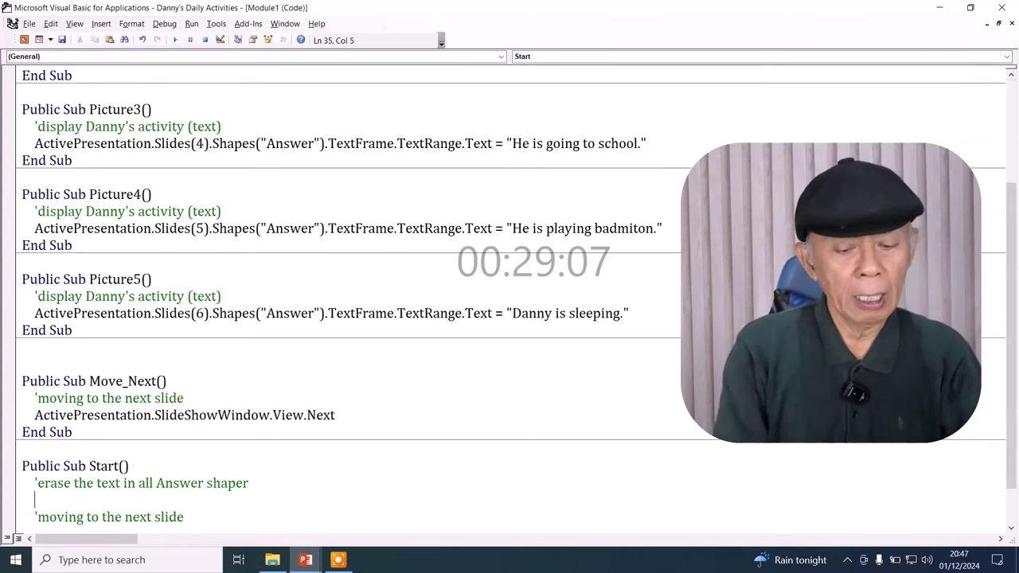
{"action": "type", "text": "ActivePresentation.Slides(6).Shapes(\"Answer\").TextFrame.TextRange.Text = \"Danny is sleeping.\""}
{"action": "left_click", "coordinate": [86, 483]}
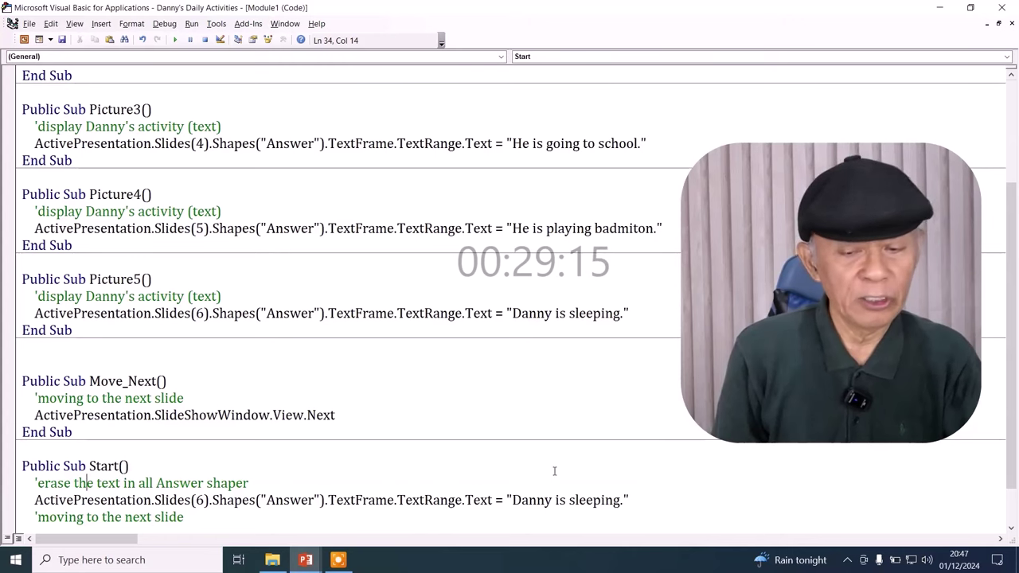
- Delete the 'Danny is sleeping' sentence so Slides(6)'s Answer text is set to ""
{"action": "left_click", "coordinate": [626, 500]}
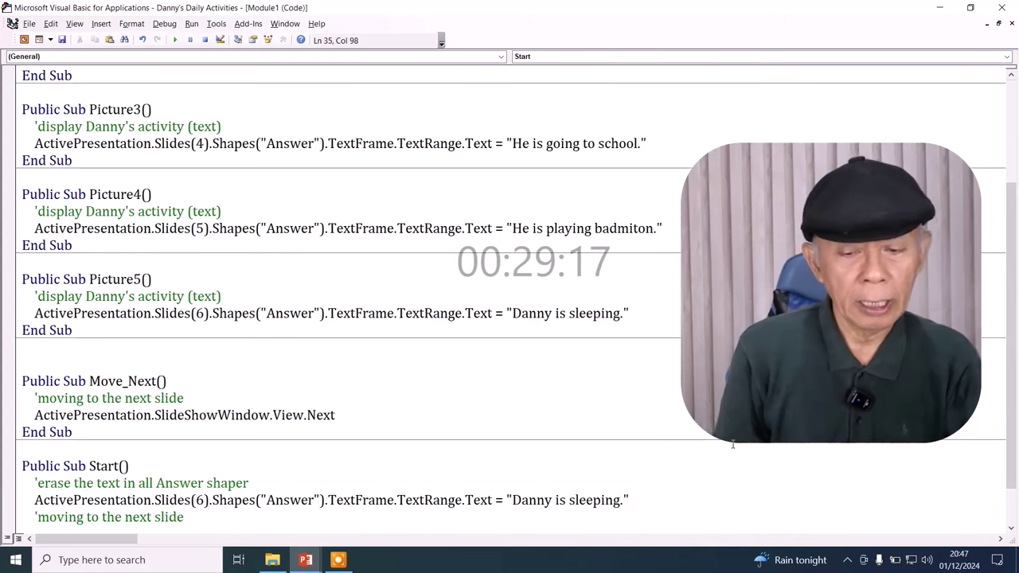
{"action": "key", "text": "BackSpace"}
{"action": "key", "text": "BackSpace"}
{"action": "key", "text": "BackSpace"}
{"action": "key", "text": "BackSpace"}
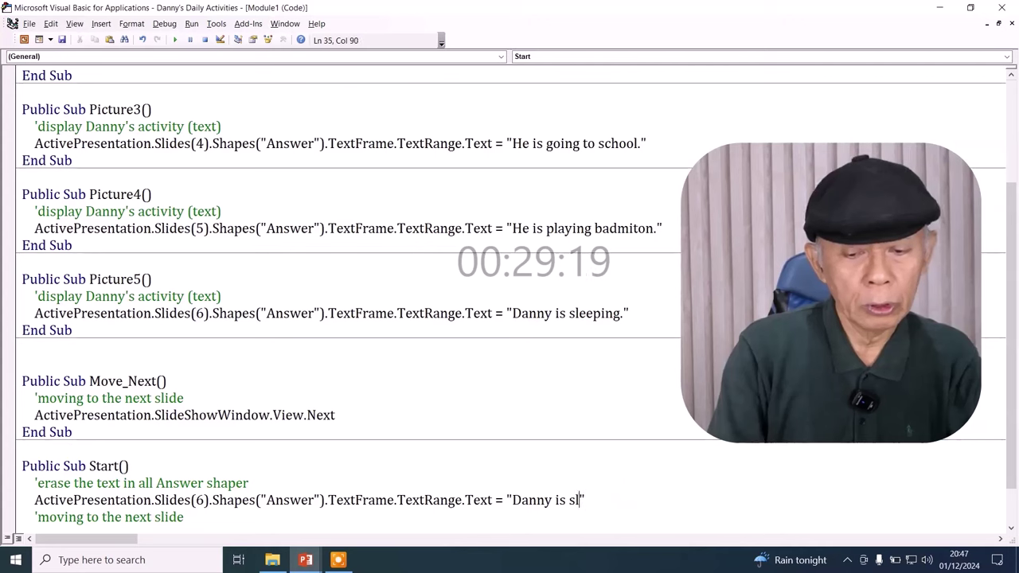
{"action": "key", "text": "BackSpace"}
{"action": "key", "text": "BackSpace"}
{"action": "key", "text": "BackSpace"}
{"action": "key", "text": "BackSpace"}
{"action": "key", "text": "BackSpace"}
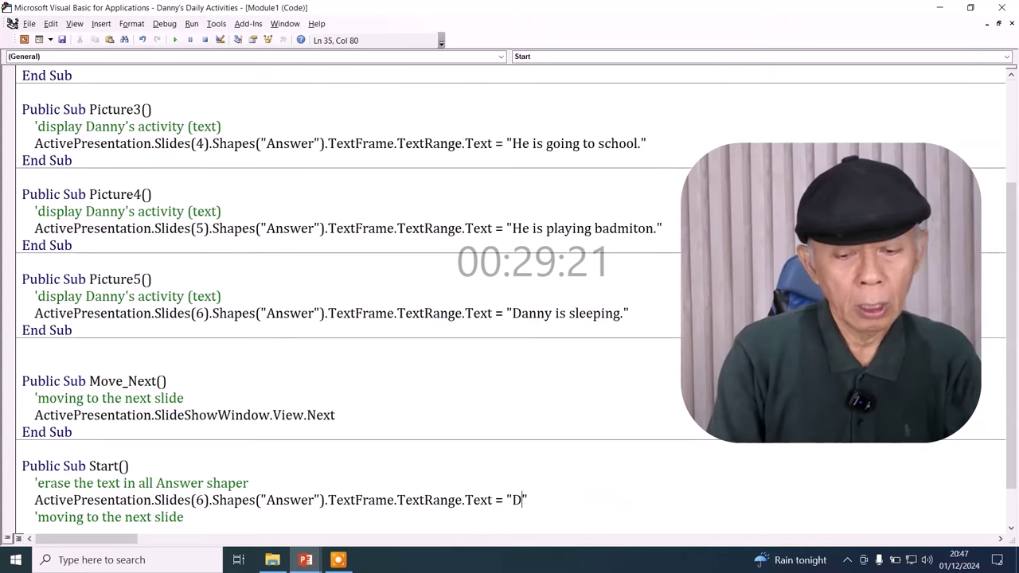
{"action": "key", "text": "BackSpace"}
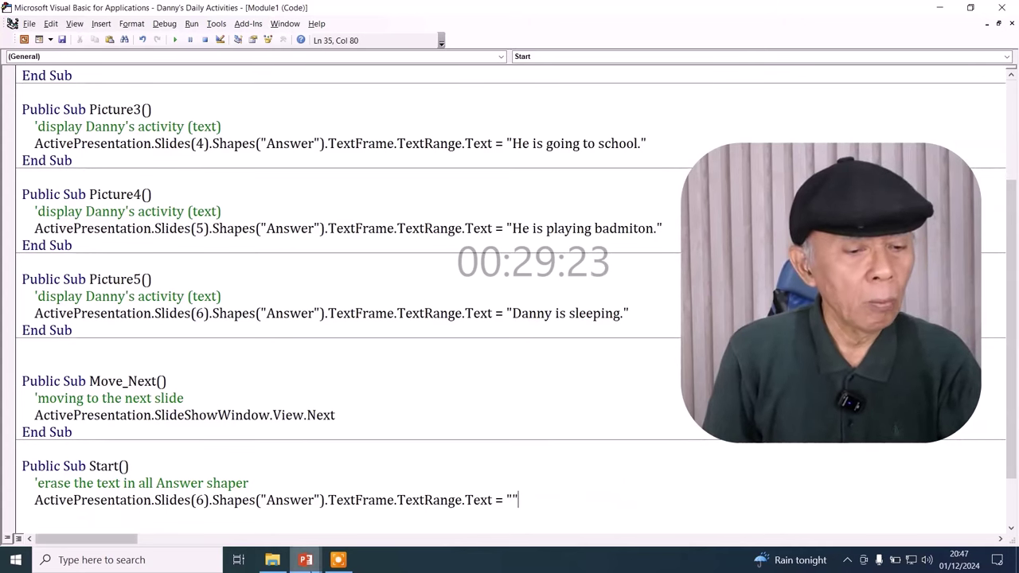
- Paste four copies of the Slides(6) blanking statement under the comment
{"action": "left_click_drag", "start_coordinate": [29, 494], "coordinate": [30, 482]}
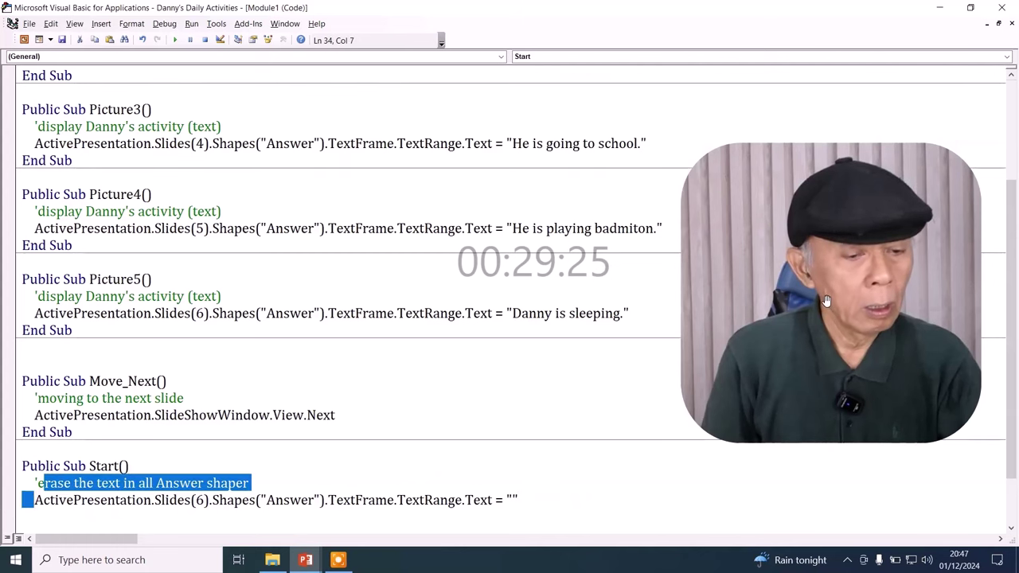
{"action": "left_click", "coordinate": [32, 500]}
{"action": "key", "text": "shift+End"}
{"action": "key", "text": "ctrl+c"}
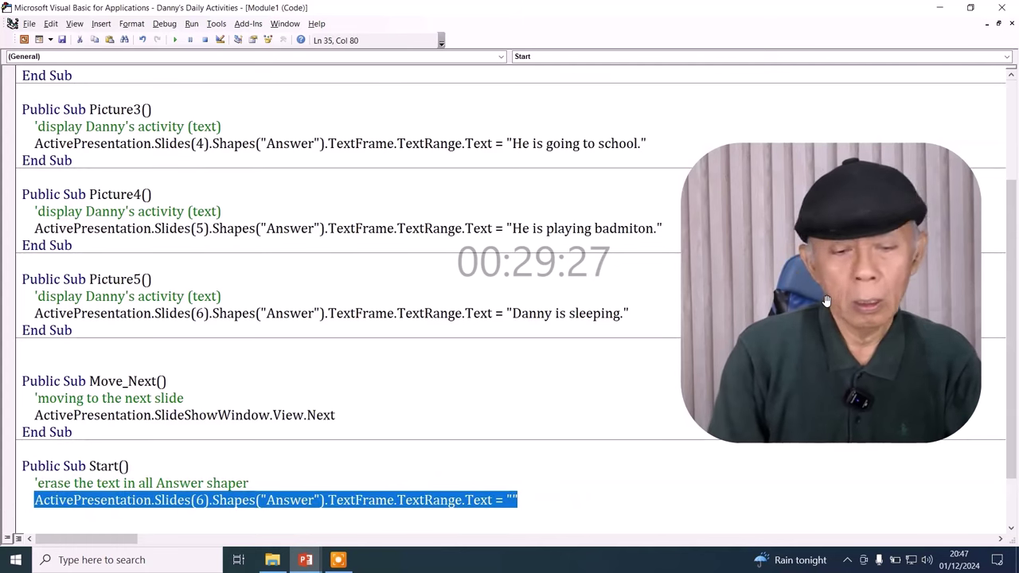
{"action": "key", "text": "Up"}
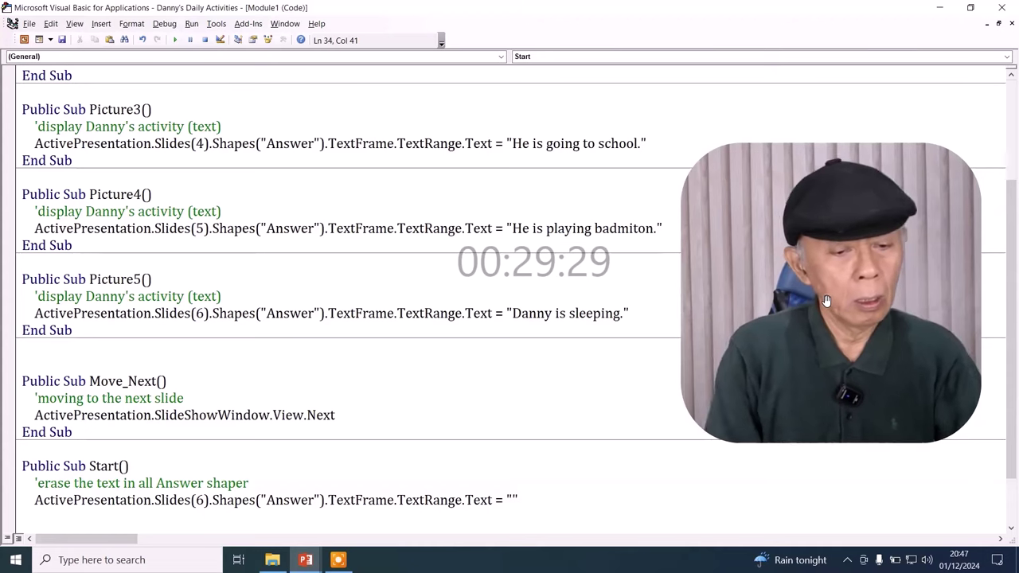
{"action": "key", "text": "Return"}
{"action": "key", "text": "ctrl+v"}
{"action": "key", "text": "Return"}
{"action": "key", "text": "ctrl+v"}
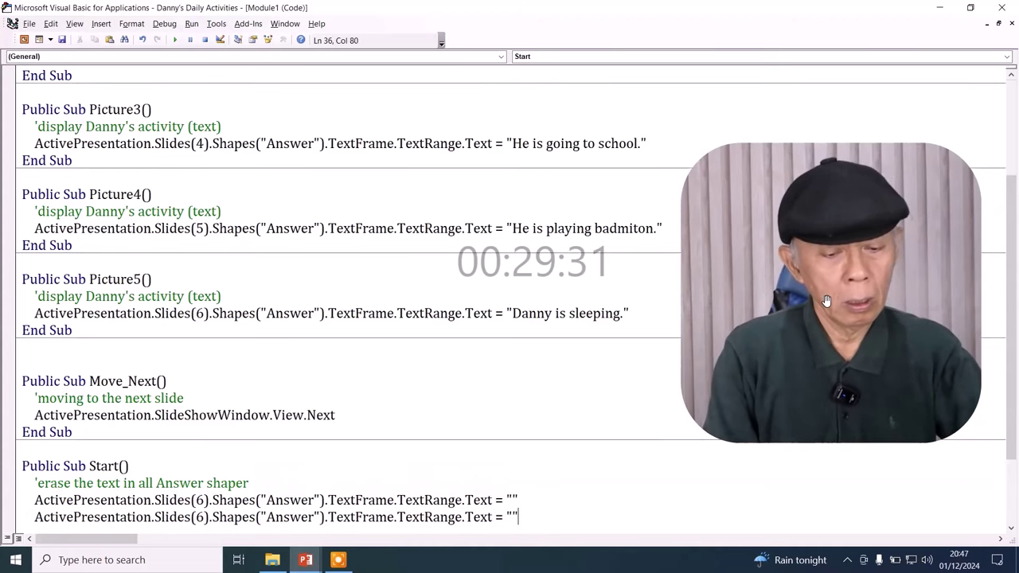
{"action": "key", "text": "Return"}
{"action": "key", "text": "ctrl+v"}
{"action": "key", "text": "Return"}
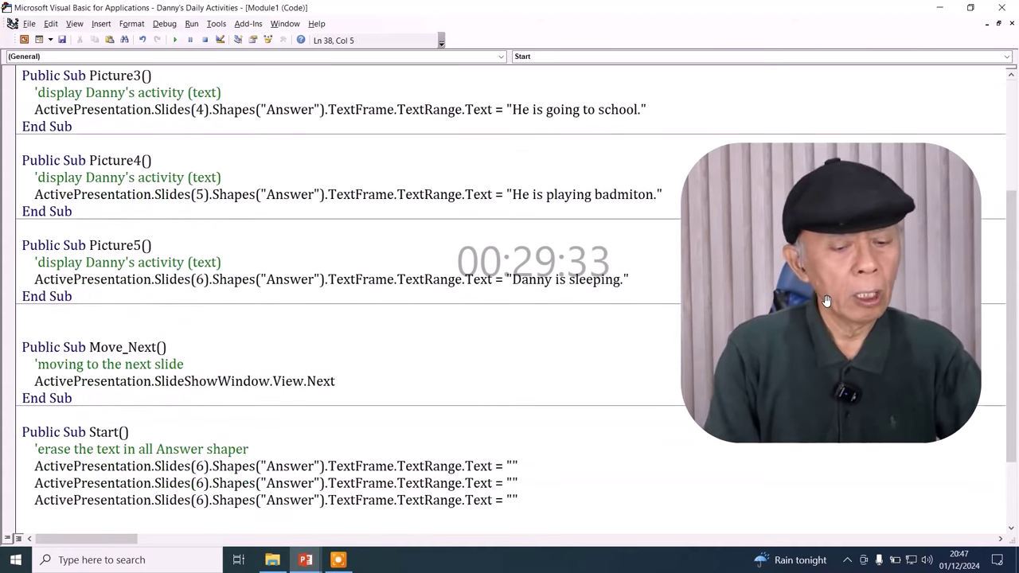
{"action": "key", "text": "ctrl+v"}
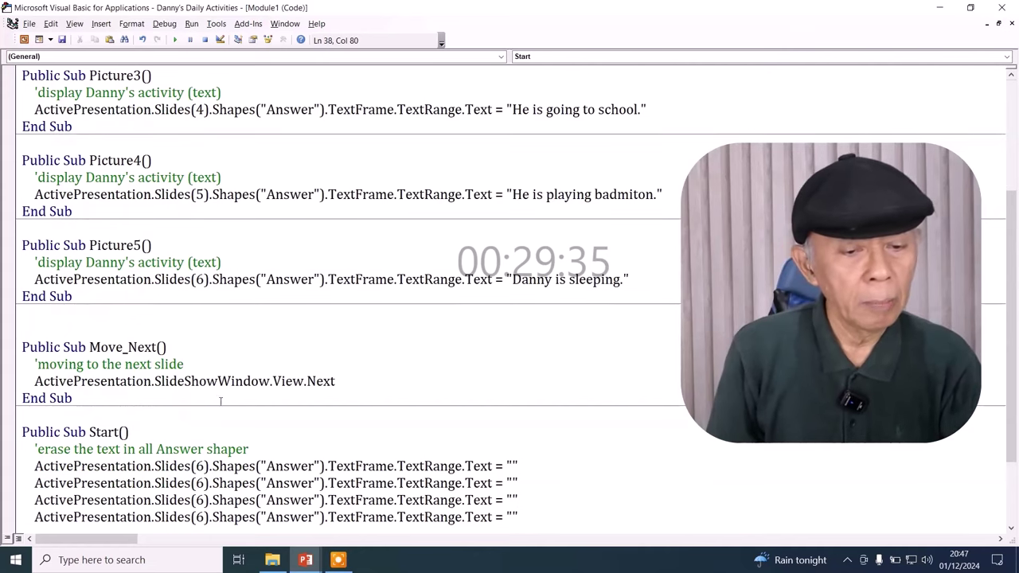
- Renumber the copies to Slides(2), Slides(3), Slides(4) and Slides(5), and correct 'shaper' to 'shapes'
{"action": "scroll", "coordinate": [221, 402], "scroll_direction": "down", "scroll_amount": 2}
{"action": "key", "text": "Left"}
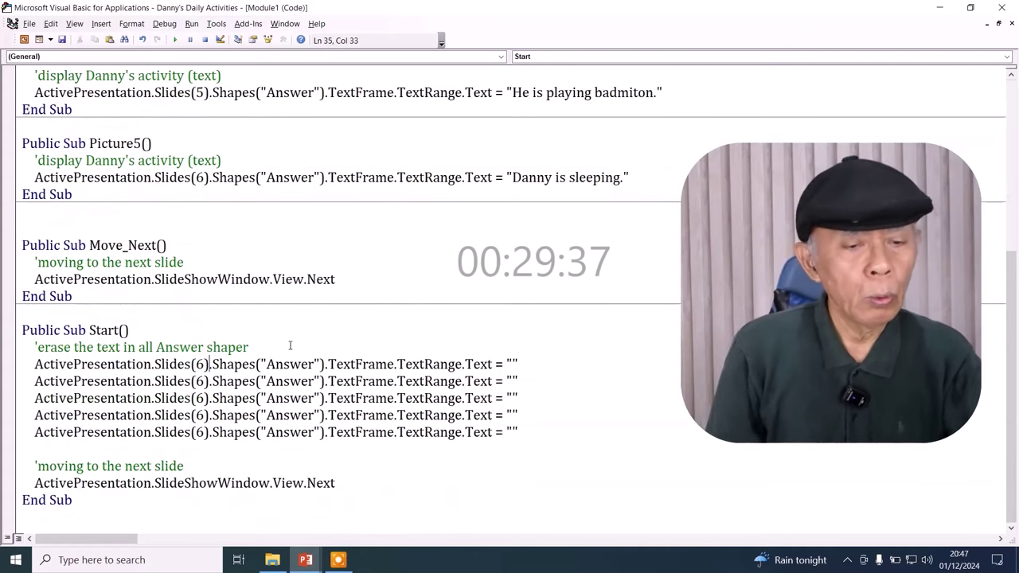
{"action": "key", "text": "BackSpace"}
{"action": "type", "text": "2"}
{"action": "key", "text": "Down"}
{"action": "key", "text": "BackSpace"}
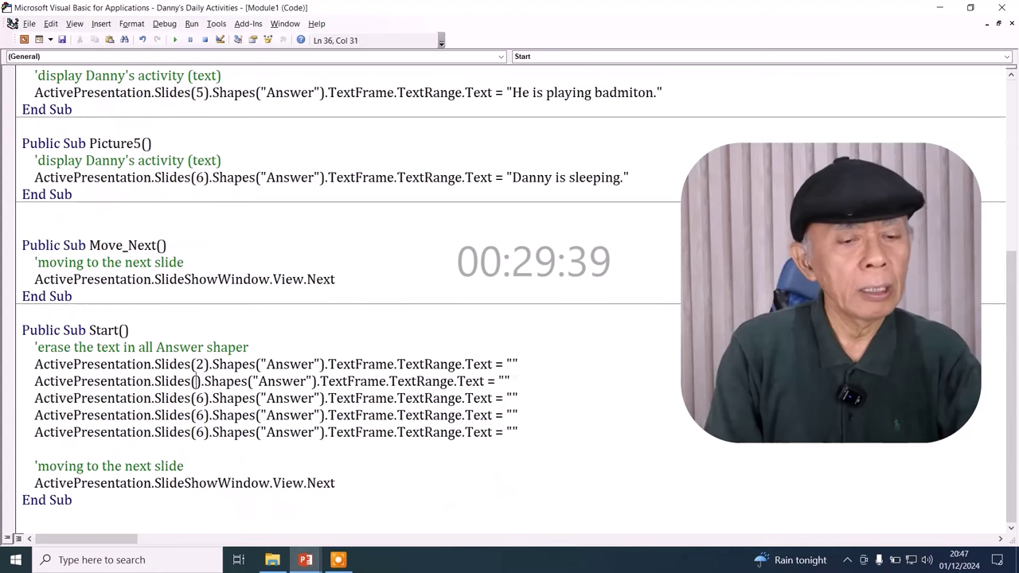
{"action": "type", "text": "3"}
{"action": "key", "text": "Down"}
{"action": "key", "text": "BackSpace"}
{"action": "type", "text": "4"}
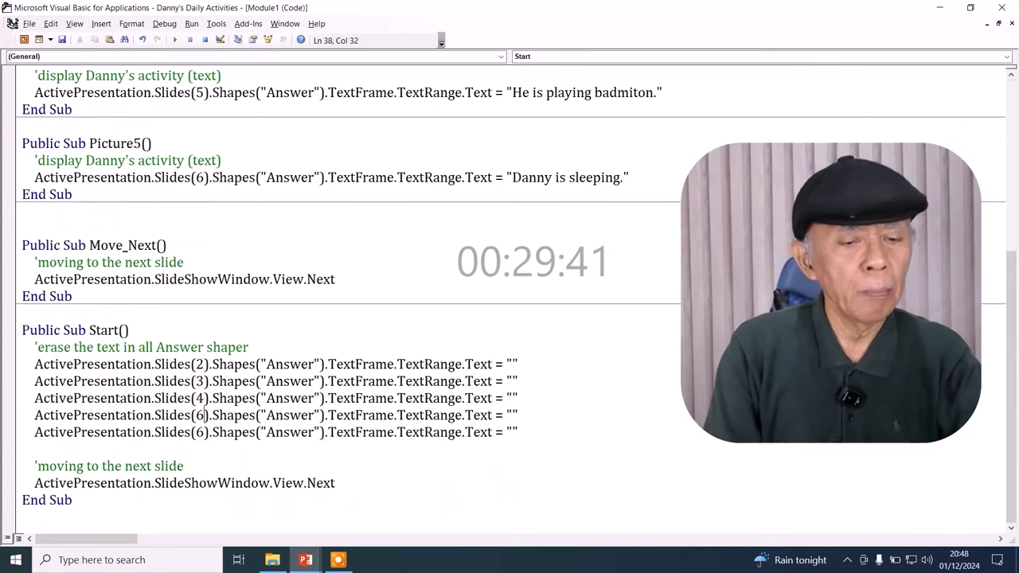
{"action": "key", "text": "BackSpace"}
{"action": "type", "text": "5"}
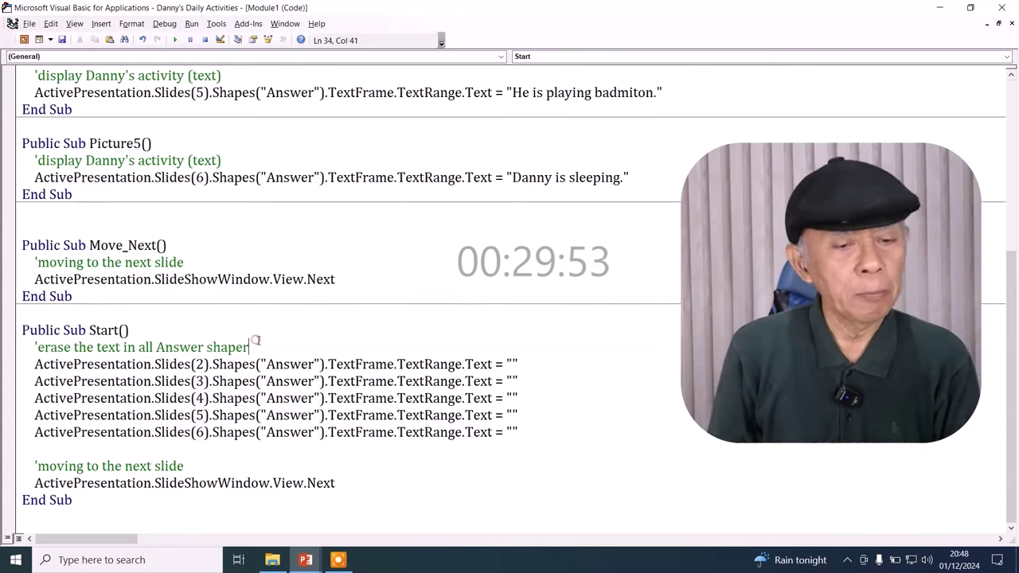
{"action": "key", "text": "BackSpace"}
{"action": "type", "text": "s"}
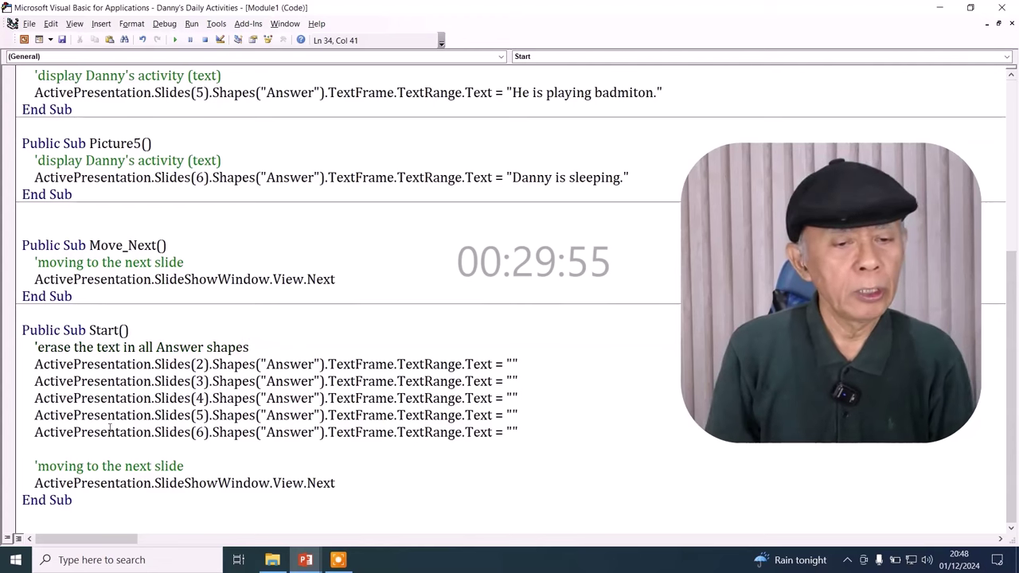
- Select the comment line under Start, then return to the PowerPoint presentation
{"action": "left_click_drag", "start_coordinate": [28, 350], "coordinate": [162, 336]}
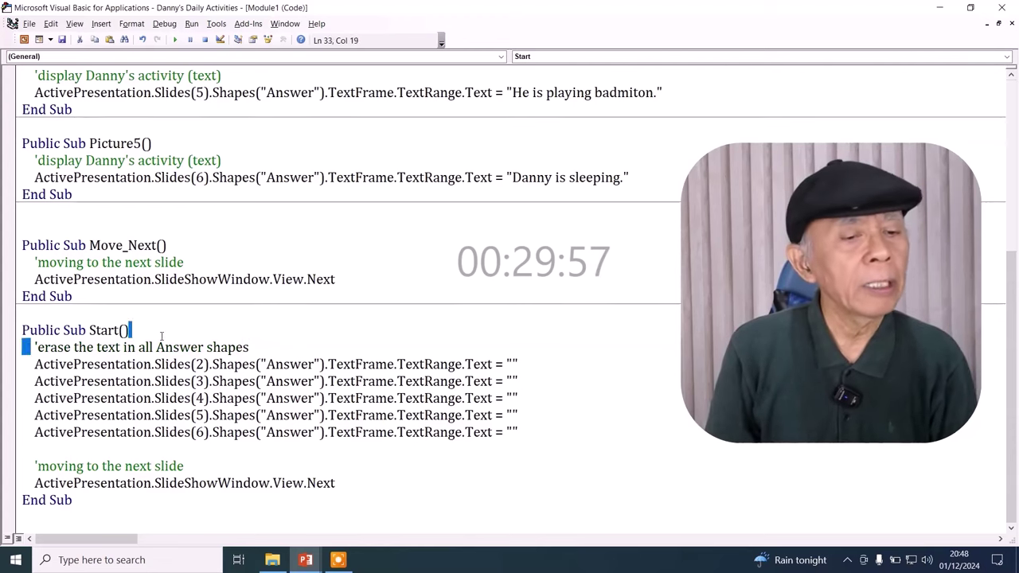
{"action": "left_click_drag", "start_coordinate": [285, 325], "coordinate": [314, 345]}
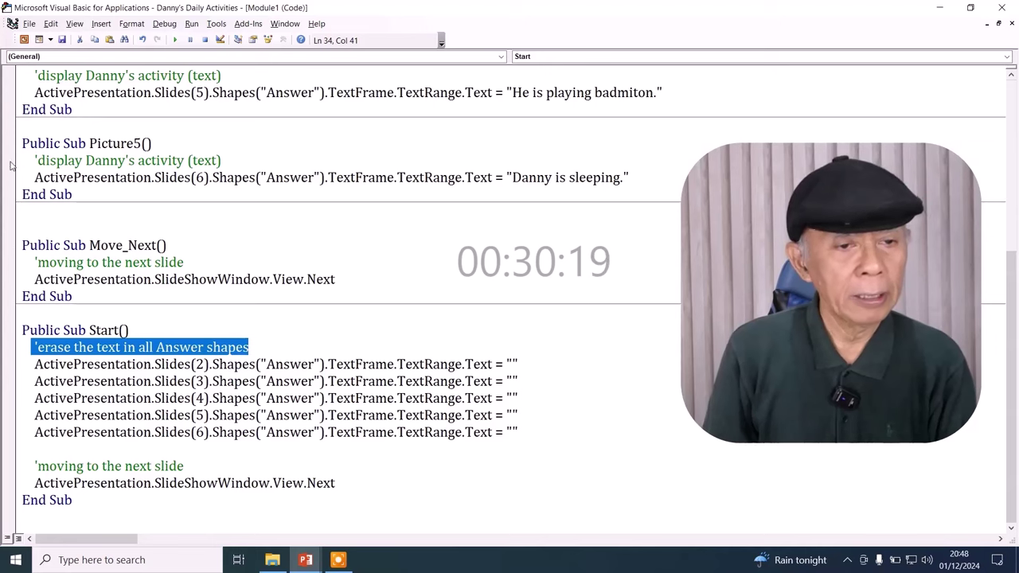
{"action": "left_click", "coordinate": [24, 40]}
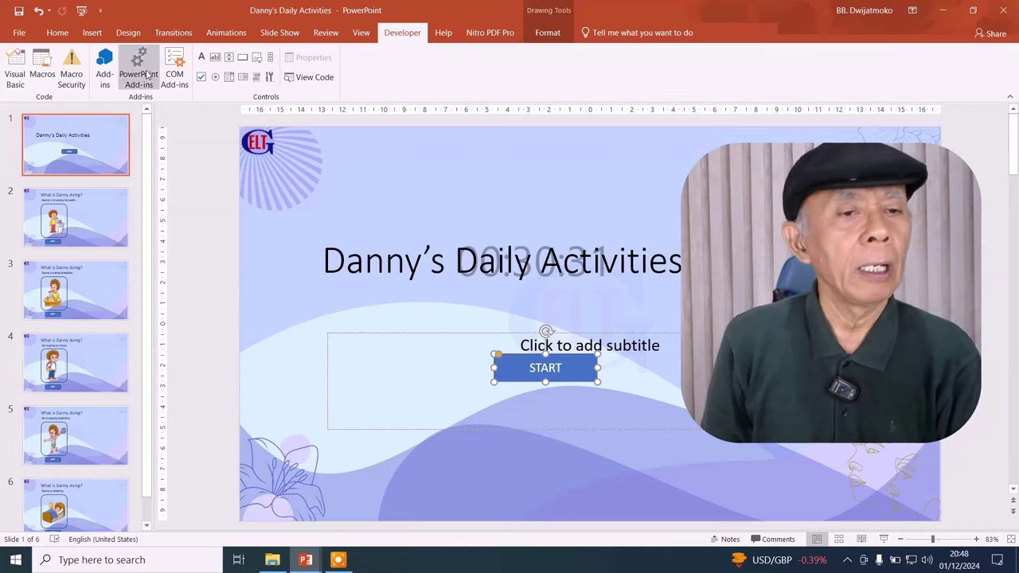
- Set START's action settings to run the Start macro on click instead of Move_Next
{"action": "left_click", "coordinate": [91, 32]}
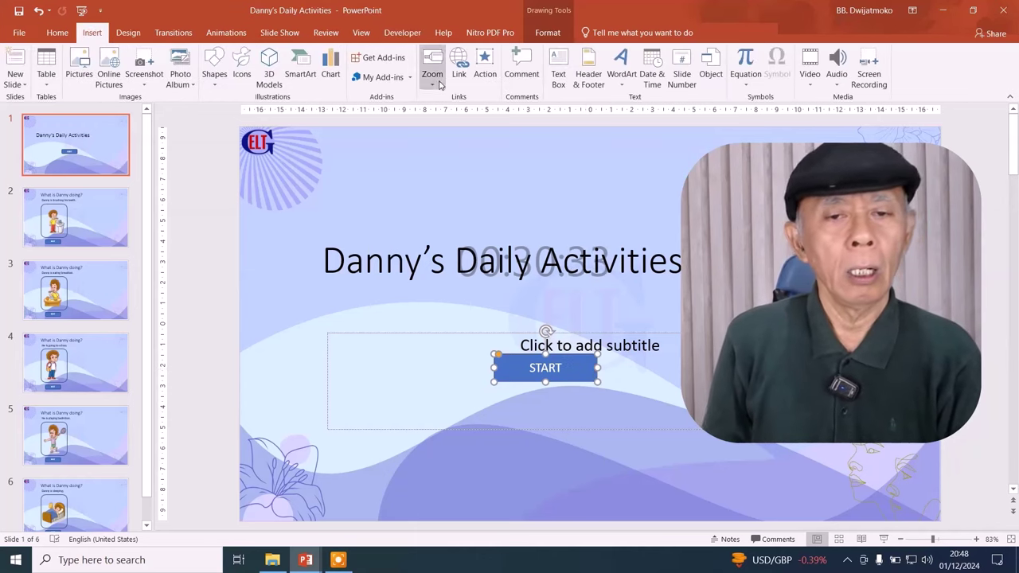
{"action": "left_click", "coordinate": [485, 66]}
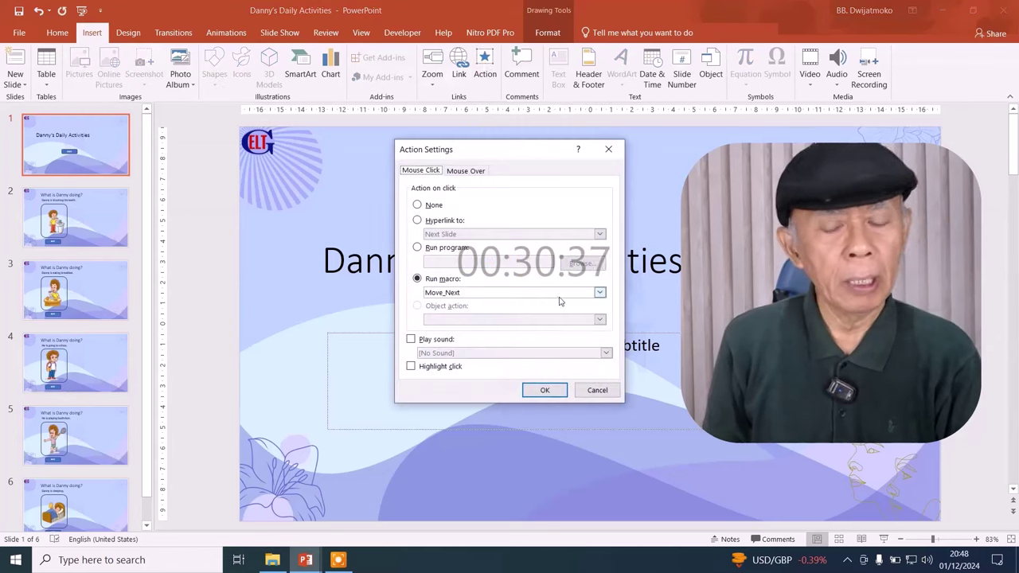
{"action": "left_click", "coordinate": [599, 293]}
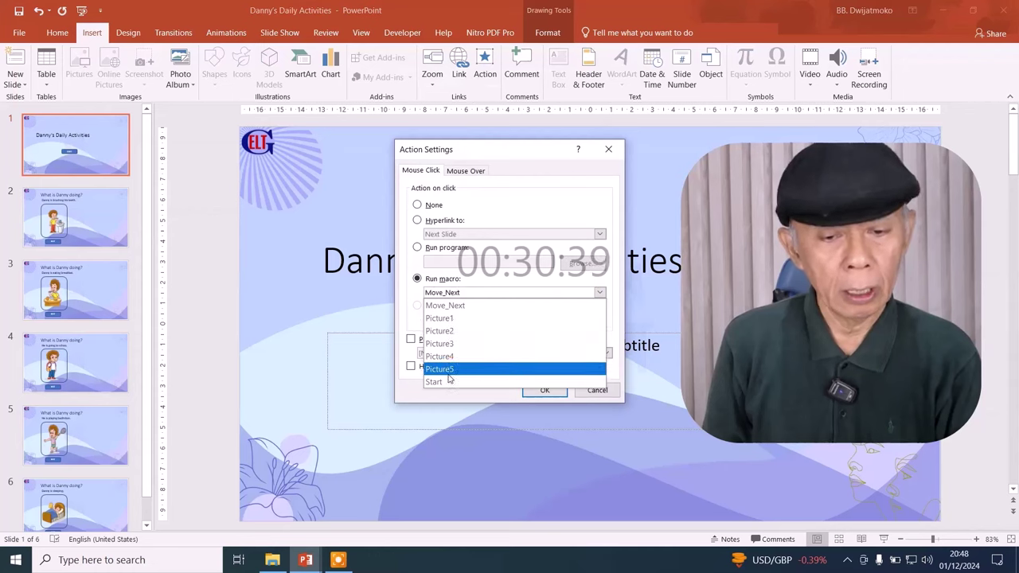
{"action": "left_click", "coordinate": [529, 380]}
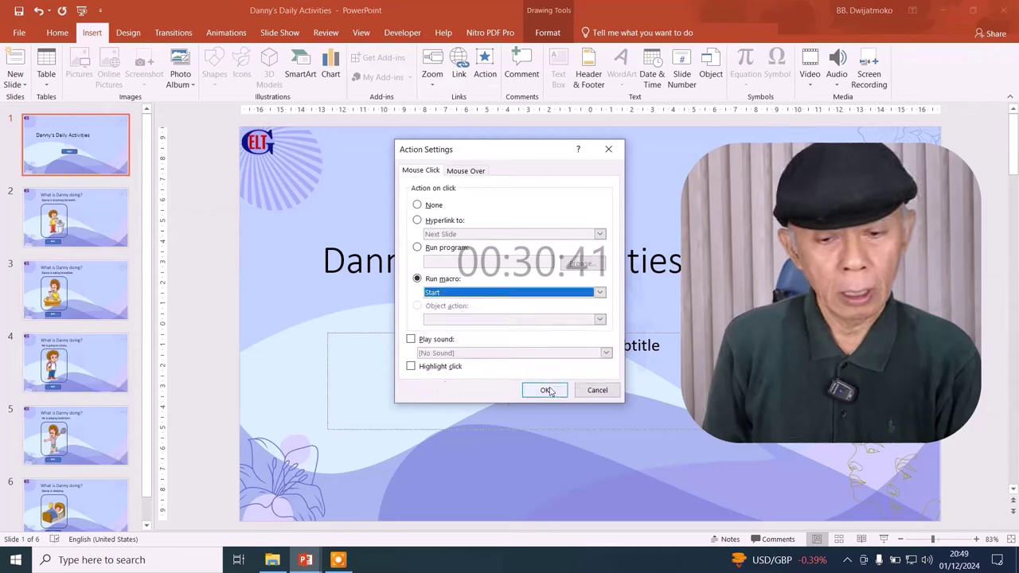
{"action": "left_click", "coordinate": [542, 390]}
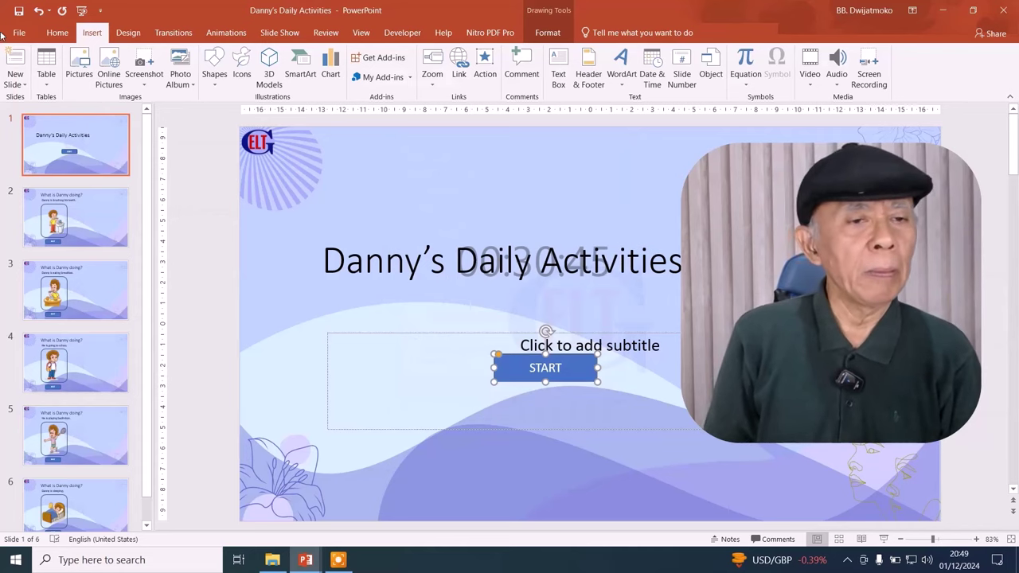
- Run the slideshow from START, revealing the tooth-brushing, breakfast, school, badminton and sleeping sentences
{"action": "left_click", "coordinate": [83, 12]}
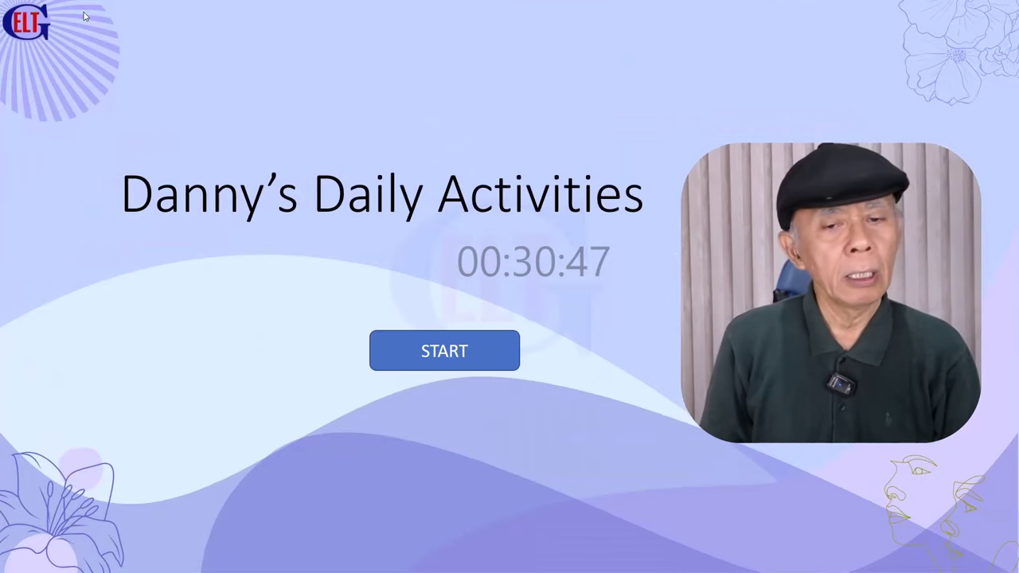
{"action": "left_click", "coordinate": [469, 358]}
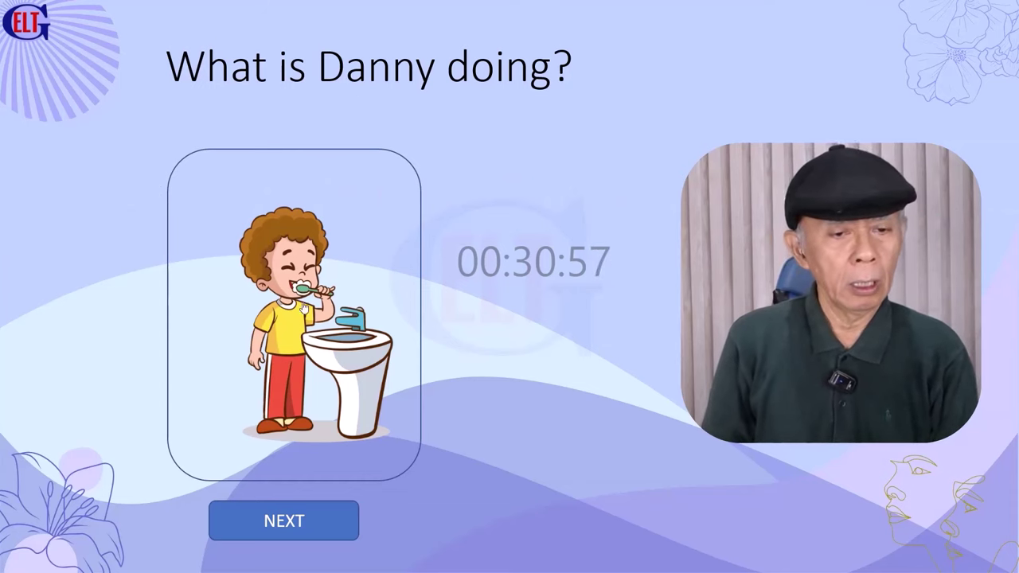
{"action": "left_click", "coordinate": [283, 316]}
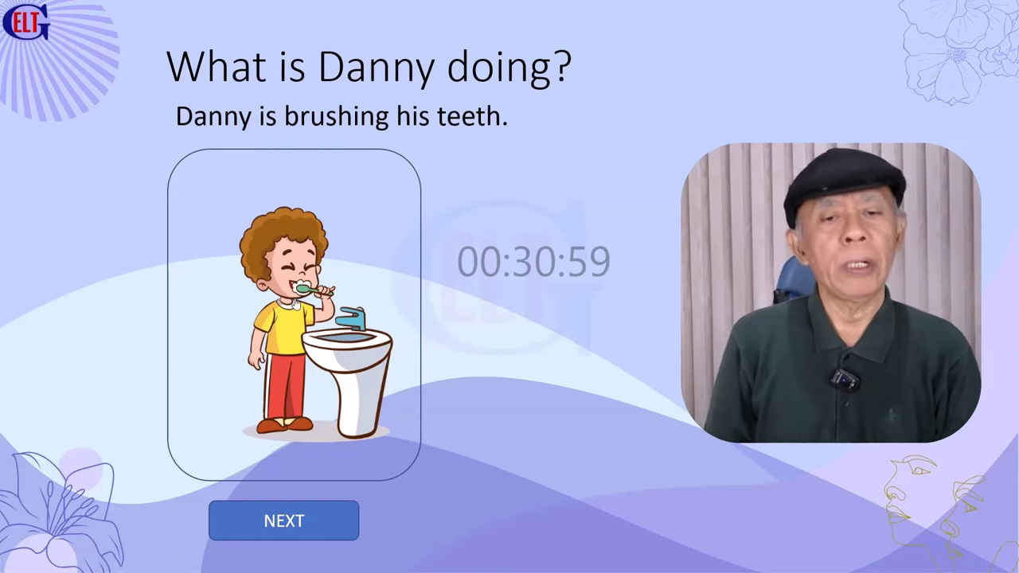
{"action": "left_click", "coordinate": [289, 522]}
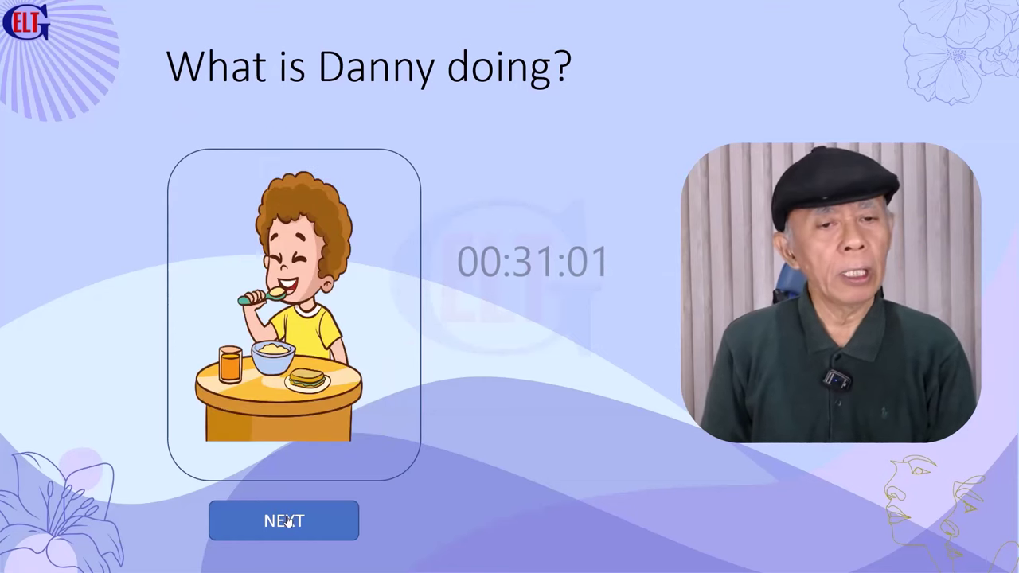
{"action": "left_click", "coordinate": [289, 328]}
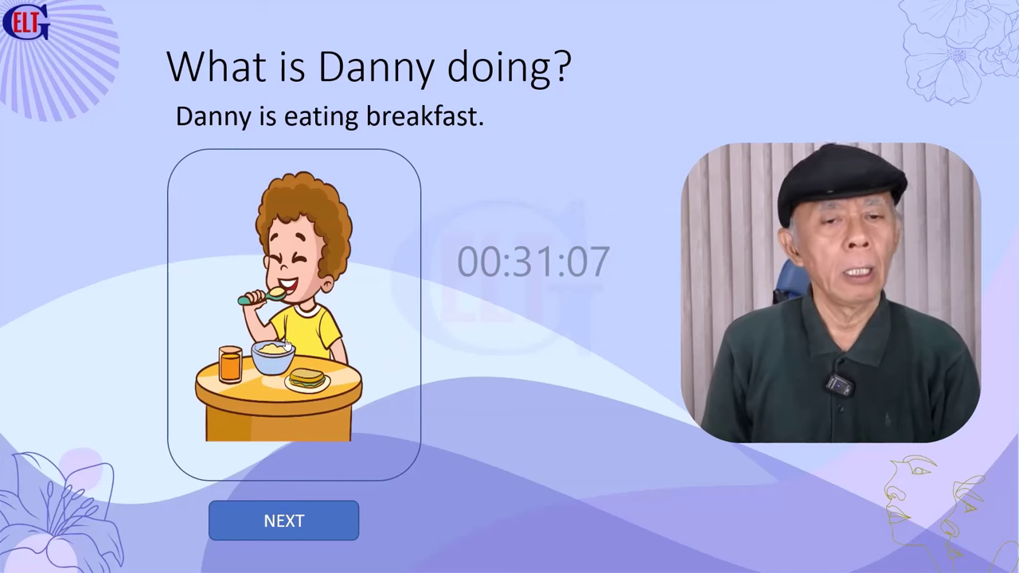
{"action": "left_click", "coordinate": [308, 526]}
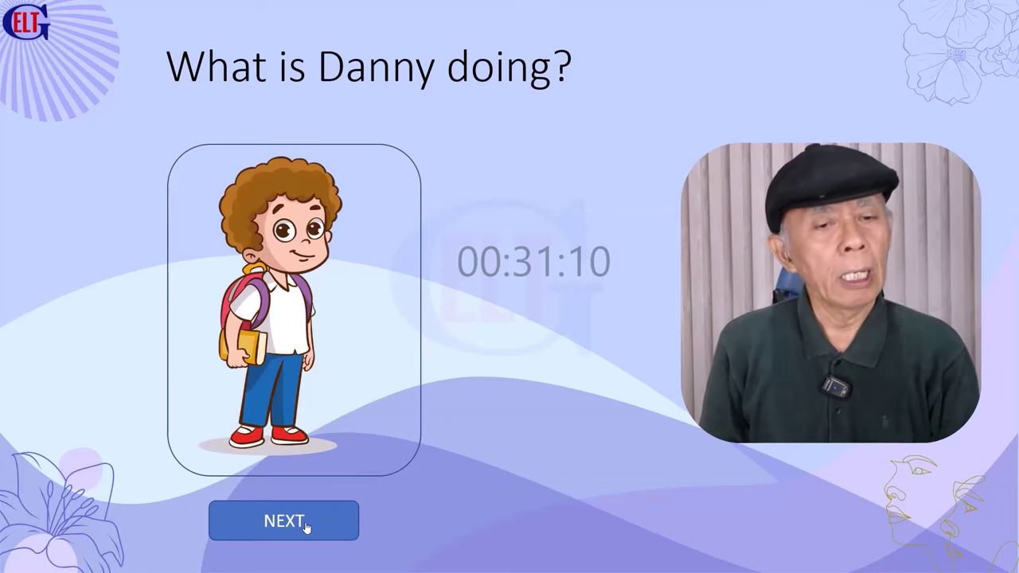
{"action": "left_click", "coordinate": [280, 296]}
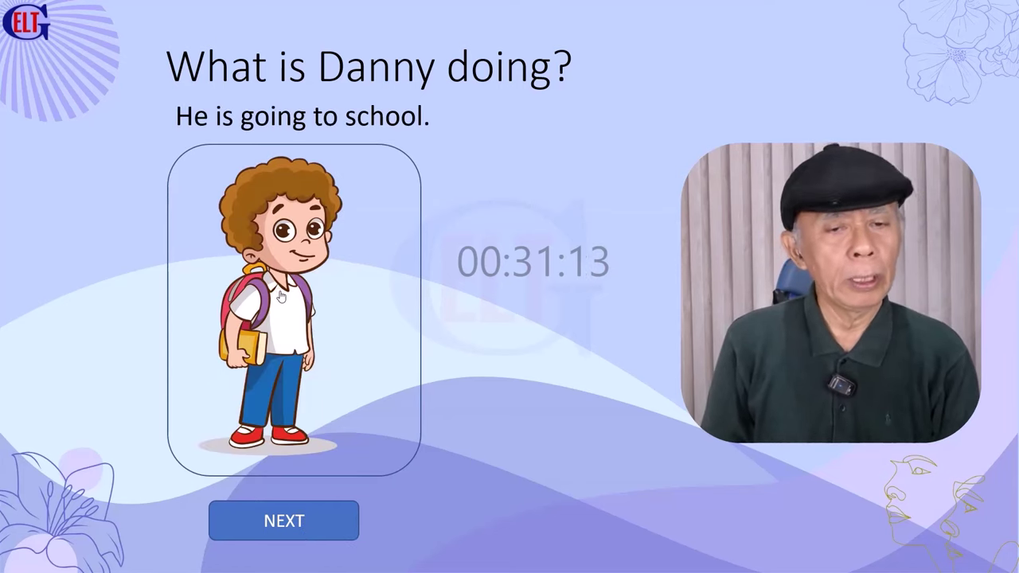
{"action": "left_click", "coordinate": [305, 529]}
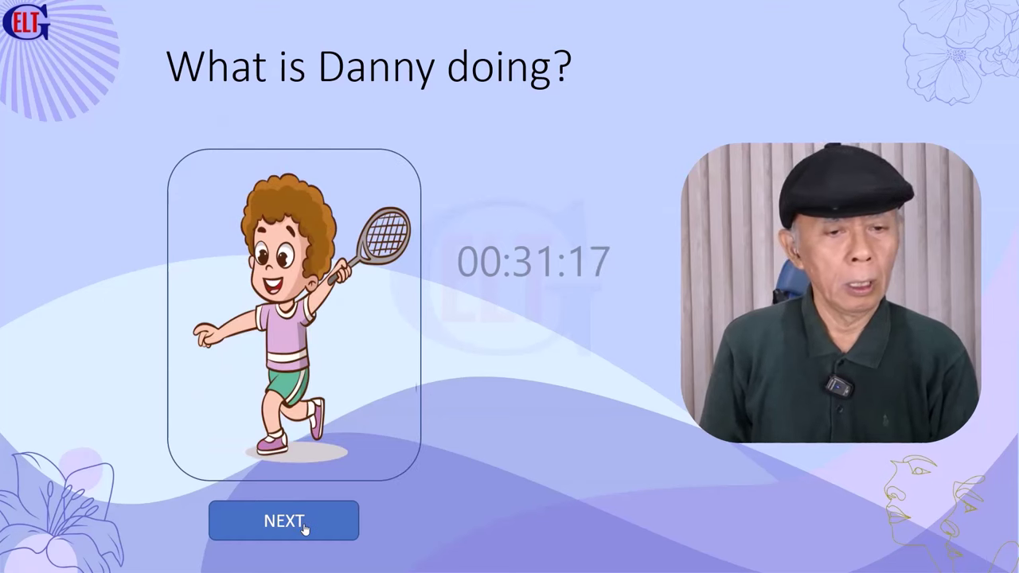
{"action": "left_click", "coordinate": [307, 269]}
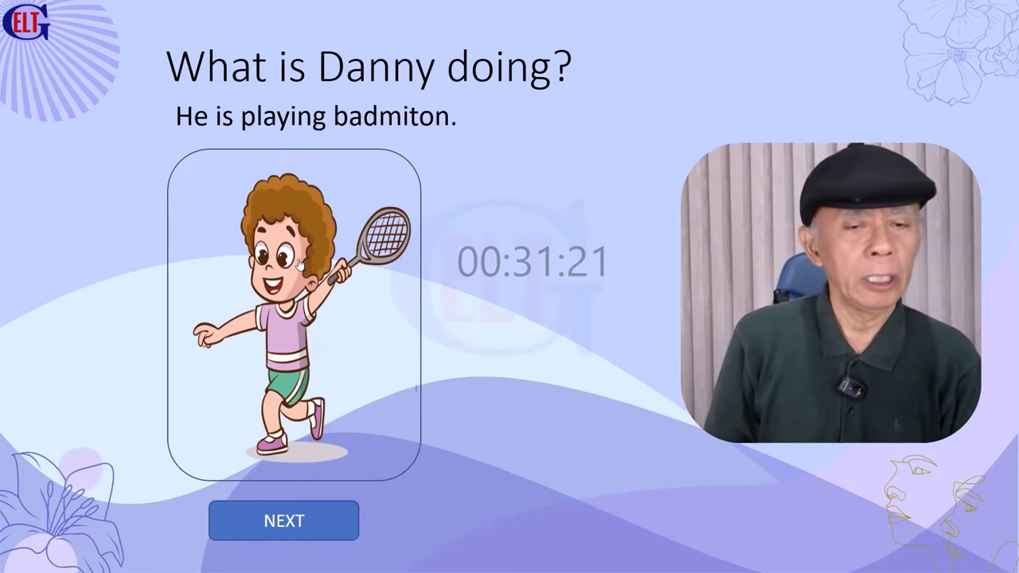
{"action": "left_click", "coordinate": [276, 519]}
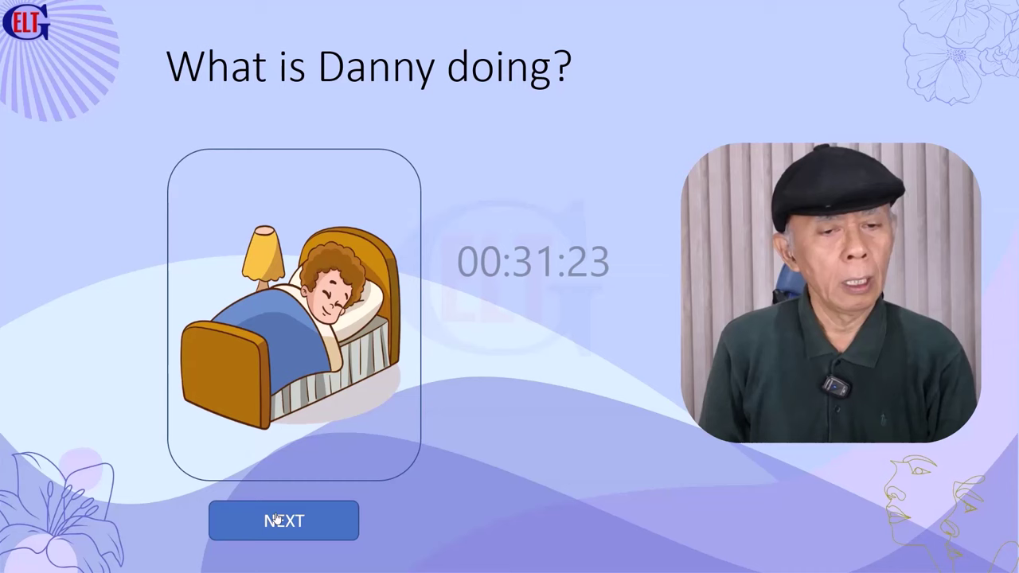
{"action": "left_click", "coordinate": [293, 335]}
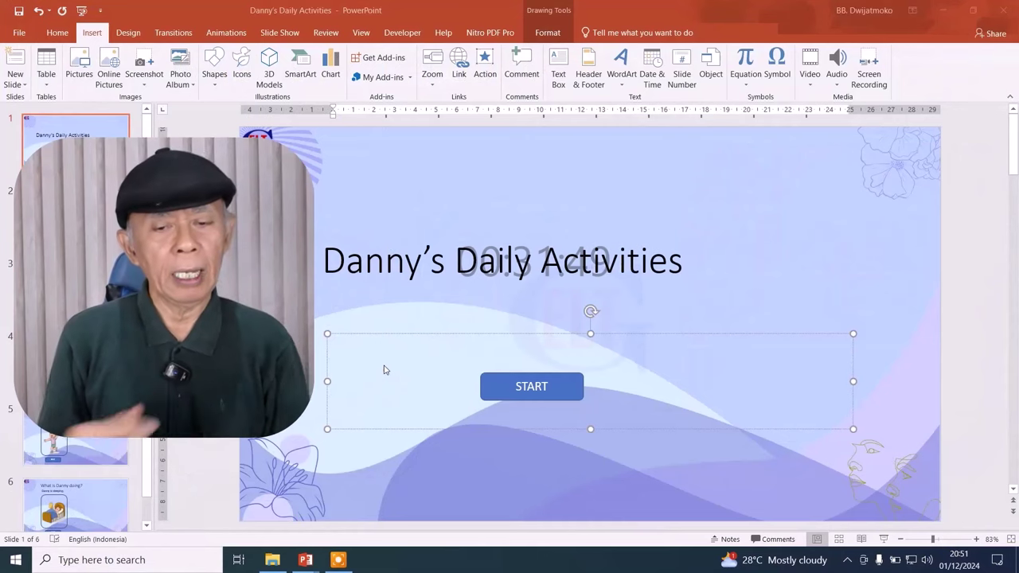
- Write 'Please click the picture to get the answer.' in the subtitle box above START
{"action": "left_click", "coordinate": [559, 353]}
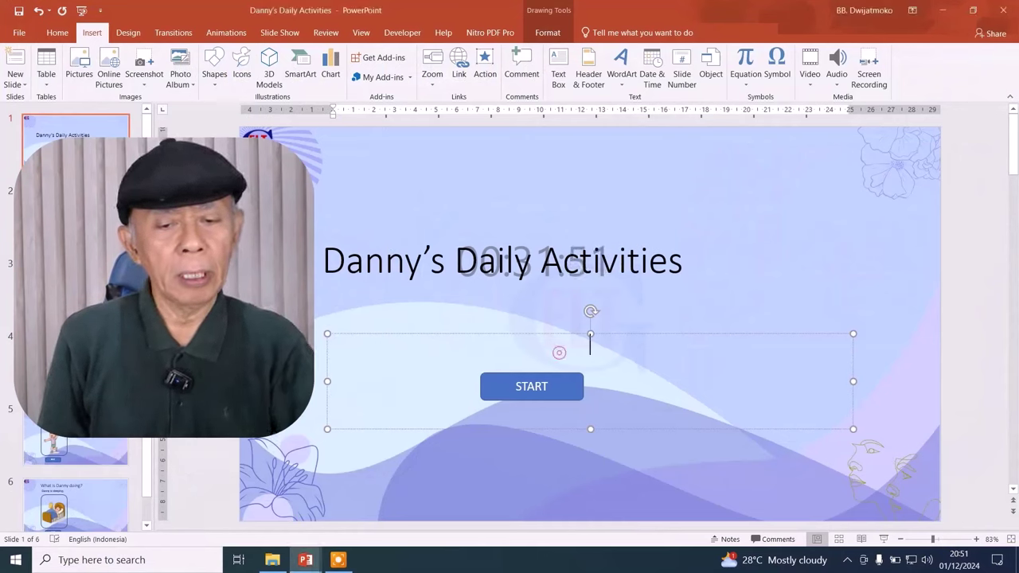
{"action": "type", "text": "Please "}
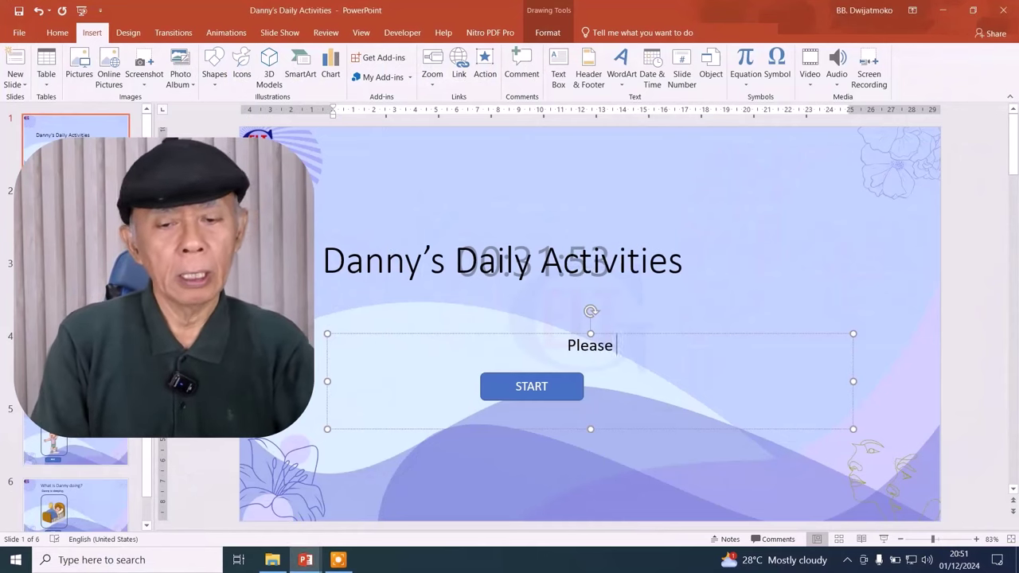
{"action": "type", "text": "click the p"}
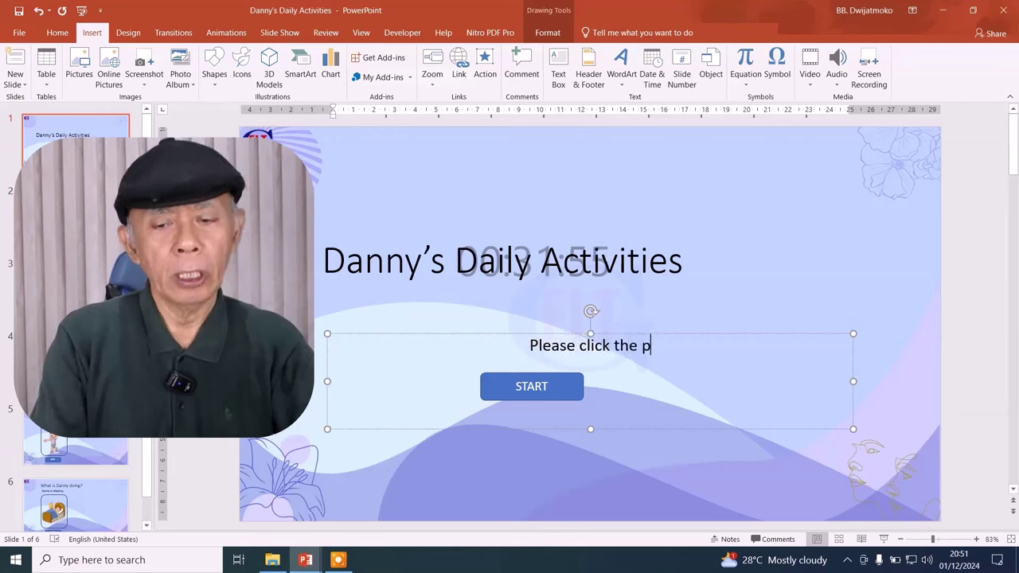
{"action": "type", "text": "icture to kno"}
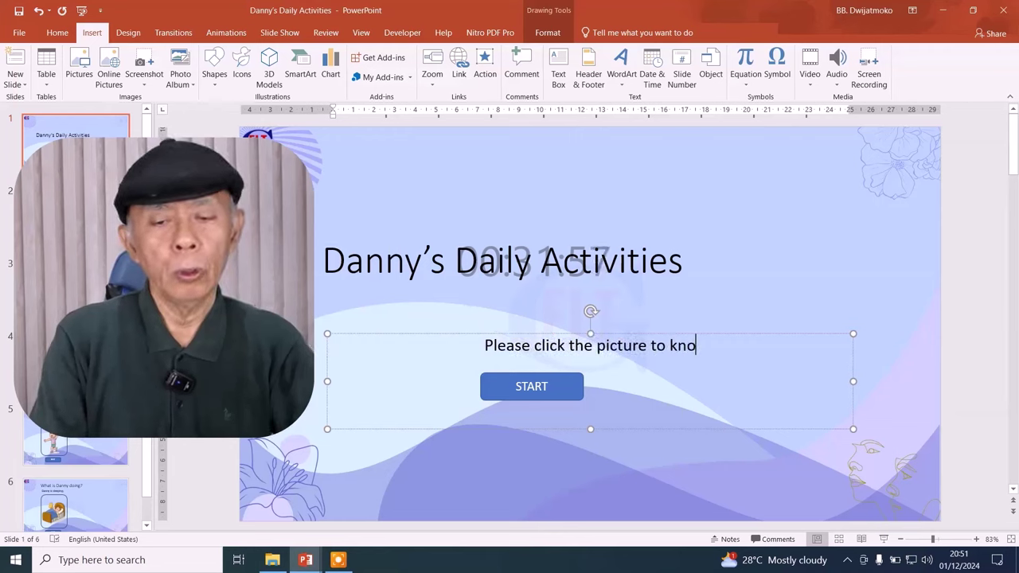
{"action": "type", "text": "w"}
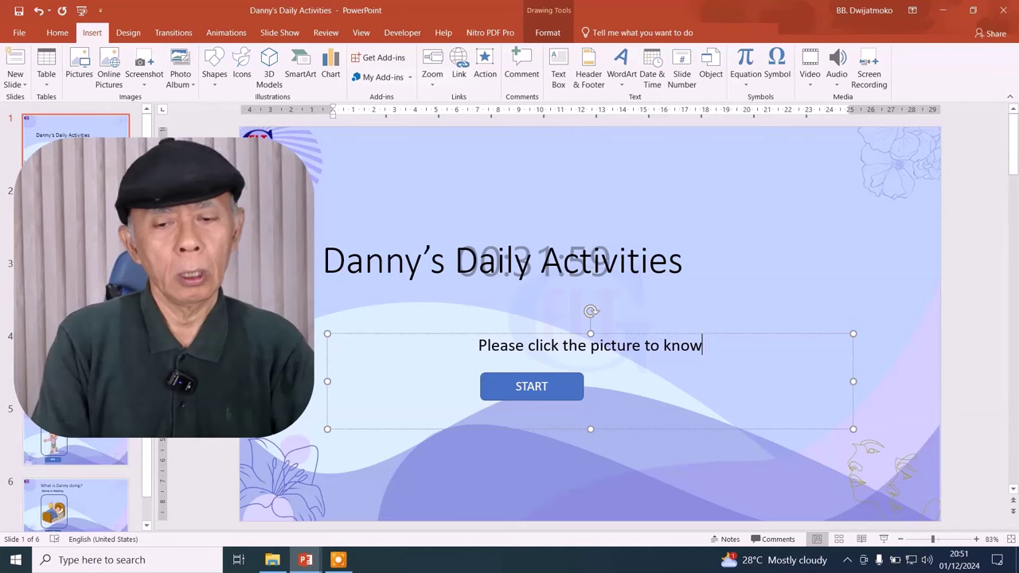
{"action": "key", "text": "BackSpace"}
{"action": "key", "text": "BackSpace"}
{"action": "key", "text": "BackSpace"}
{"action": "key", "text": "BackSpace"}
{"action": "type", "text": "get"}
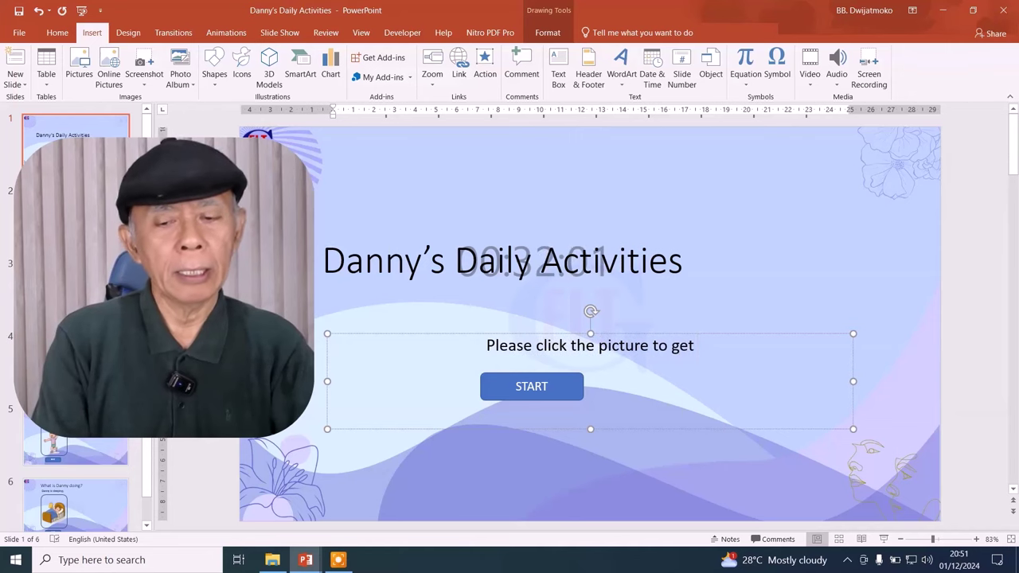
{"action": "type", "text": " the answer"}
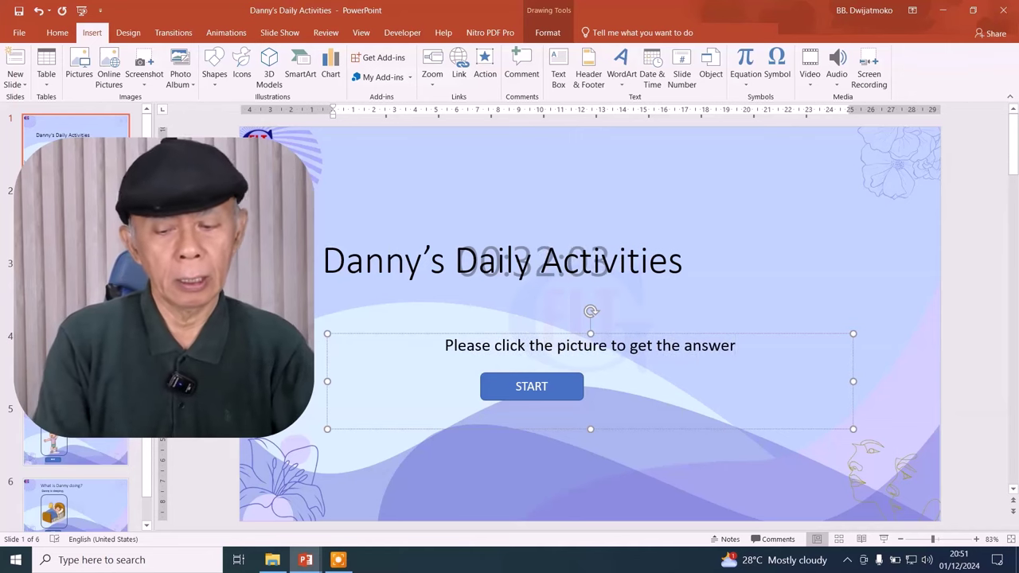
{"action": "type", "text": "."}
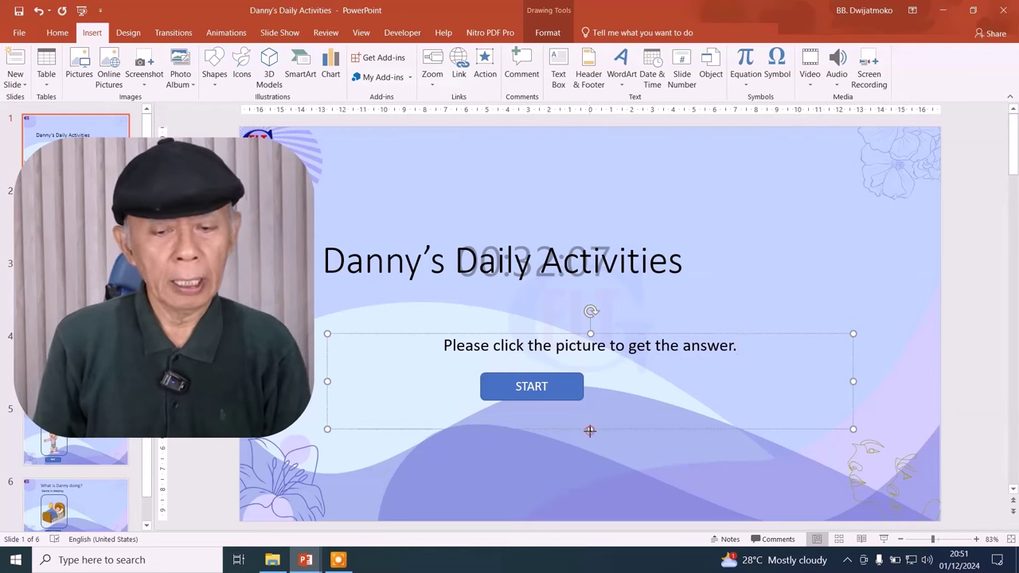
- Place the instruction just under the title and move START lower-left beneath it
{"action": "left_click_drag", "start_coordinate": [591, 429], "coordinate": [591, 389]}
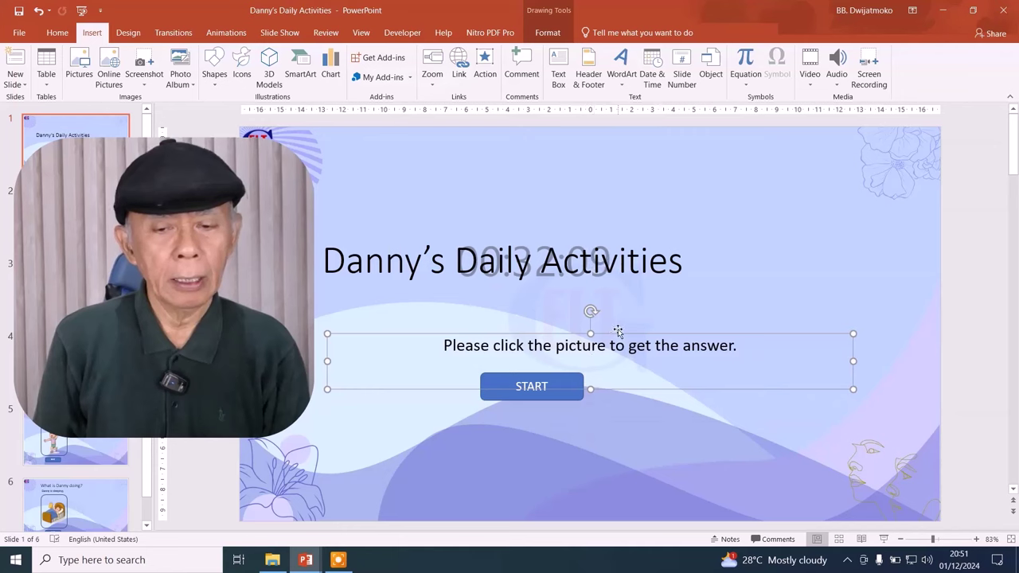
{"action": "left_click_drag", "start_coordinate": [618, 331], "coordinate": [528, 306]}
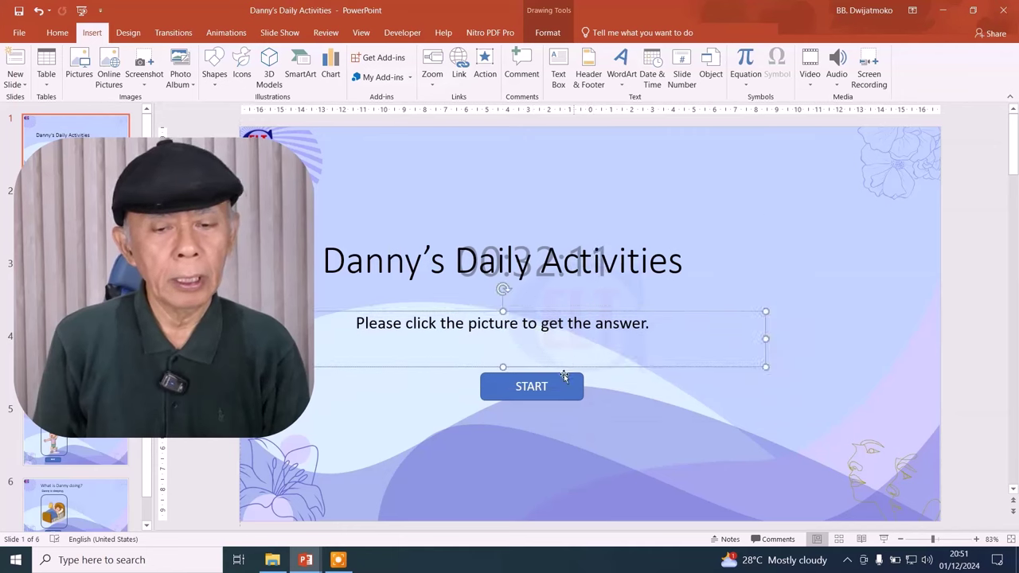
{"action": "left_click_drag", "start_coordinate": [575, 387], "coordinate": [523, 399]}
{"action": "left_click", "coordinate": [552, 325]}
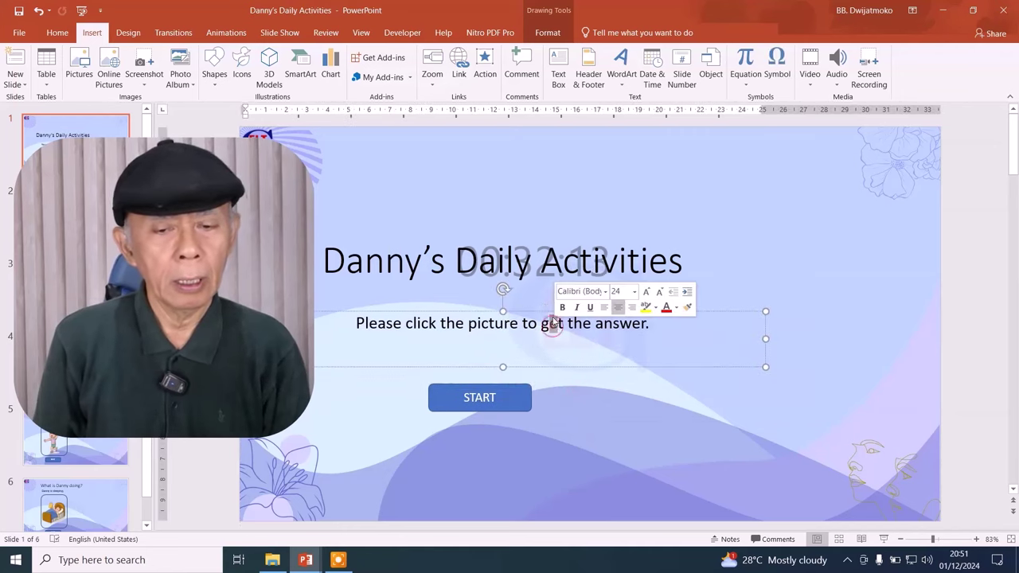
{"action": "left_click_drag", "start_coordinate": [539, 310], "coordinate": [534, 299]}
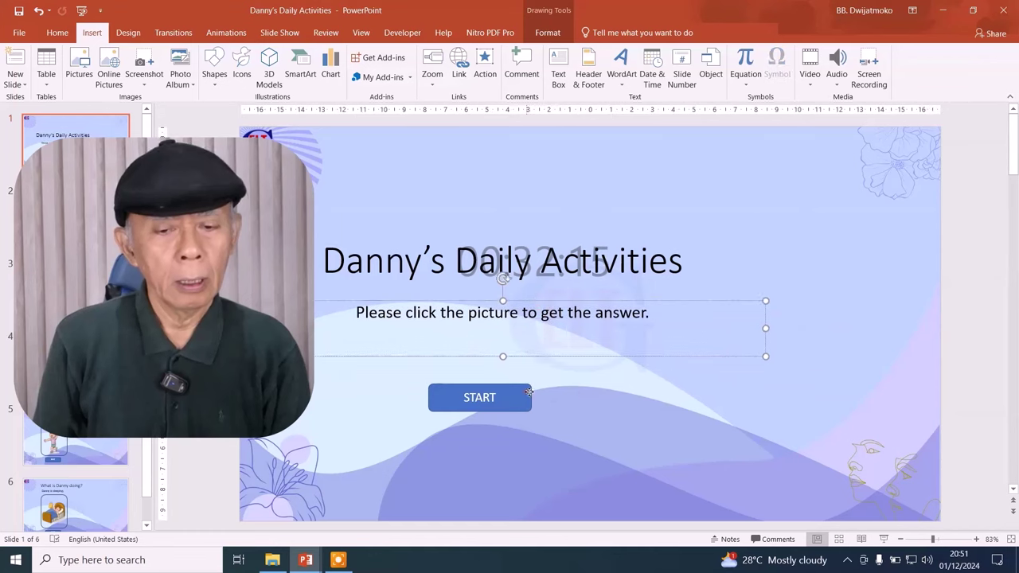
{"action": "left_click_drag", "start_coordinate": [528, 391], "coordinate": [519, 379]}
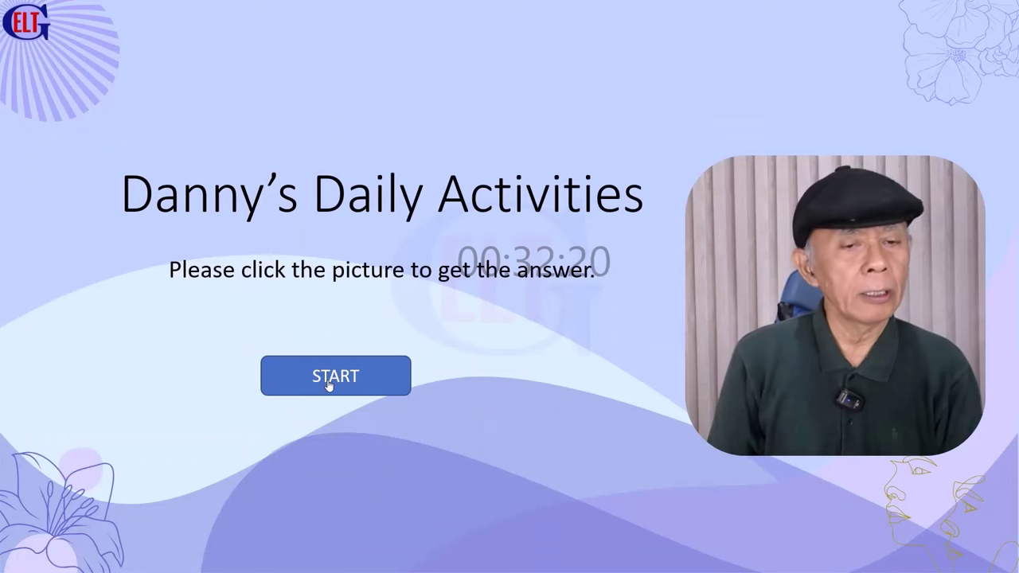
- Run the slideshow, revealing the brushing, breakfast, backpack, badminton and sleeping answers, then return to the title
{"action": "left_click", "coordinate": [332, 387]}
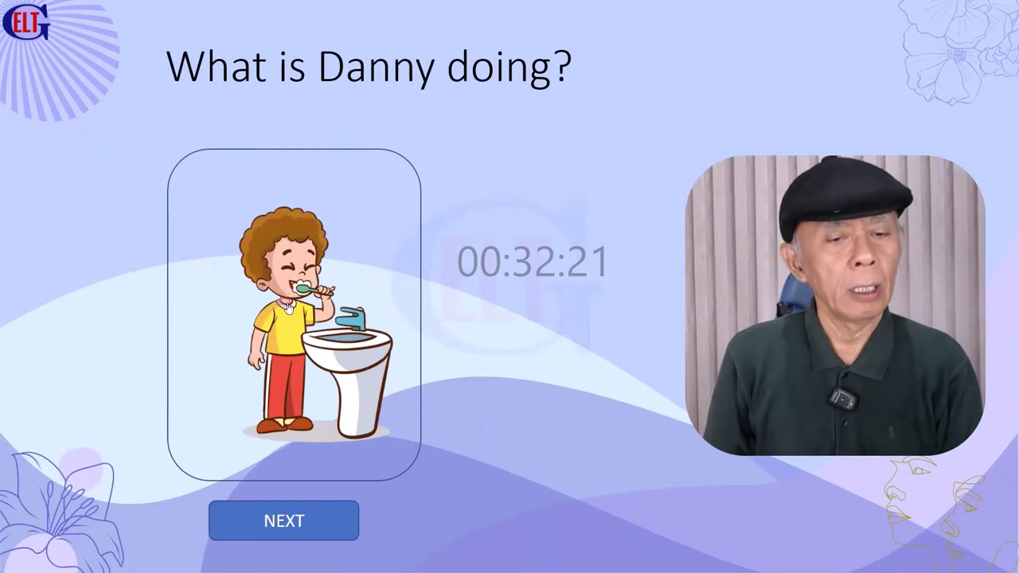
{"action": "key", "text": "space"}
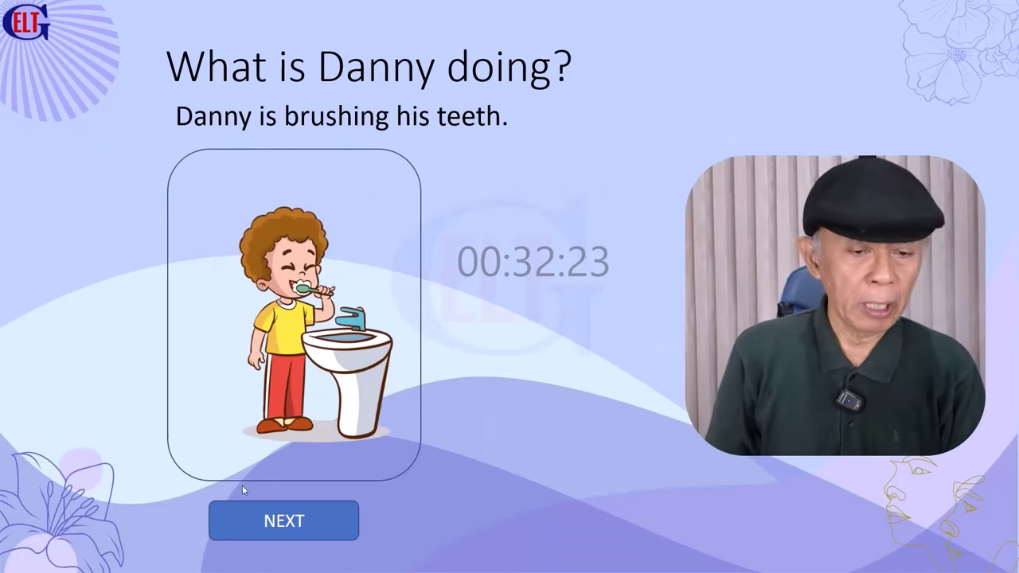
{"action": "left_click", "coordinate": [251, 521]}
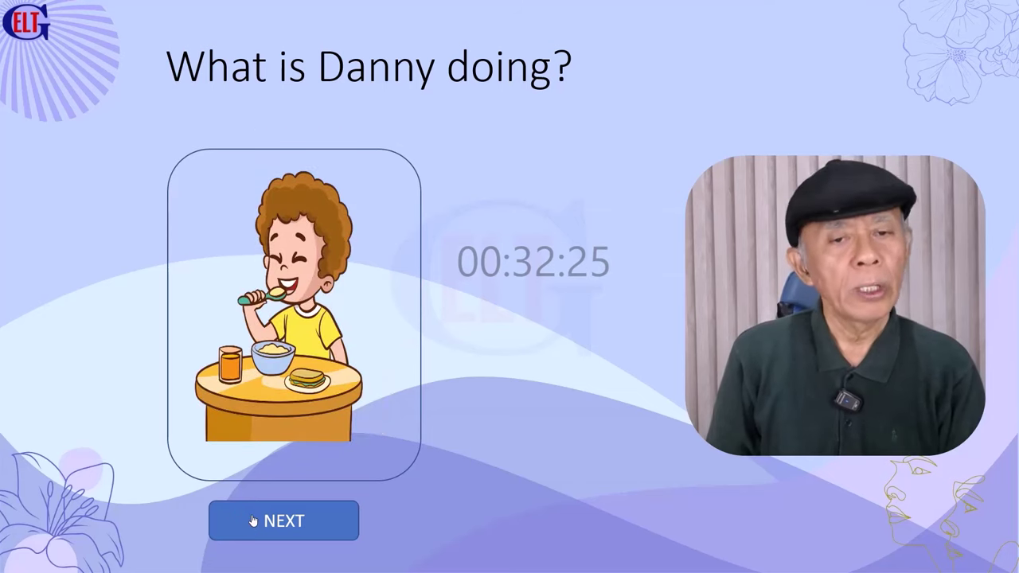
{"action": "left_click", "coordinate": [293, 373]}
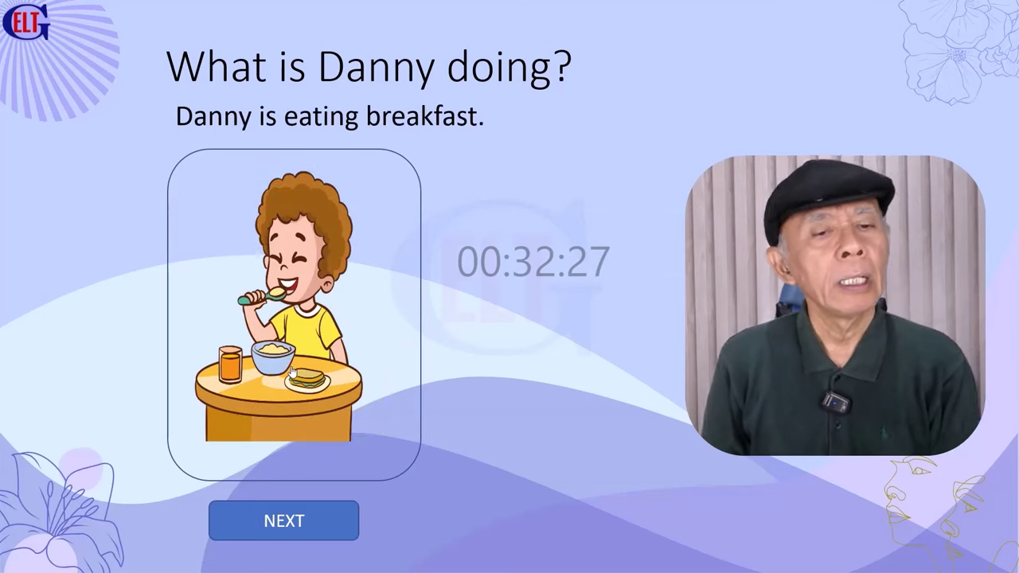
{"action": "left_click", "coordinate": [292, 526]}
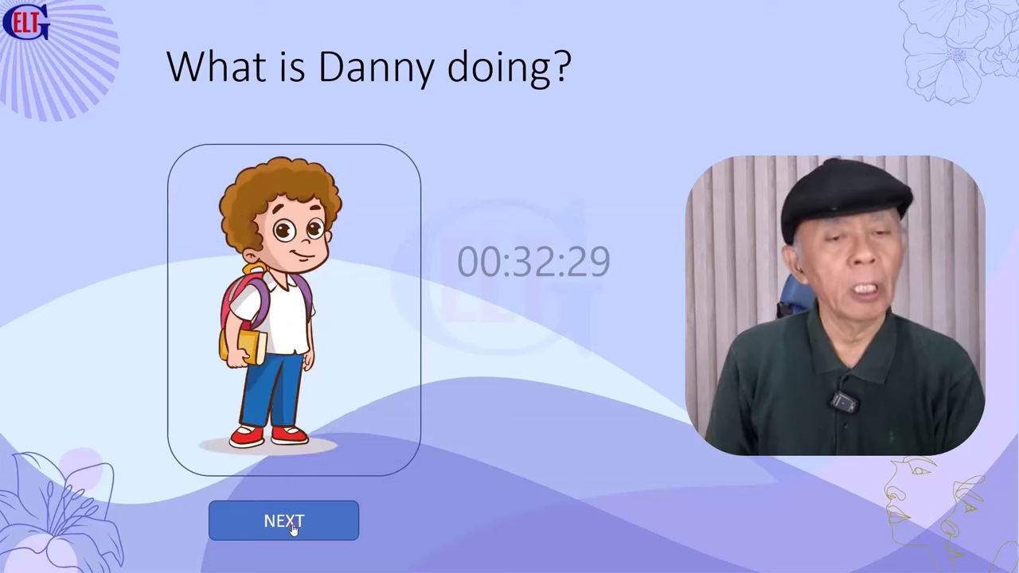
{"action": "left_click", "coordinate": [293, 331]}
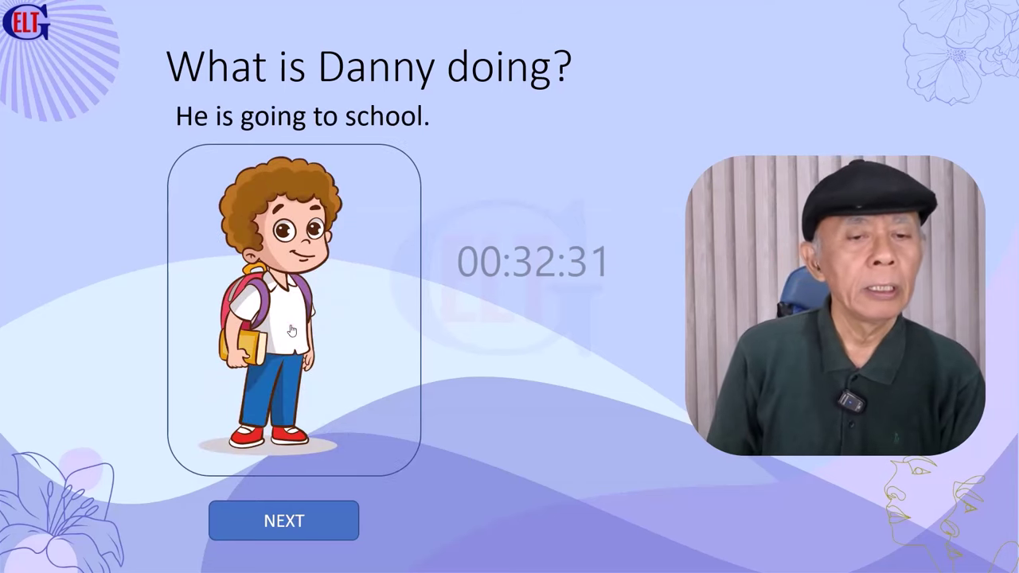
{"action": "left_click", "coordinate": [291, 521]}
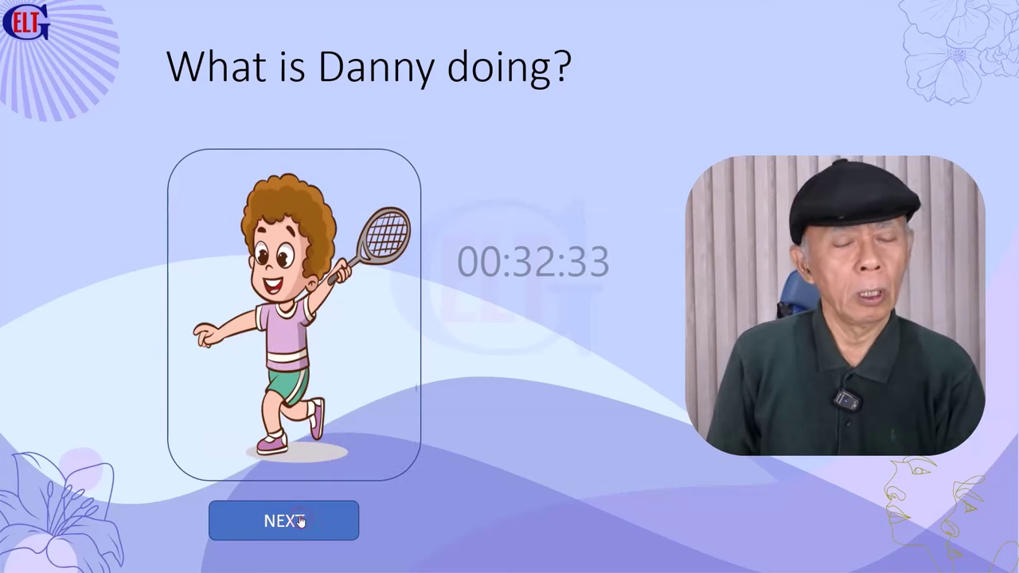
{"action": "left_click", "coordinate": [295, 320]}
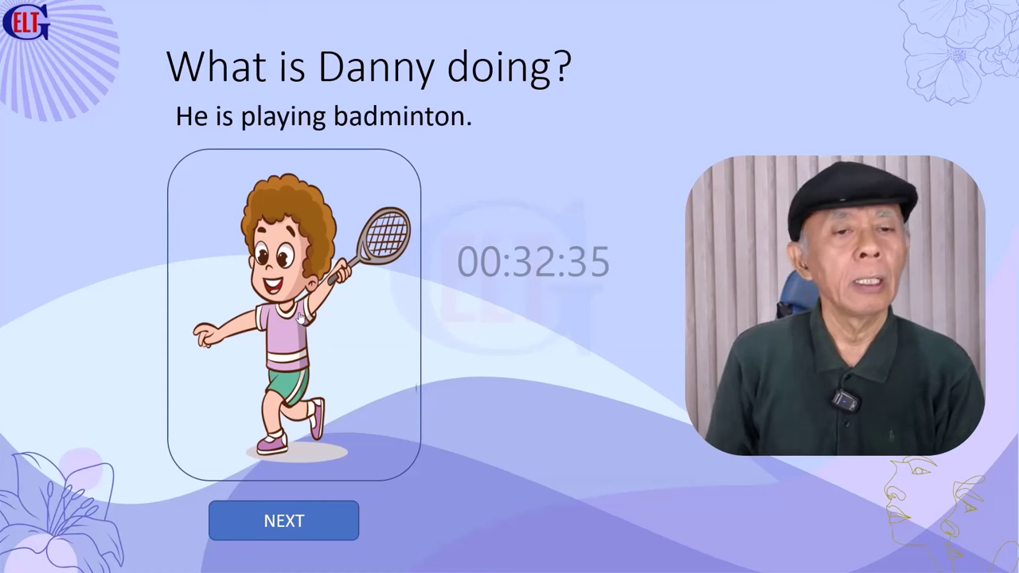
{"action": "left_click", "coordinate": [282, 523]}
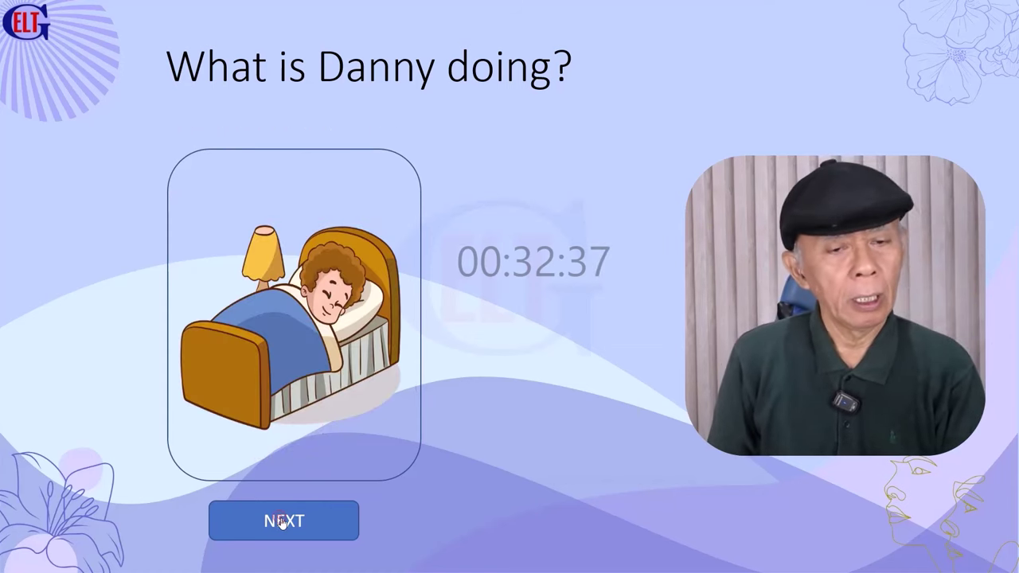
{"action": "left_click", "coordinate": [289, 325]}
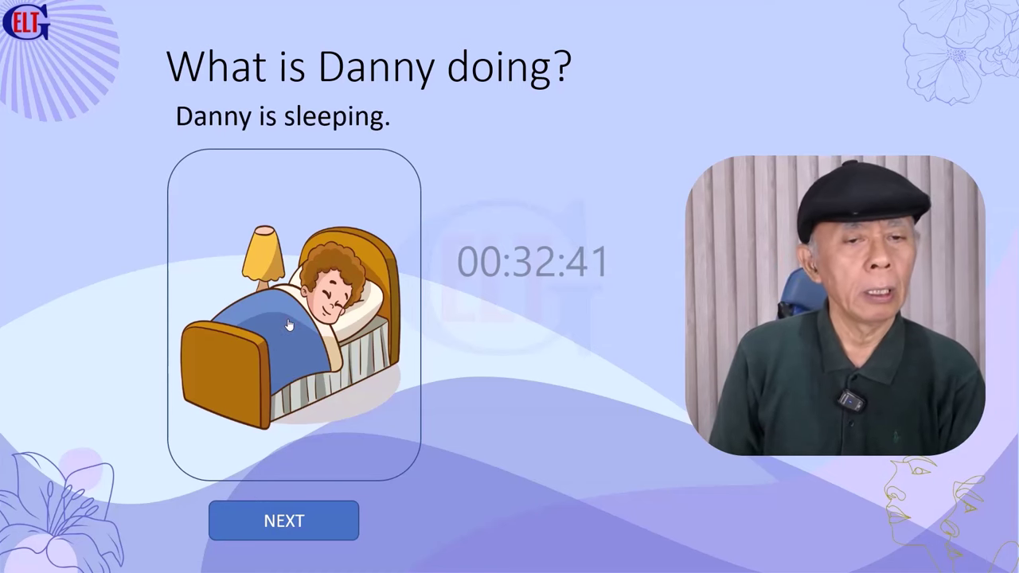
{"action": "left_click", "coordinate": [293, 516]}
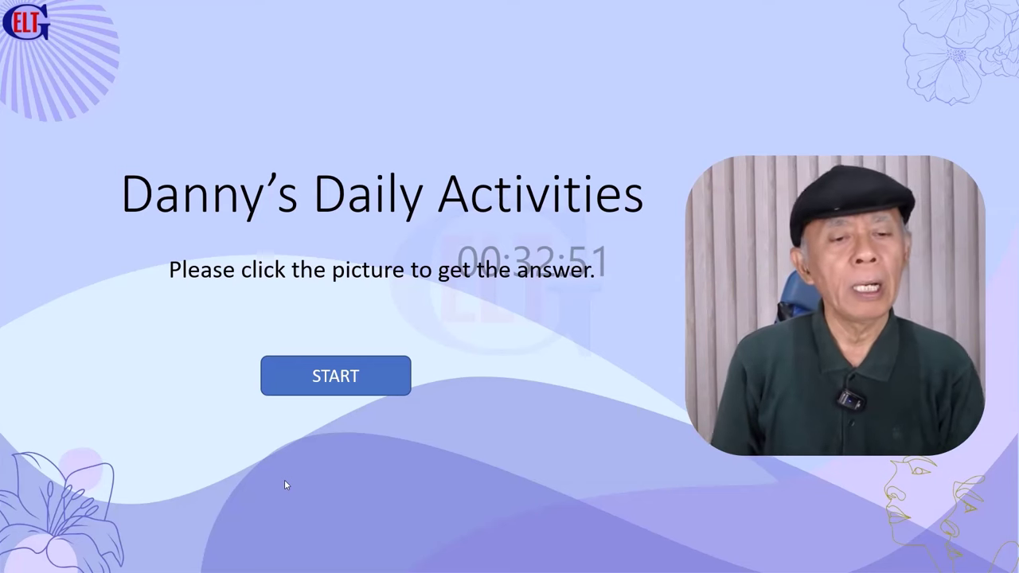
- Restart with START, reveal 'Danny is brushing his teeth.' again, and exit to editing view
{"action": "left_click", "coordinate": [314, 388]}
{"action": "left_click", "coordinate": [308, 326]}
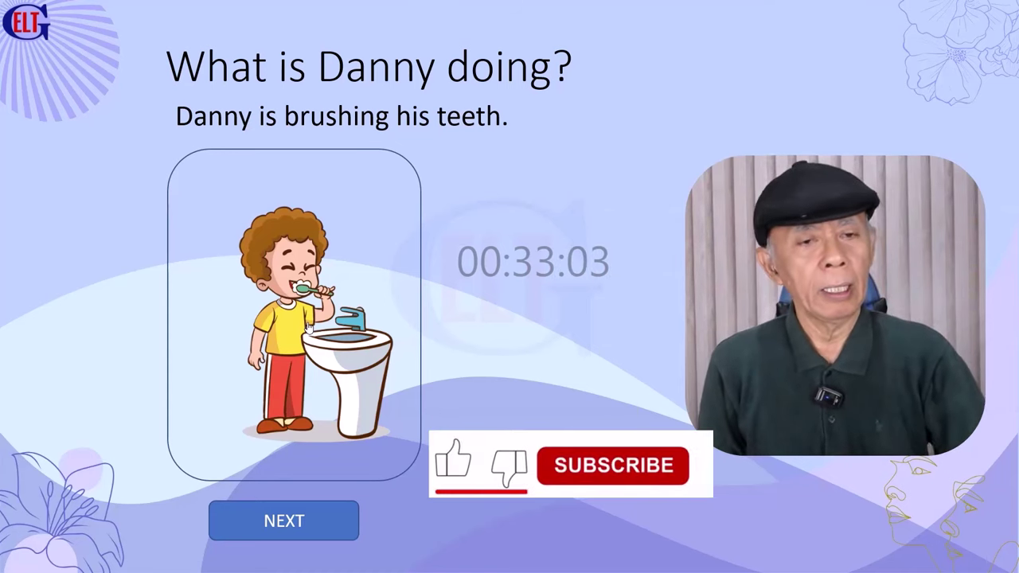
{"action": "key", "text": "Escape"}
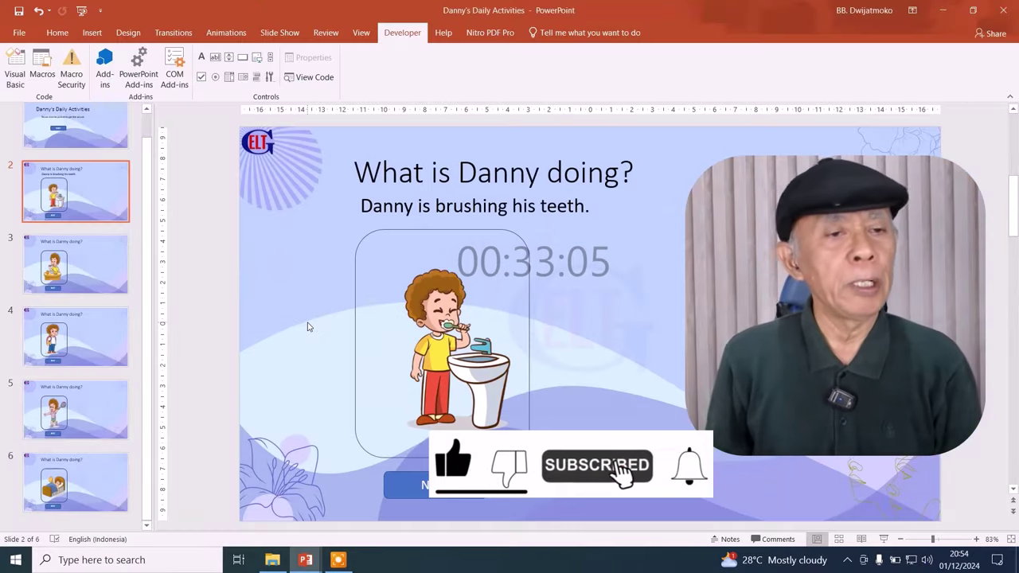
- Save the Danny quiz presentation
{"action": "left_click", "coordinate": [17, 13]}
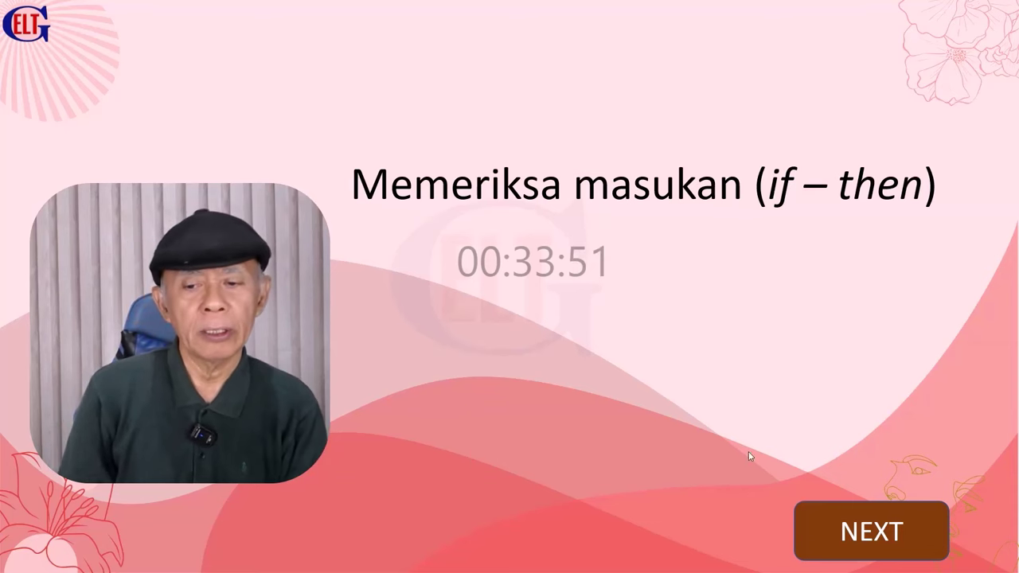
- Start the English 'Be' True/False quiz and change the first question's wrong False answer to True
{"action": "left_click", "coordinate": [868, 529]}
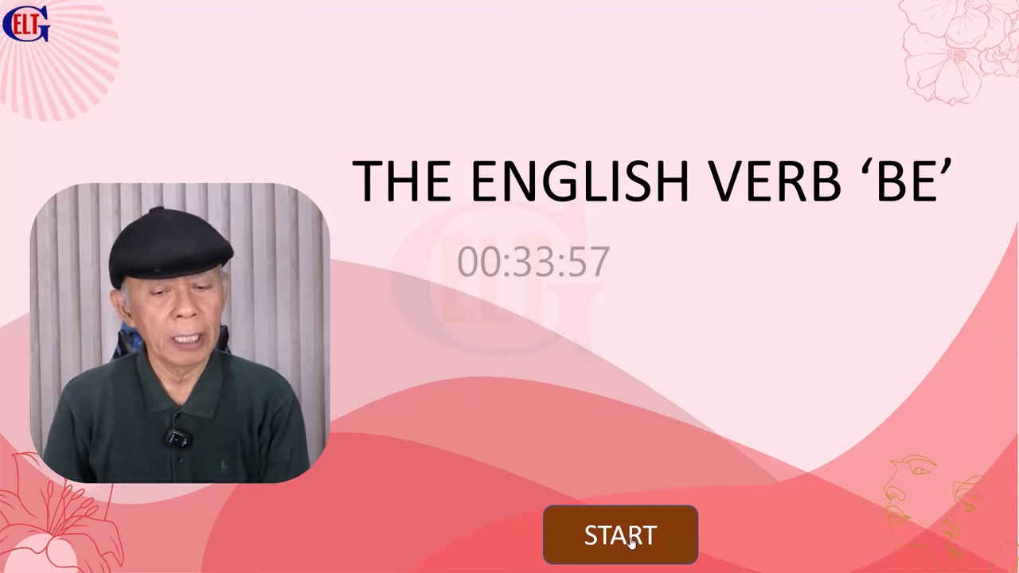
{"action": "left_click", "coordinate": [632, 541]}
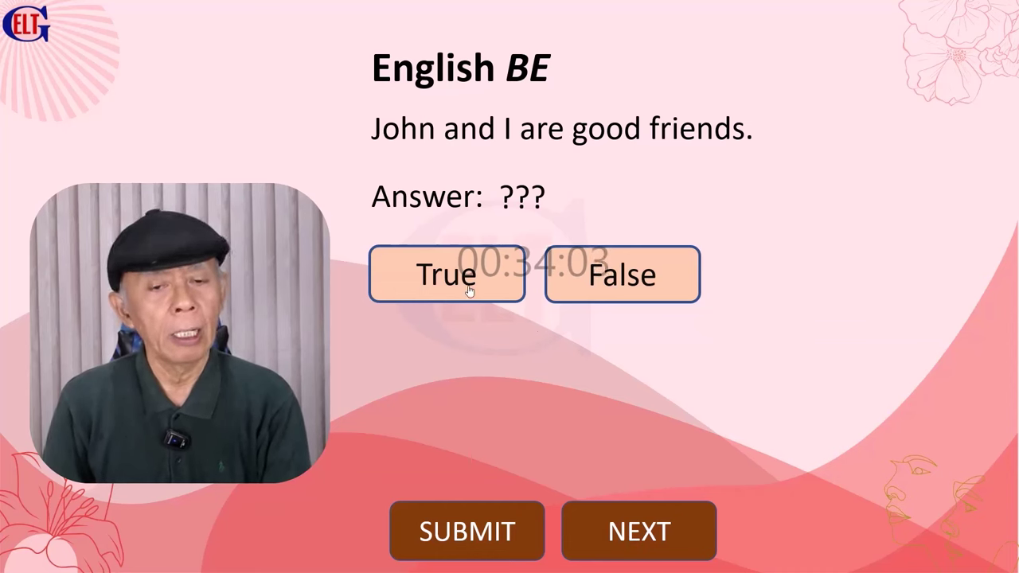
{"action": "left_click", "coordinate": [601, 275]}
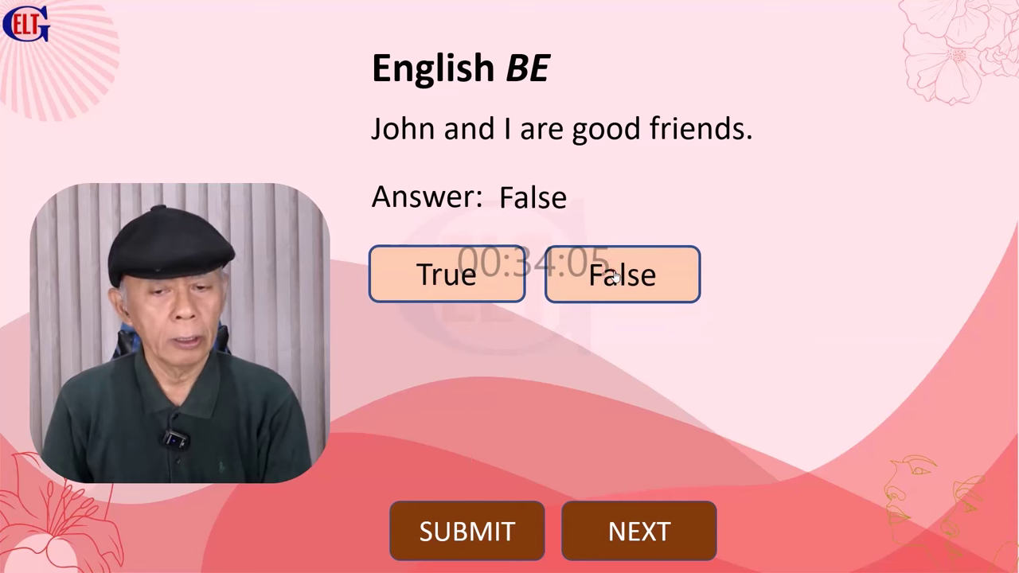
{"action": "left_click", "coordinate": [459, 543]}
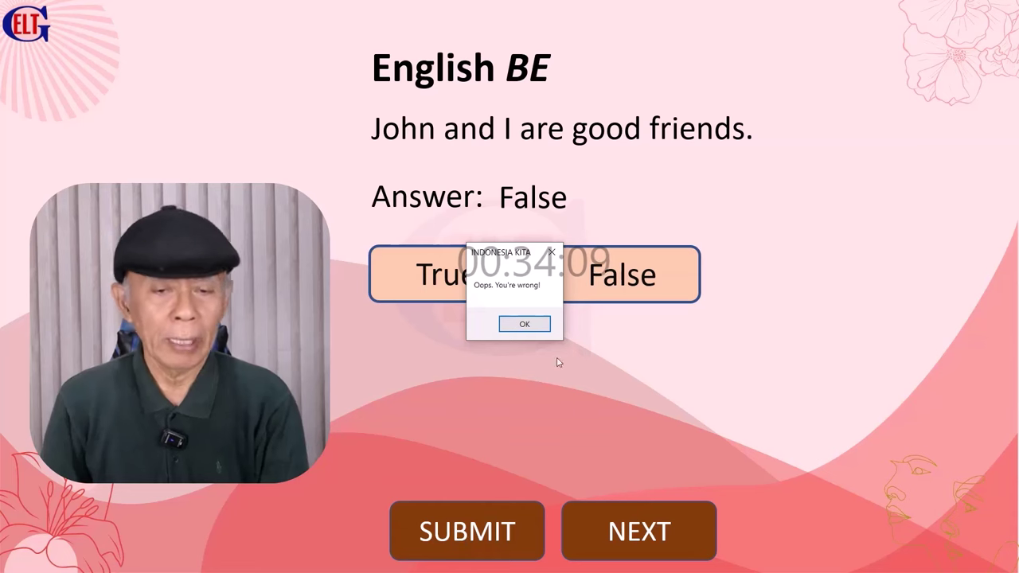
{"action": "left_click", "coordinate": [535, 323]}
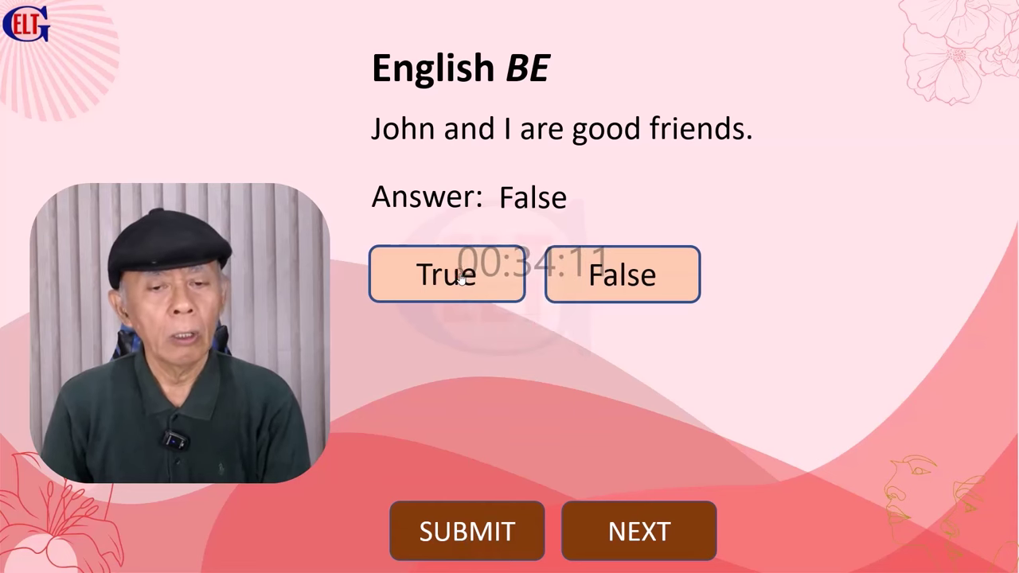
{"action": "left_click", "coordinate": [462, 278]}
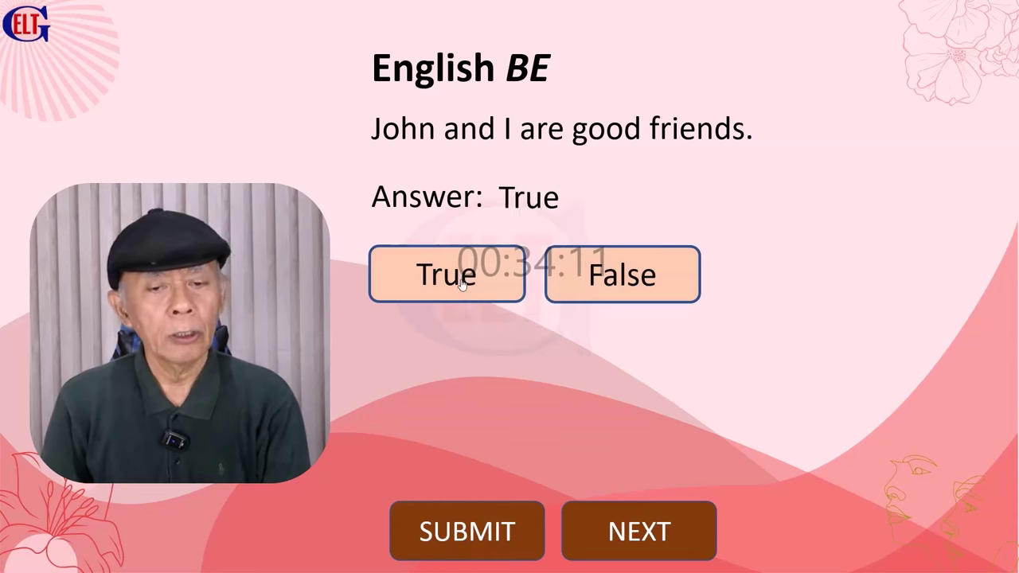
- On 'The children is very happy with their new toys.', correct True to False and resubmit
{"action": "left_click", "coordinate": [621, 544]}
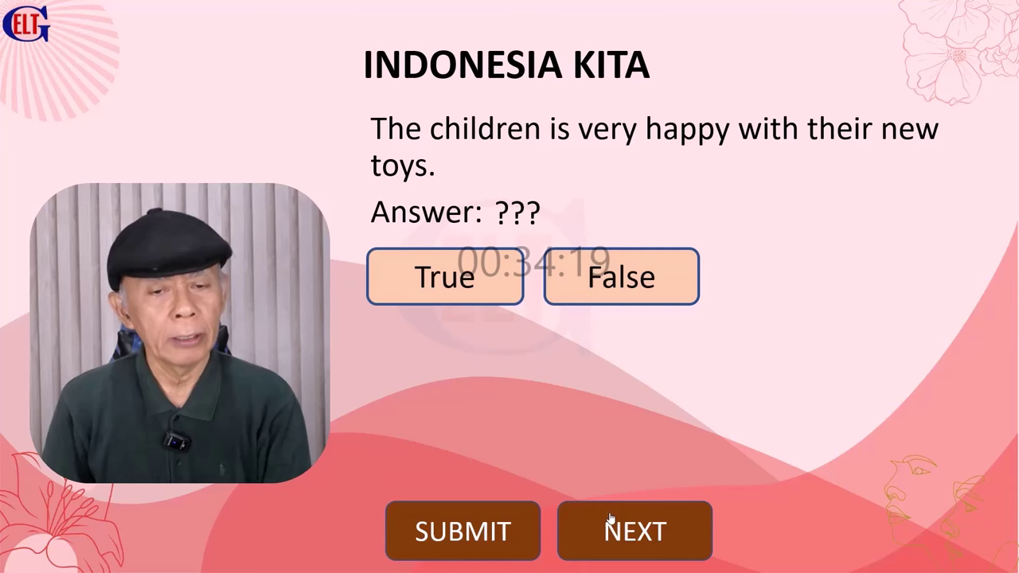
{"action": "left_click", "coordinate": [459, 287]}
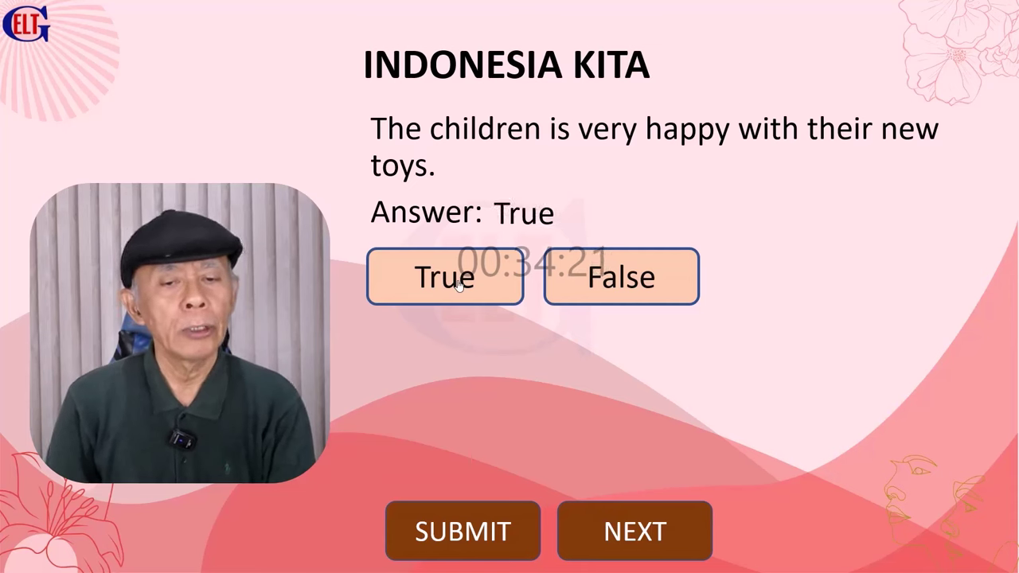
{"action": "left_click", "coordinate": [476, 541]}
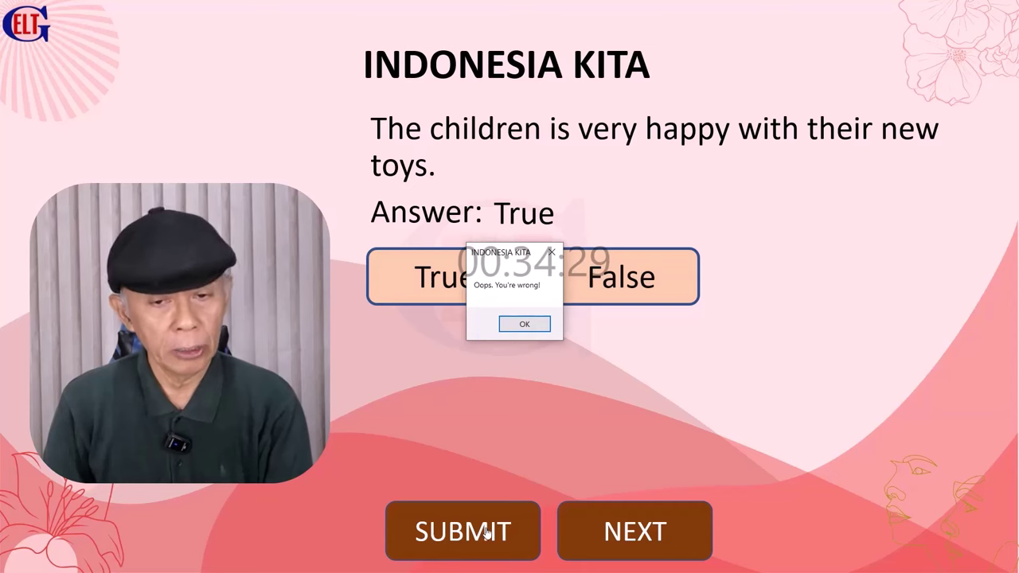
{"action": "left_click", "coordinate": [524, 324]}
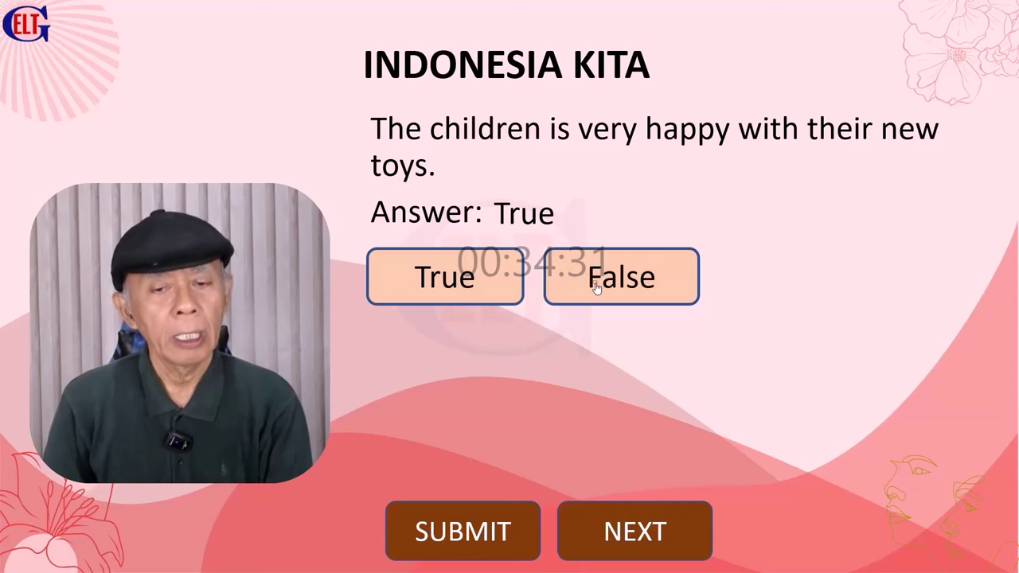
{"action": "left_click", "coordinate": [598, 287]}
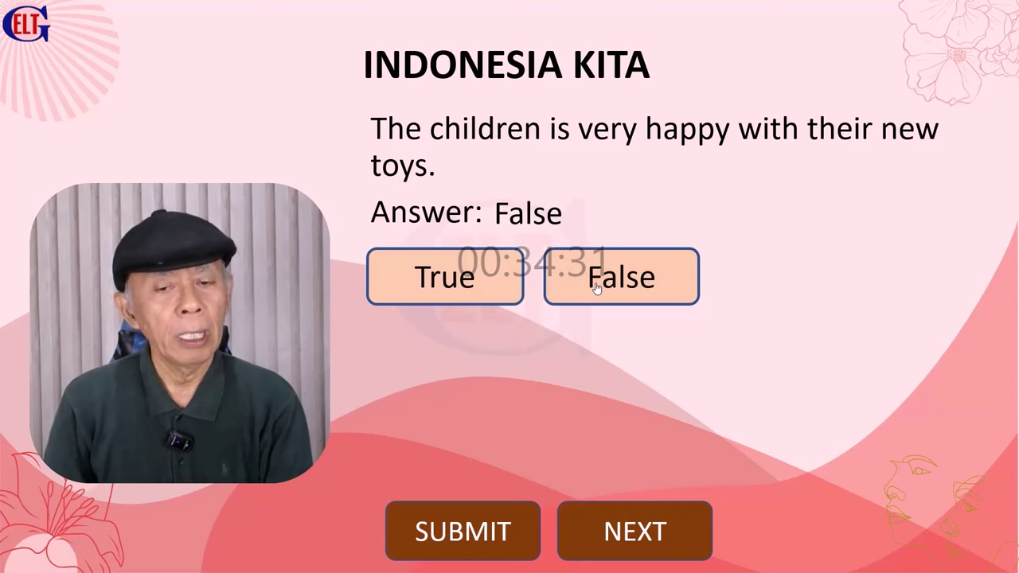
{"action": "left_click", "coordinate": [492, 538]}
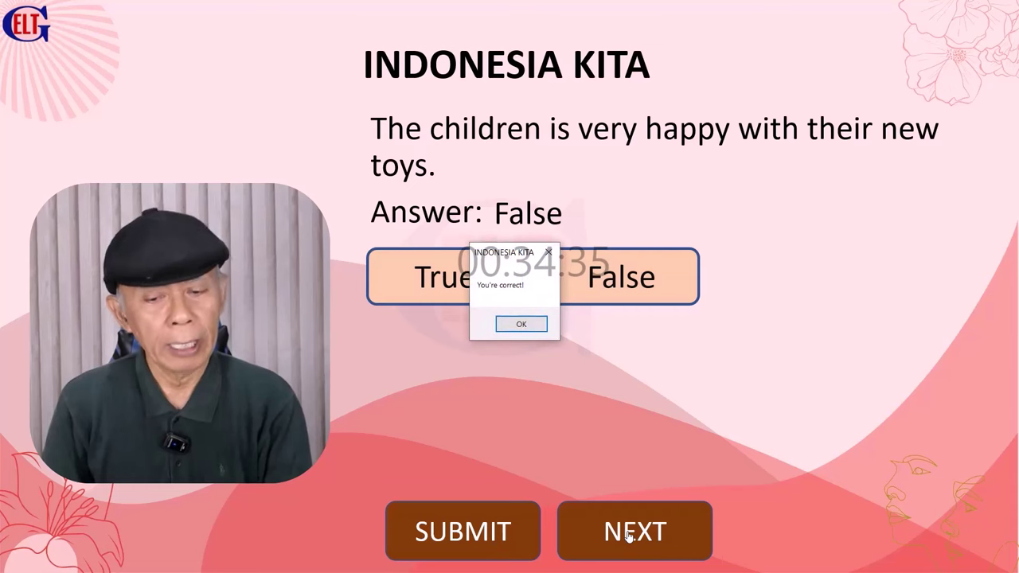